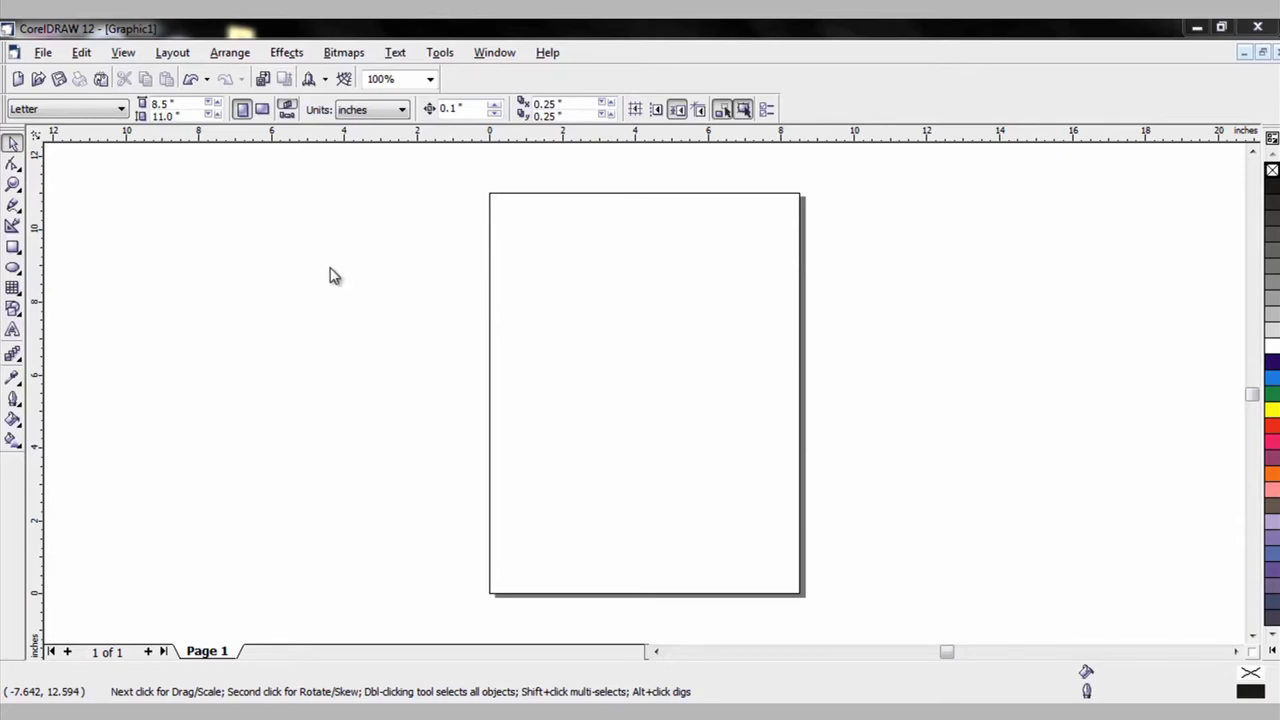
- Start opening a drawing and browse from Computer into the DVD drive
{"action": "left_click", "coordinate": [43, 54]}
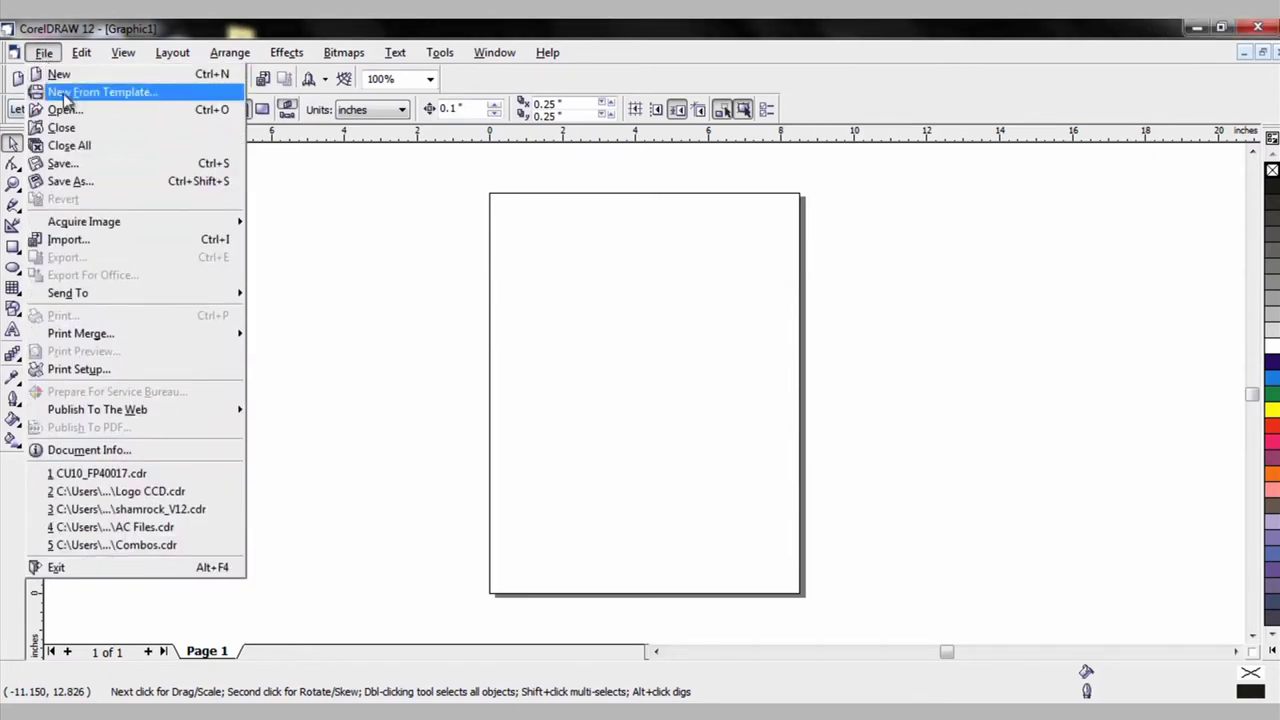
{"action": "left_click", "coordinate": [62, 110]}
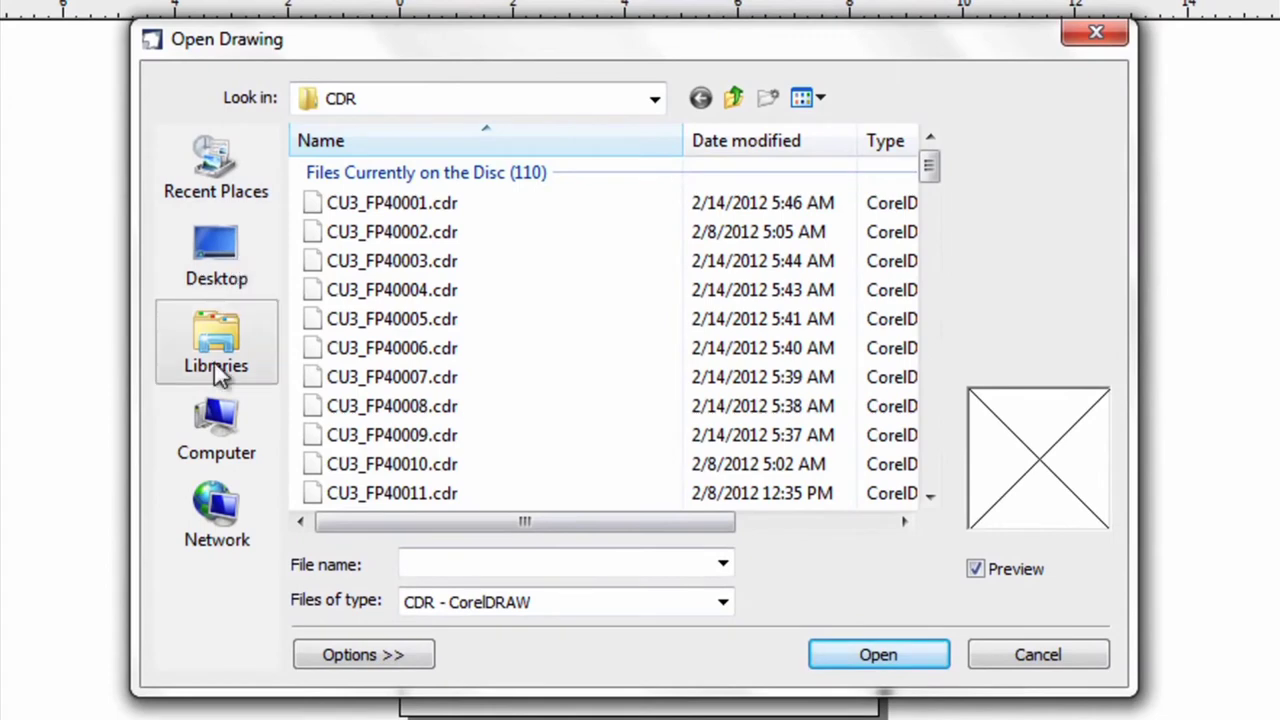
{"action": "left_click", "coordinate": [220, 412]}
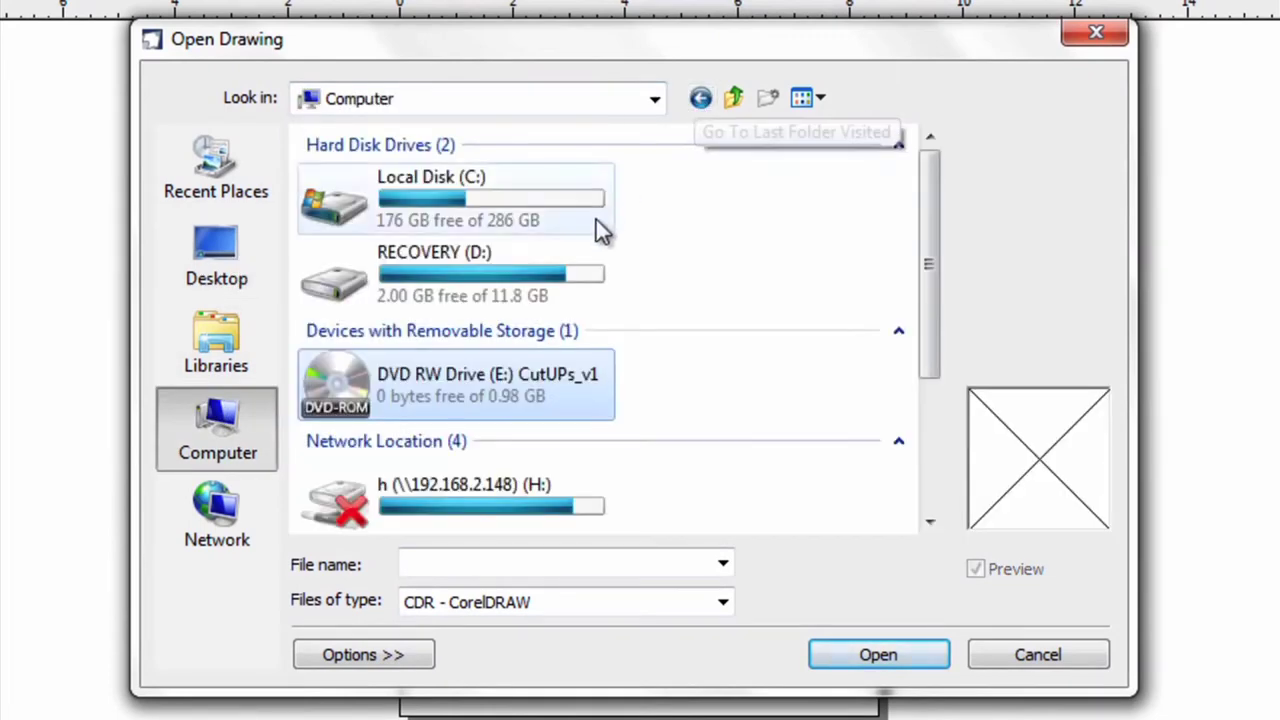
{"action": "double_click", "coordinate": [440, 391]}
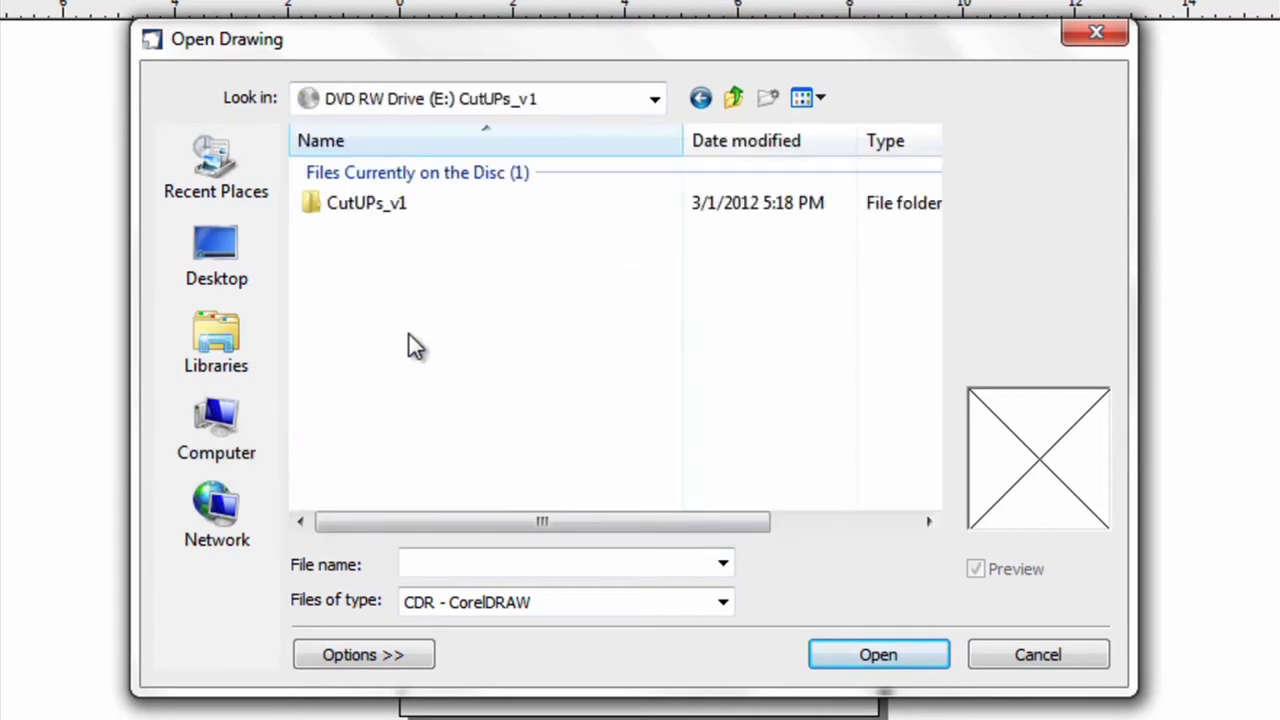
- Navigate into CutUPs_v1 > Basketball > CDR, which lists 90 .cdr clip-art files
{"action": "left_click", "coordinate": [374, 214]}
{"action": "double_click", "coordinate": [374, 214]}
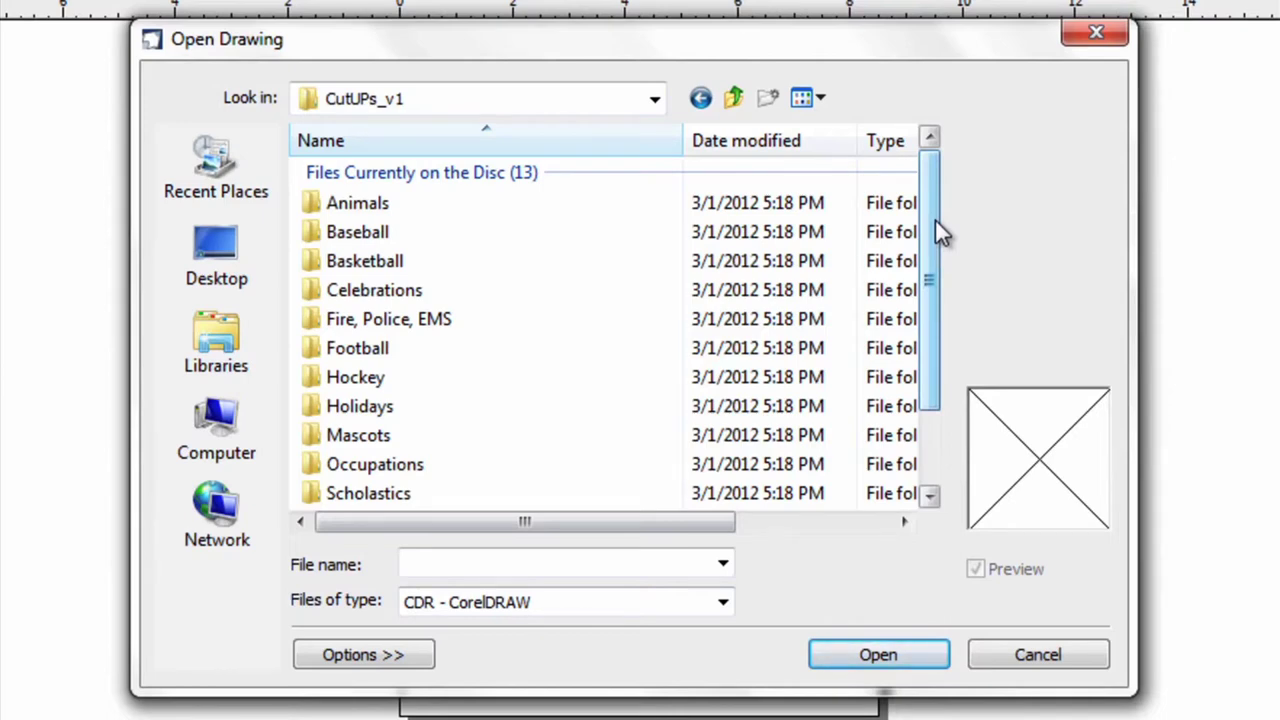
{"action": "mouse_move", "coordinate": [940, 232]}
{"action": "left_mouse_down"}
{"action": "mouse_move", "coordinate": [940, 322]}
{"action": "mouse_move", "coordinate": [931, 223]}
{"action": "left_mouse_up"}
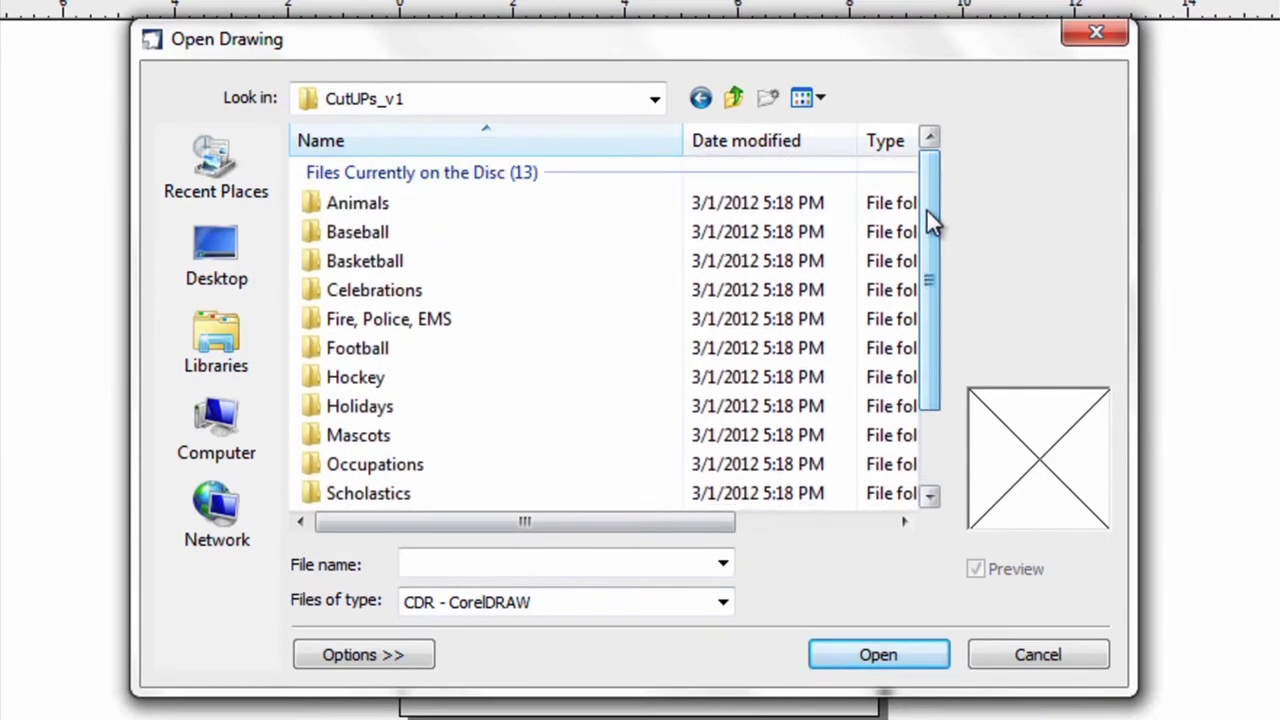
{"action": "double_click", "coordinate": [375, 267]}
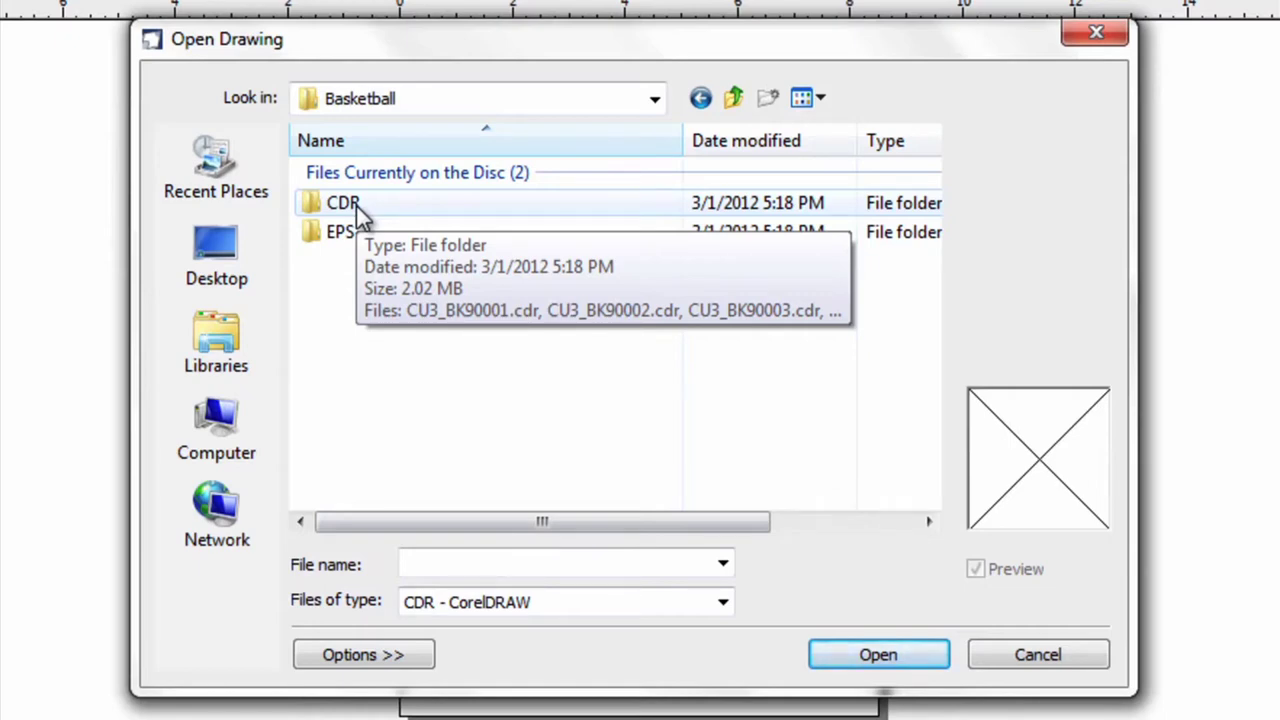
{"action": "double_click", "coordinate": [344, 203]}
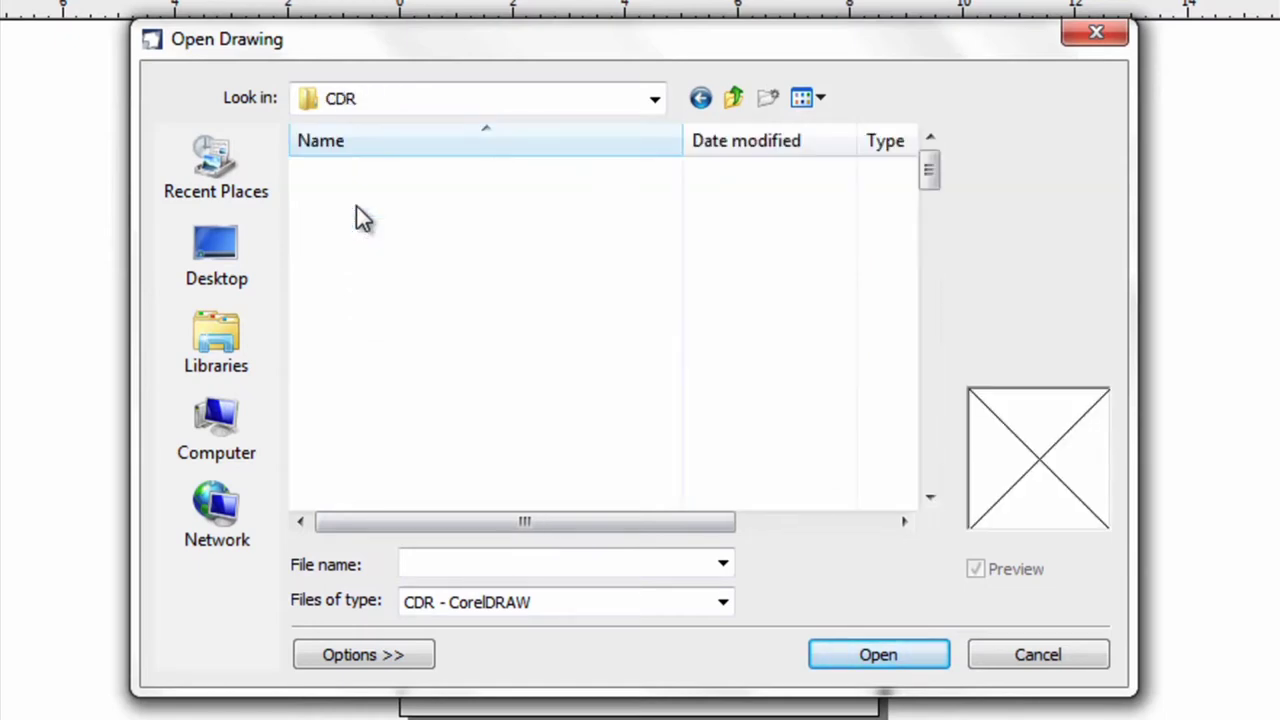
{"action": "left_click", "coordinate": [820, 98]}
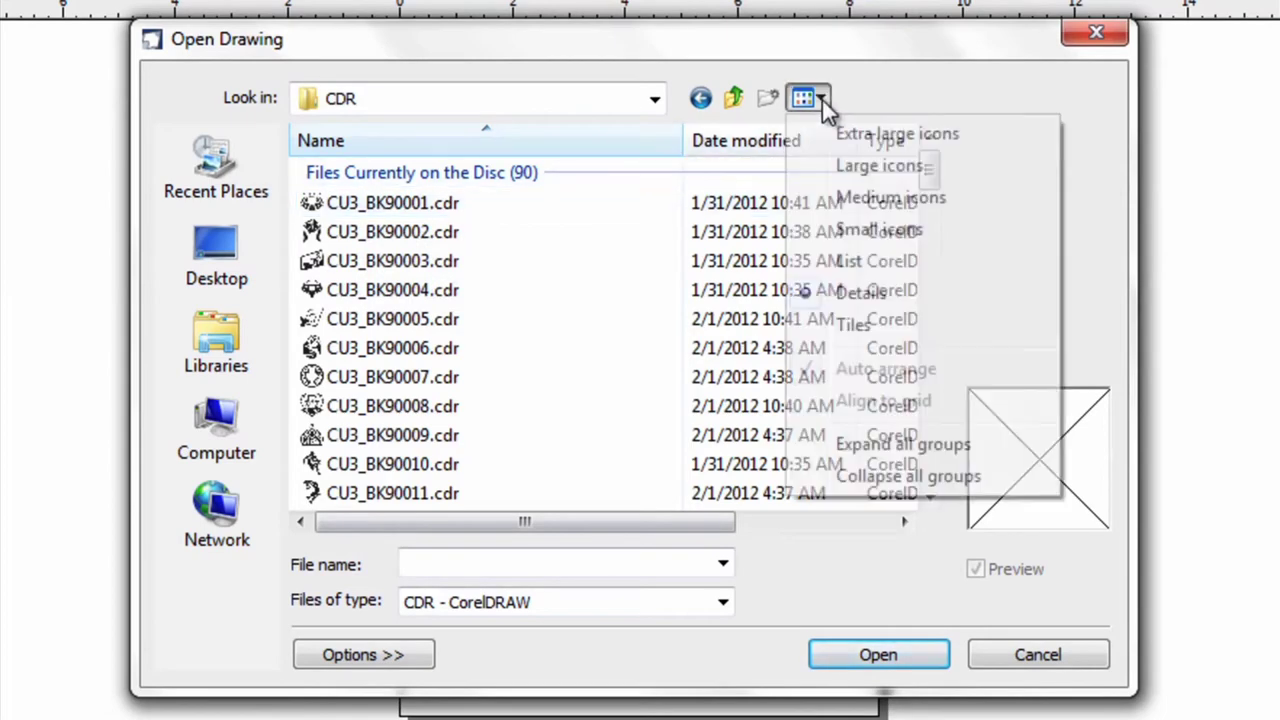
- Display the basketball CDR files as Medium icons and scroll through the thumbnails
{"action": "left_click", "coordinate": [860, 197]}
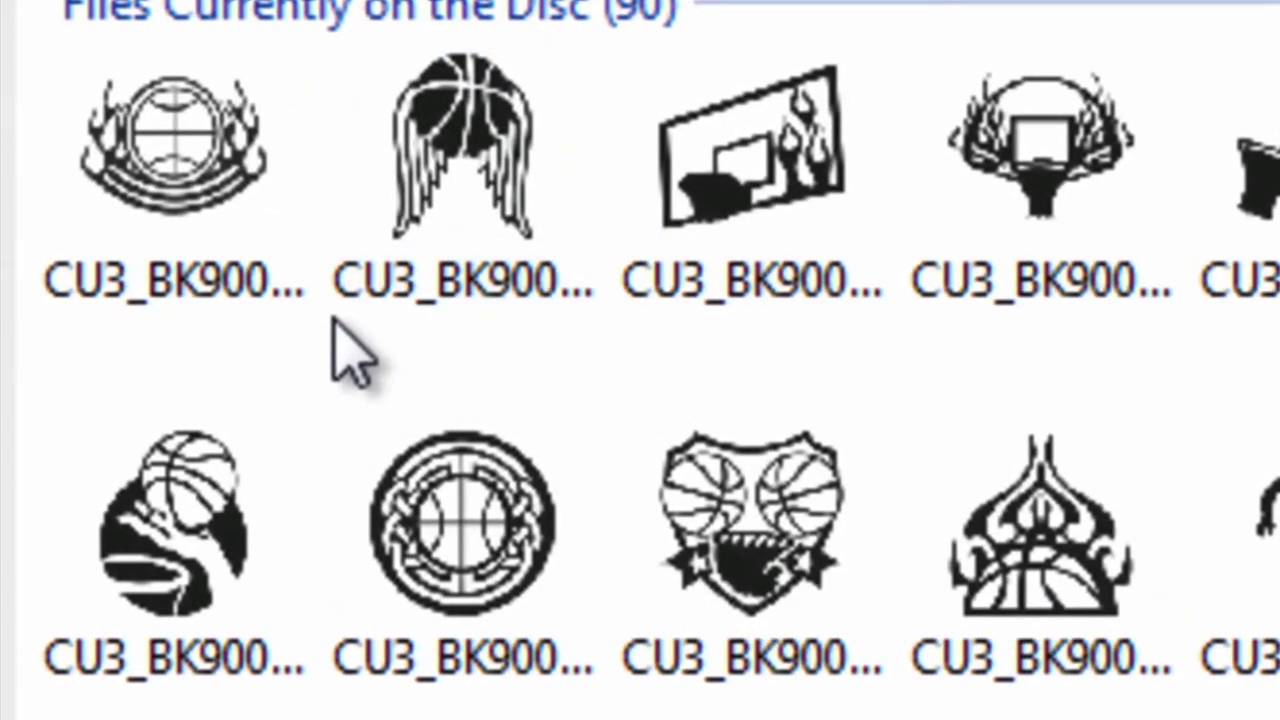
{"action": "mouse_move", "coordinate": [135, 340]}
{"action": "scroll", "coordinate": [640, 360], "scroll_direction": "down", "scroll_amount": 10}
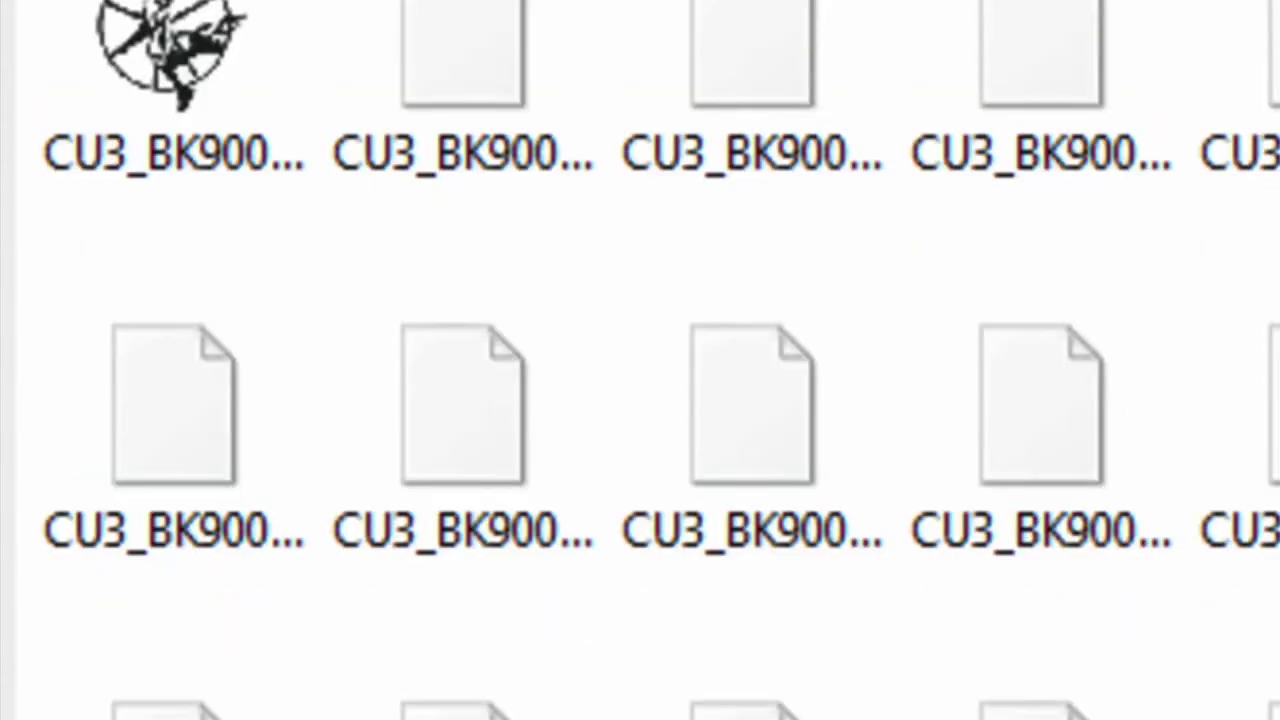
{"action": "scroll", "coordinate": [640, 360], "scroll_direction": "down", "scroll_amount": 3}
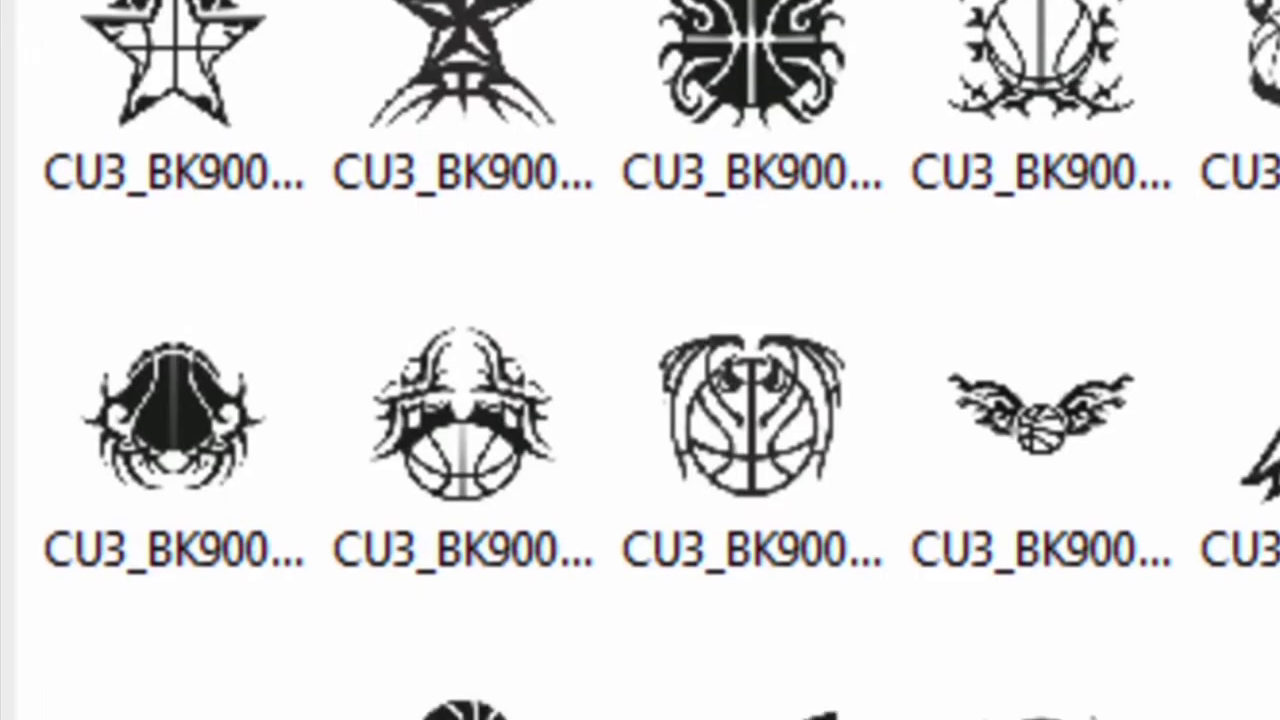
{"action": "scroll", "coordinate": [640, 360], "scroll_direction": "down", "scroll_amount": 5}
{"action": "scroll", "coordinate": [640, 360], "scroll_direction": "up", "scroll_amount": 2}
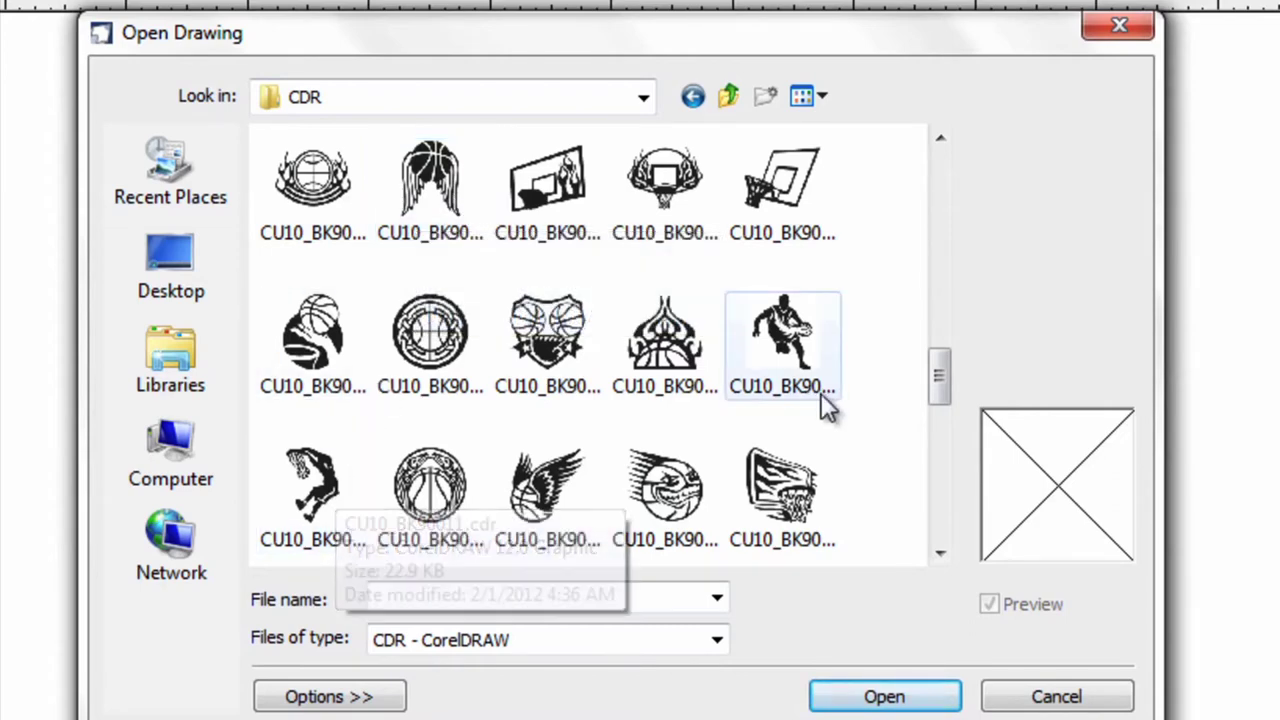
{"action": "left_click_drag", "start_coordinate": [936, 370], "coordinate": [953, 200]}
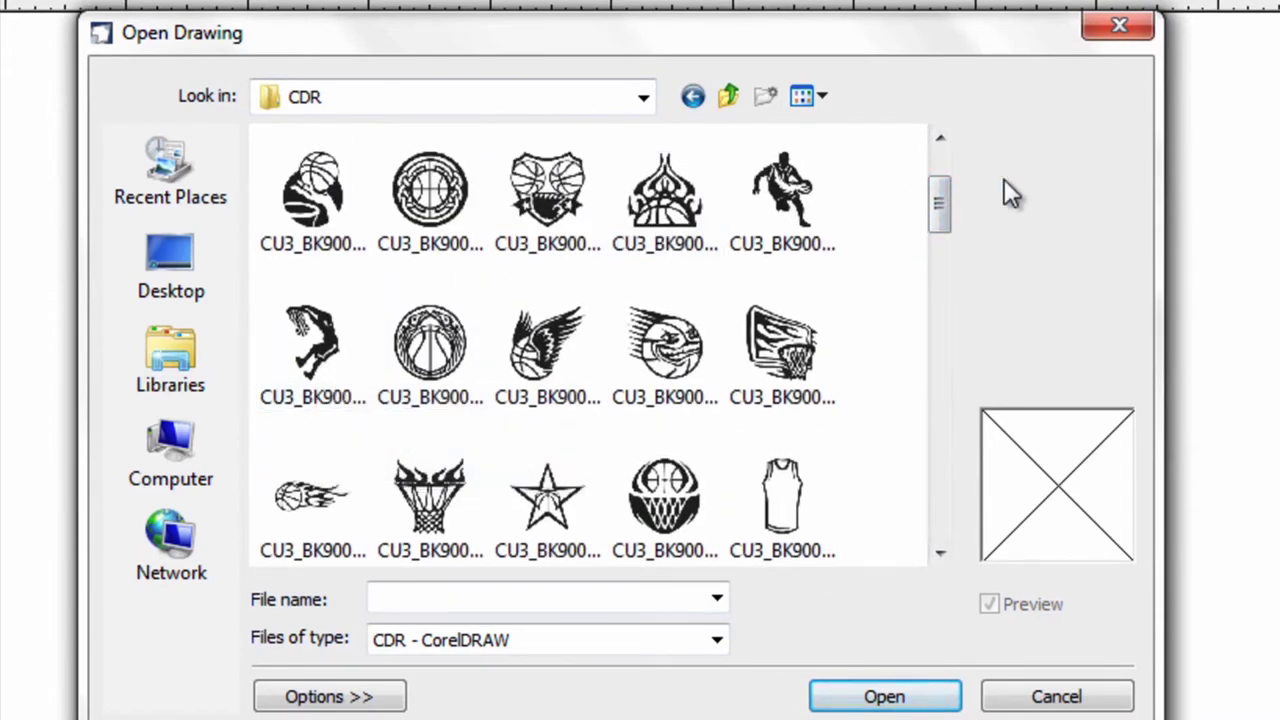
{"action": "left_click_drag", "start_coordinate": [949, 200], "coordinate": [942, 390]}
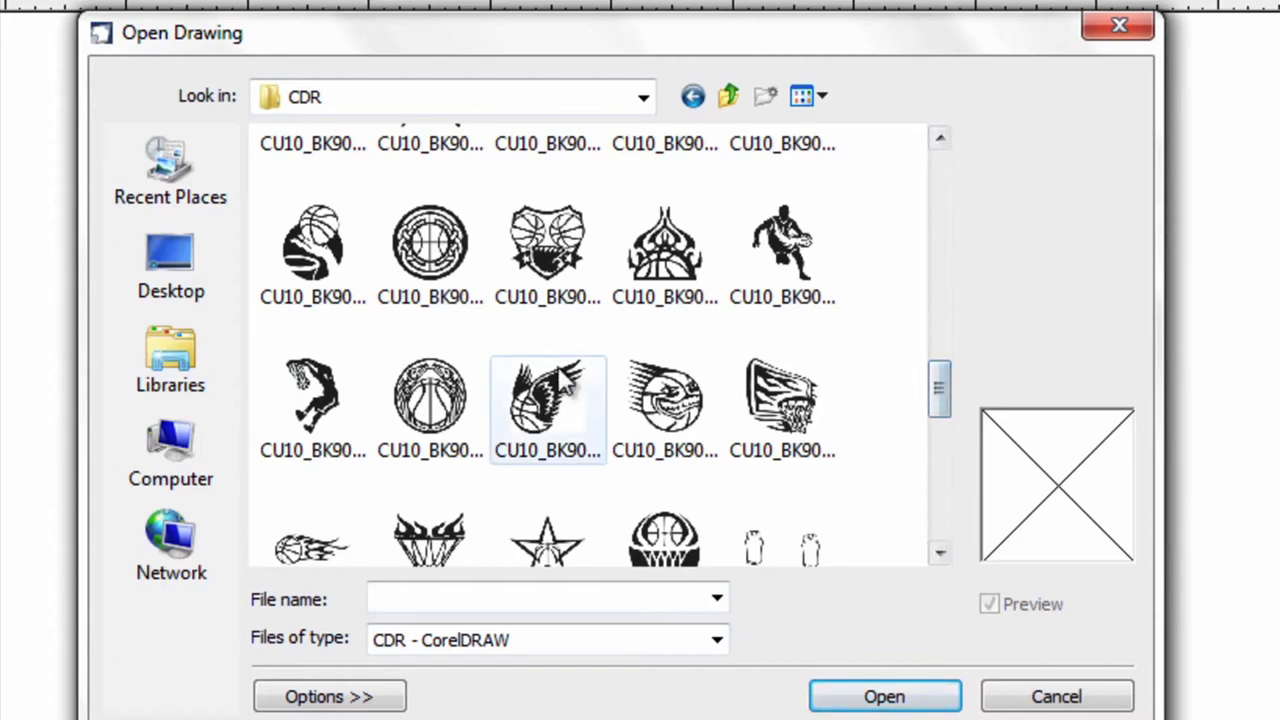
{"action": "mouse_move", "coordinate": [940, 394]}
{"action": "left_mouse_down"}
{"action": "mouse_move", "coordinate": [941, 462]}
{"action": "mouse_move", "coordinate": [943, 403]}
{"action": "left_mouse_up"}
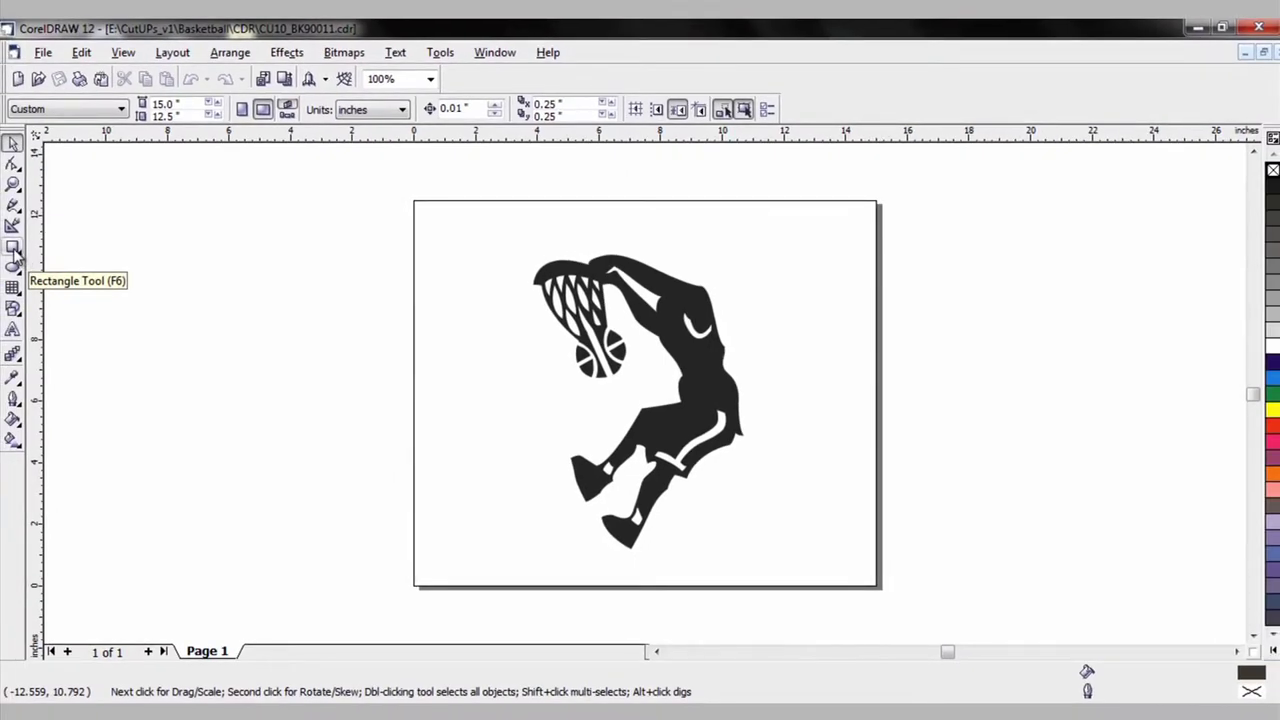
- Draw a no-fill, black hairline rectangle over the player's lower body, then select it with the player
{"action": "left_click", "coordinate": [13, 249]}
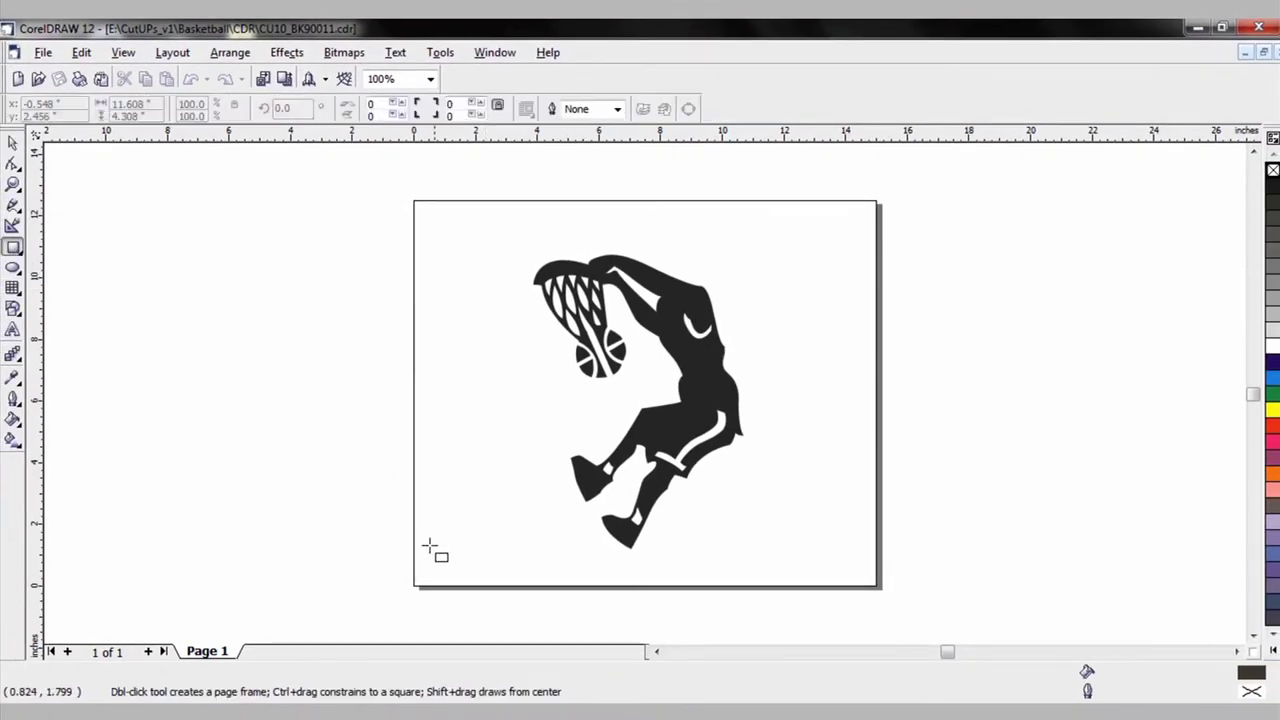
{"action": "mouse_move", "coordinate": [422, 556]}
{"action": "left_mouse_down"}
{"action": "mouse_move", "coordinate": [593, 490]}
{"action": "mouse_move", "coordinate": [879, 445]}
{"action": "mouse_move", "coordinate": [880, 402]}
{"action": "mouse_move", "coordinate": [880, 416]}
{"action": "left_mouse_up"}
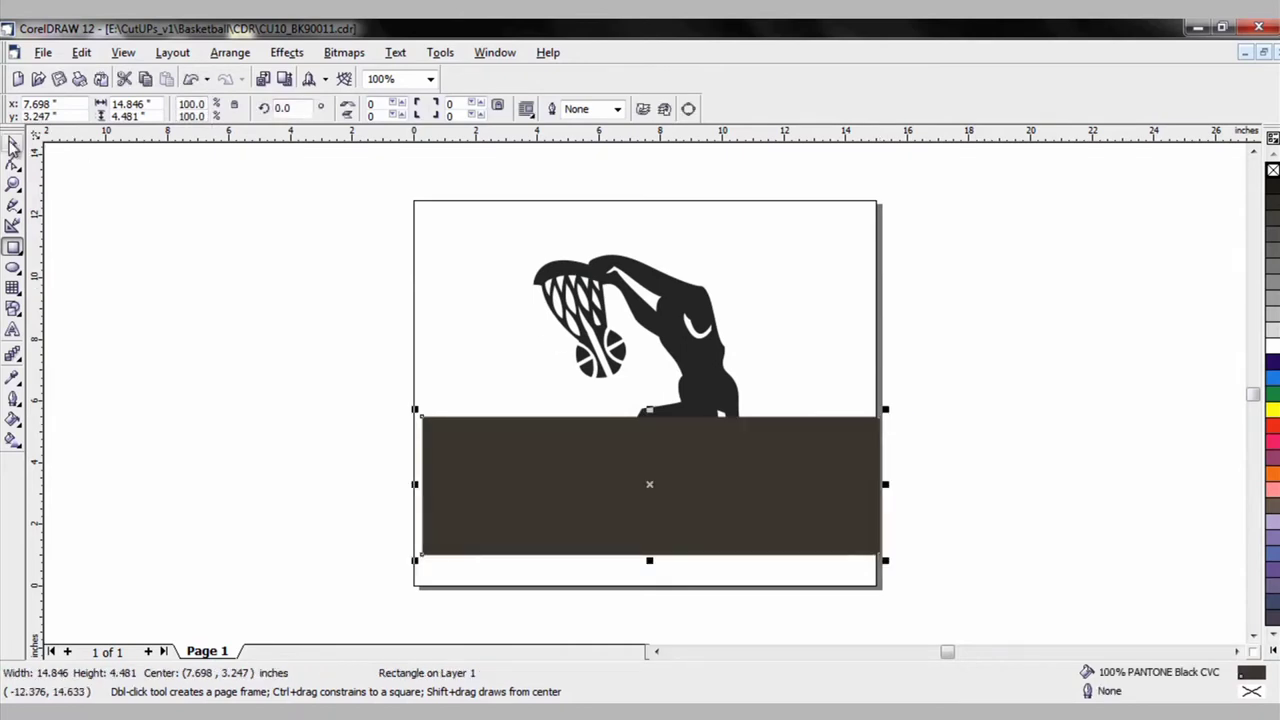
{"action": "left_click", "coordinate": [13, 143]}
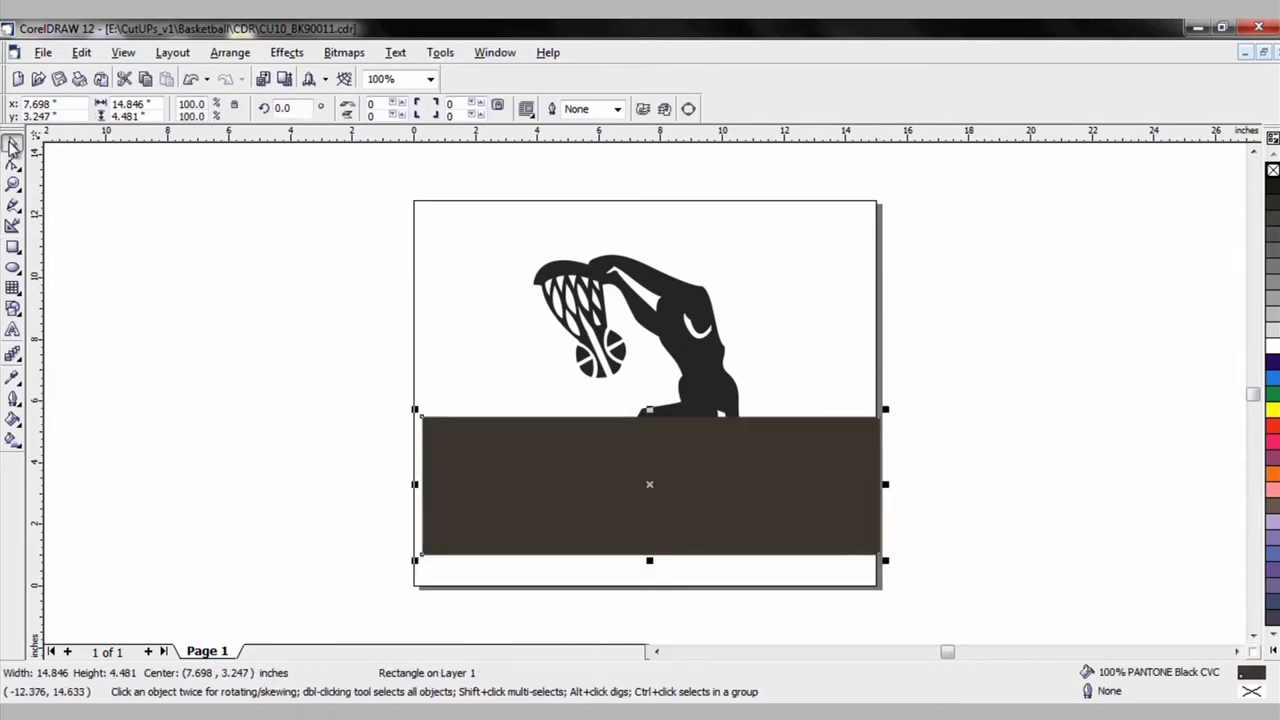
{"action": "left_click", "coordinate": [1273, 171]}
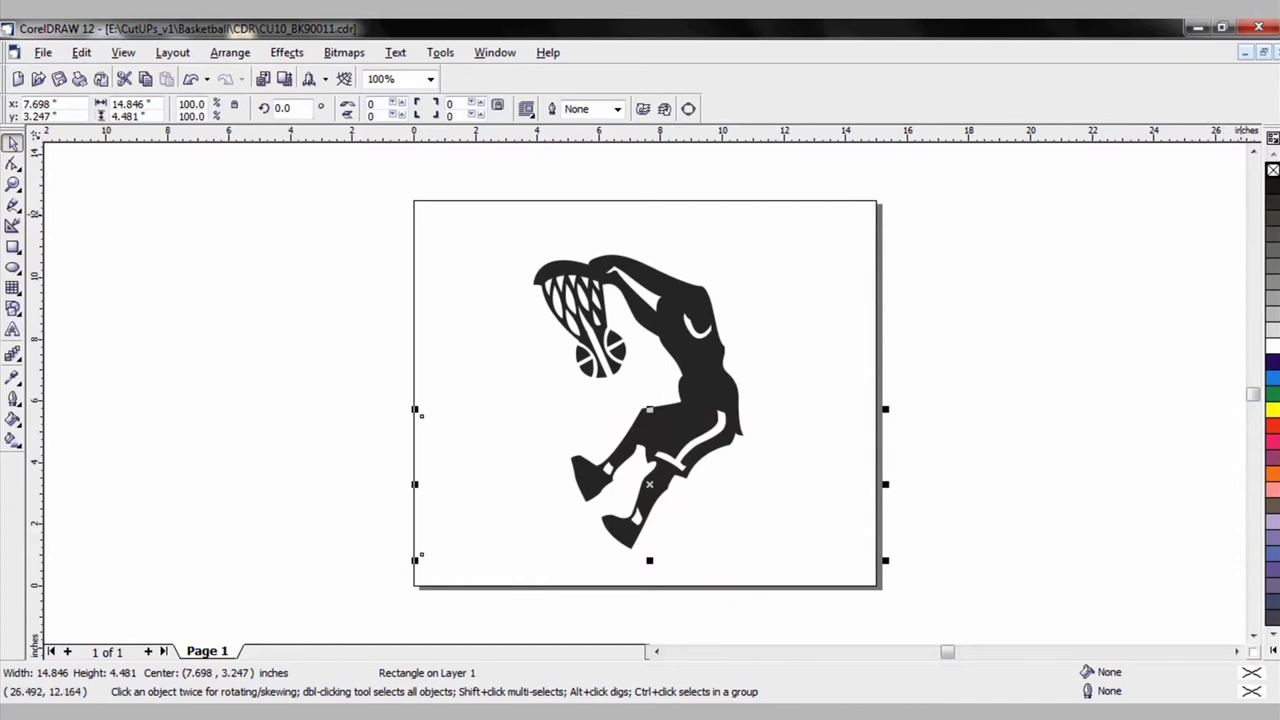
{"action": "right_click", "coordinate": [1275, 193]}
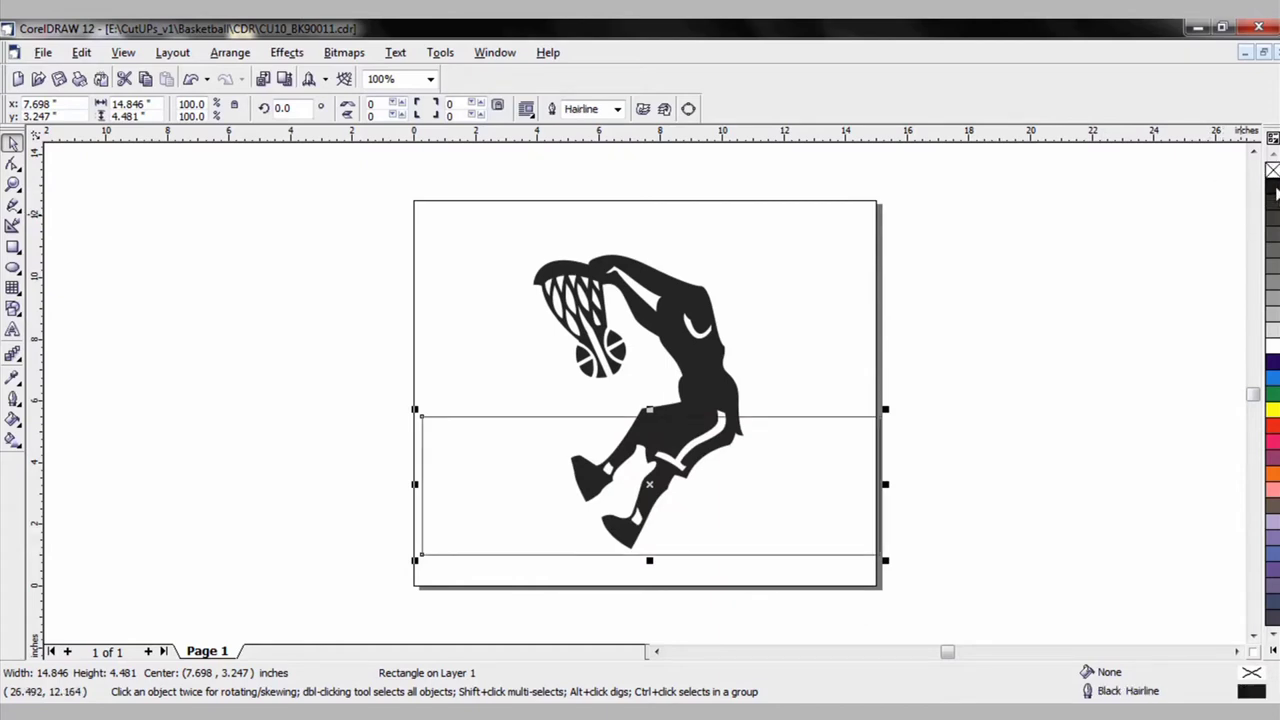
{"action": "left_click", "coordinate": [668, 314], "text": "shift"}
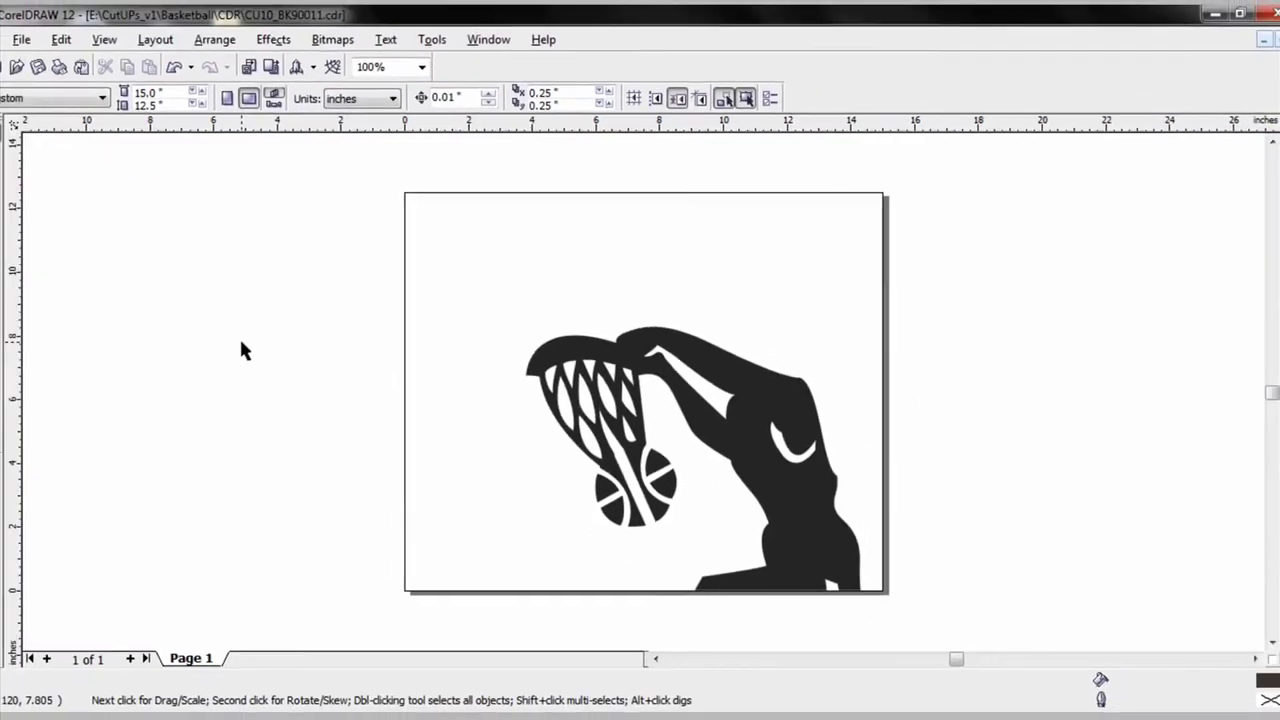
- Make Impact the default artistic text font and type 'HOOPS CLASSOC' near the top left
{"action": "left_click", "coordinate": [13, 330]}
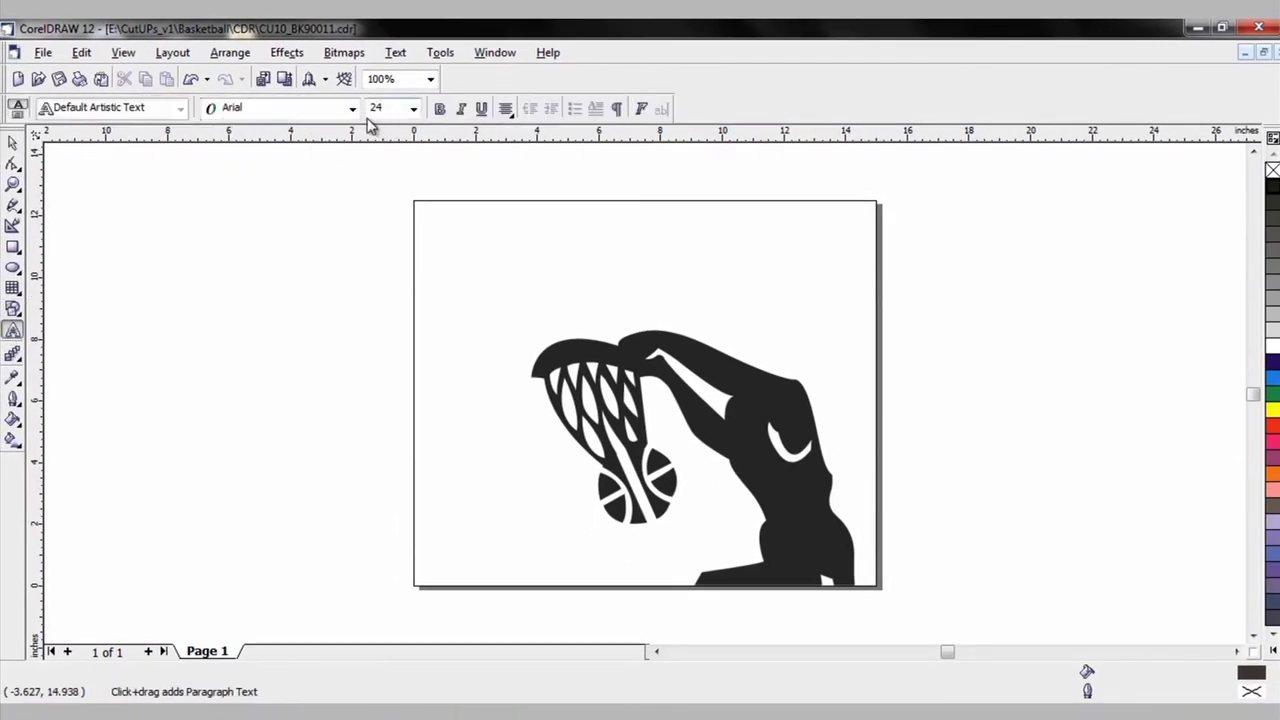
{"action": "left_click", "coordinate": [353, 110]}
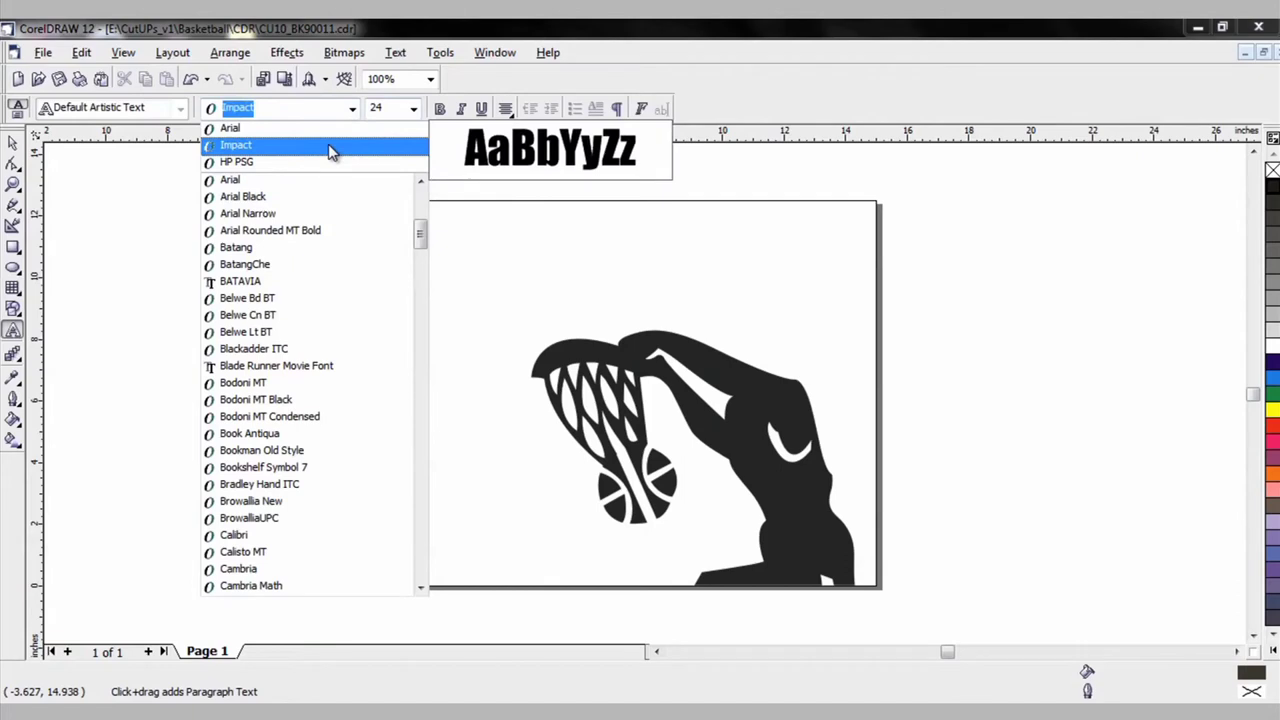
{"action": "left_click", "coordinate": [331, 150]}
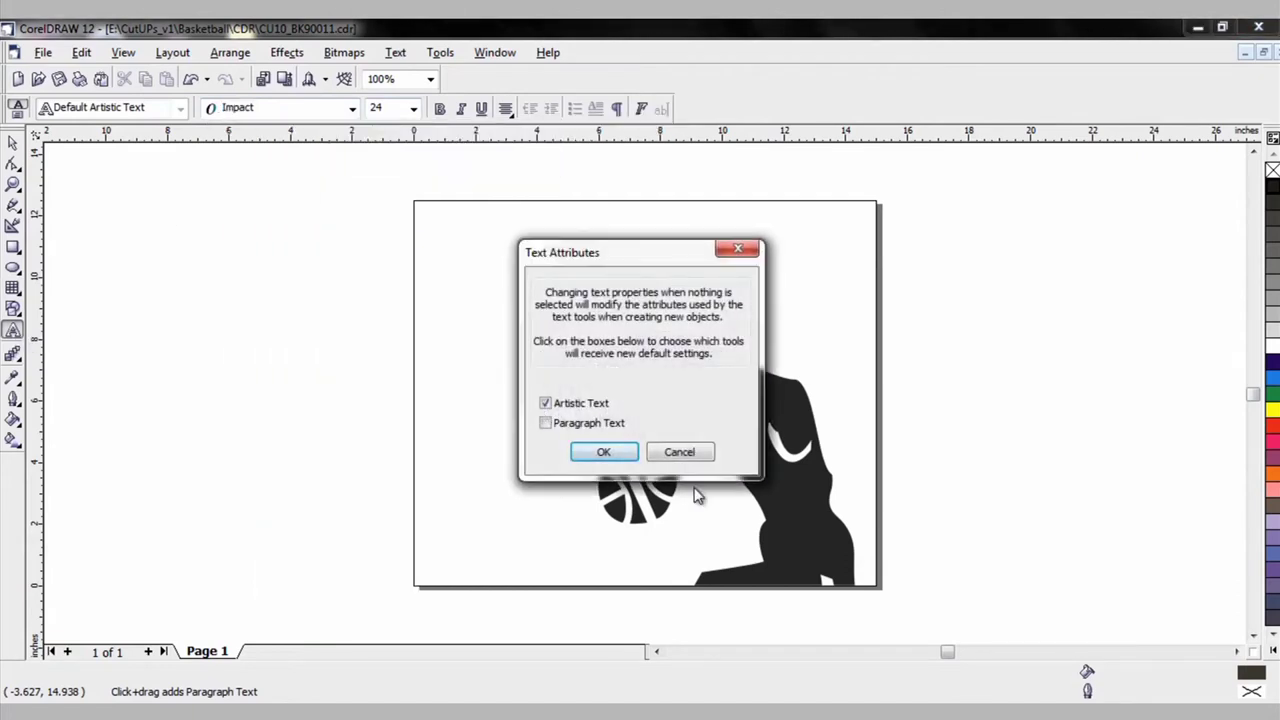
{"action": "left_click", "coordinate": [603, 451]}
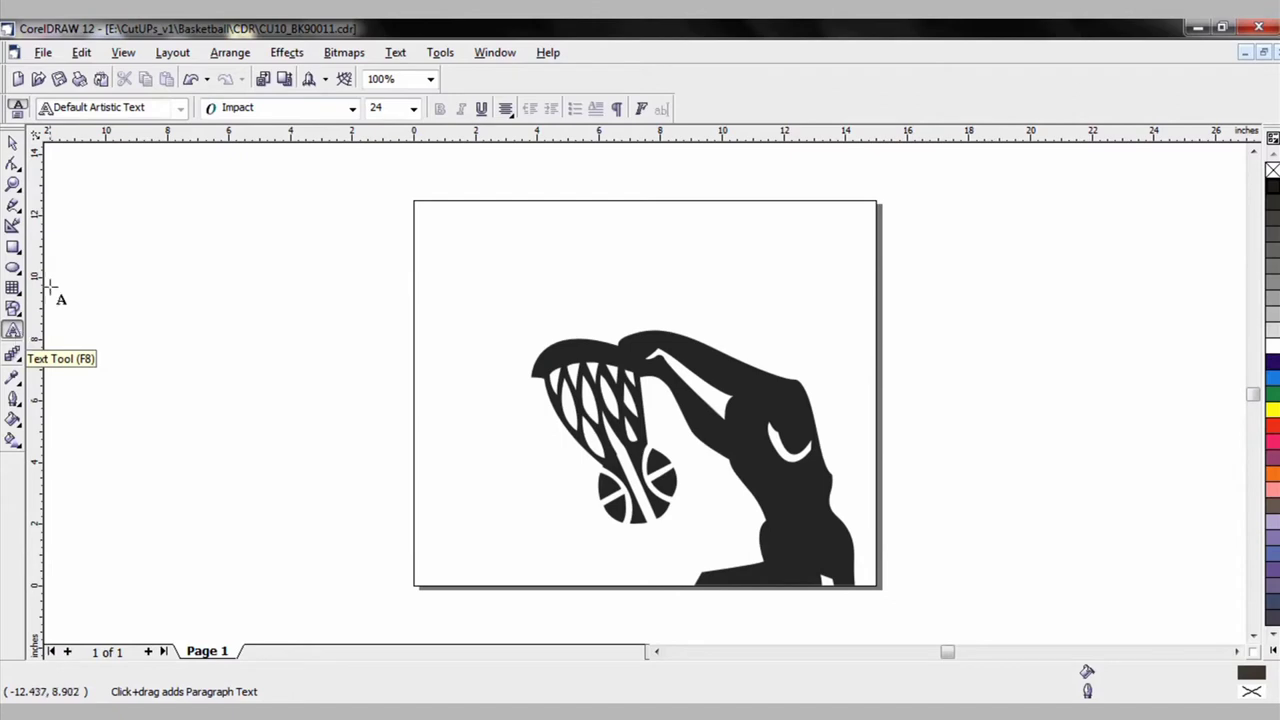
{"action": "left_click", "coordinate": [503, 251]}
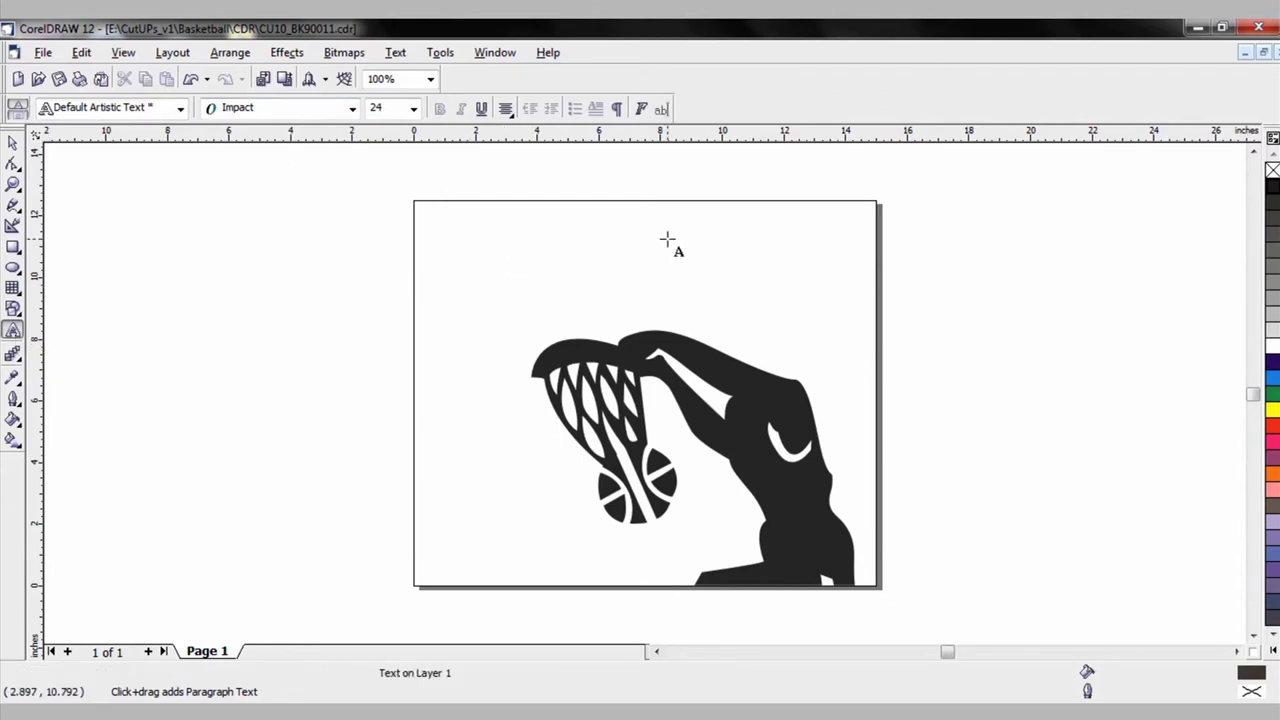
{"action": "type", "text": "HOO"}
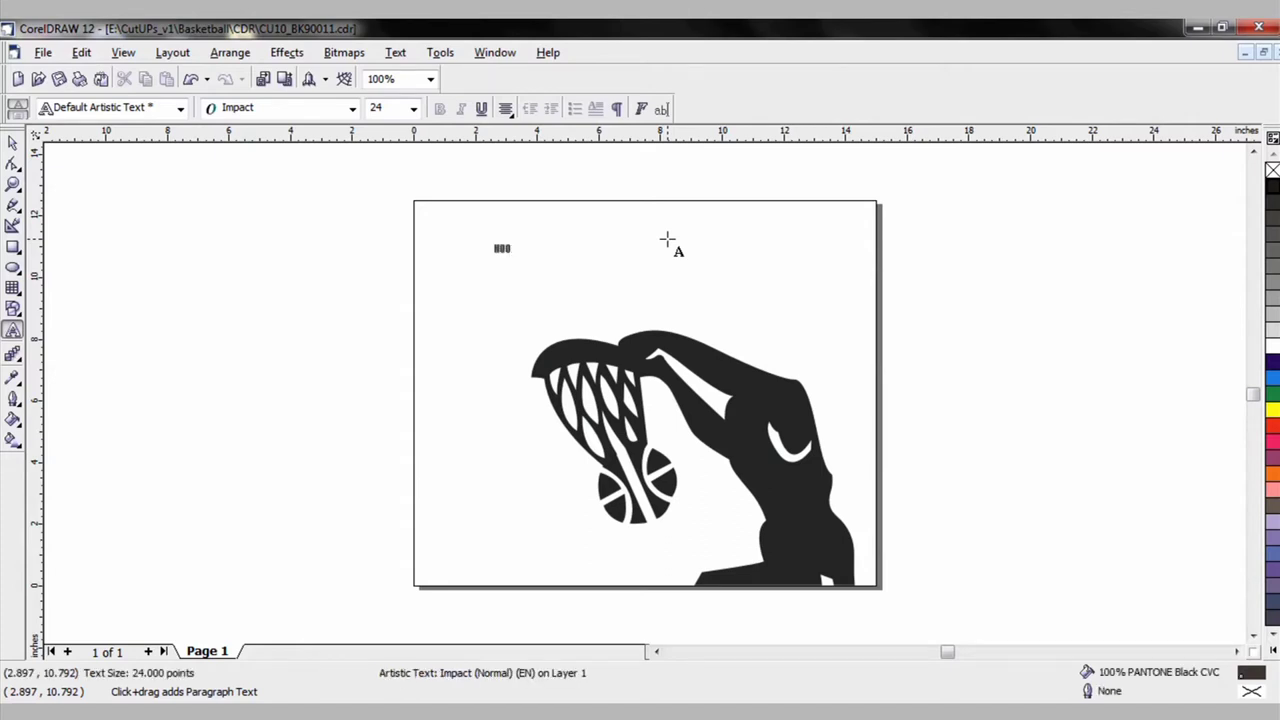
{"action": "type", "text": "PS CLASSOC"}
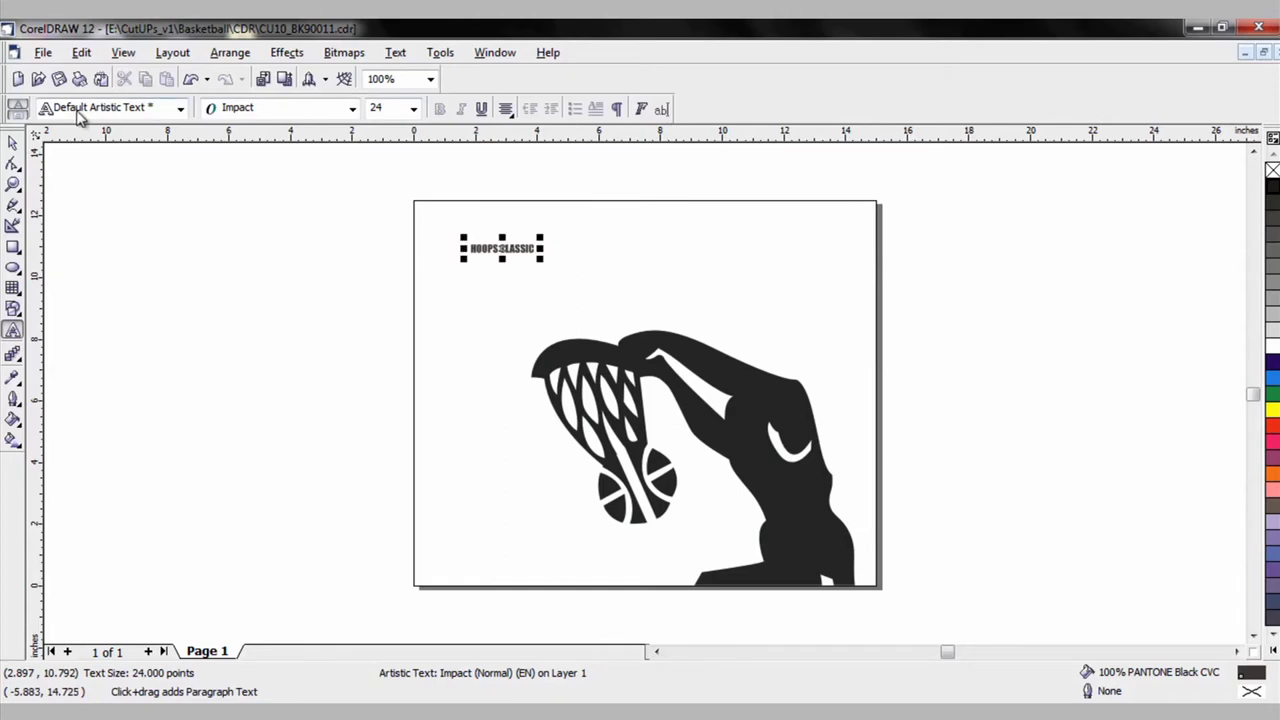
- Scale the HOOPS CLASSIC title up about 280% by its corner handle
{"action": "left_click", "coordinate": [13, 143]}
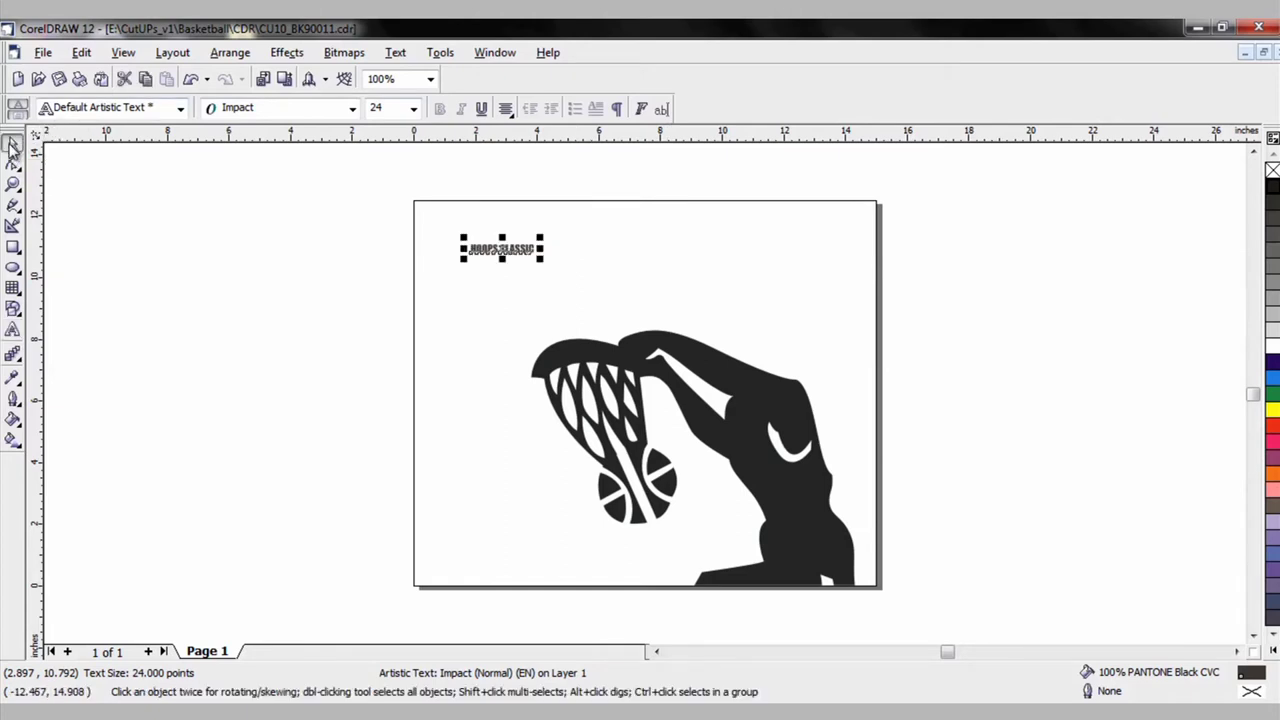
{"action": "left_click_drag", "start_coordinate": [540, 259], "coordinate": [731, 324]}
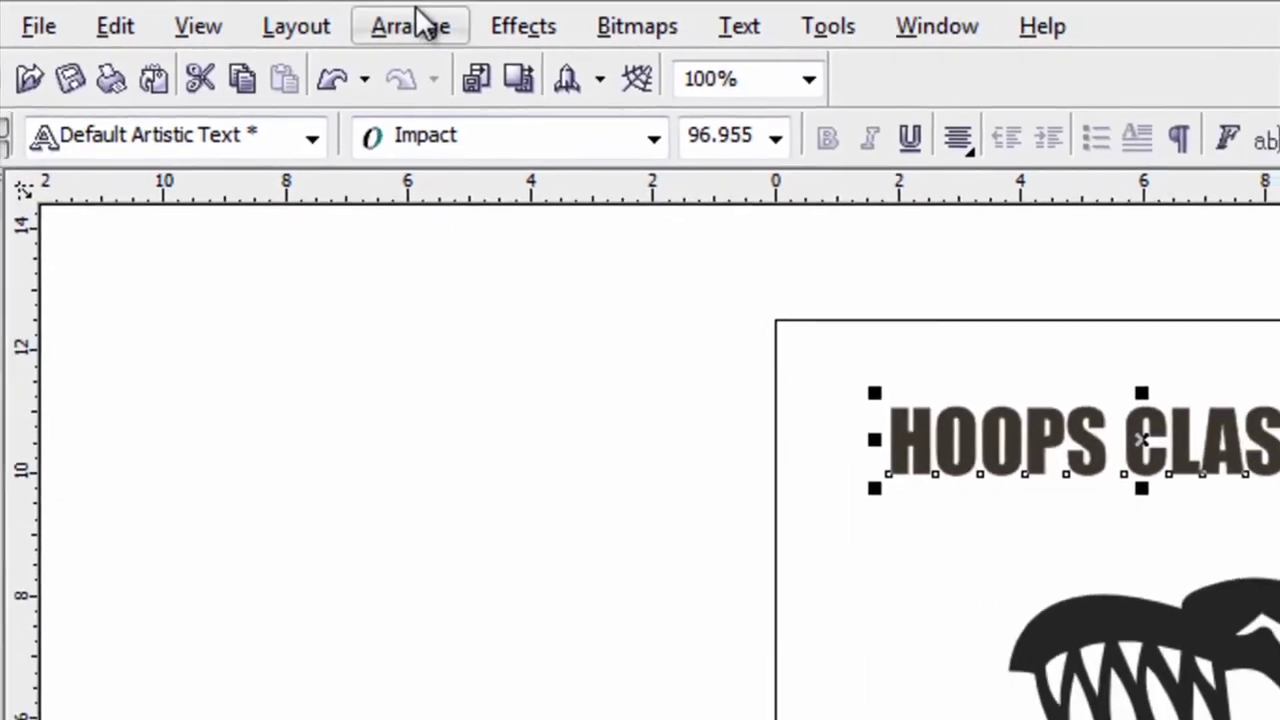
{"action": "left_click", "coordinate": [412, 26]}
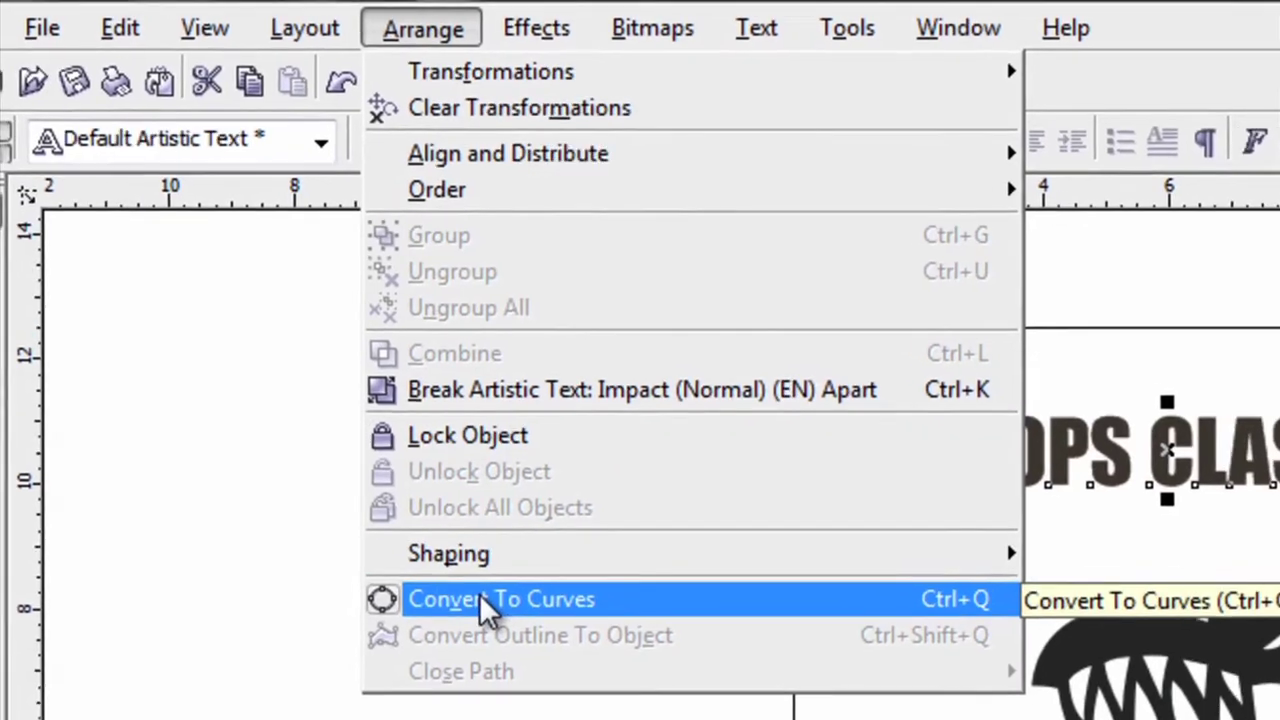
- Convert the HOOPS CLASSIC title to curves and set its height to 2 inches
{"action": "left_click", "coordinate": [479, 593]}
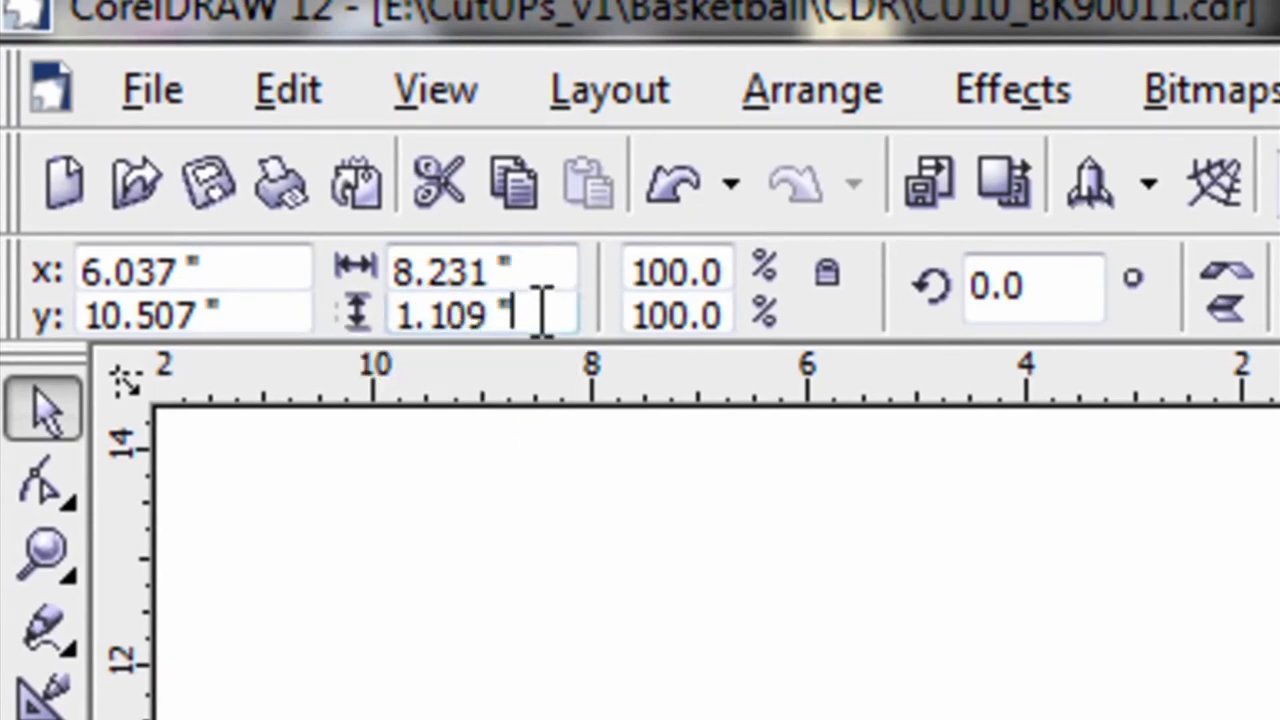
{"action": "left_click_drag", "start_coordinate": [540, 313], "coordinate": [389, 314]}
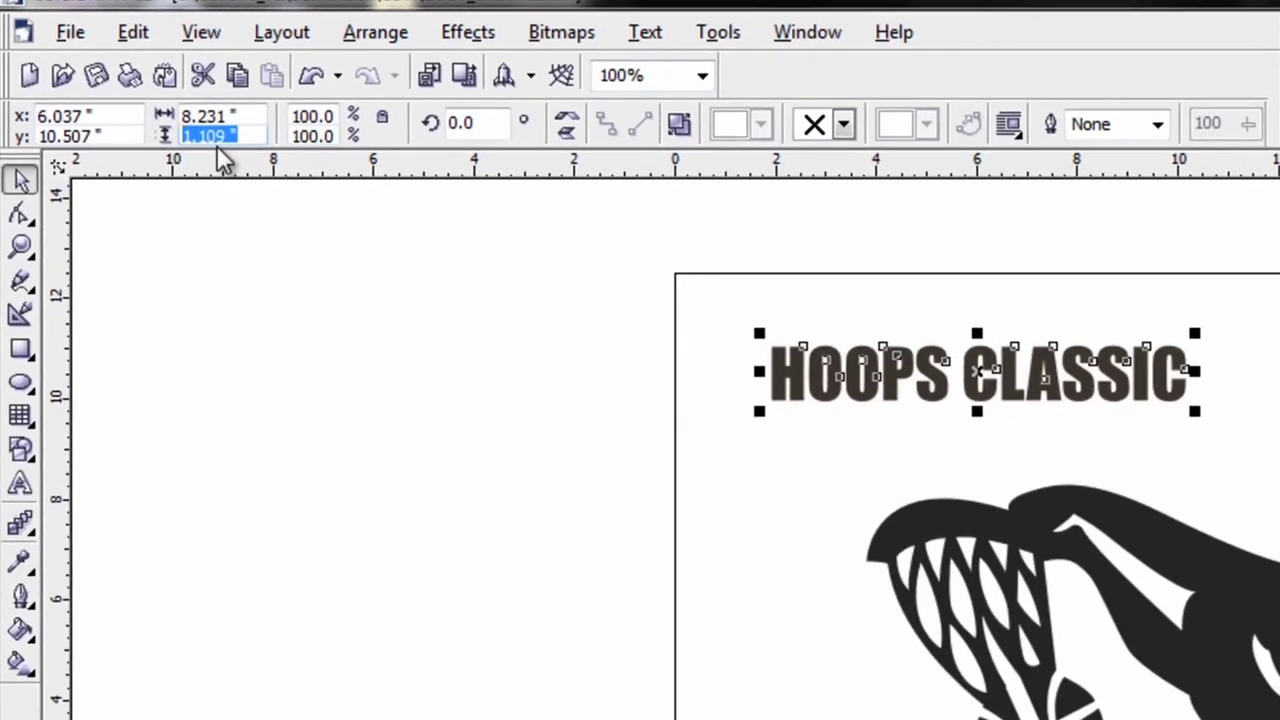
{"action": "type", "text": "2"}
{"action": "key", "text": "Return"}
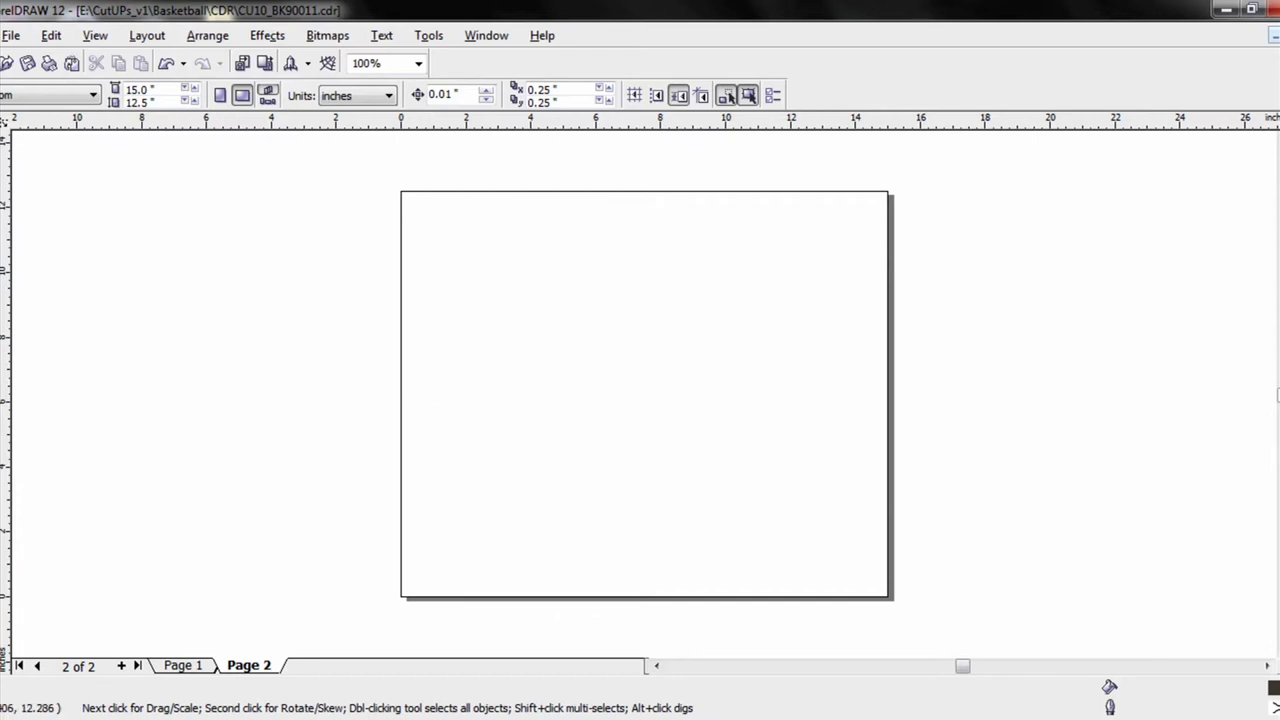
- Go up two levels to CutUPs_v1 and open Fire, Police, EMS > CDR
{"action": "left_click", "coordinate": [12, 36]}
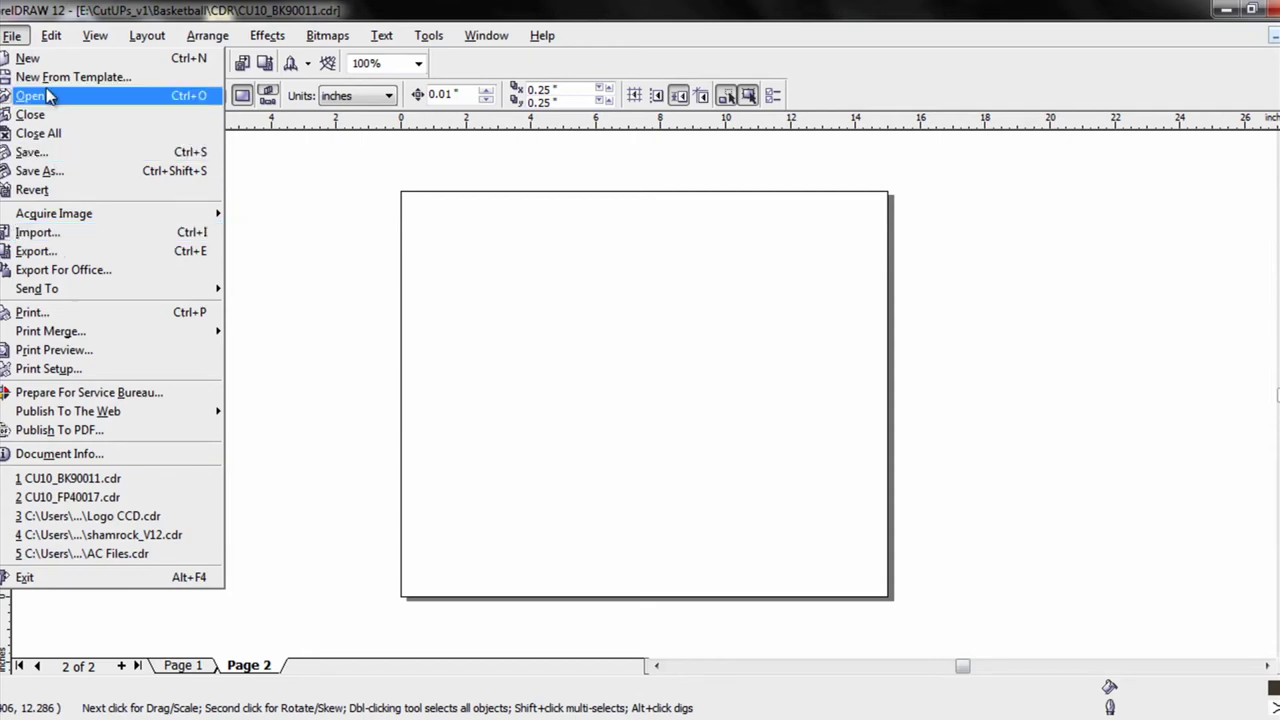
{"action": "key", "text": "Escape"}
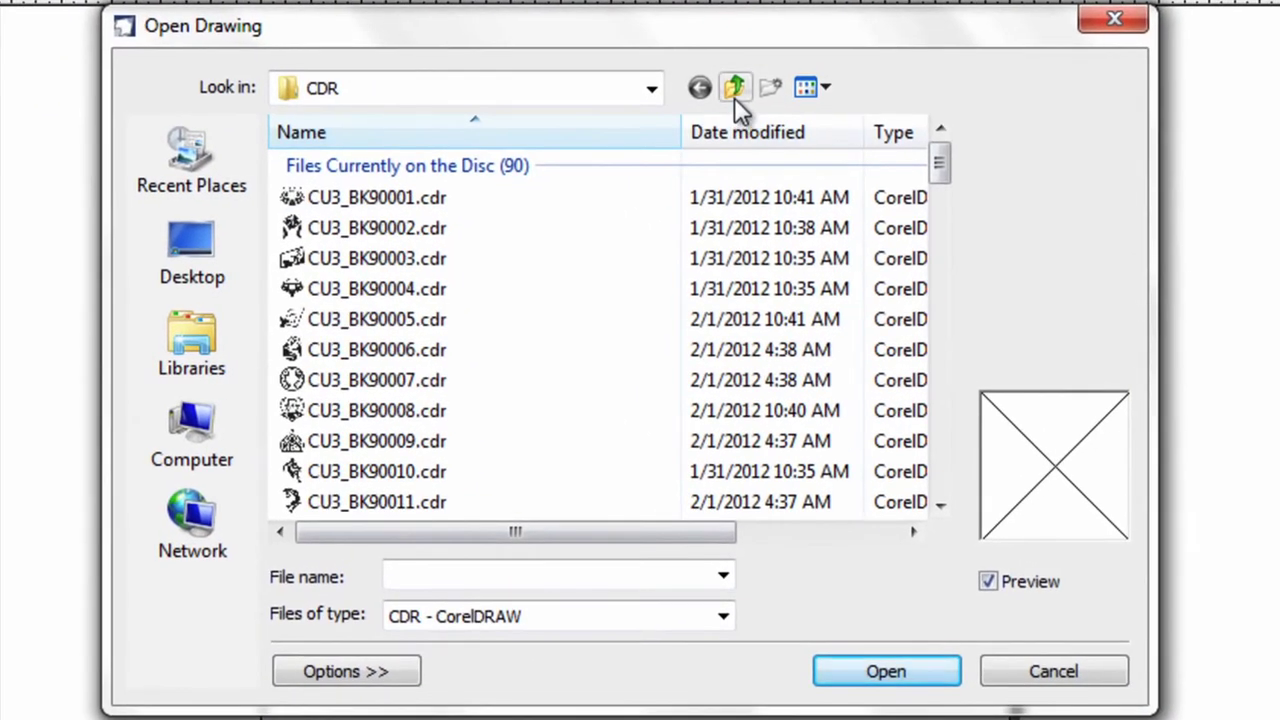
{"action": "left_click", "coordinate": [734, 90]}
{"action": "left_click", "coordinate": [734, 92]}
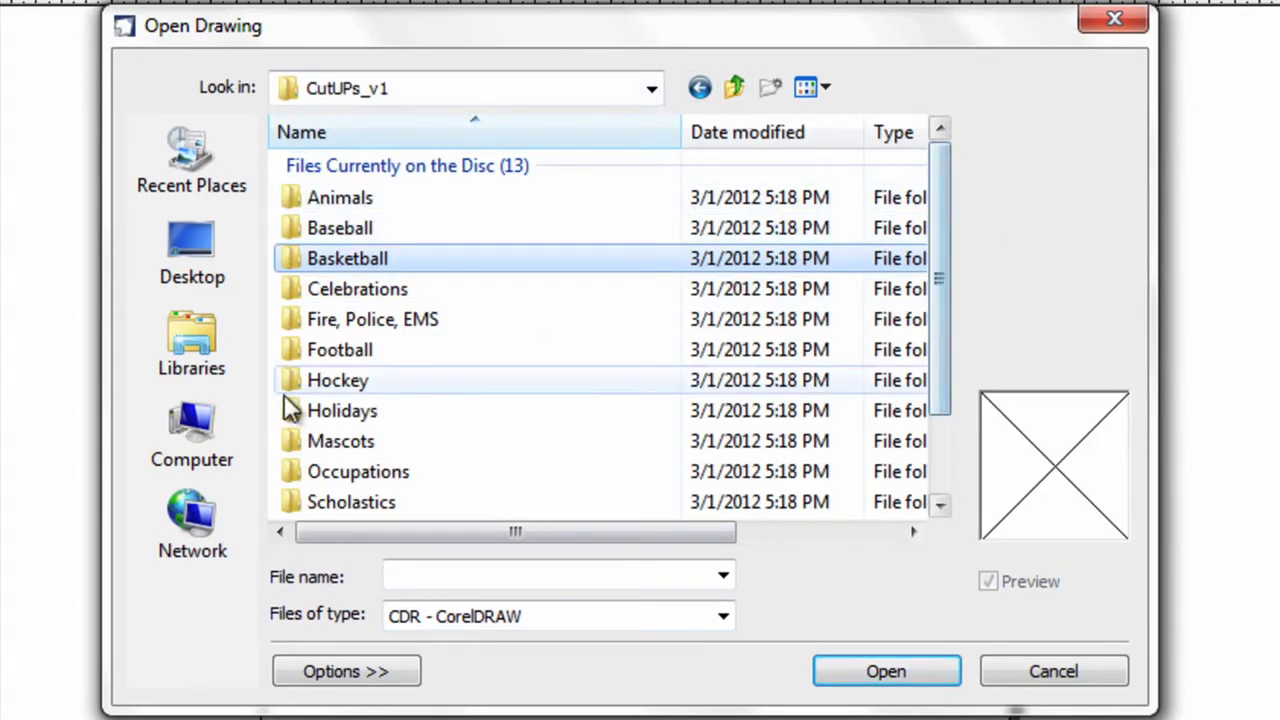
{"action": "left_click", "coordinate": [360, 330]}
{"action": "double_click", "coordinate": [358, 325]}
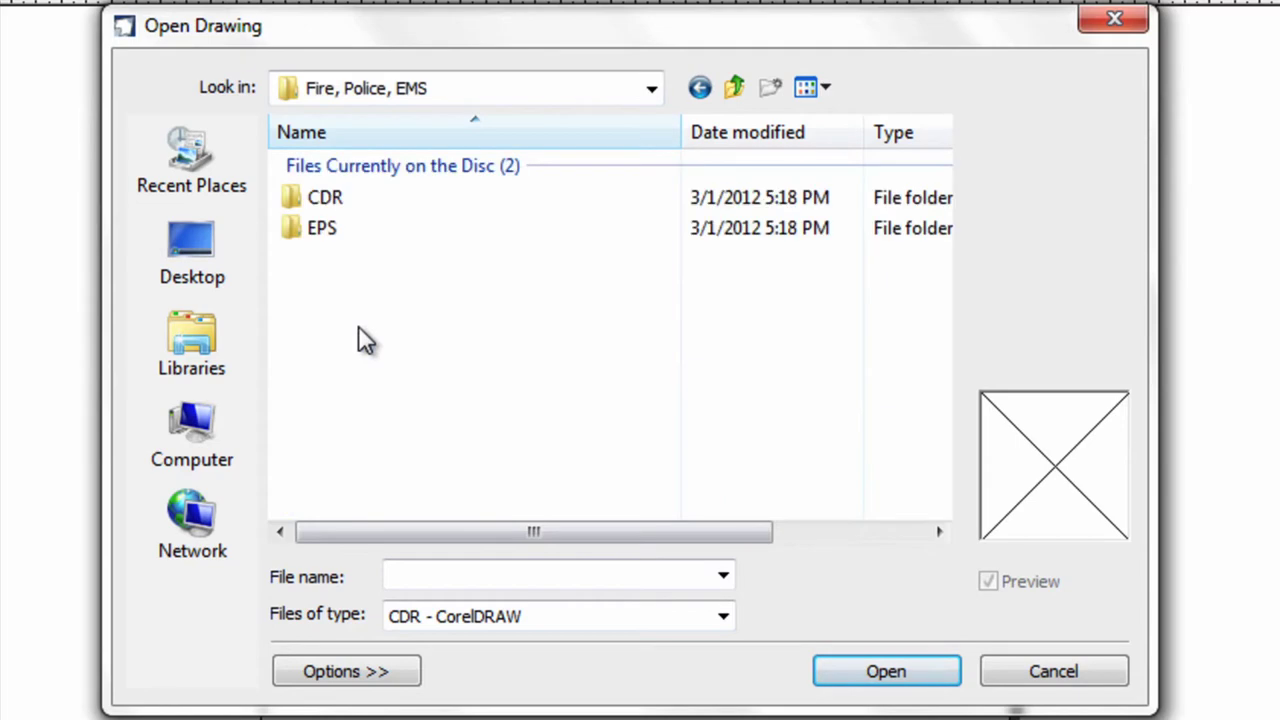
{"action": "double_click", "coordinate": [323, 209]}
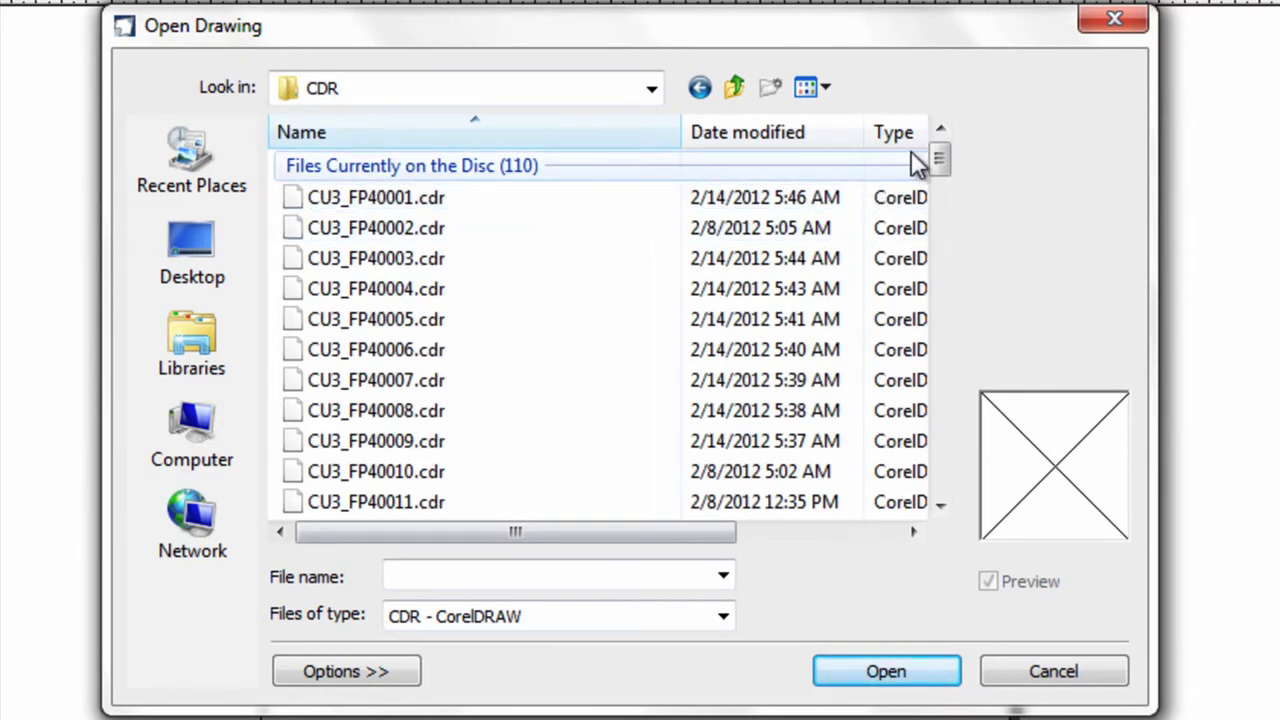
- Show the emergency clip-art files as Medium icons and scroll down through the thumbnails
{"action": "left_click", "coordinate": [827, 88]}
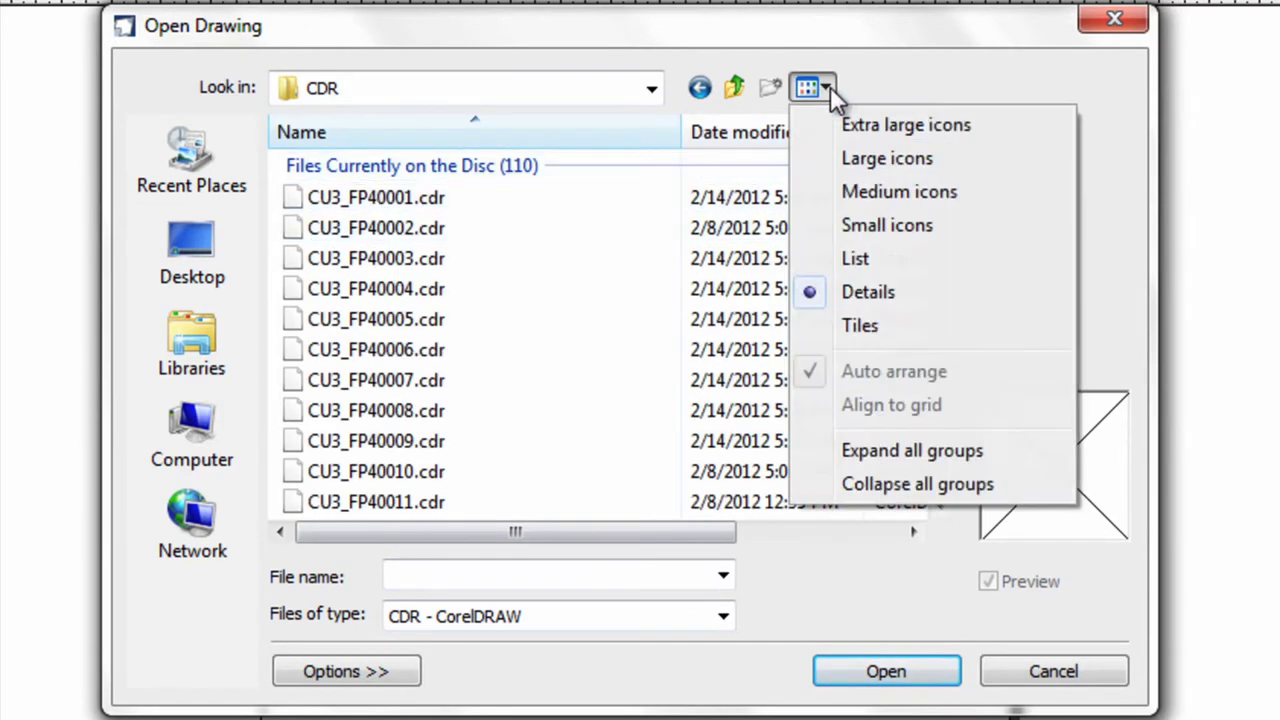
{"action": "left_click", "coordinate": [868, 194]}
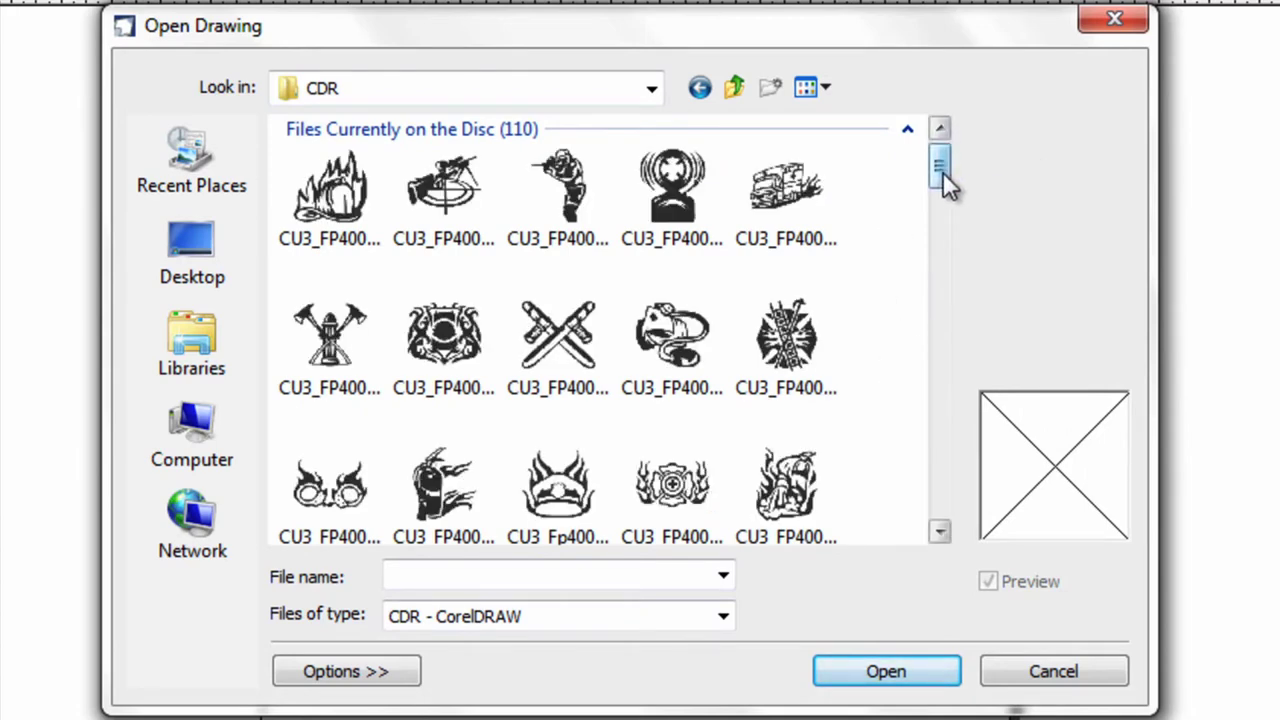
{"action": "left_click", "coordinate": [941, 532]}
{"action": "left_click", "coordinate": [941, 532]}
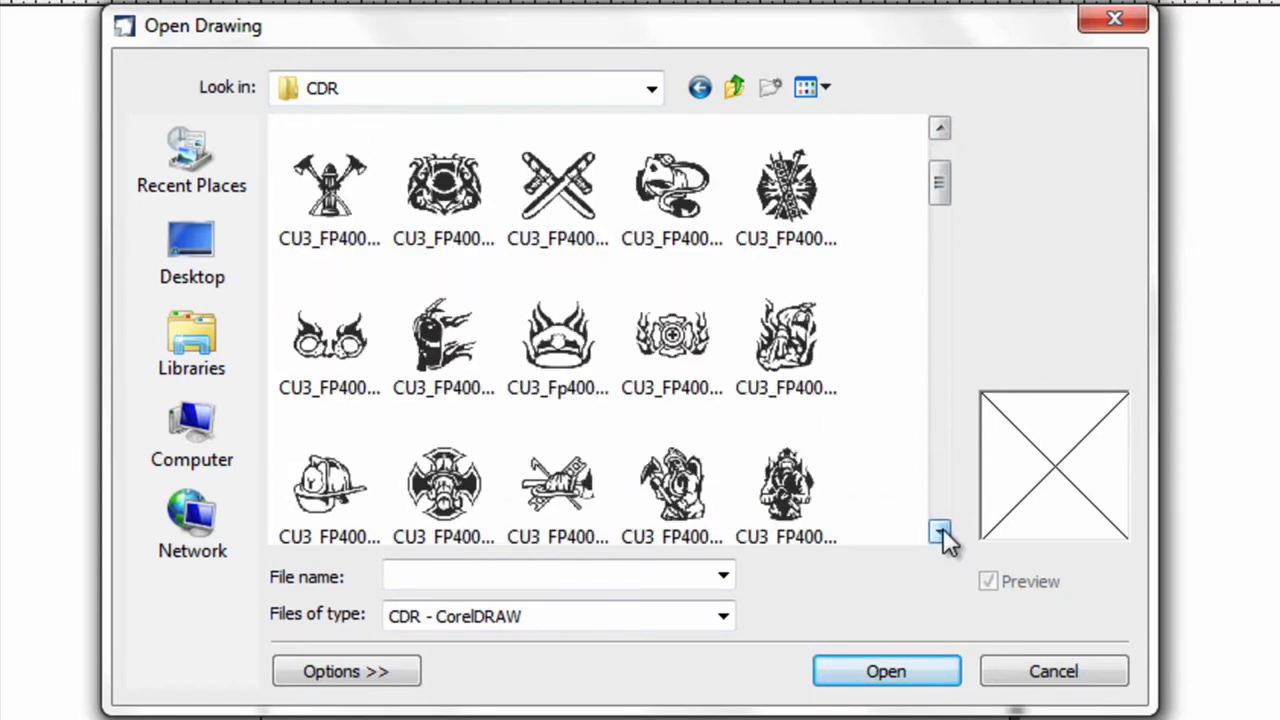
{"action": "left_click", "coordinate": [941, 532]}
{"action": "left_click", "coordinate": [941, 532]}
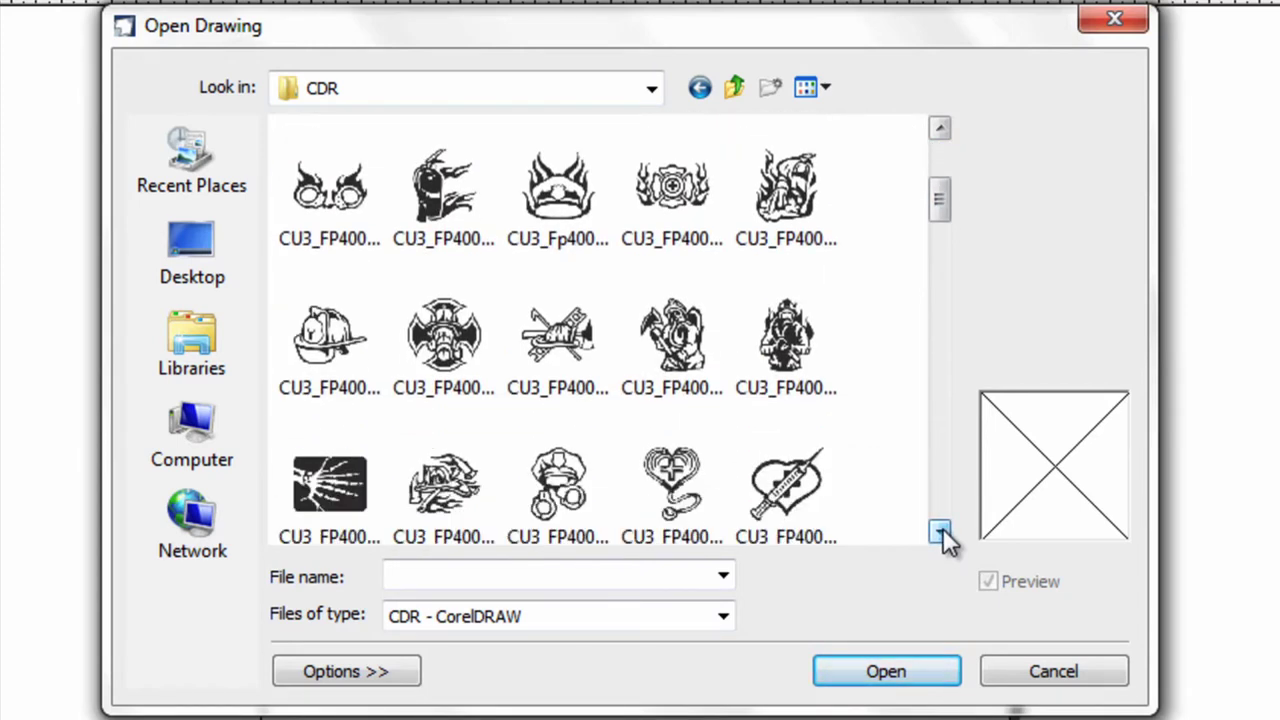
{"action": "left_click", "coordinate": [941, 532]}
{"action": "left_click", "coordinate": [941, 532]}
{"action": "left_click", "coordinate": [941, 532]}
{"action": "left_click", "coordinate": [941, 532]}
{"action": "left_click", "coordinate": [941, 532]}
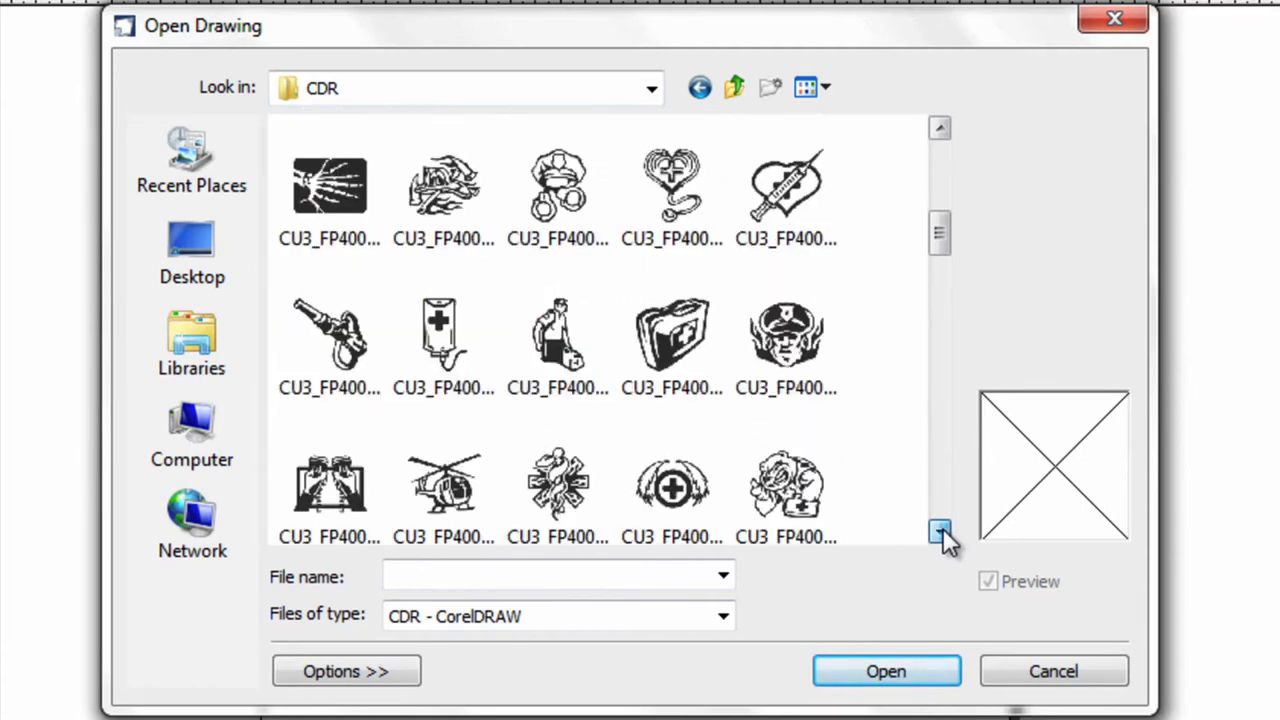
{"action": "left_click", "coordinate": [941, 532]}
{"action": "left_click", "coordinate": [941, 532]}
{"action": "left_click", "coordinate": [941, 532]}
{"action": "left_click", "coordinate": [941, 532]}
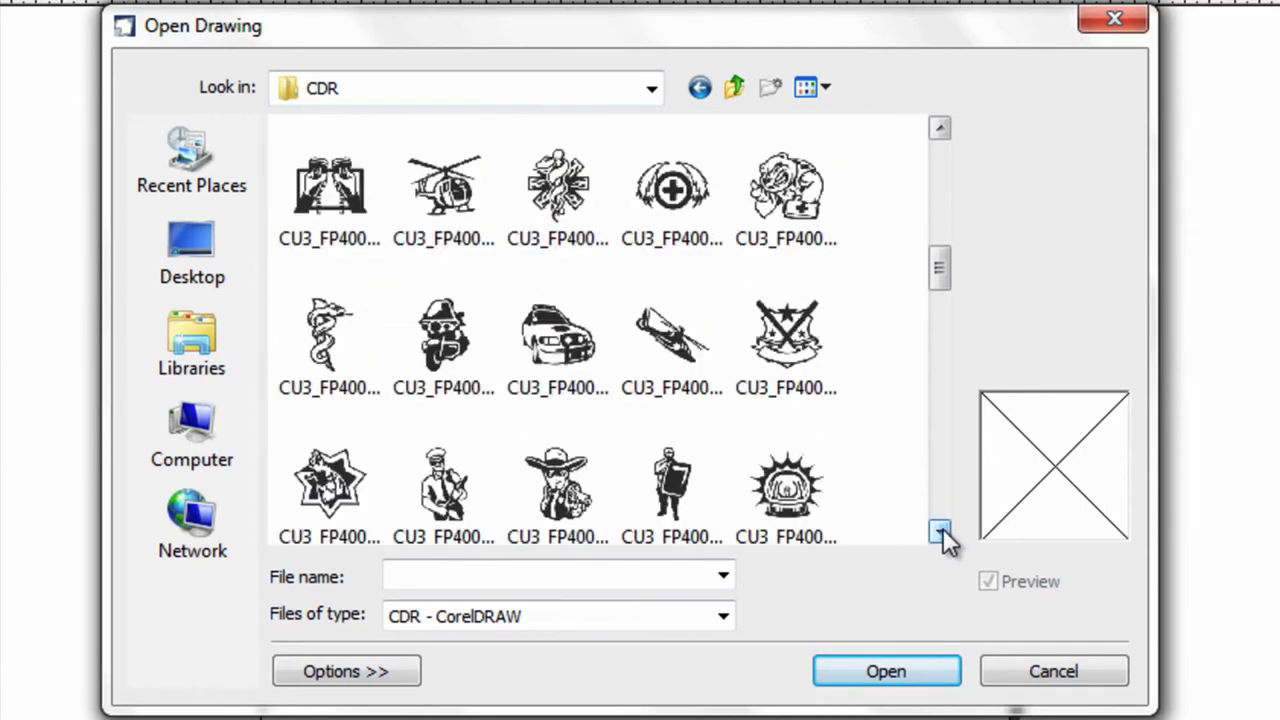
{"action": "left_click", "coordinate": [941, 532]}
{"action": "left_click", "coordinate": [941, 532]}
{"action": "left_click", "coordinate": [941, 532]}
{"action": "left_click", "coordinate": [941, 532]}
{"action": "left_click", "coordinate": [941, 532]}
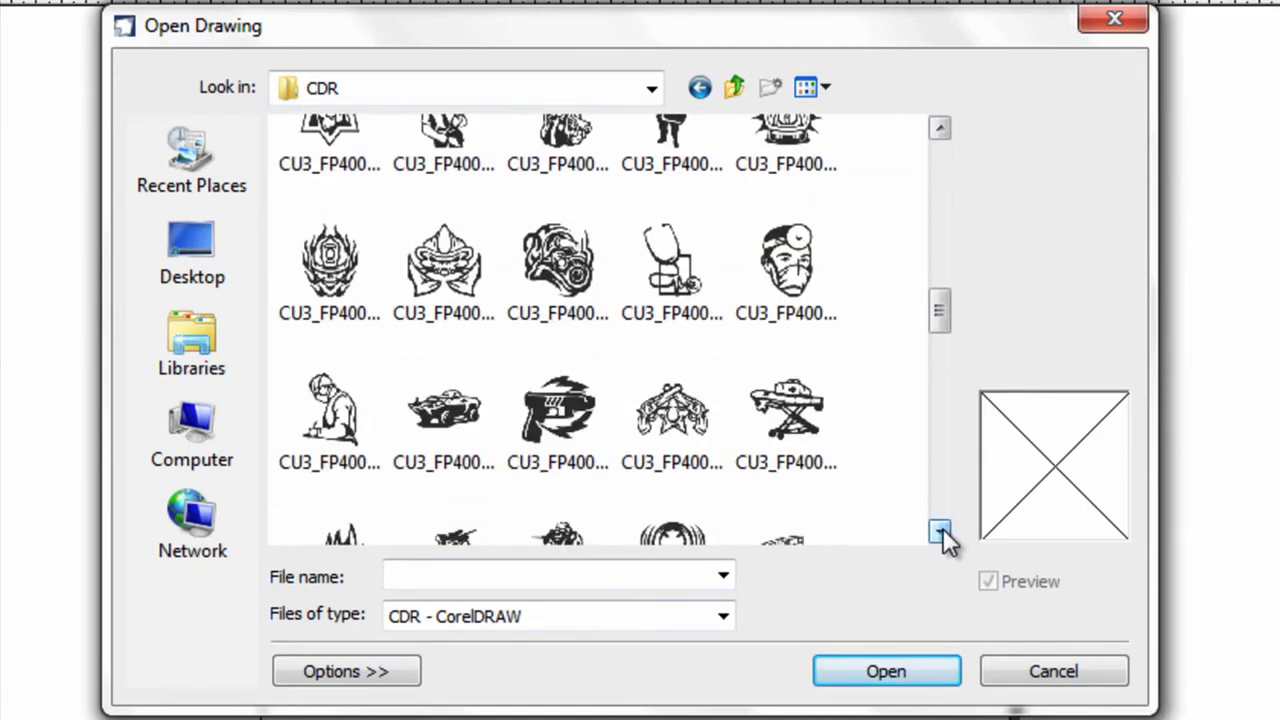
{"action": "left_click", "coordinate": [941, 532]}
{"action": "left_click", "coordinate": [941, 532]}
{"action": "left_click", "coordinate": [941, 532]}
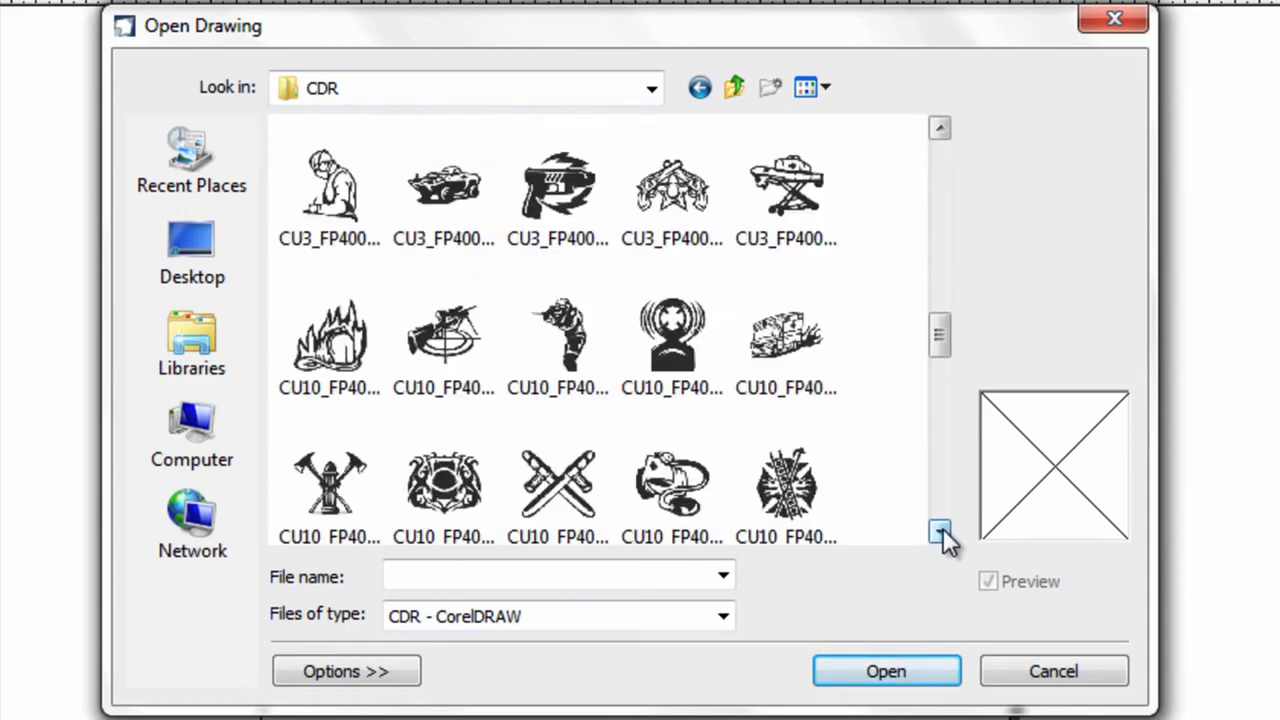
{"action": "left_click", "coordinate": [941, 532]}
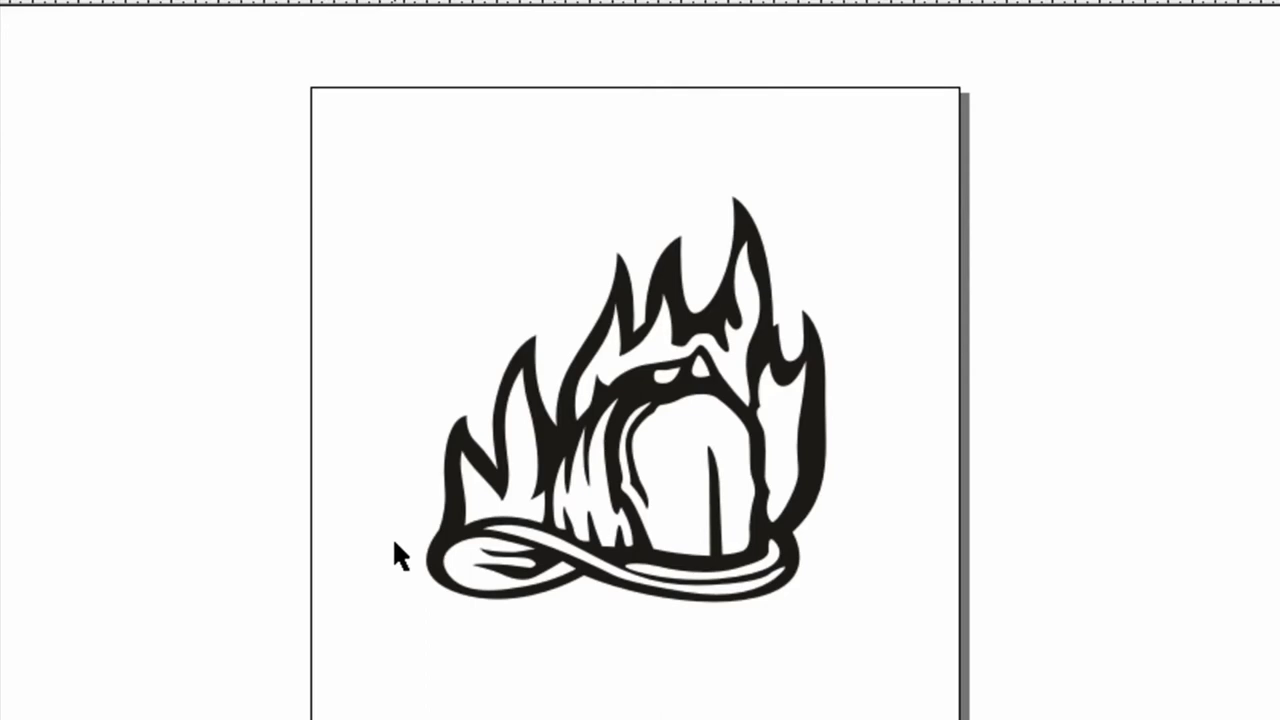
- Move the flaming helmet drawing up and to the left on the page
{"action": "left_click", "coordinate": [482, 536]}
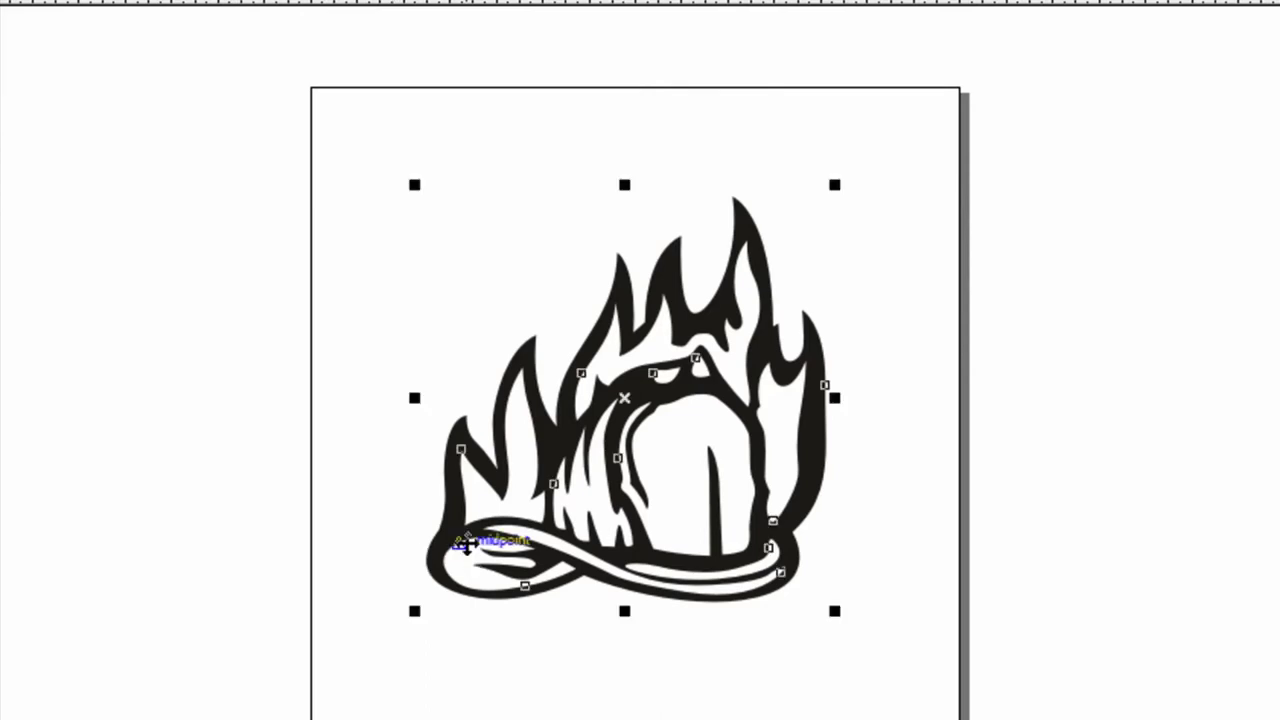
{"action": "left_click", "coordinate": [318, 558]}
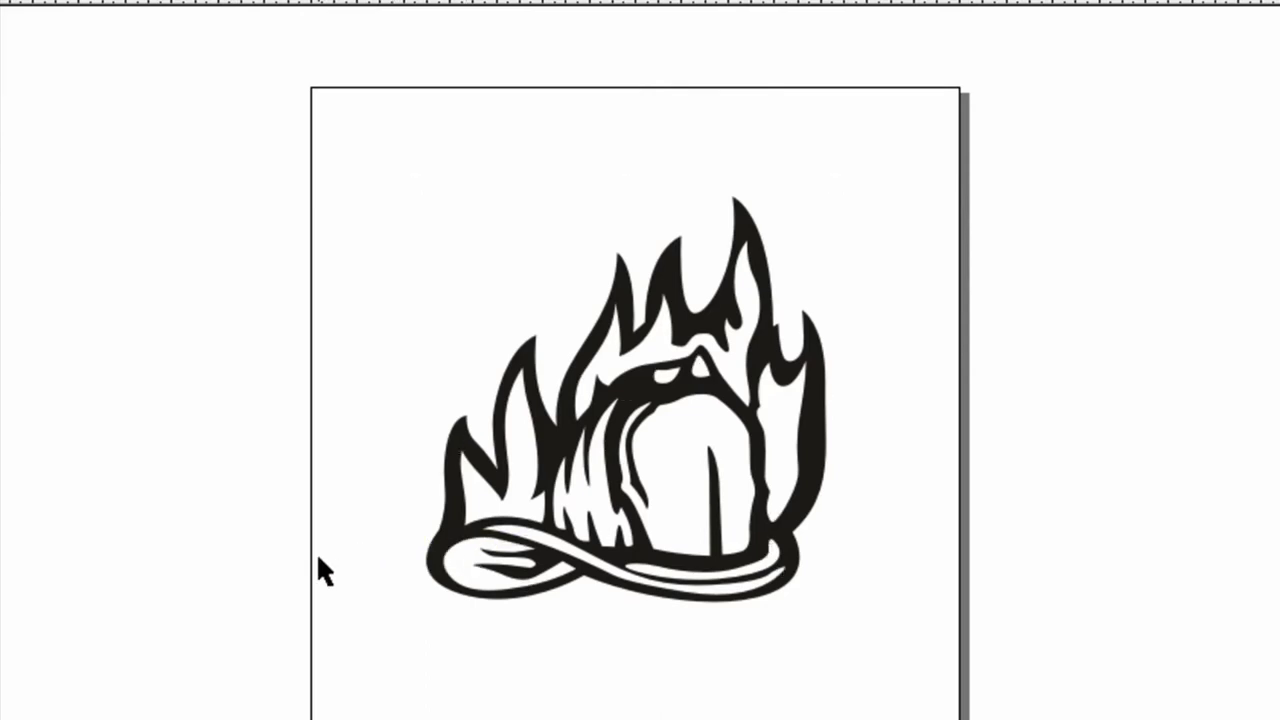
{"action": "left_click", "coordinate": [617, 458]}
{"action": "key", "text": "F10"}
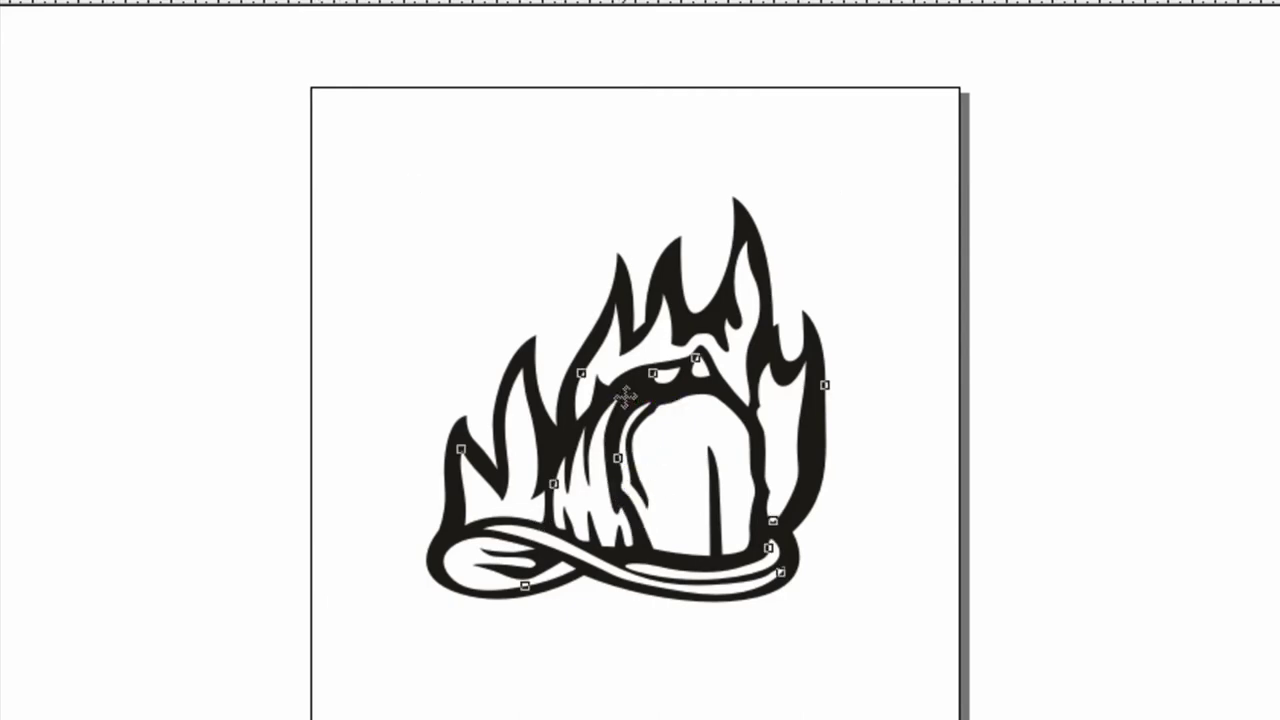
{"action": "left_click_drag", "start_coordinate": [625, 398], "coordinate": [571, 334]}
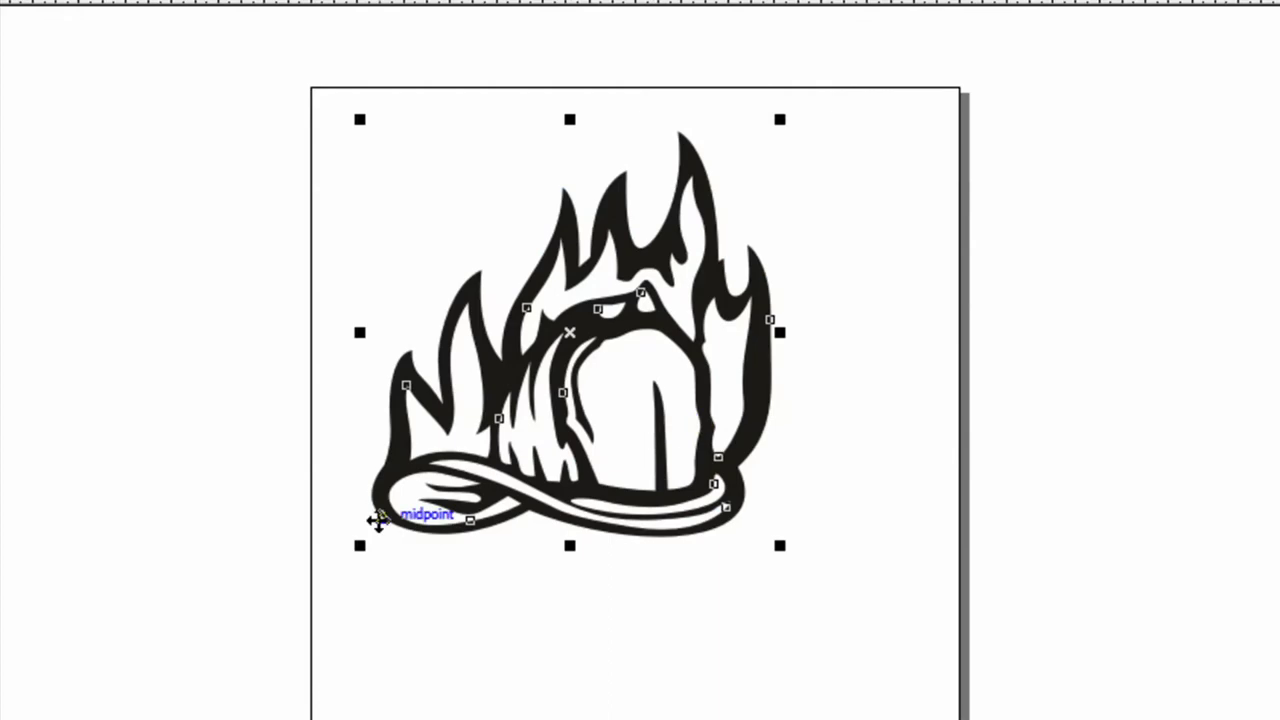
{"action": "left_click", "coordinate": [349, 651]}
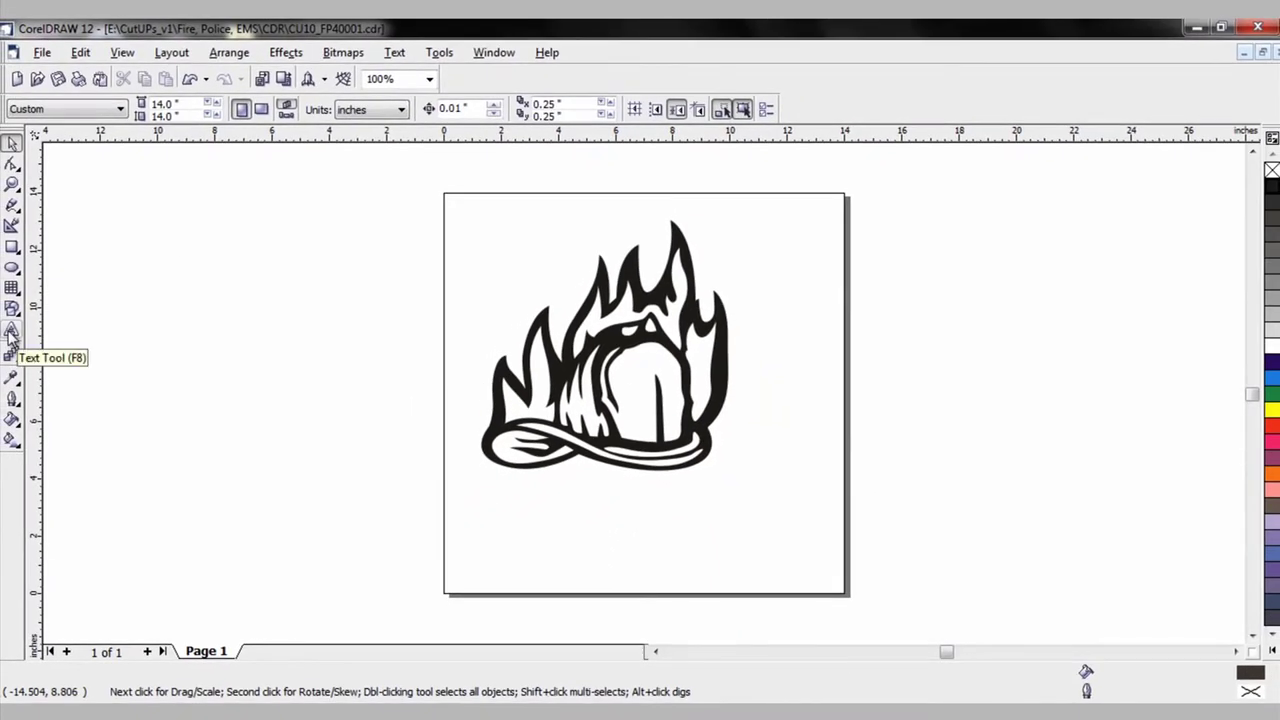
- Add a 7 in Impact below the helmet and move it beside the brim
{"action": "left_click", "coordinate": [12, 331]}
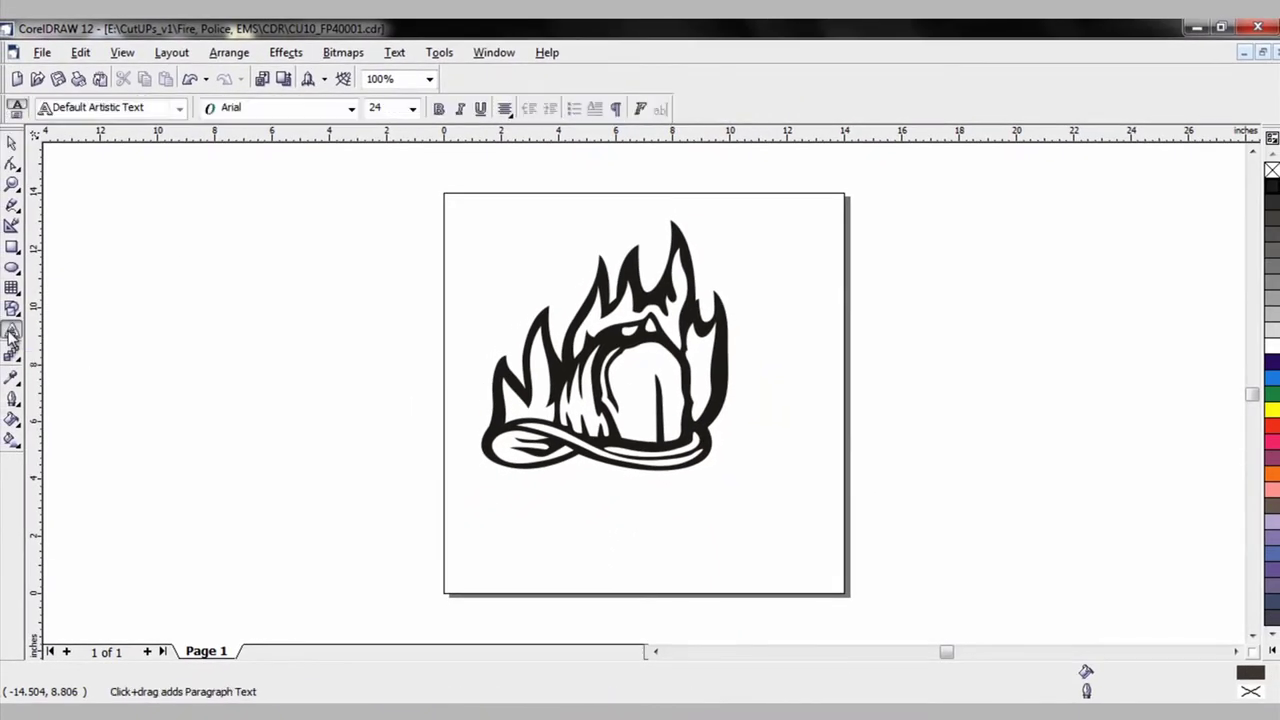
{"action": "left_click", "coordinate": [637, 506]}
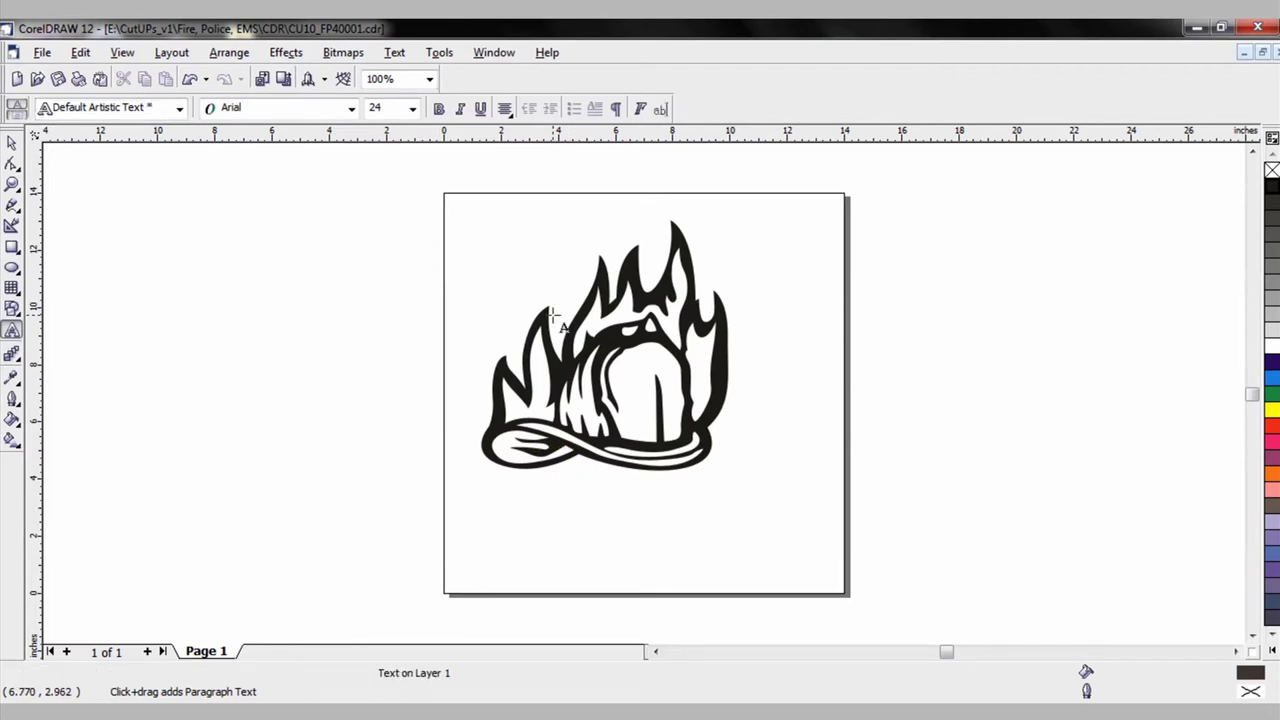
{"action": "left_click", "coordinate": [352, 108]}
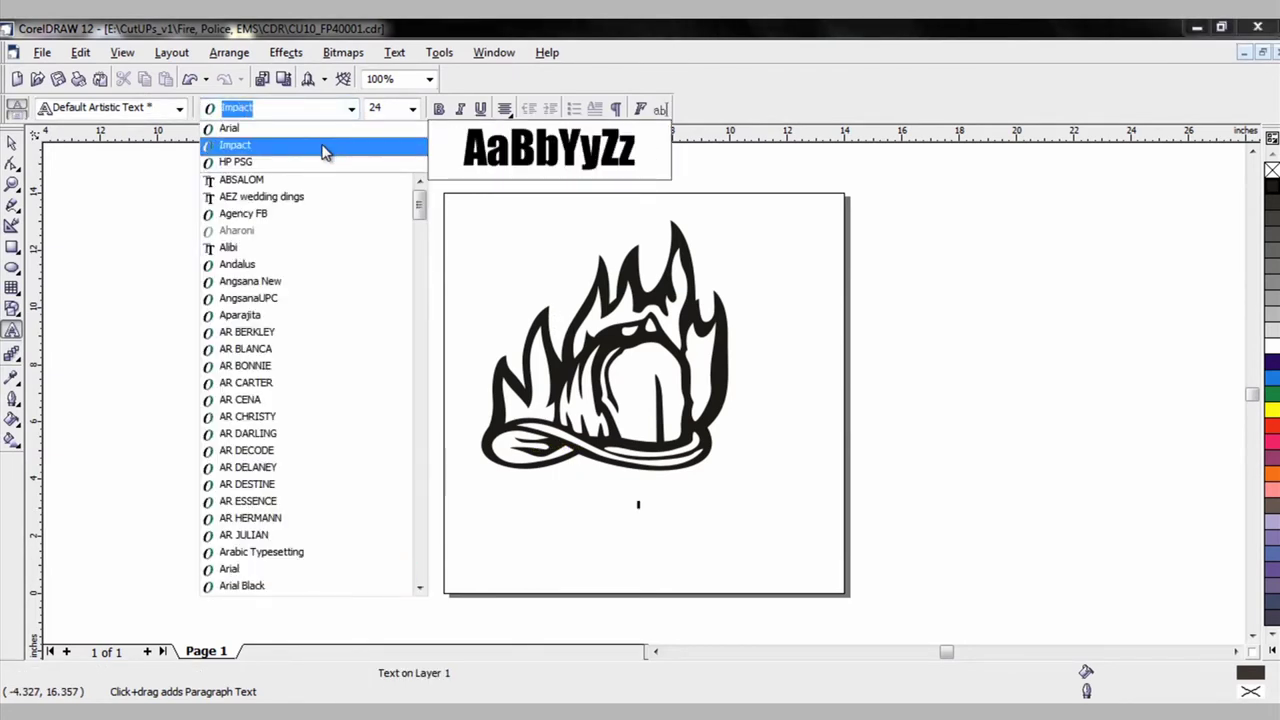
{"action": "left_click", "coordinate": [323, 150]}
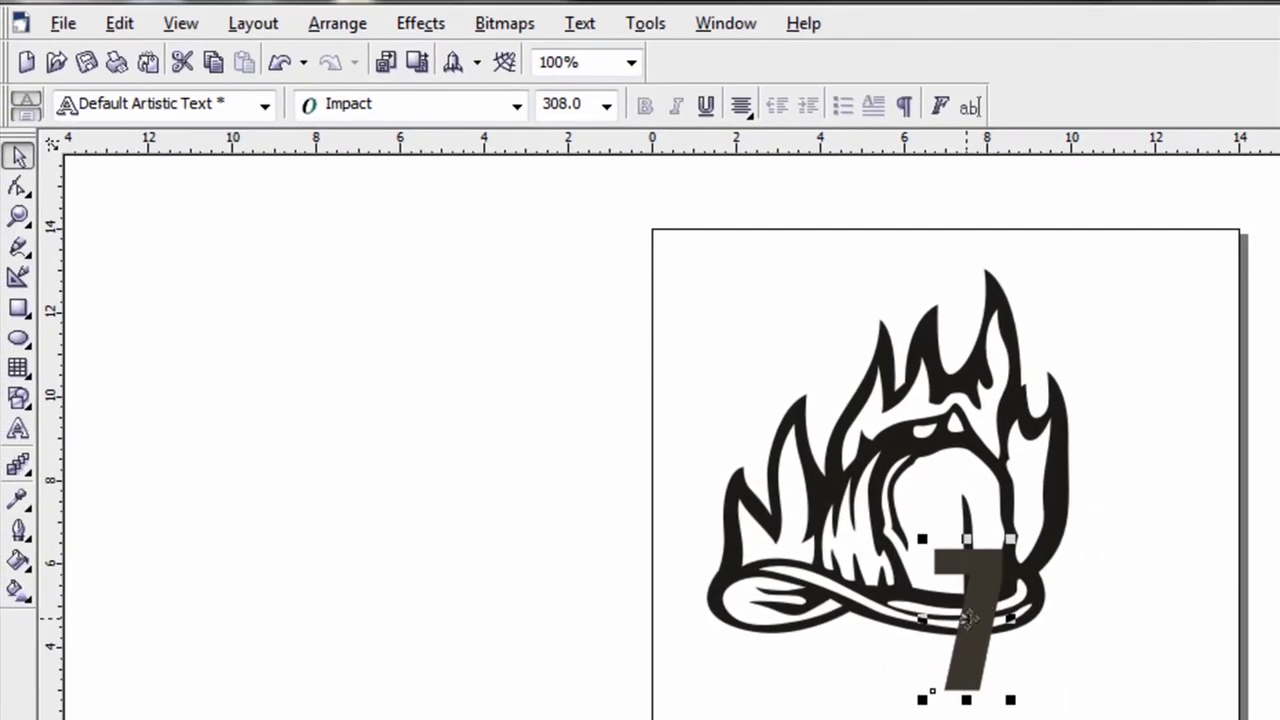
{"action": "left_click_drag", "start_coordinate": [966, 648], "coordinate": [1091, 678]}
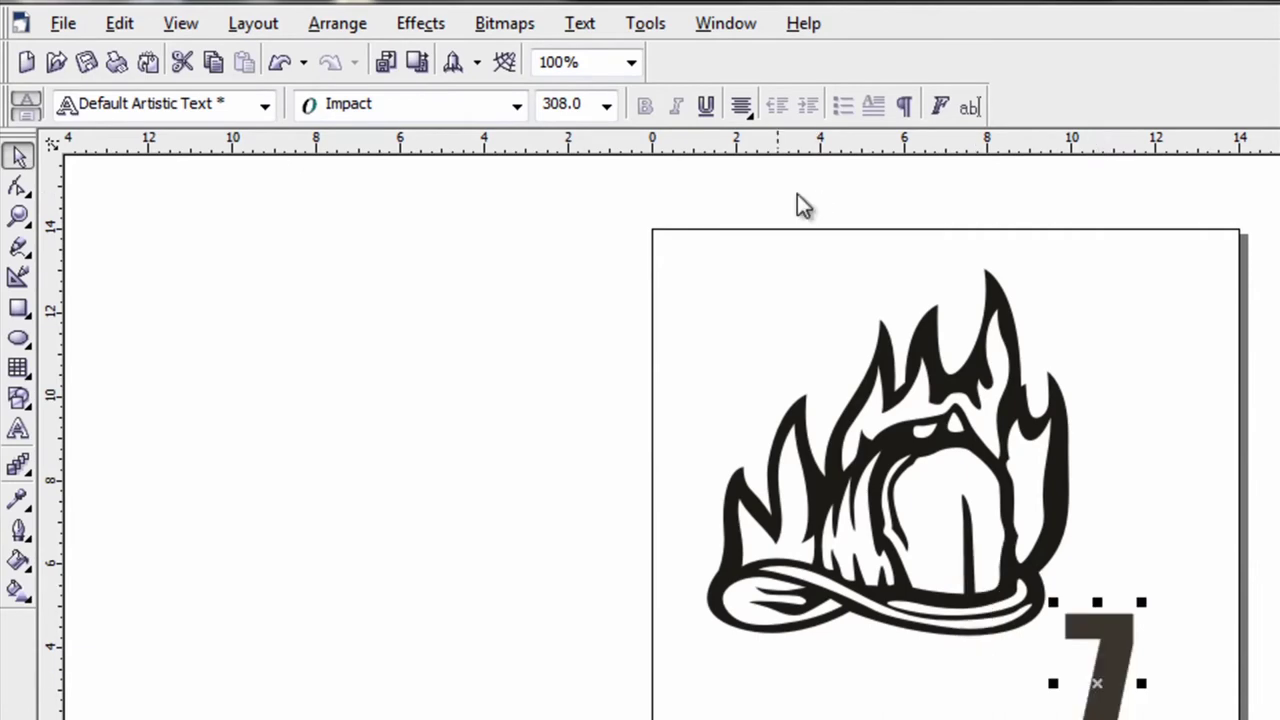
- Convert the 7 to curves and set its height to 4 inches
{"action": "left_click", "coordinate": [337, 23]}
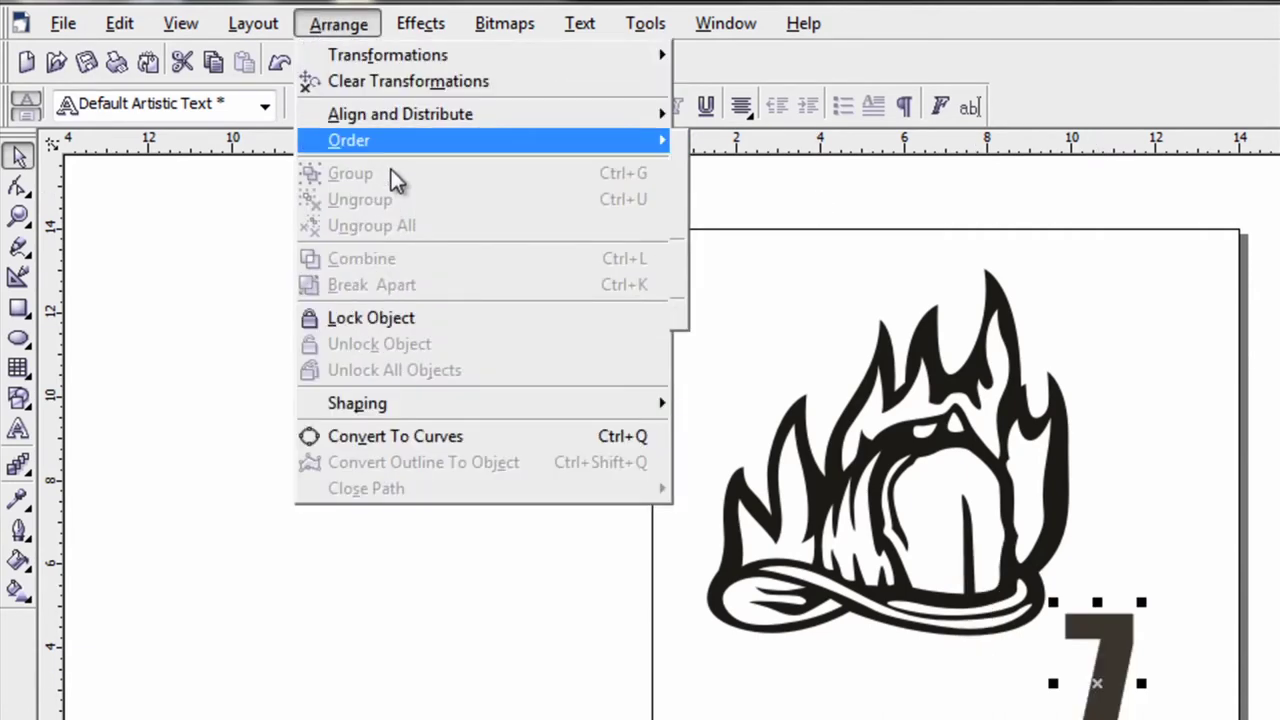
{"action": "left_click", "coordinate": [448, 436]}
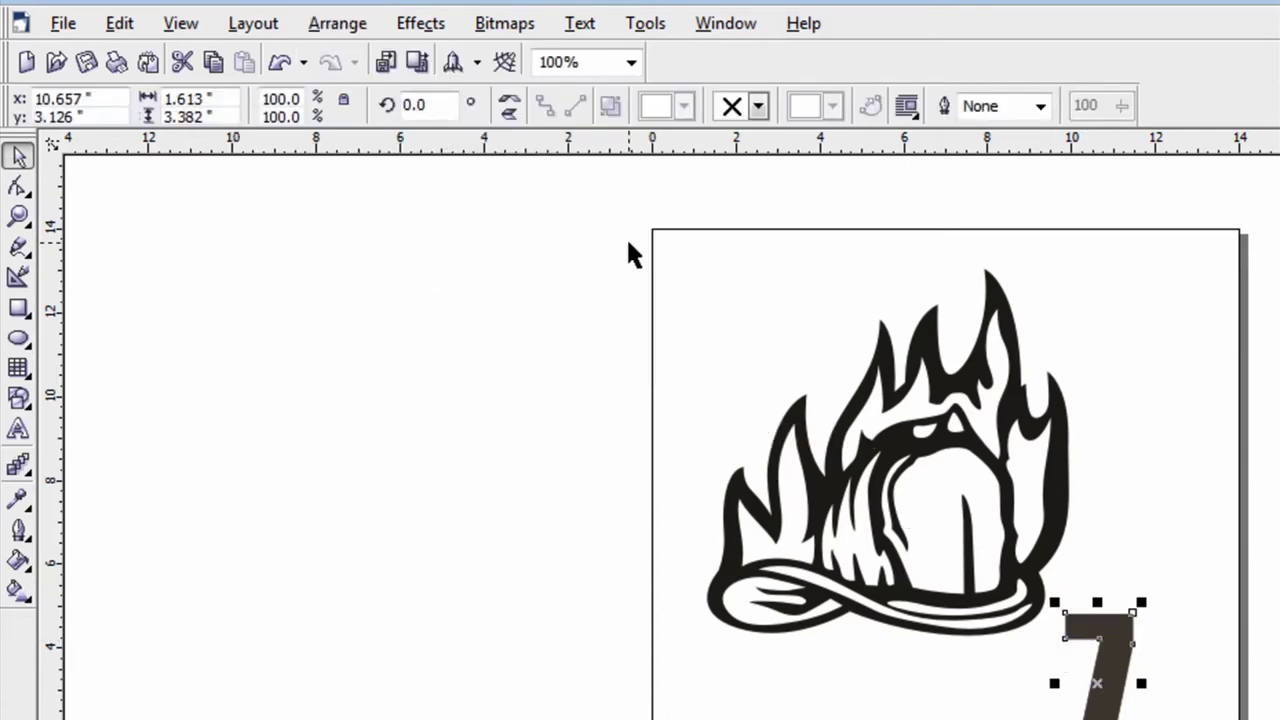
{"action": "left_click_drag", "start_coordinate": [212, 117], "coordinate": [120, 120]}
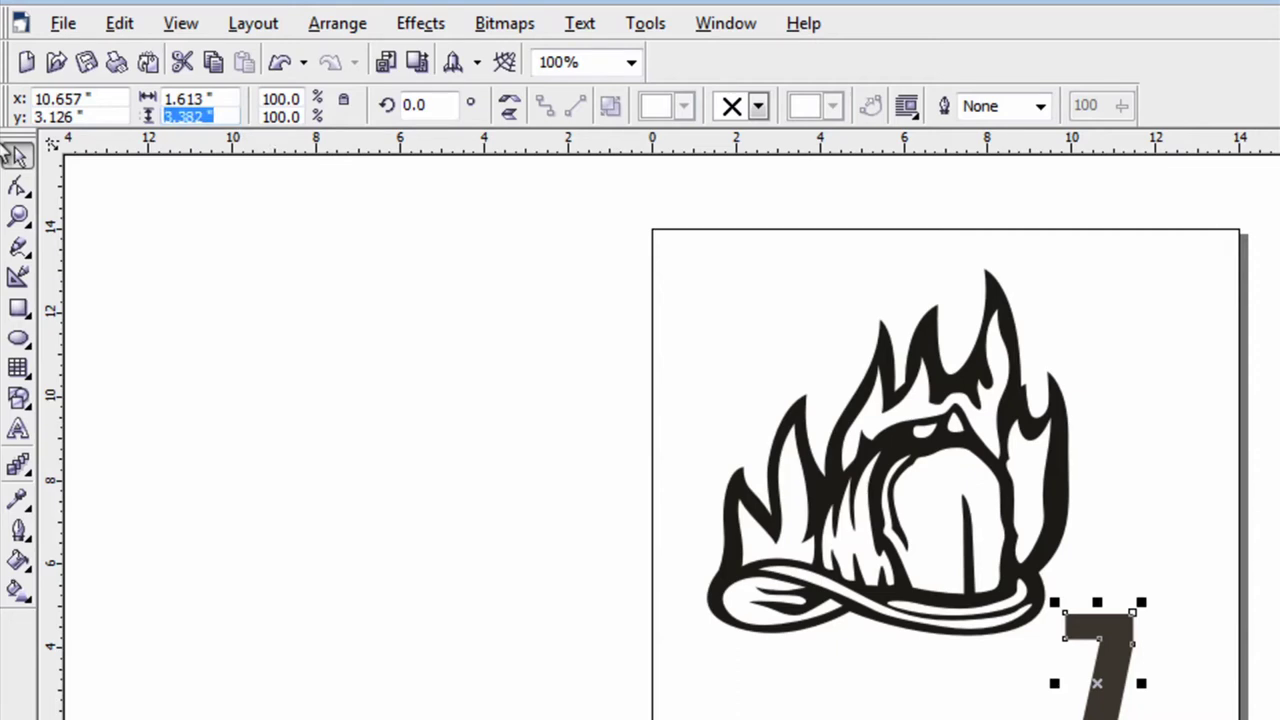
{"action": "type", "text": "4"}
{"action": "key", "text": "Return"}
{"action": "left_click_drag", "start_coordinate": [1134, 691], "coordinate": [1063, 686]}
{"action": "left_click", "coordinate": [845, 558]}
- Enlarge the flaming helmet by setting its height to 1.90 inches
{"action": "left_click", "coordinate": [810, 540]}
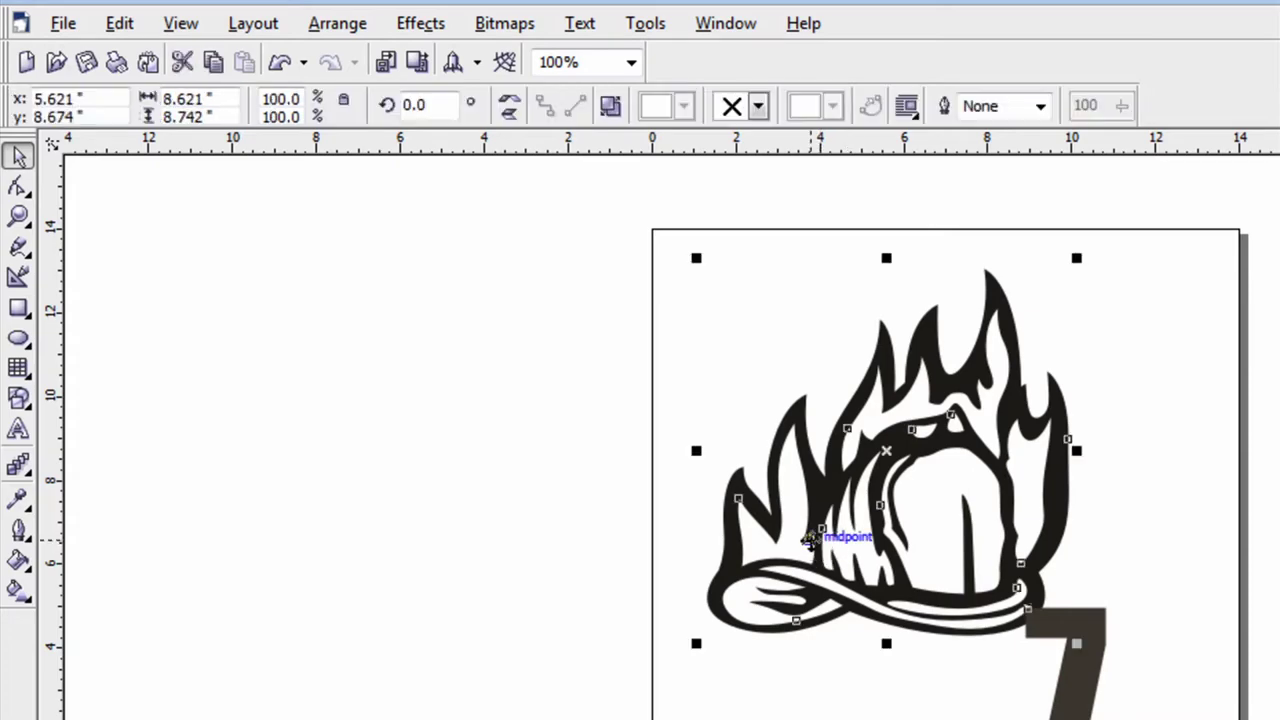
{"action": "left_click", "coordinate": [222, 116]}
{"action": "type", "text": "1"}
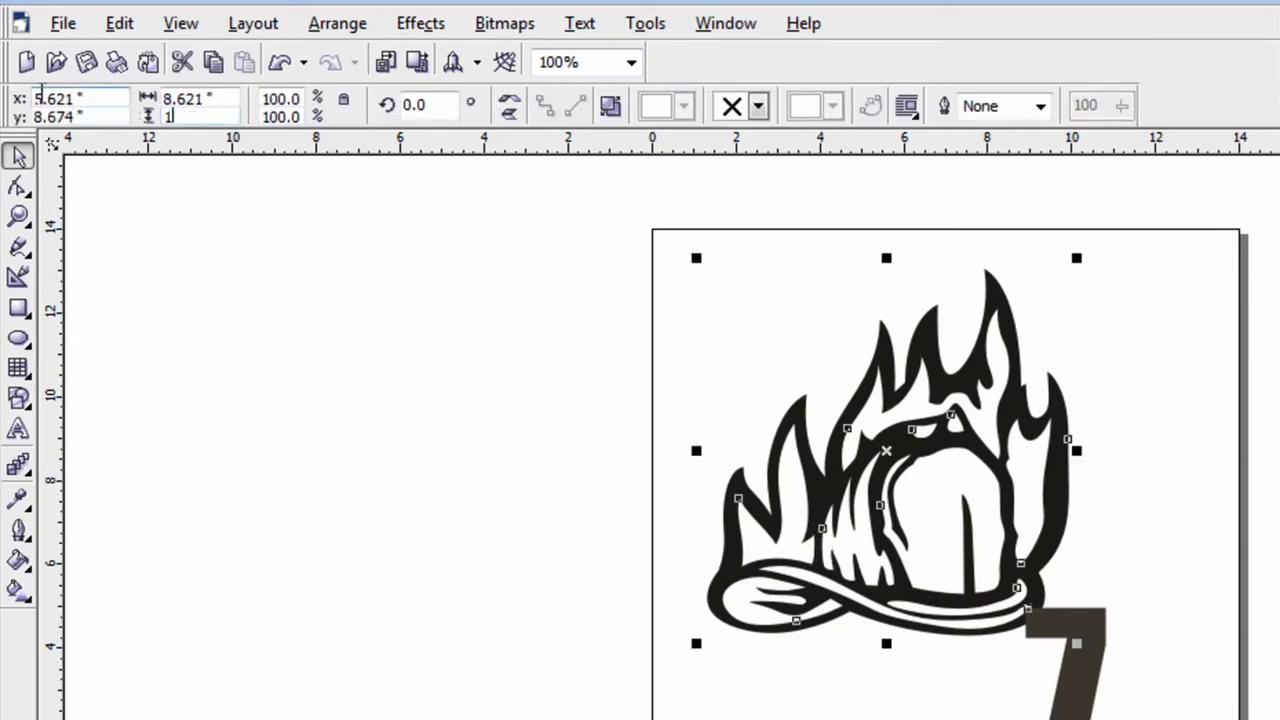
{"action": "type", "text": ".90"}
{"action": "key", "text": "Return"}
- Move the 7 into the helmet's centre and resize it to about 94%
{"action": "left_click", "coordinate": [1071, 686]}
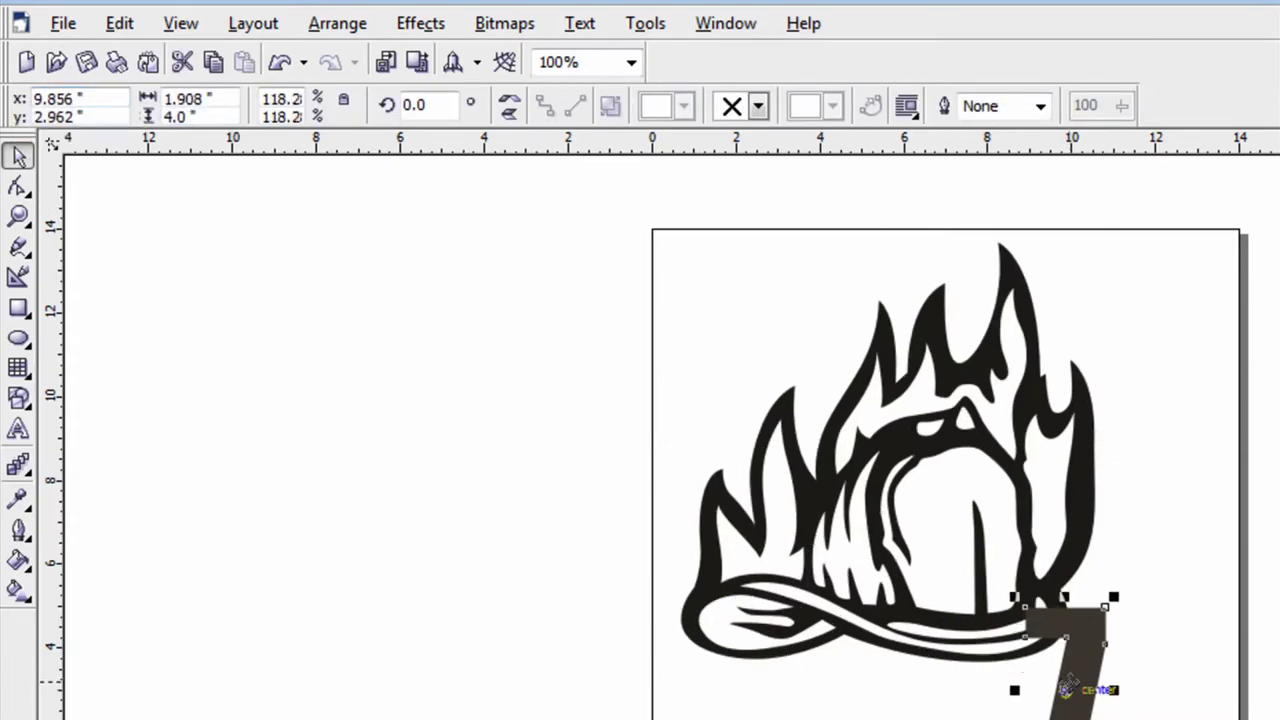
{"action": "left_click_drag", "start_coordinate": [1067, 688], "coordinate": [958, 506]}
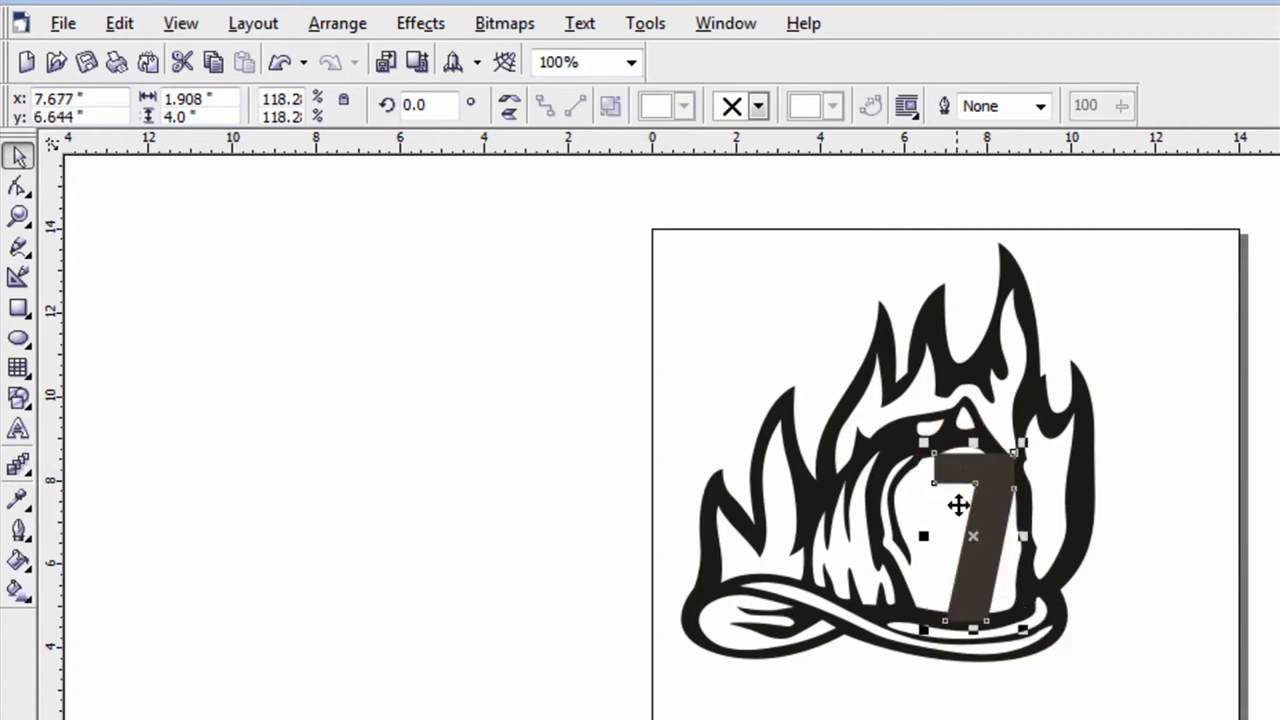
{"action": "left_click_drag", "start_coordinate": [923, 443], "coordinate": [952, 550]}
{"action": "left_click_drag", "start_coordinate": [978, 496], "coordinate": [1027, 468]}
{"action": "left_click_drag", "start_coordinate": [960, 545], "coordinate": [970, 543]}
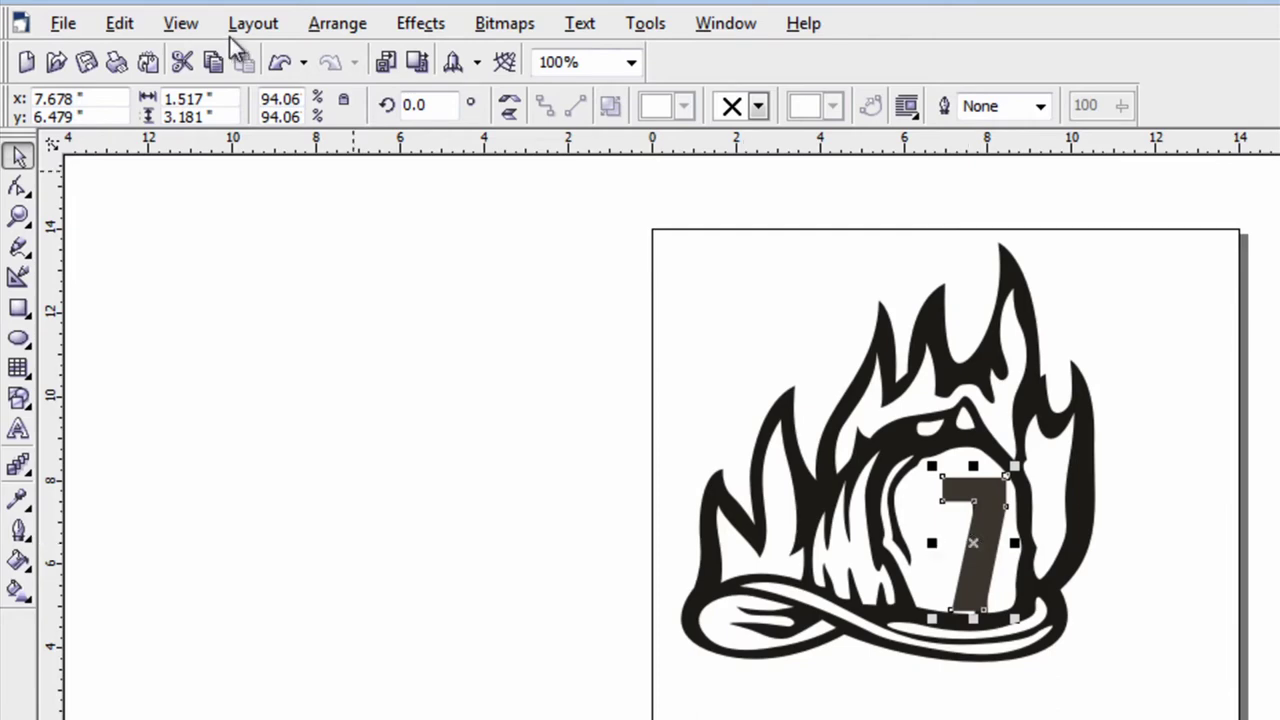
- Switch to Wireframe view, zoom in on the 7 and helmet outlines, then zoom back out
{"action": "left_click", "coordinate": [180, 24]}
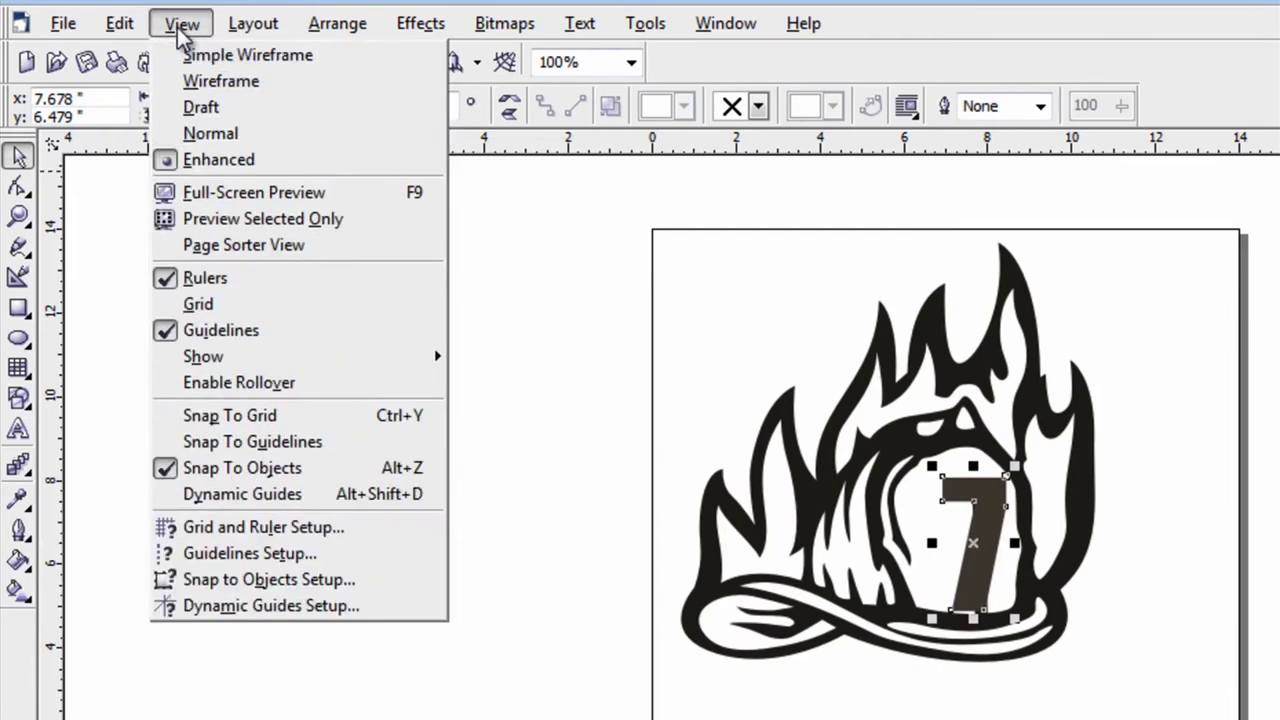
{"action": "left_click", "coordinate": [218, 84]}
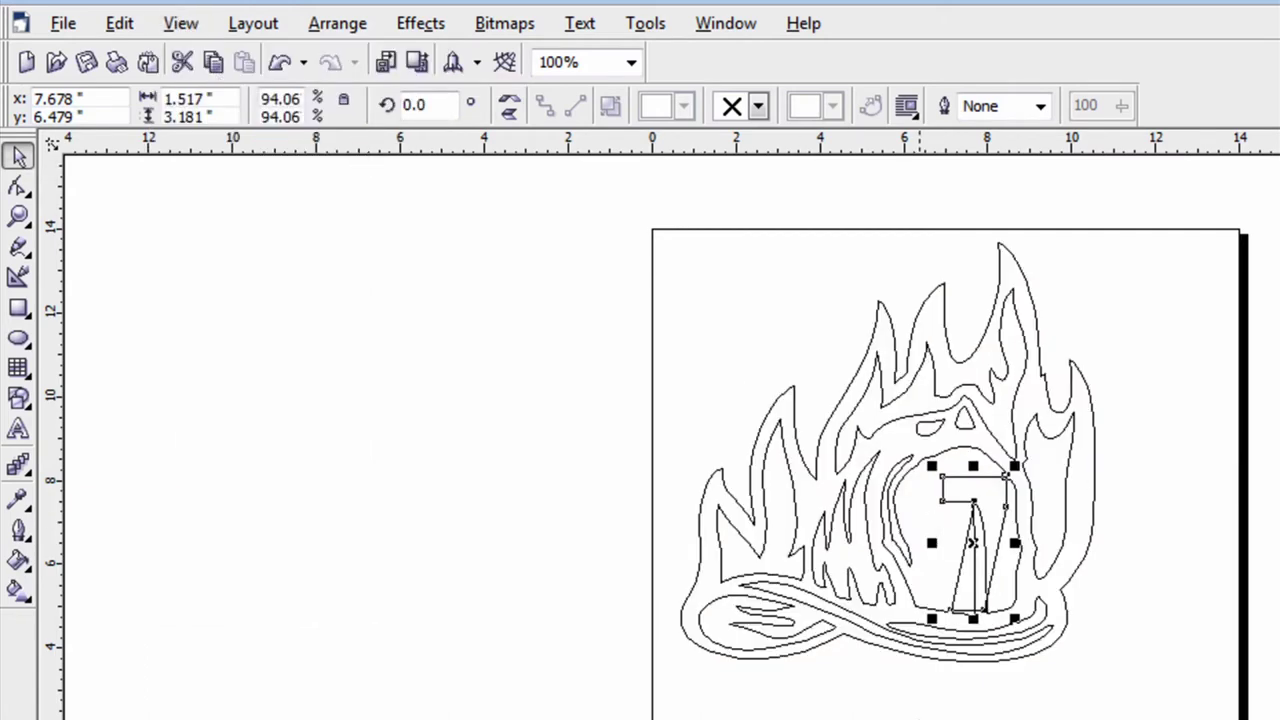
{"action": "left_click", "coordinate": [920, 712]}
{"action": "left_click", "coordinate": [19, 216]}
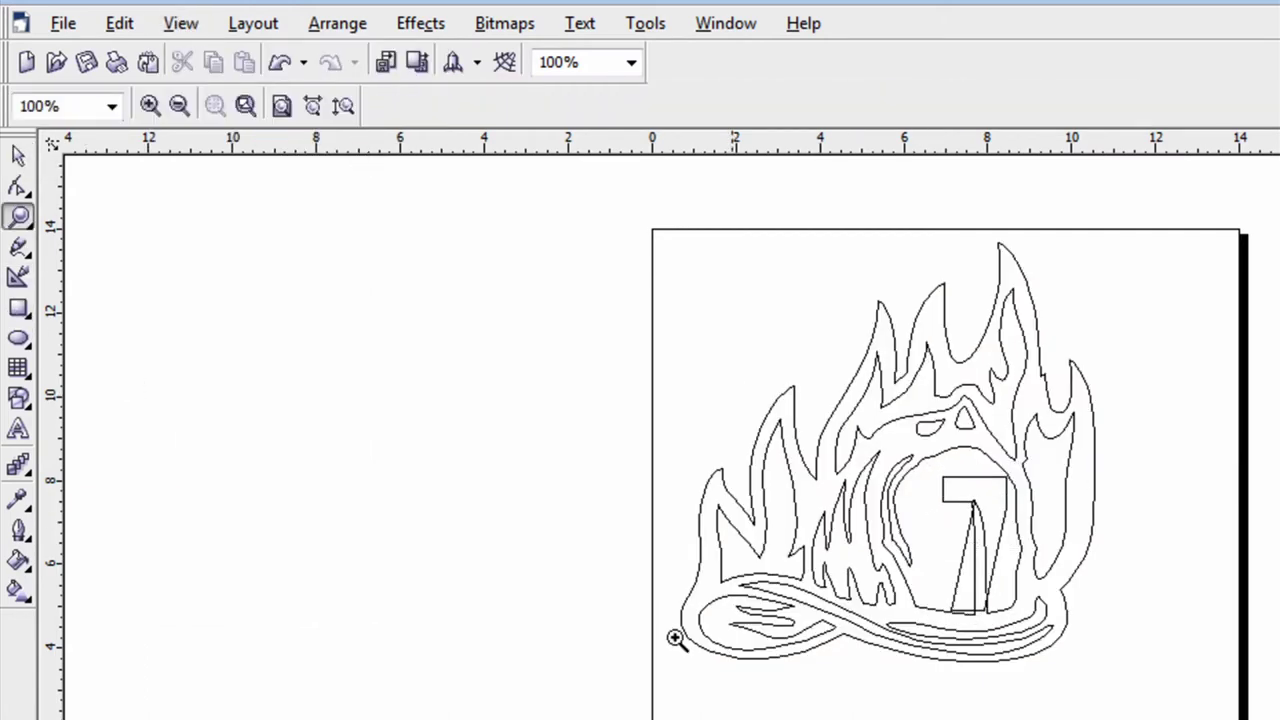
{"action": "mouse_move", "coordinate": [676, 638]}
{"action": "left_mouse_down"}
{"action": "mouse_move", "coordinate": [1057, 491]}
{"action": "mouse_move", "coordinate": [1146, 425]}
{"action": "left_mouse_up"}
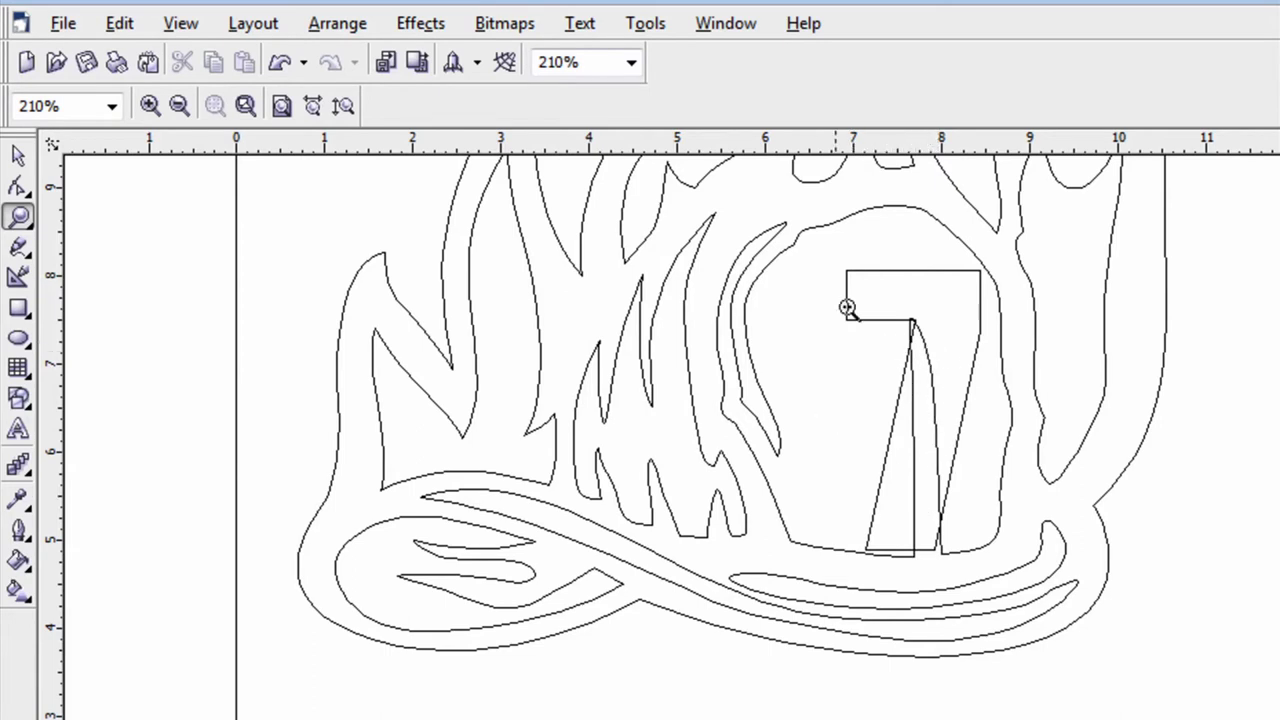
{"action": "right_click", "coordinate": [952, 437]}
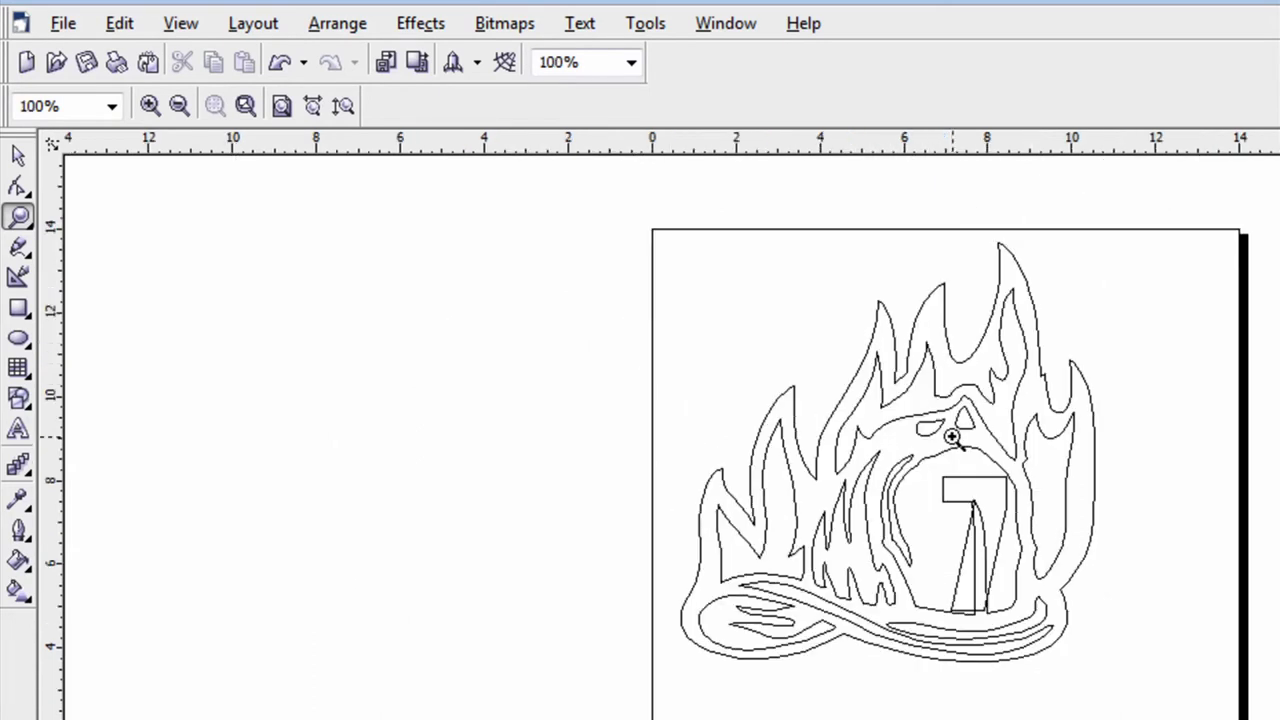
{"action": "left_click", "coordinate": [18, 158]}
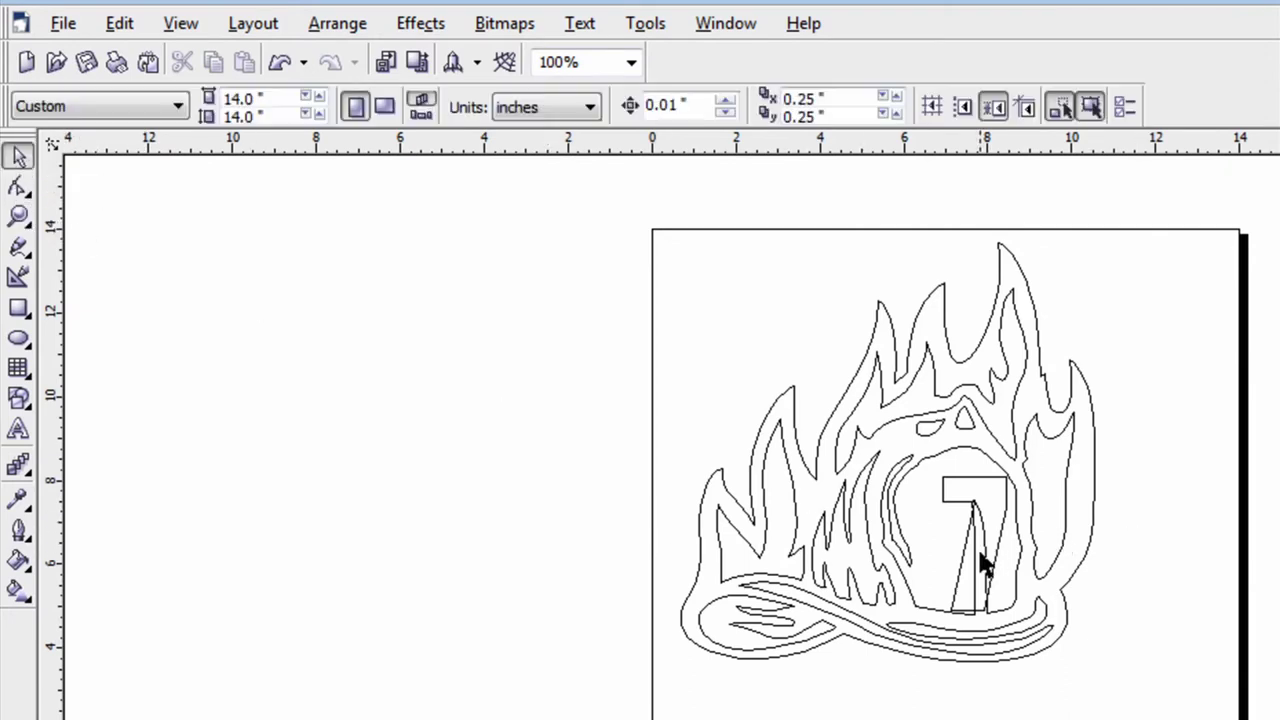
- Pick the Text tool and set its font to Impact for the CVFD lettering
{"action": "left_click", "coordinate": [18, 430]}
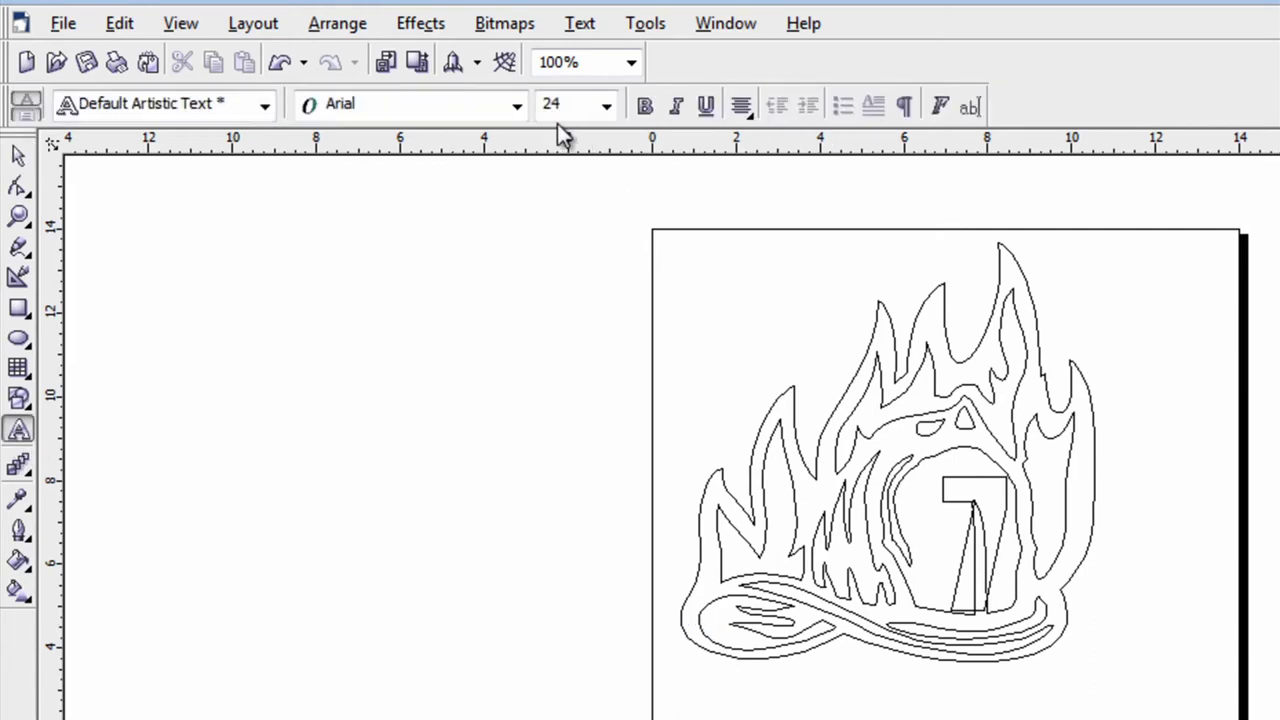
{"action": "left_click", "coordinate": [521, 109]}
{"action": "left_click", "coordinate": [462, 158]}
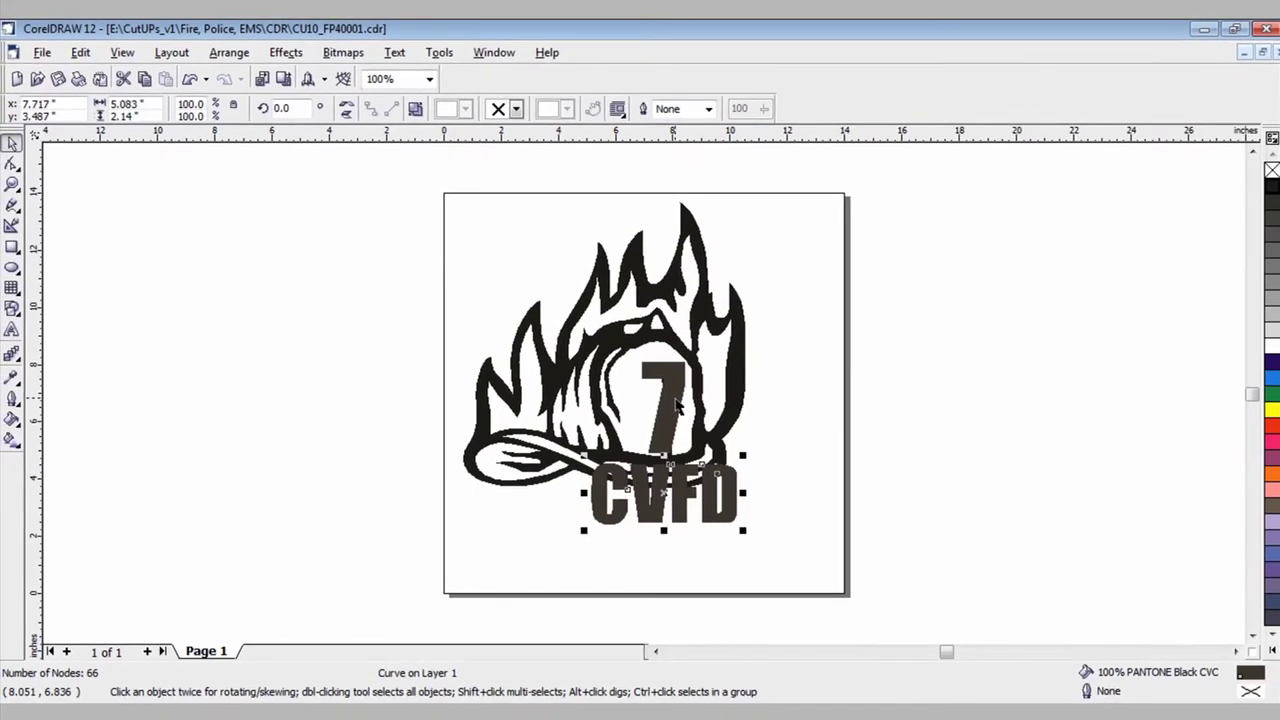
- Select the 7 with CVFD and align their centres vertically, then deselect
{"action": "left_click", "coordinate": [676, 405], "text": "shift"}
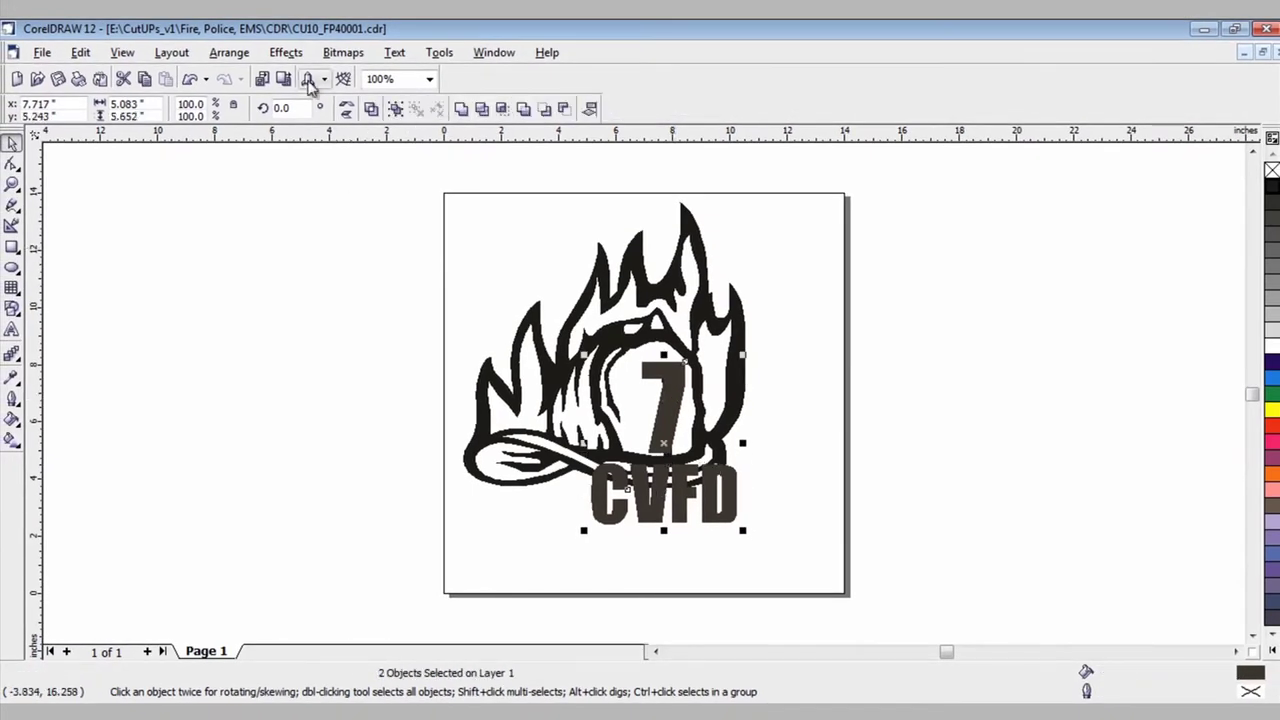
{"action": "left_click", "coordinate": [240, 56]}
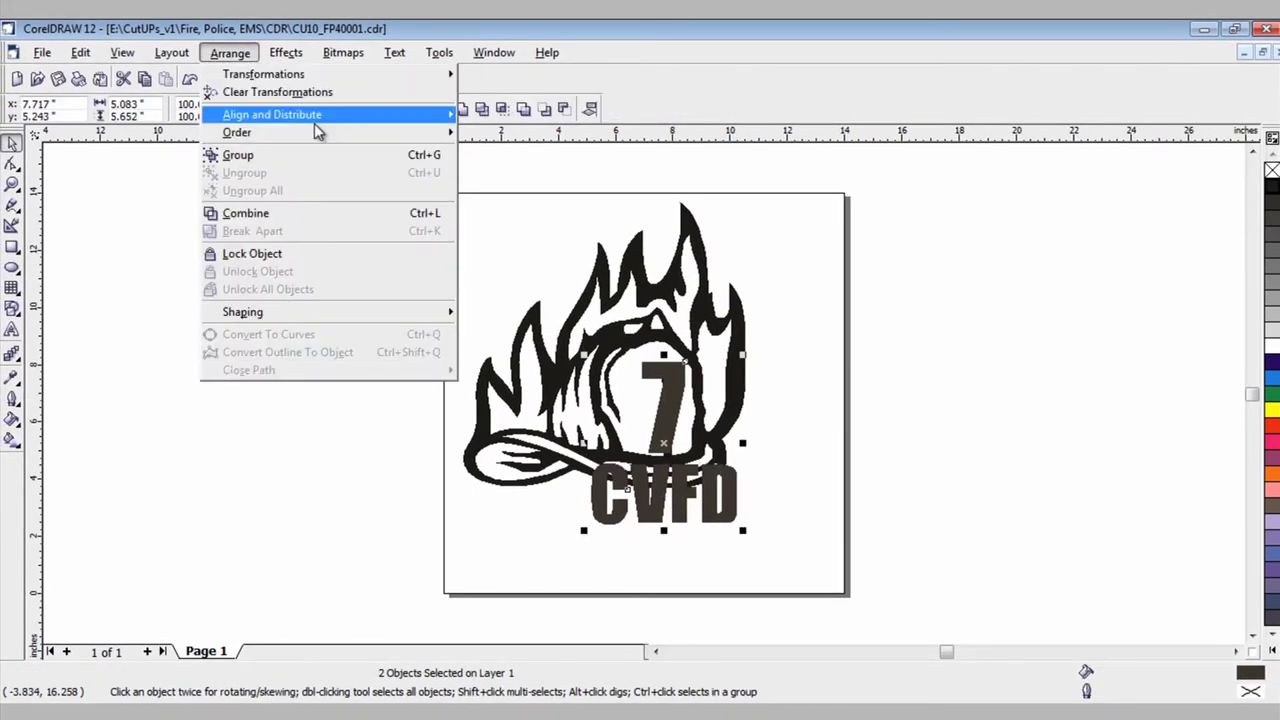
{"action": "mouse_move", "coordinate": [316, 121]}
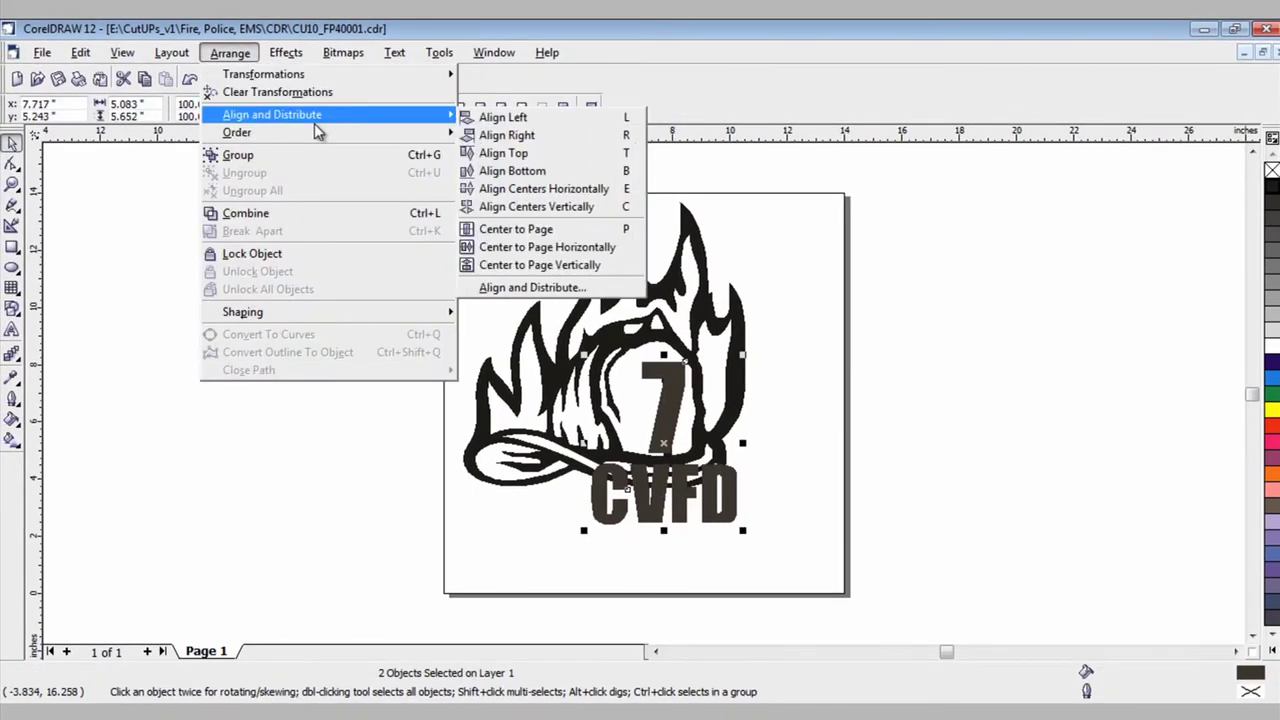
{"action": "left_click", "coordinate": [519, 210]}
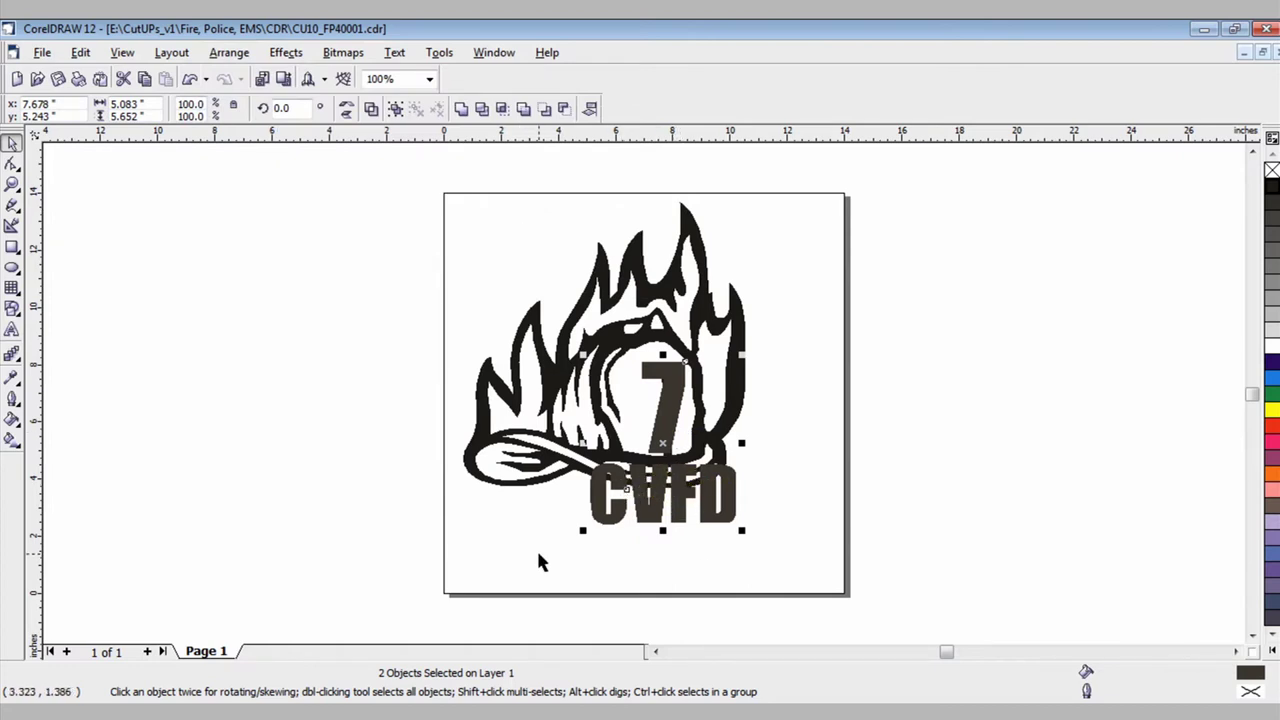
{"action": "left_click", "coordinate": [468, 558]}
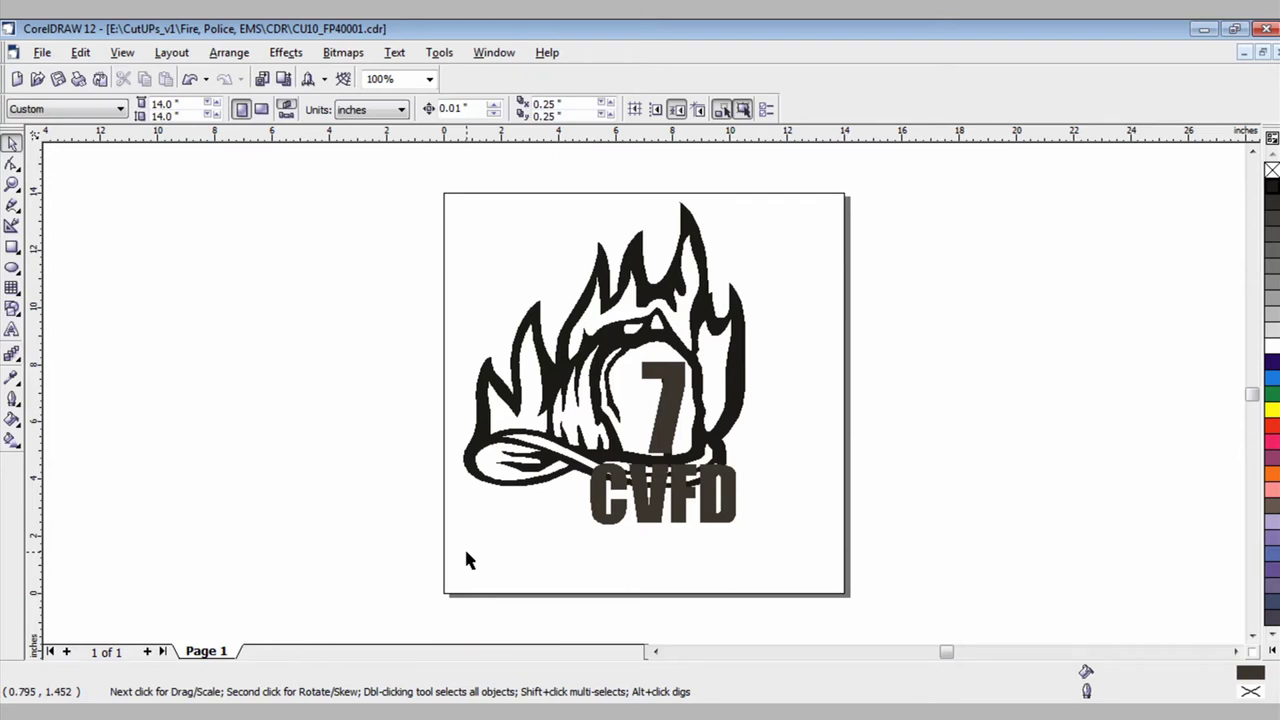
{"action": "left_click", "coordinate": [128, 56]}
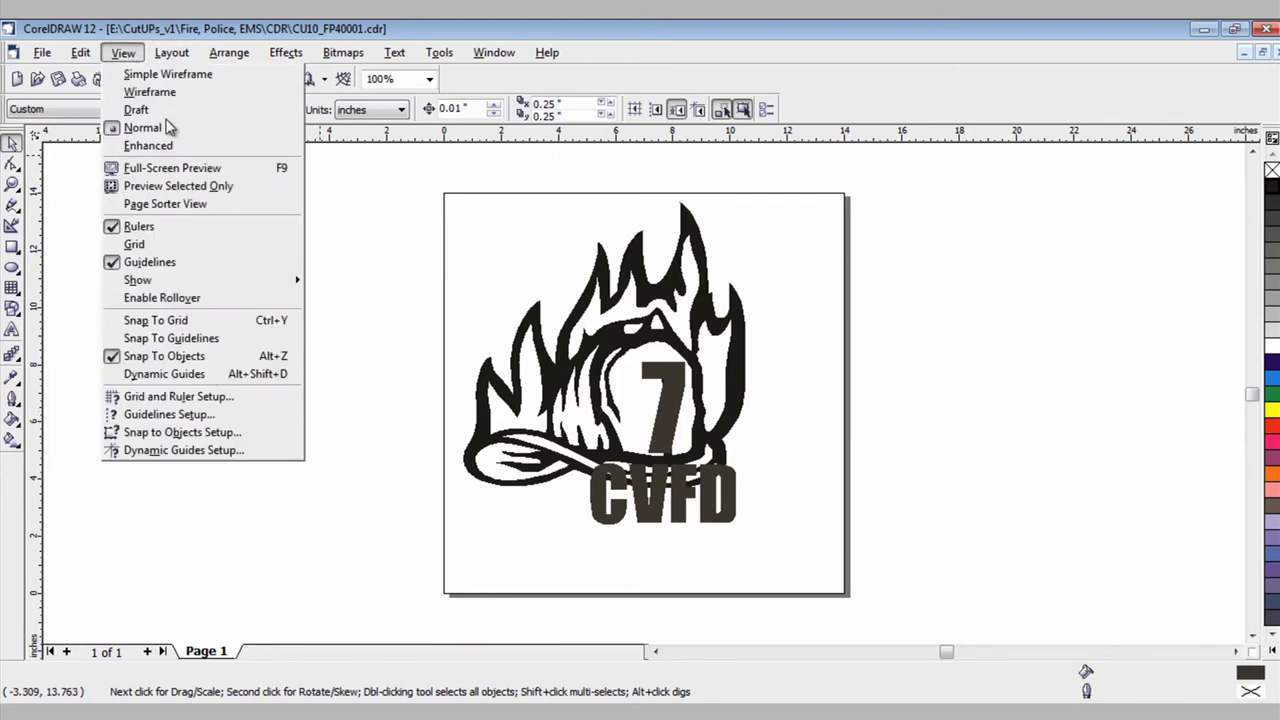
{"action": "left_click", "coordinate": [165, 93]}
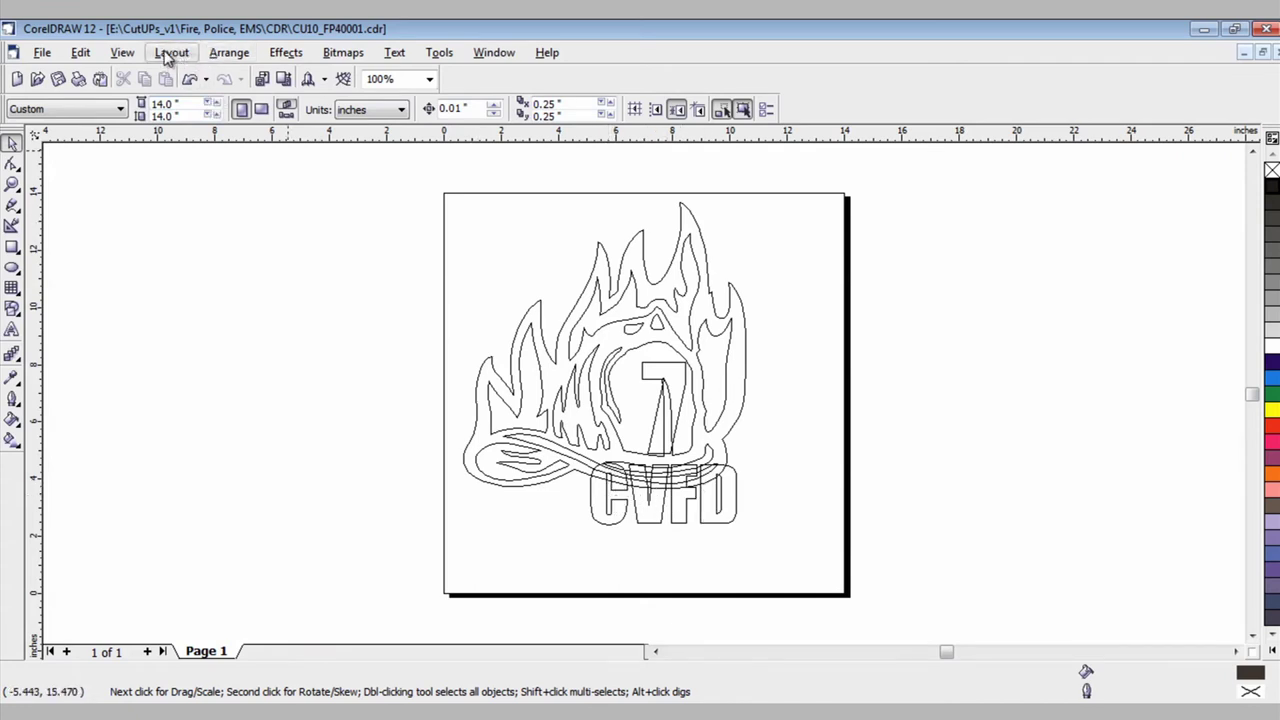
{"action": "left_click", "coordinate": [131, 55]}
{"action": "left_click", "coordinate": [143, 128]}
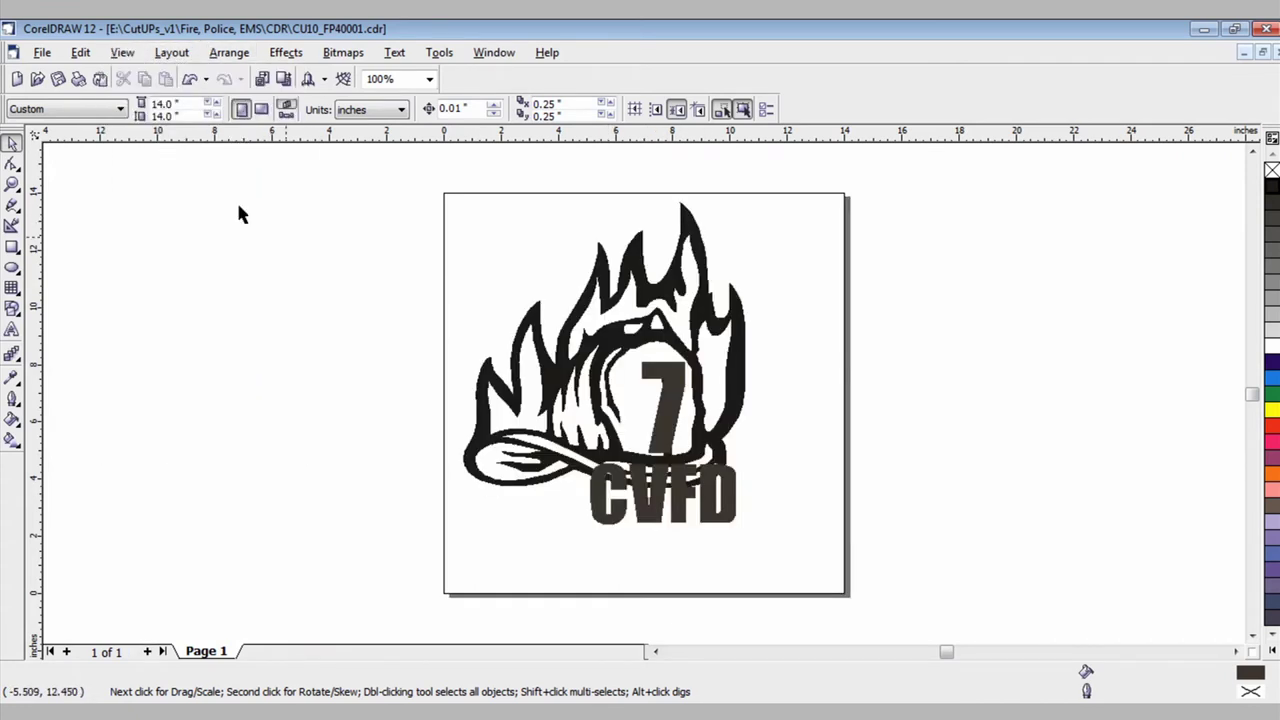
{"action": "left_click", "coordinate": [600, 502]}
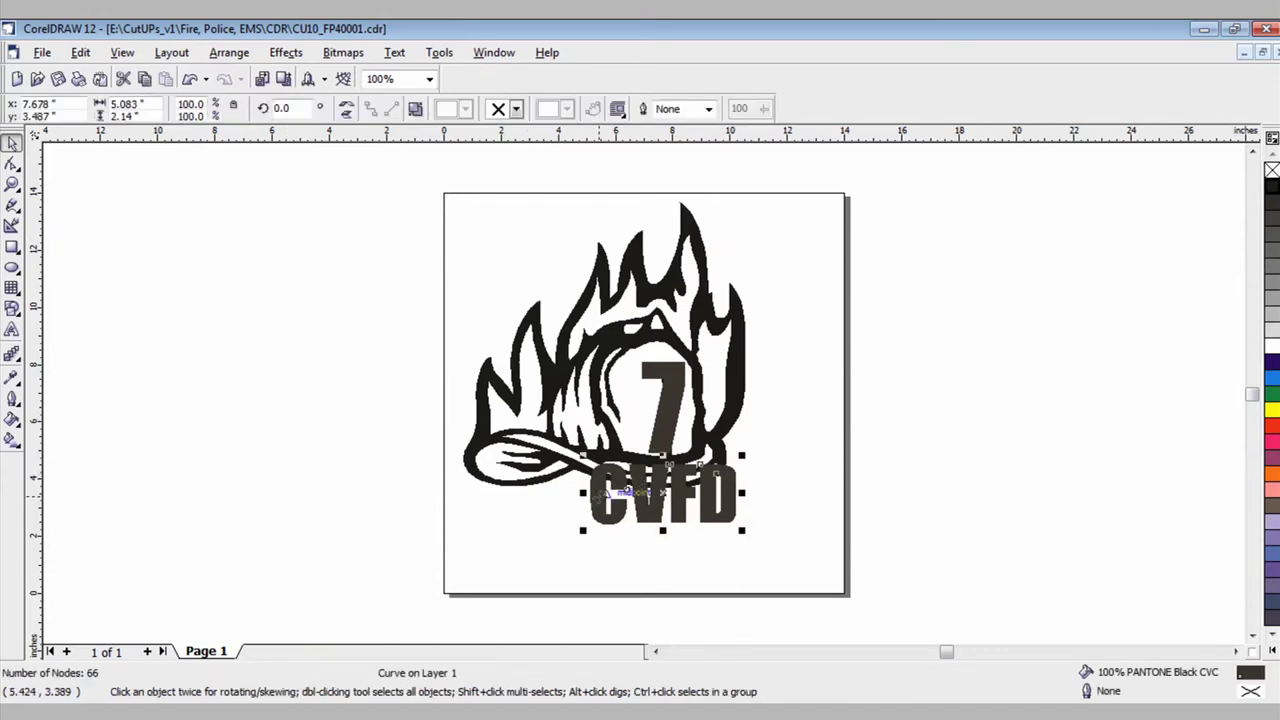
{"action": "left_click", "coordinate": [676, 393], "text": "shift"}
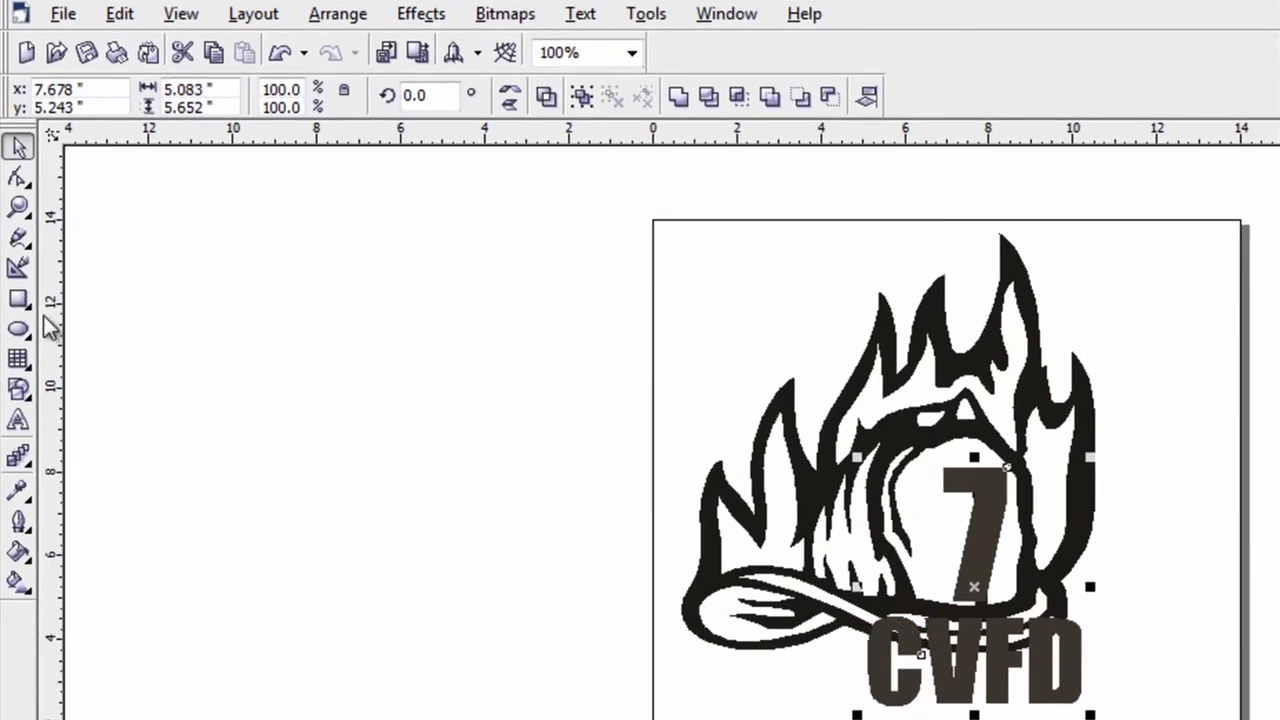
{"action": "left_click", "coordinate": [18, 206]}
{"action": "left_click_drag", "start_coordinate": [929, 600], "coordinate": [936, 597]}
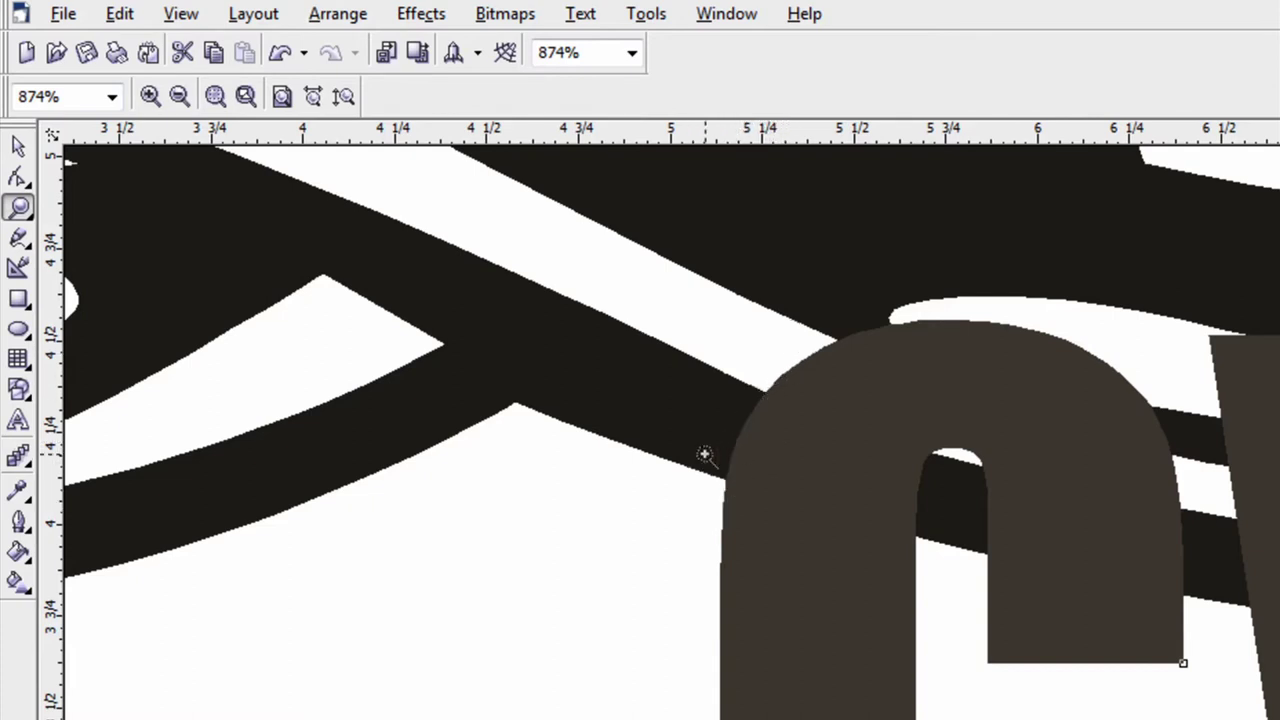
{"action": "right_click", "coordinate": [549, 534]}
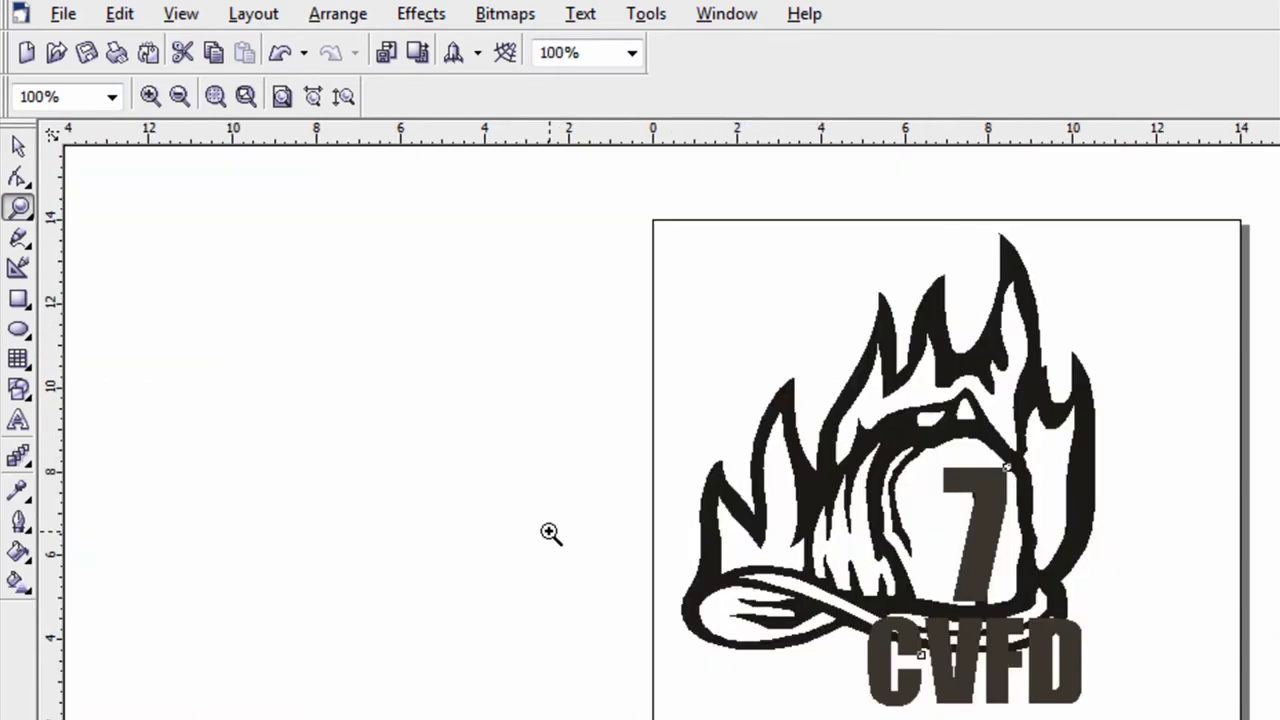
{"action": "left_click", "coordinate": [18, 147]}
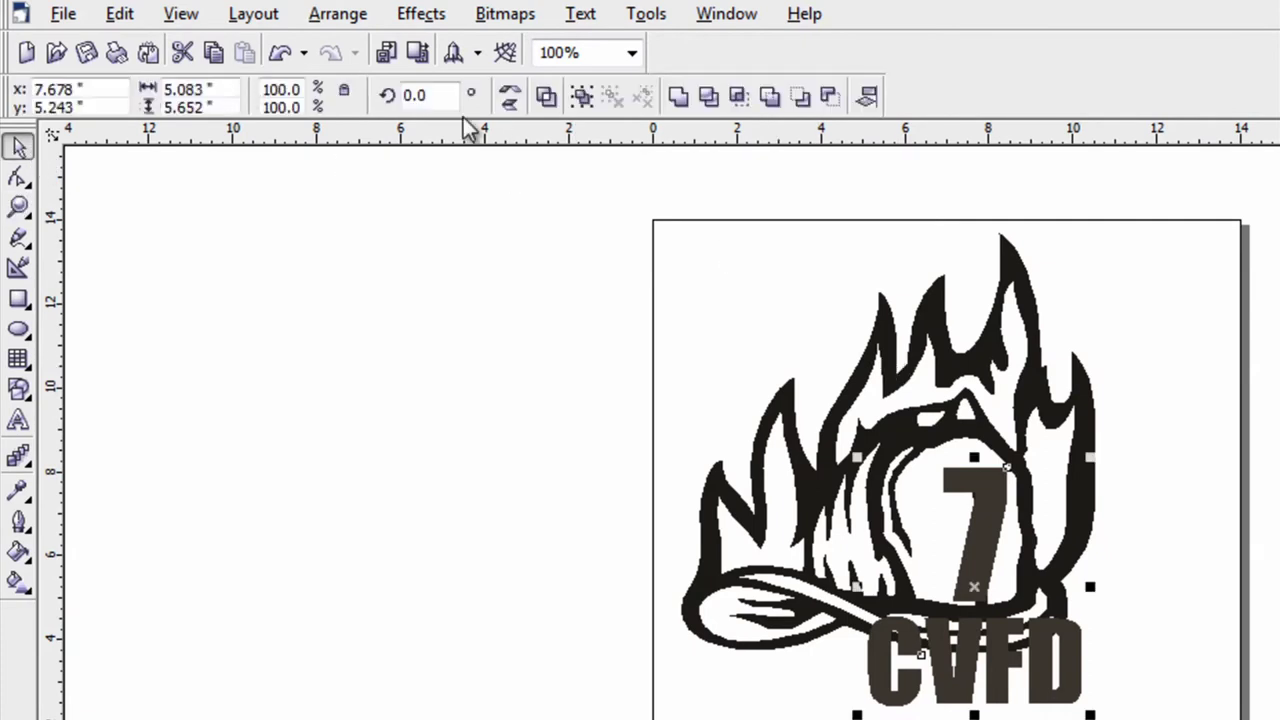
- Group the 7 and CVFD lettering into one object and reselect the group
{"action": "left_click", "coordinate": [342, 17]}
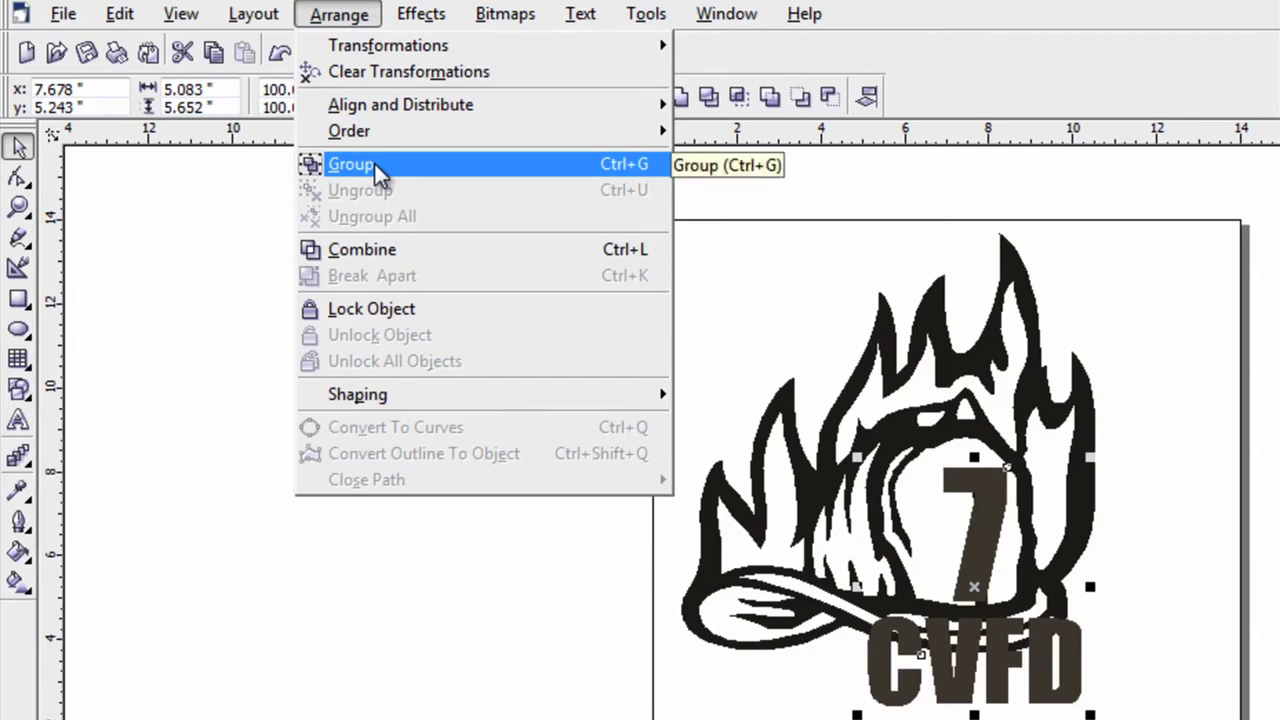
{"action": "left_click", "coordinate": [374, 161]}
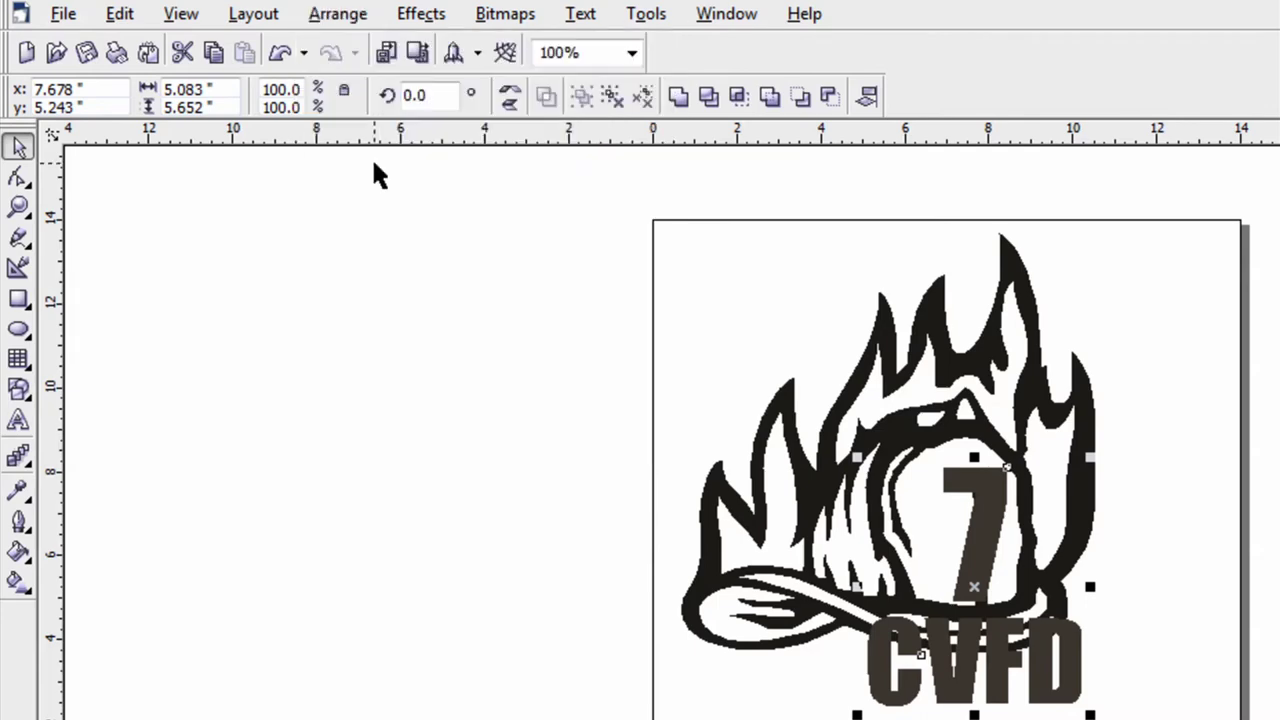
{"action": "left_click", "coordinate": [332, 17]}
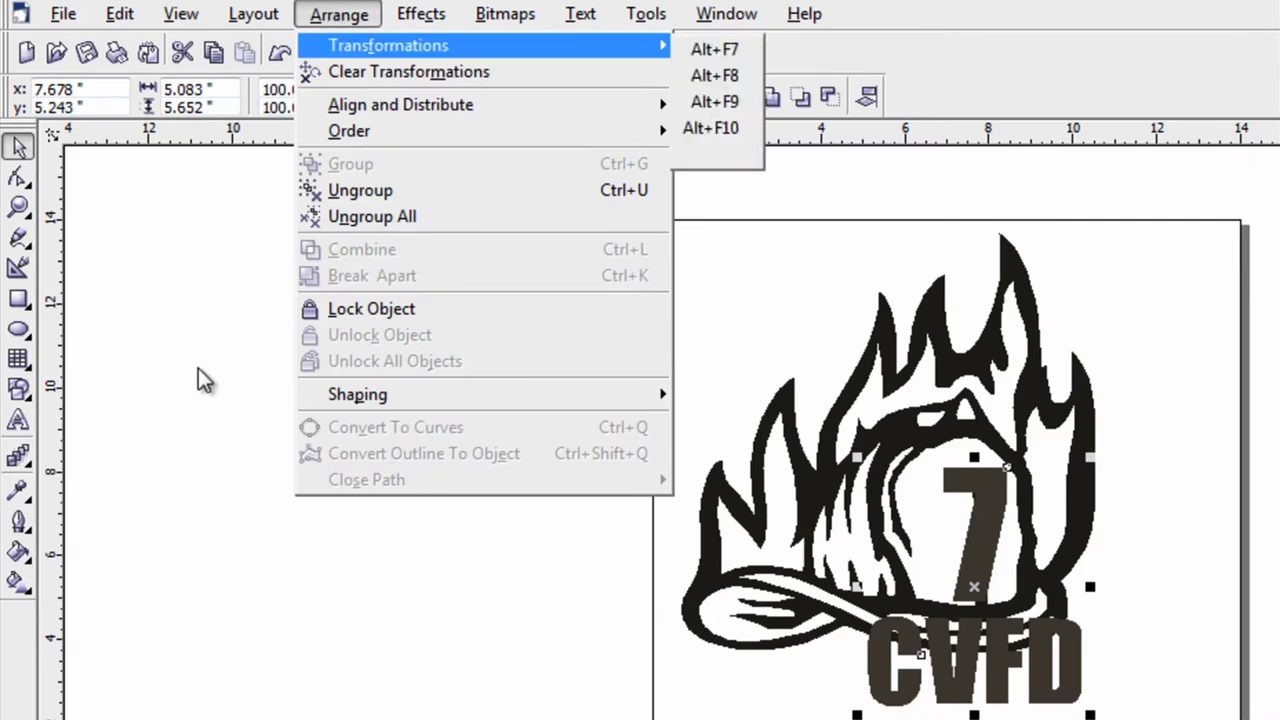
{"action": "left_click", "coordinate": [277, 443]}
{"action": "key", "text": "Escape"}
{"action": "left_click", "coordinate": [929, 700]}
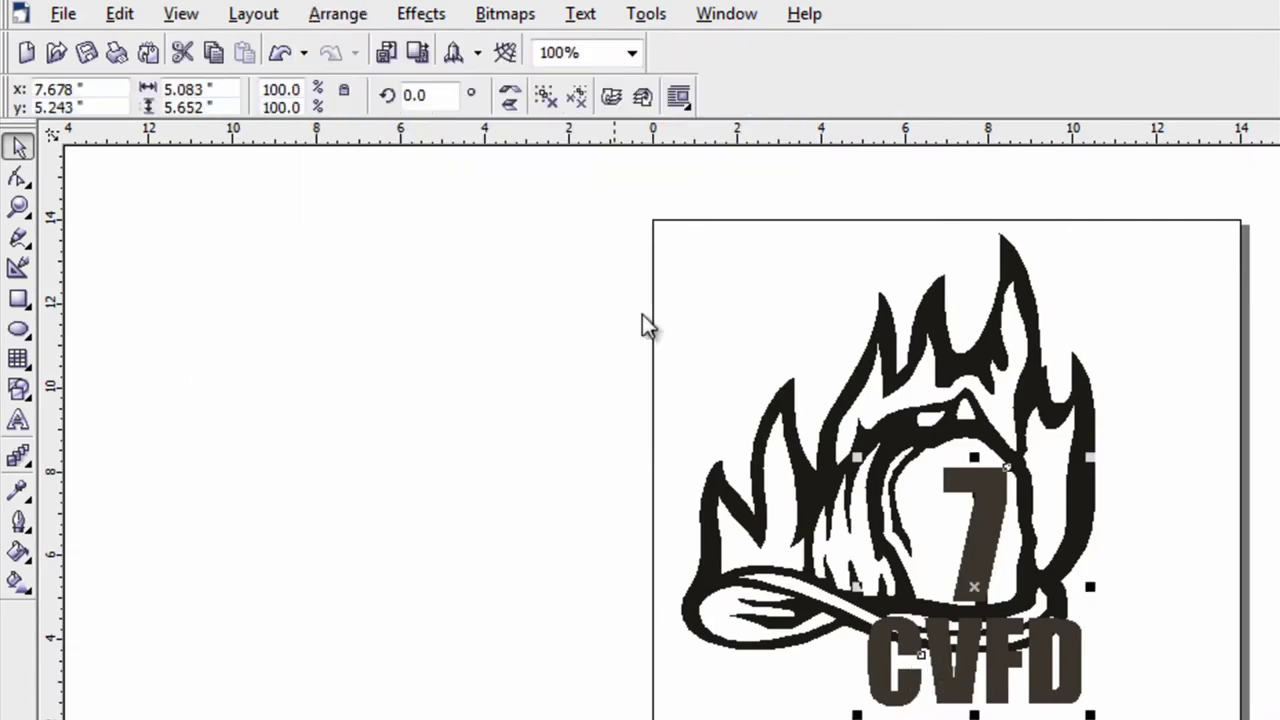
{"action": "left_click", "coordinate": [332, 15]}
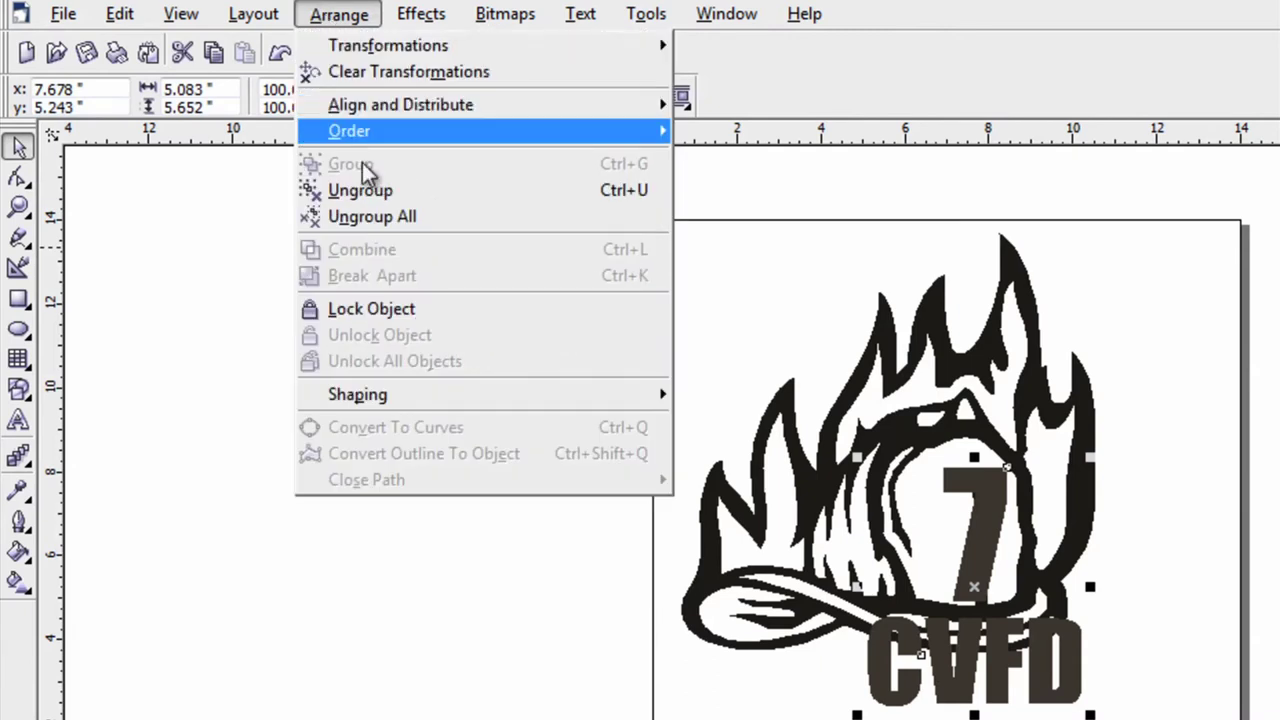
{"action": "mouse_move", "coordinate": [422, 22]}
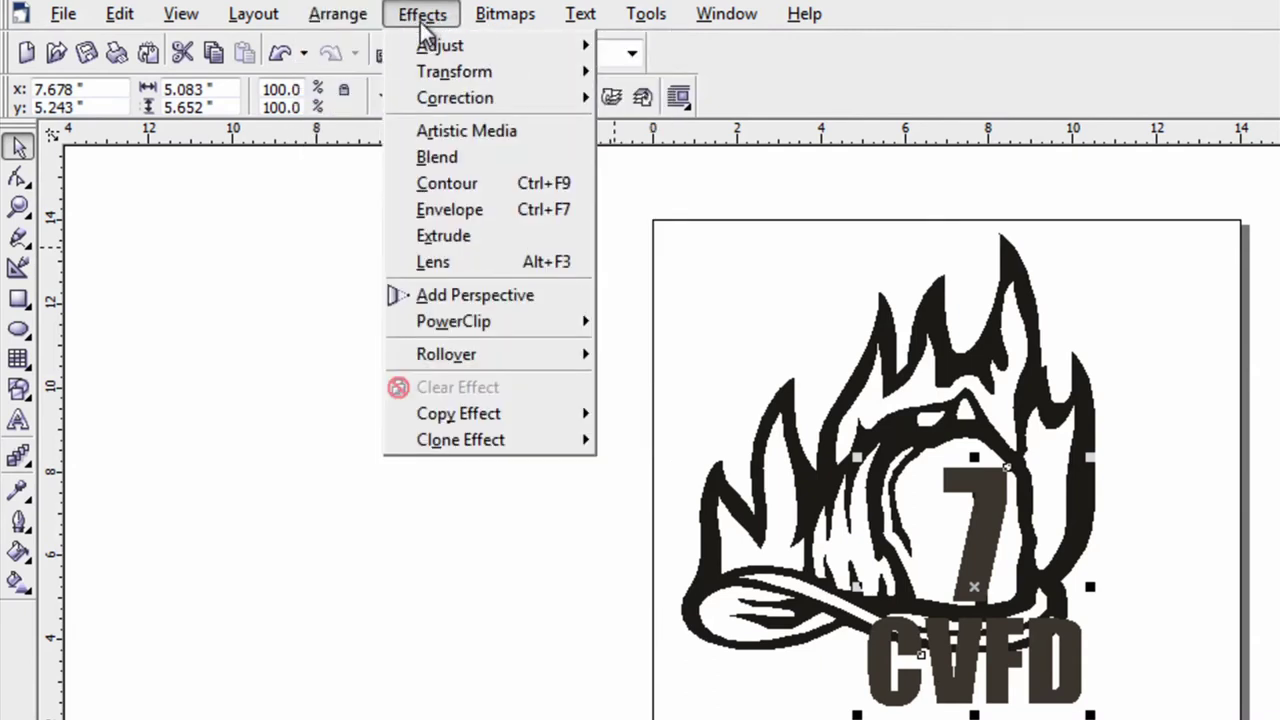
- Apply a 0.1-inch outside contour to the 7 and CVFD, then fill the letters yellow
{"action": "left_click", "coordinate": [449, 186]}
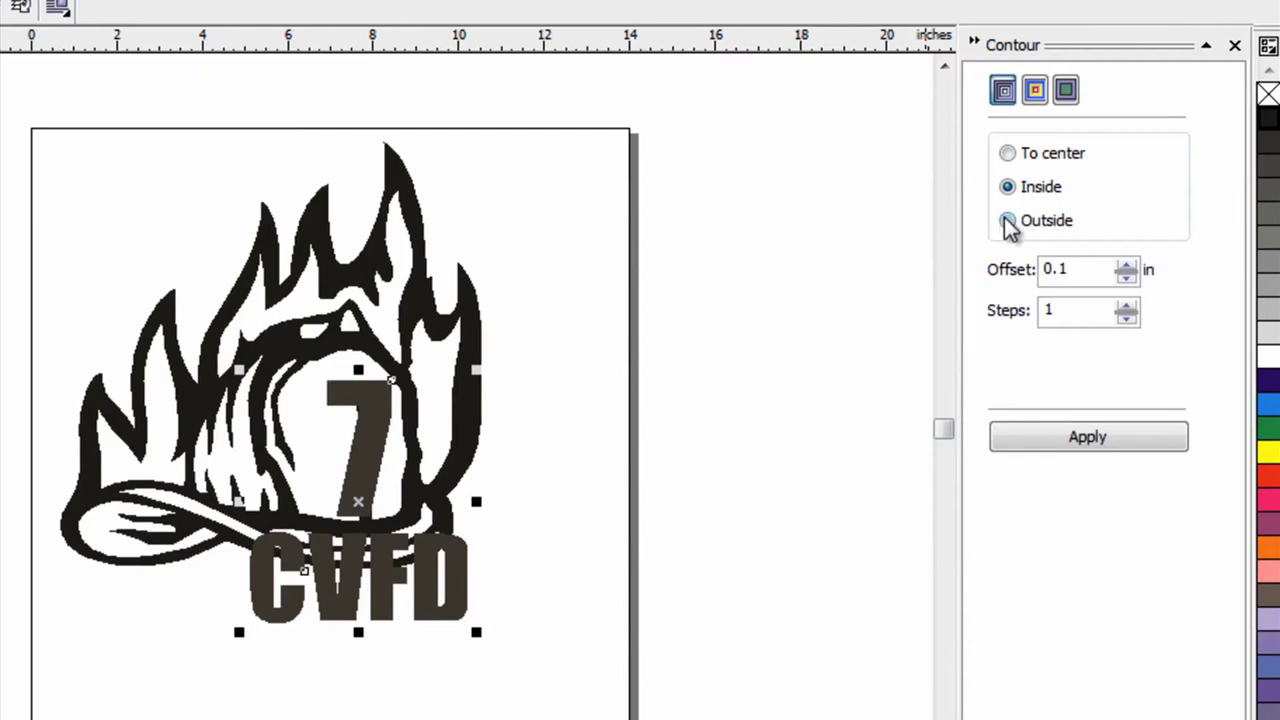
{"action": "left_click", "coordinate": [1008, 221]}
{"action": "left_click", "coordinate": [1062, 443]}
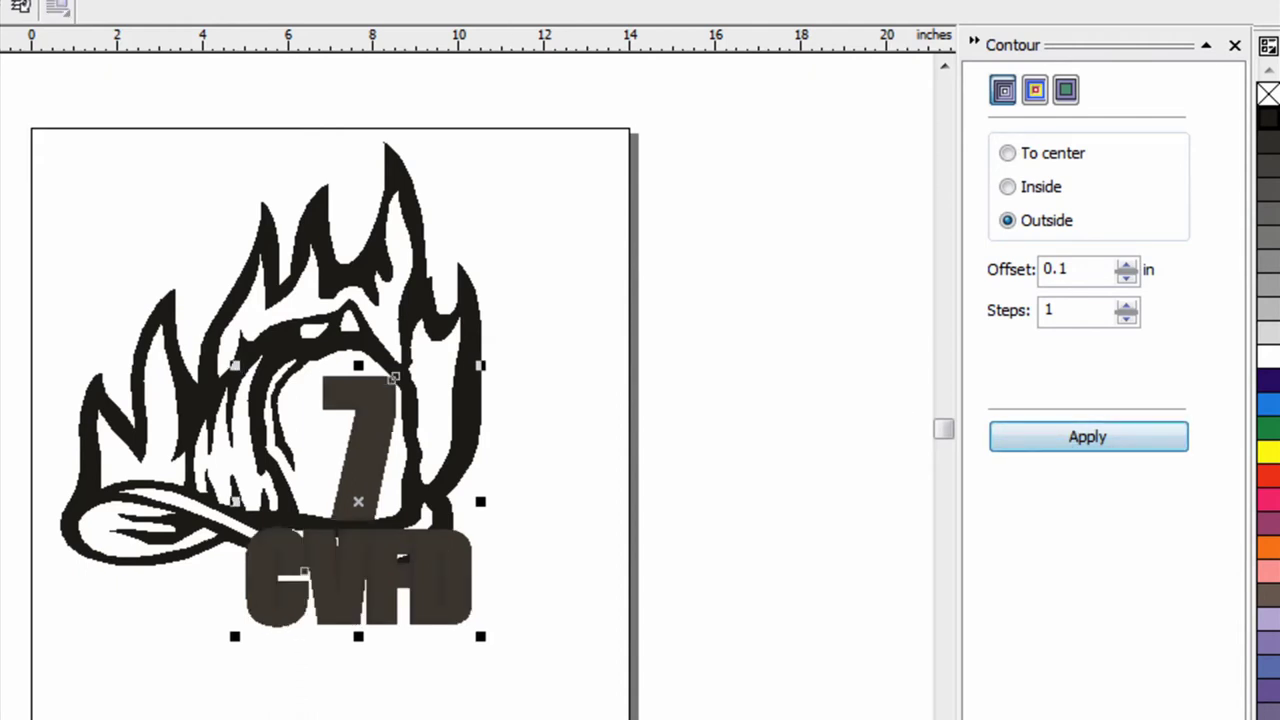
{"action": "left_click", "coordinate": [1270, 453]}
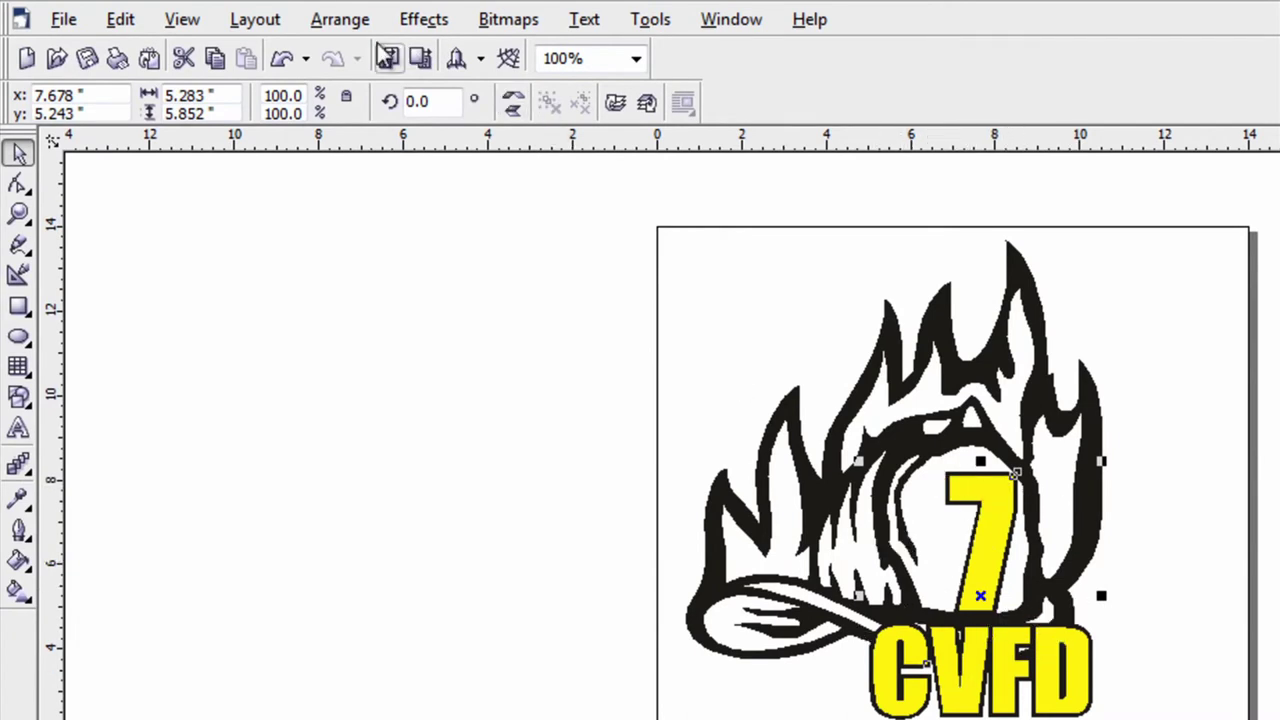
{"action": "left_click", "coordinate": [352, 22]}
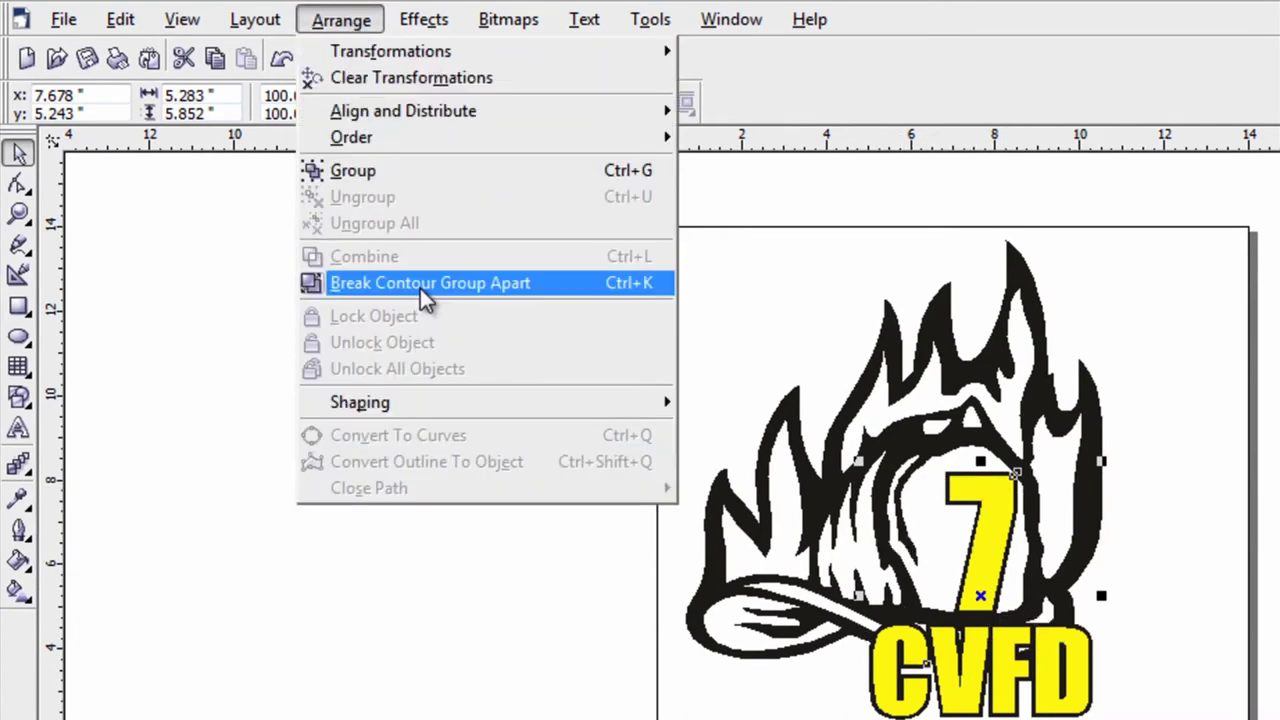
- Break the contour group apart from the yellow lettering and select the flame artwork
{"action": "left_click", "coordinate": [421, 290]}
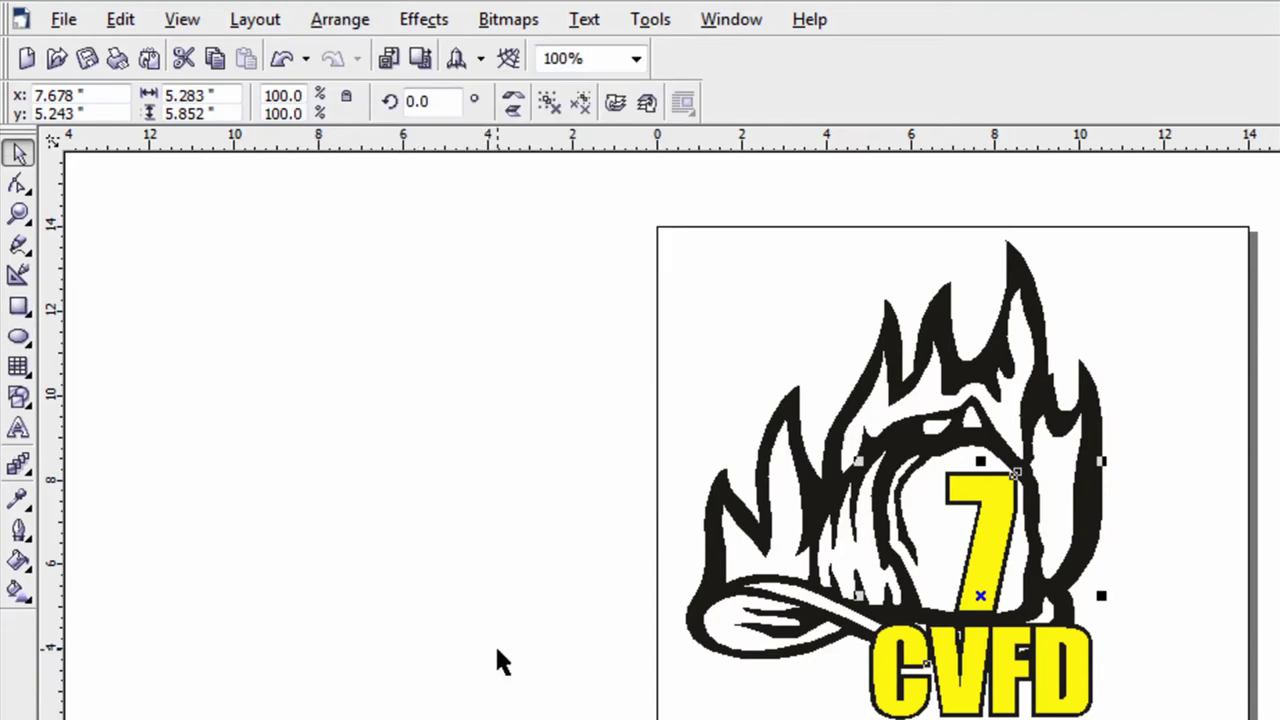
{"action": "key", "text": "Escape"}
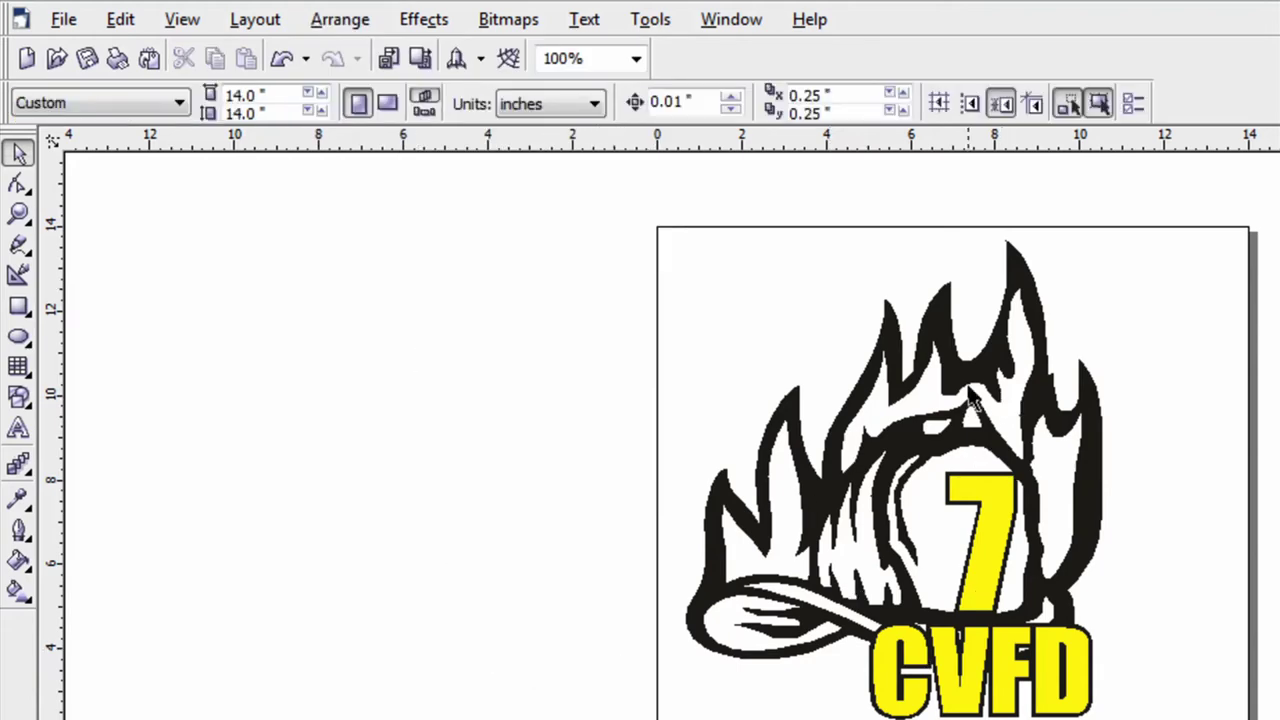
{"action": "left_click", "coordinate": [1043, 372]}
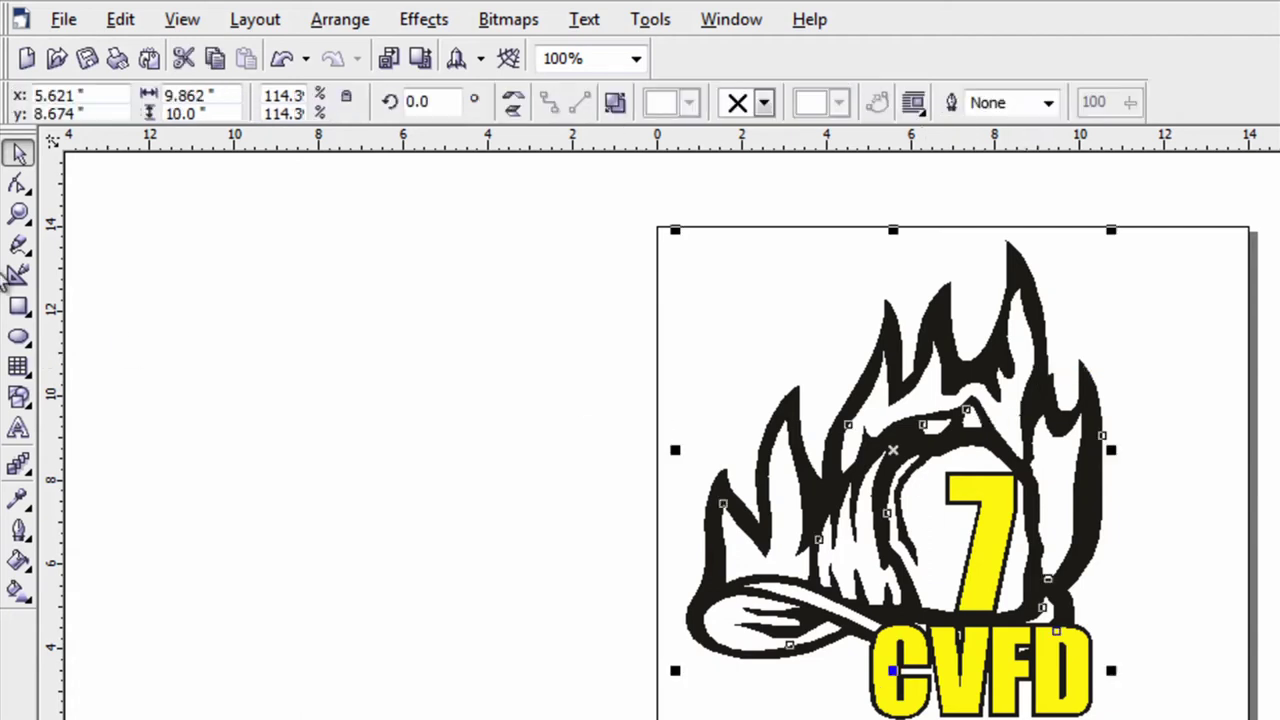
- Zoom in on CVFD and trim the flame where the black contour overlaps it
{"action": "left_click", "coordinate": [18, 213]}
{"action": "left_click_drag", "start_coordinate": [940, 634], "coordinate": [1066, 586]}
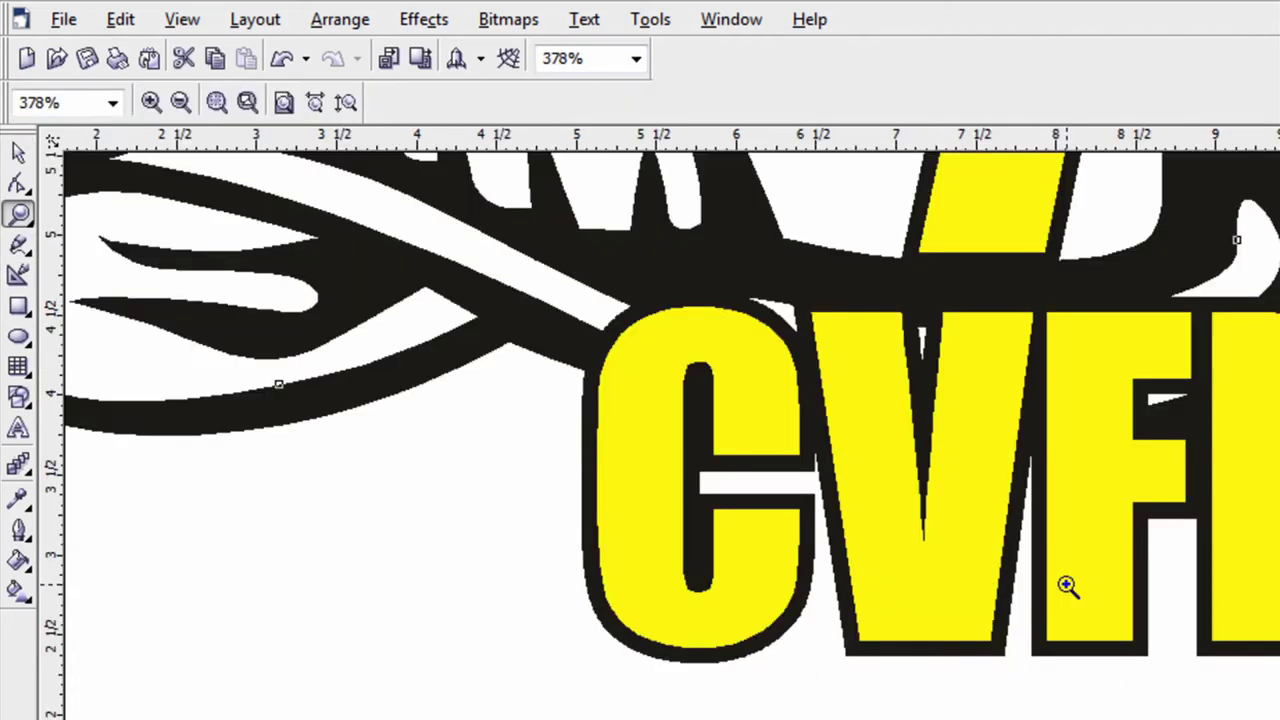
{"action": "left_click", "coordinate": [21, 154]}
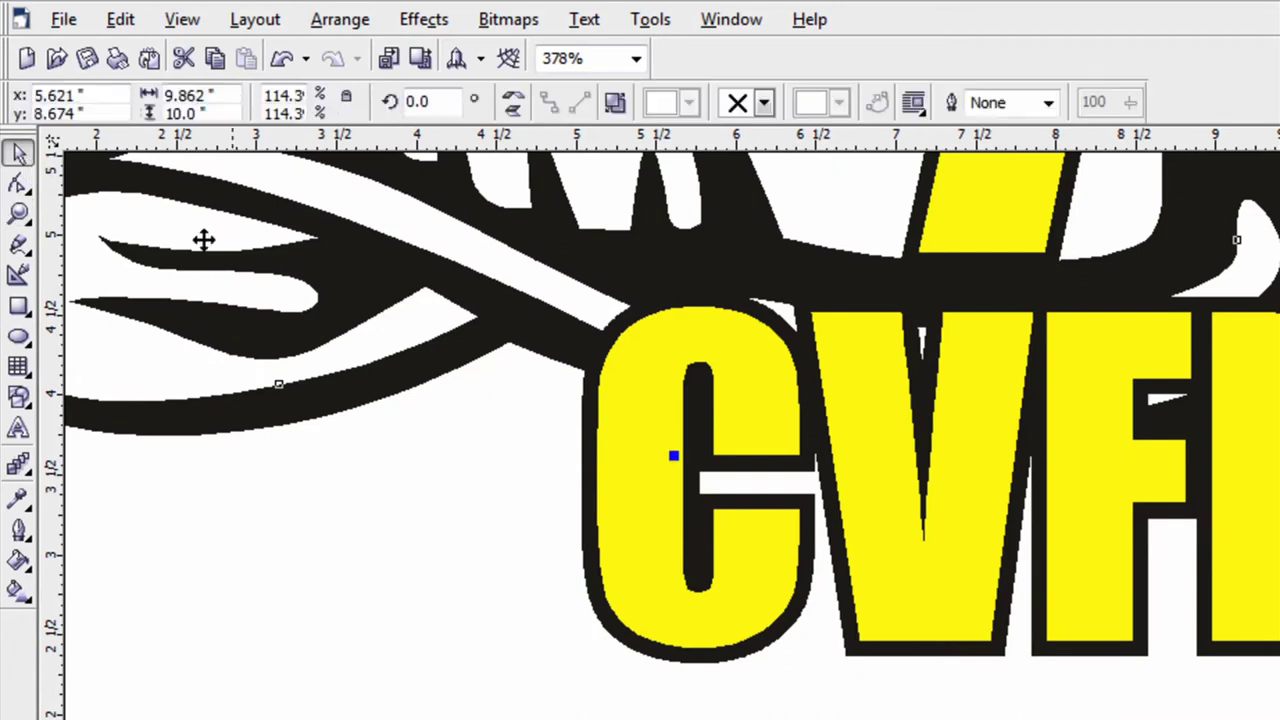
{"action": "left_click", "coordinate": [586, 574]}
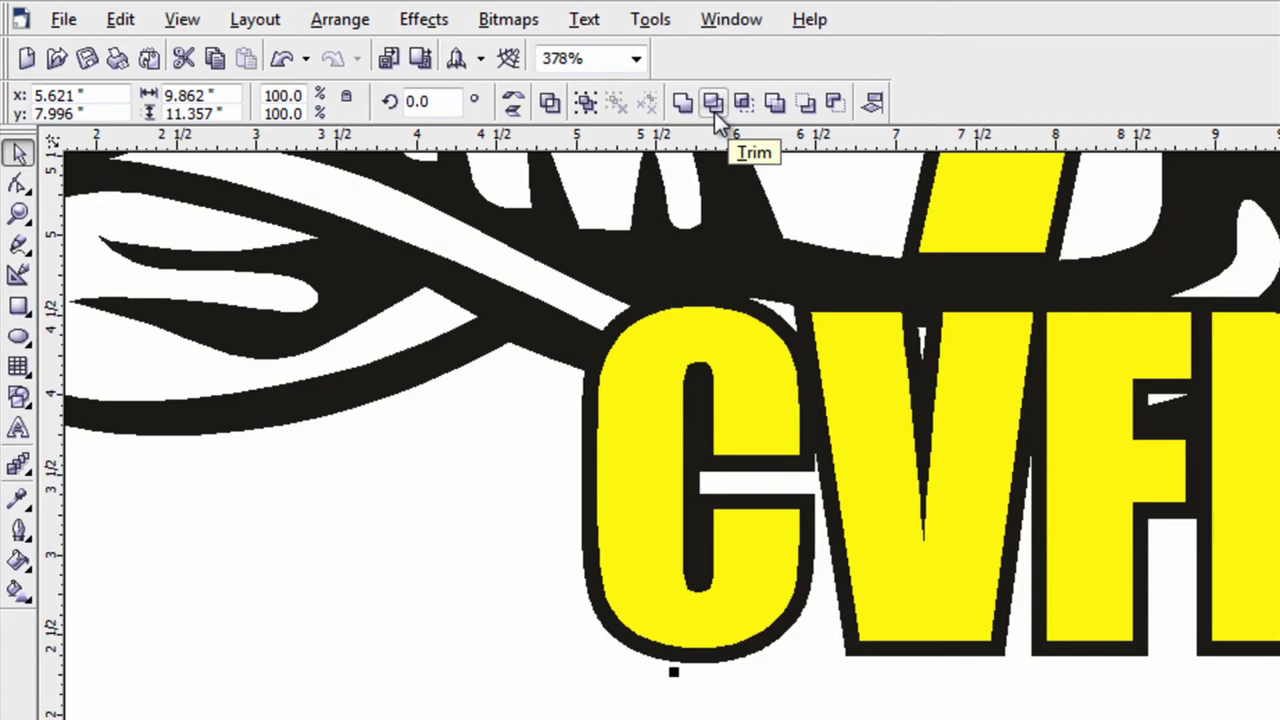
{"action": "left_click", "coordinate": [714, 104]}
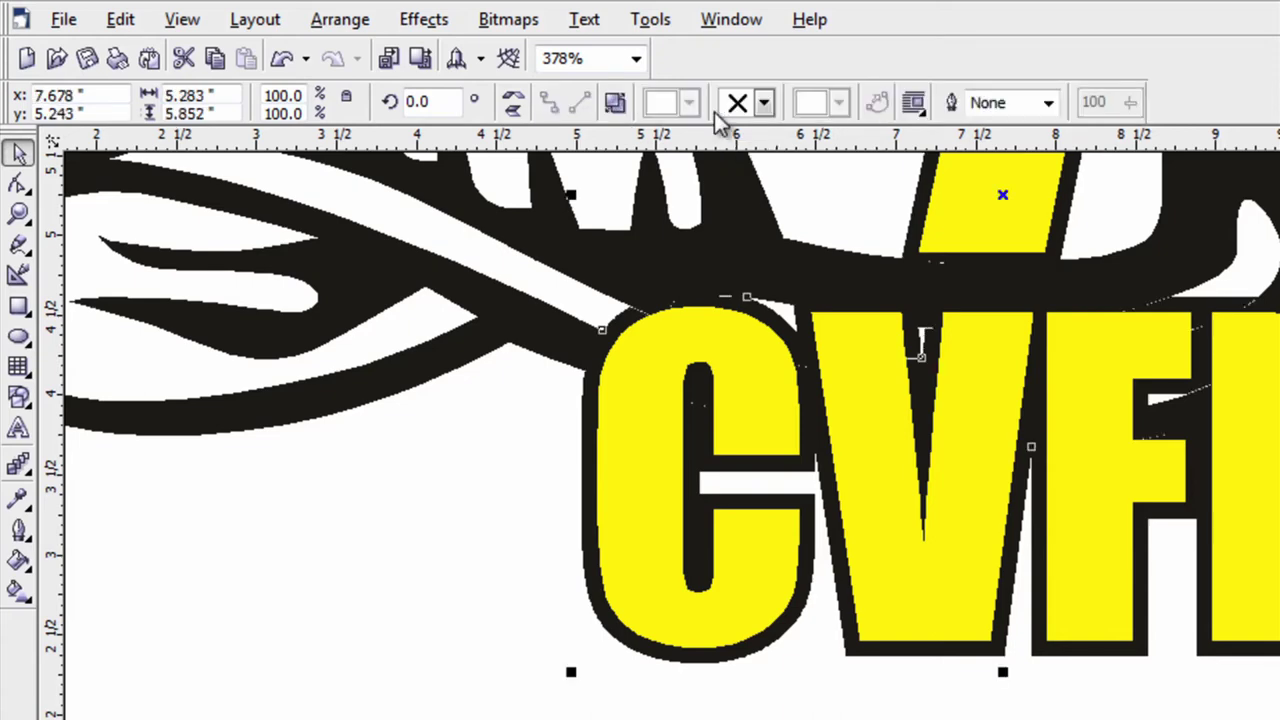
{"action": "left_click", "coordinate": [183, 20]}
- Switch to Wireframe view and move the 7 and CVFD group off the page
{"action": "left_click", "coordinate": [211, 73]}
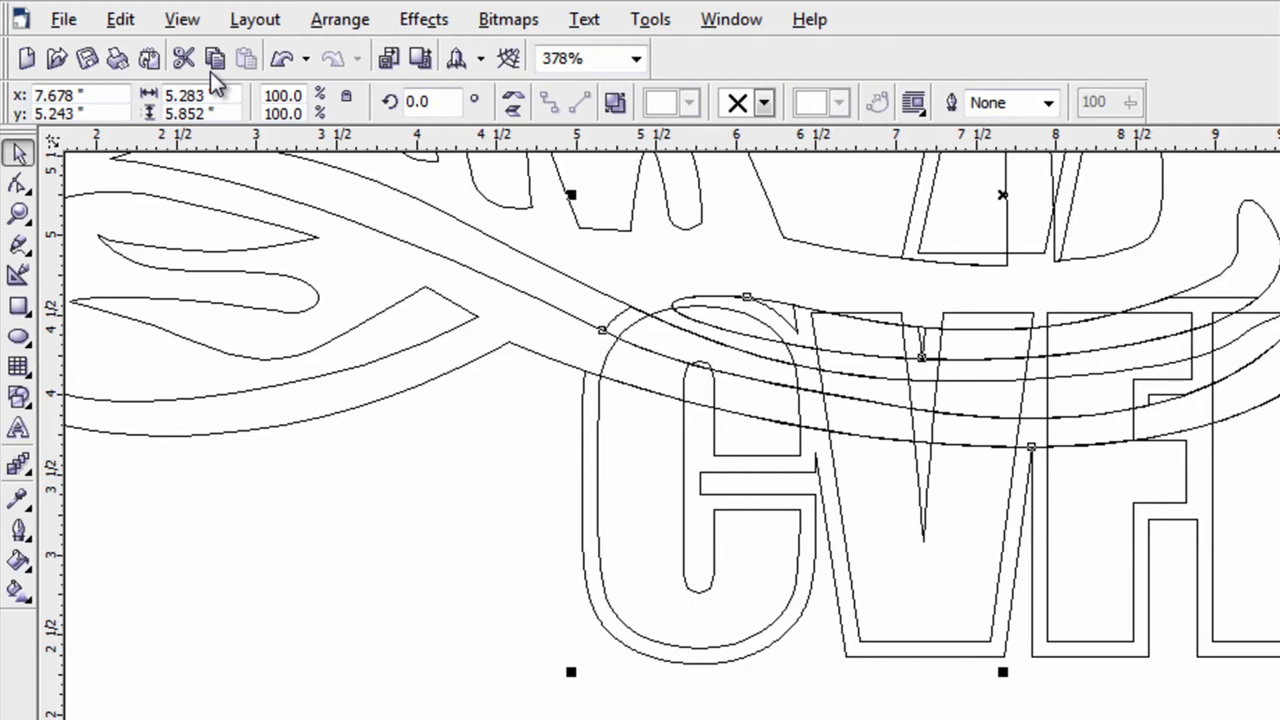
{"action": "key", "text": "Escape"}
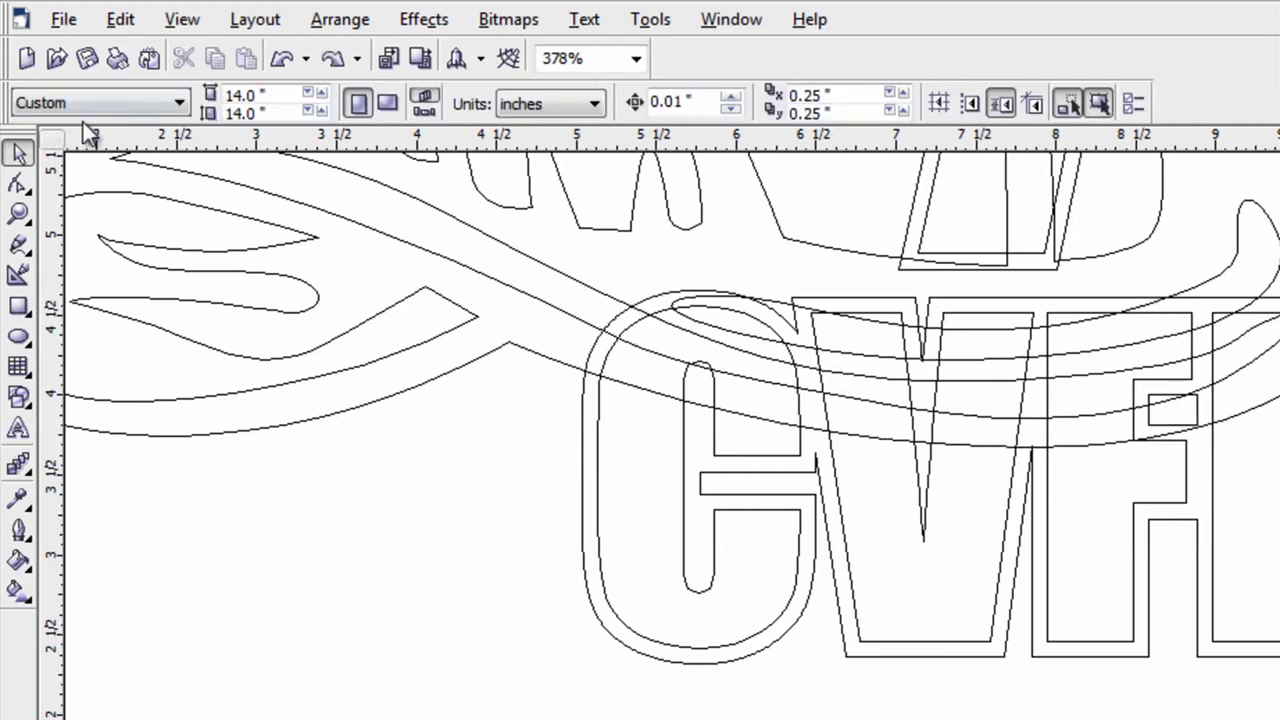
{"action": "left_click", "coordinate": [18, 213]}
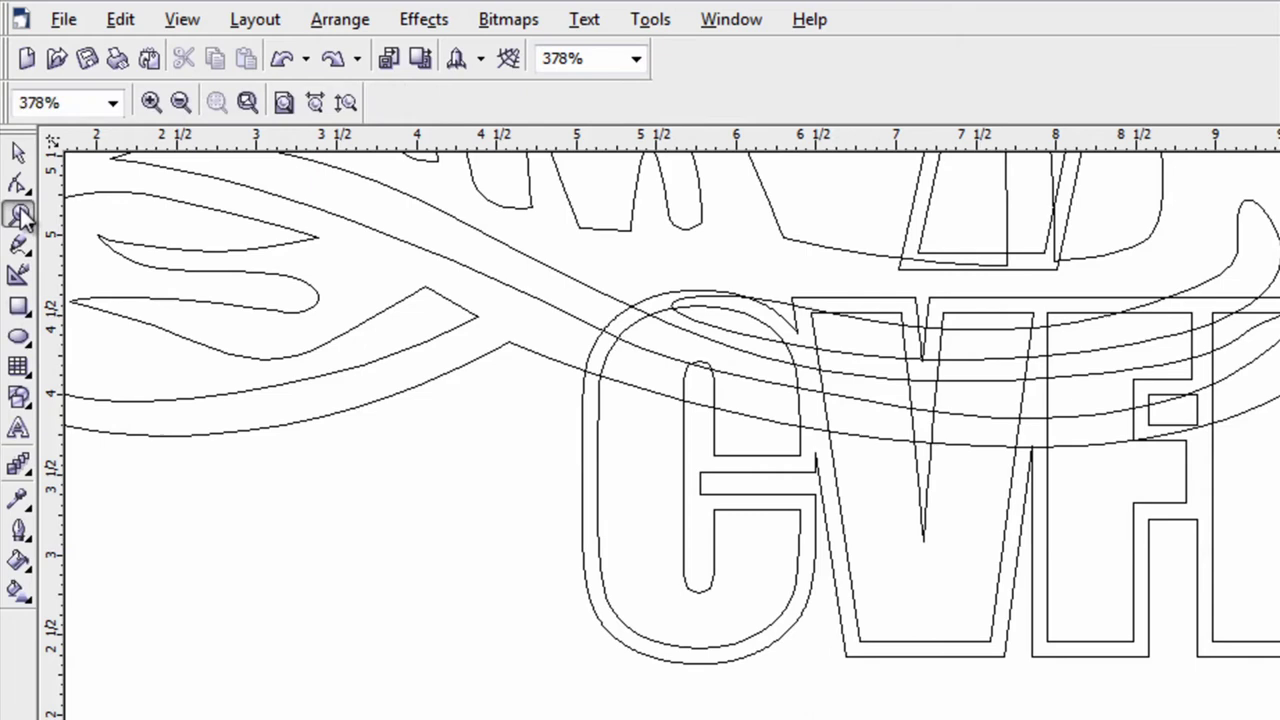
{"action": "right_click", "coordinate": [570, 640]}
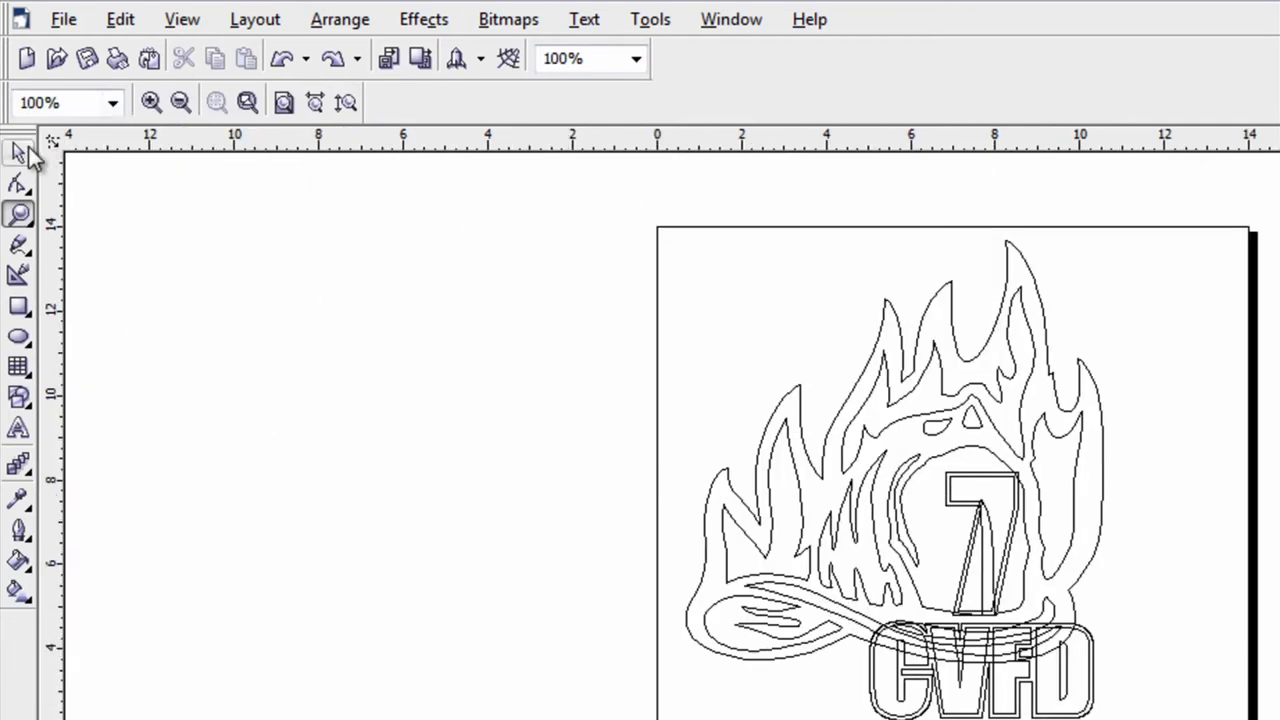
{"action": "left_click", "coordinate": [18, 152]}
{"action": "left_click", "coordinate": [878, 680]}
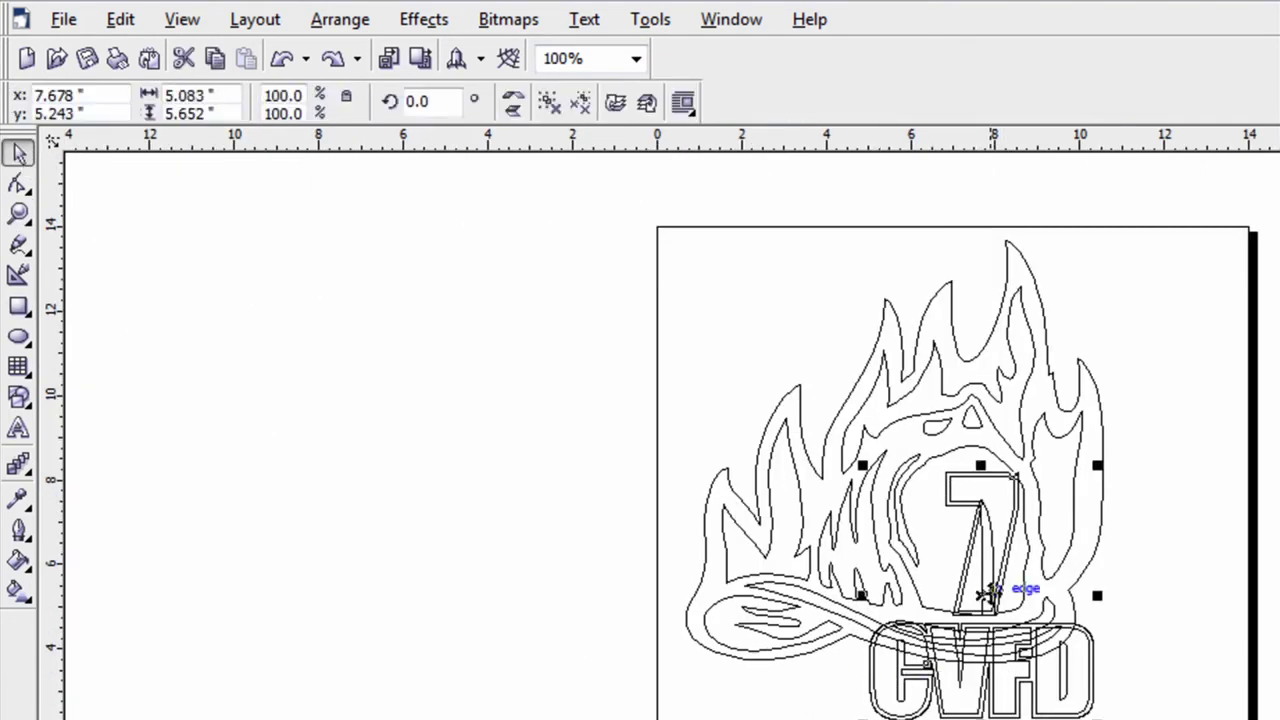
{"action": "left_click_drag", "start_coordinate": [988, 592], "coordinate": [1279, 584]}
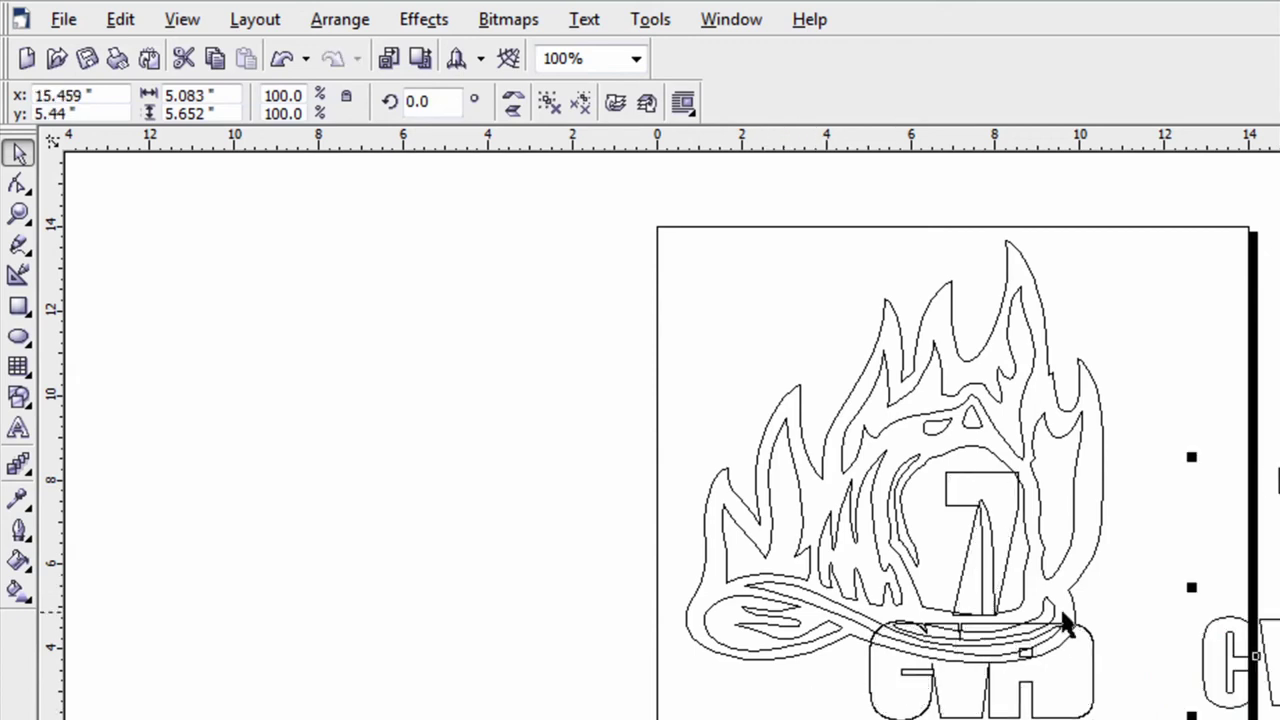
- Trim the flame artwork with the black contour shape
{"action": "left_click", "coordinate": [882, 690]}
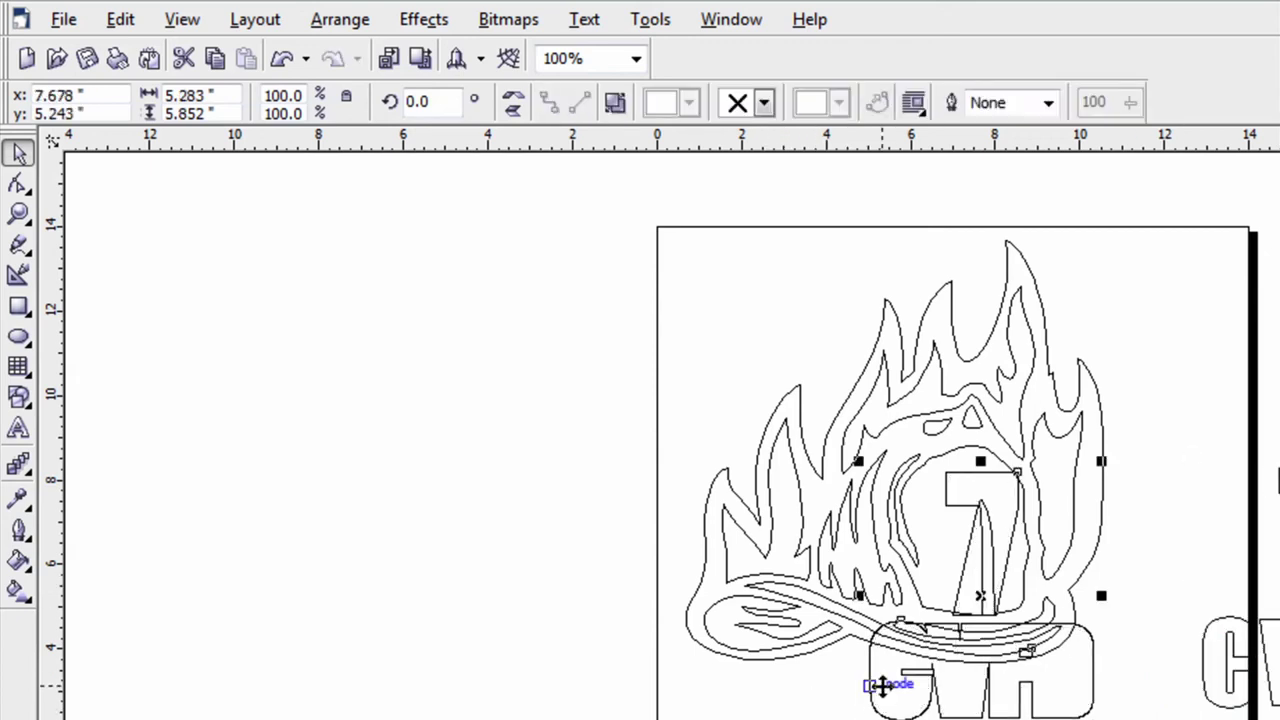
{"action": "left_click", "coordinate": [832, 616], "text": "shift"}
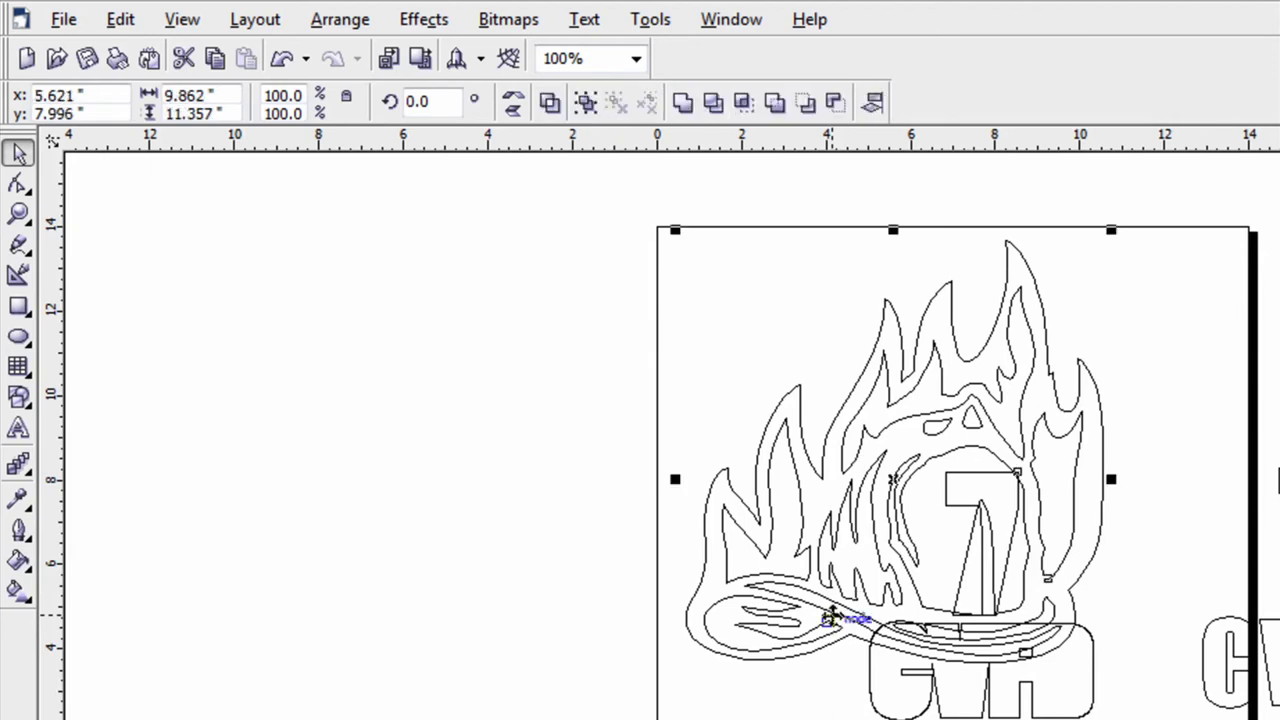
{"action": "left_click", "coordinate": [713, 113]}
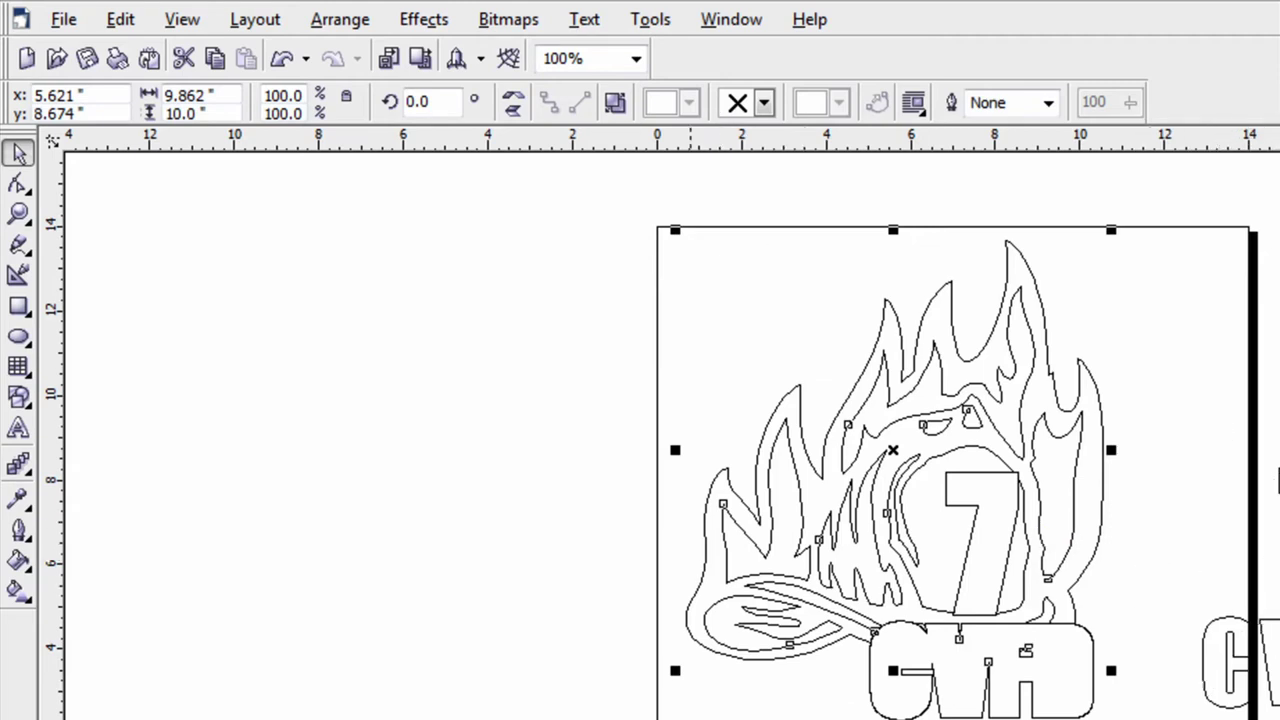
{"action": "key", "text": "Escape"}
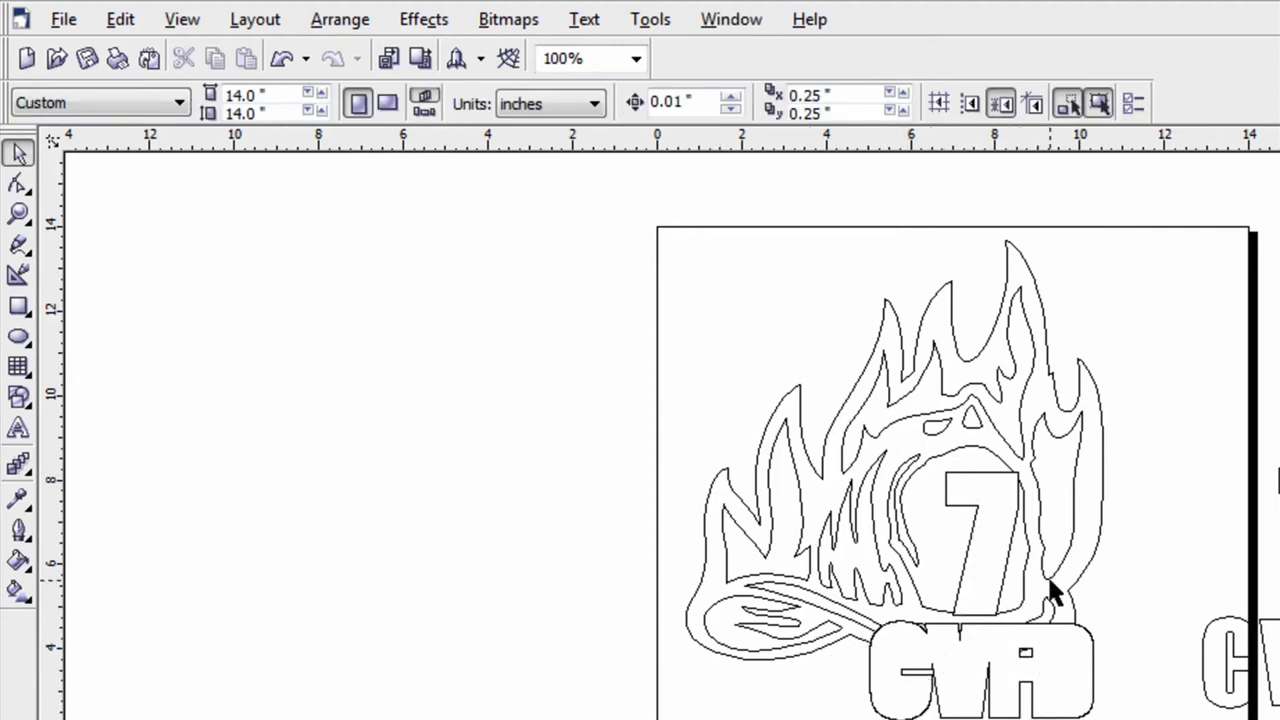
- Move the 7 and CVFD lettering back onto the logo, centred on its contour
{"action": "left_click", "coordinate": [1255, 655]}
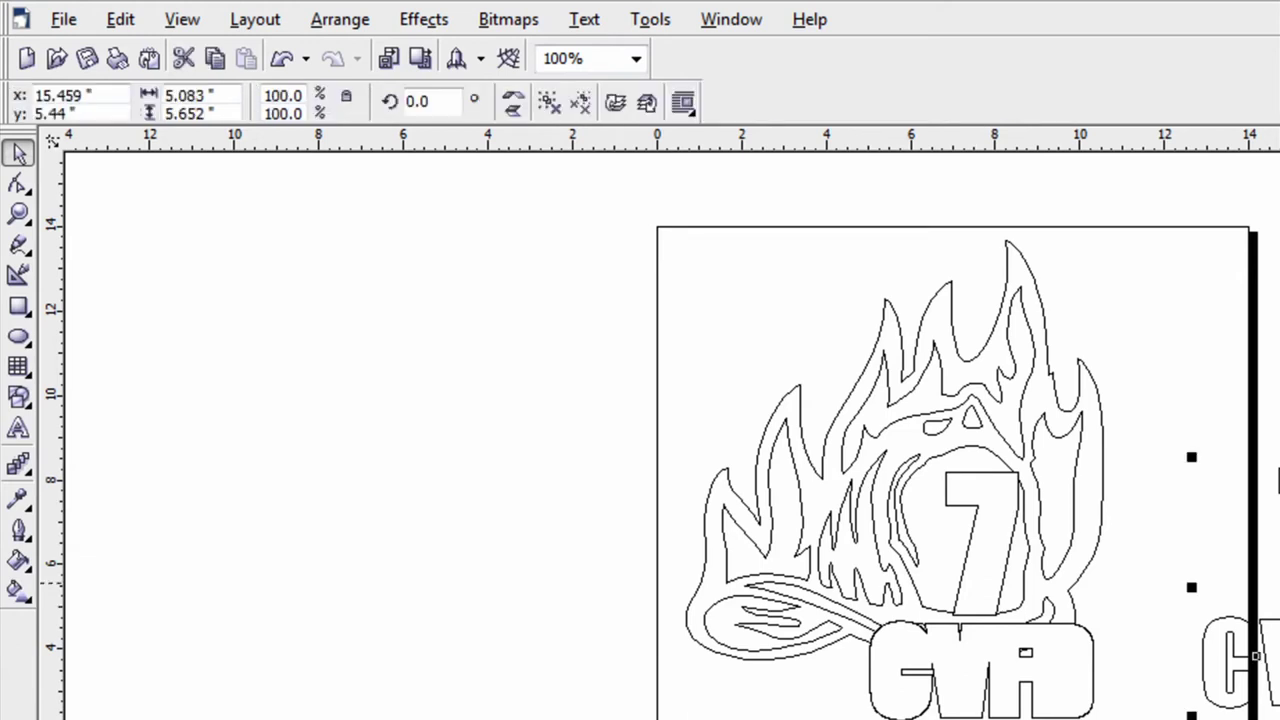
{"action": "left_click_drag", "start_coordinate": [1255, 655], "coordinate": [972, 592]}
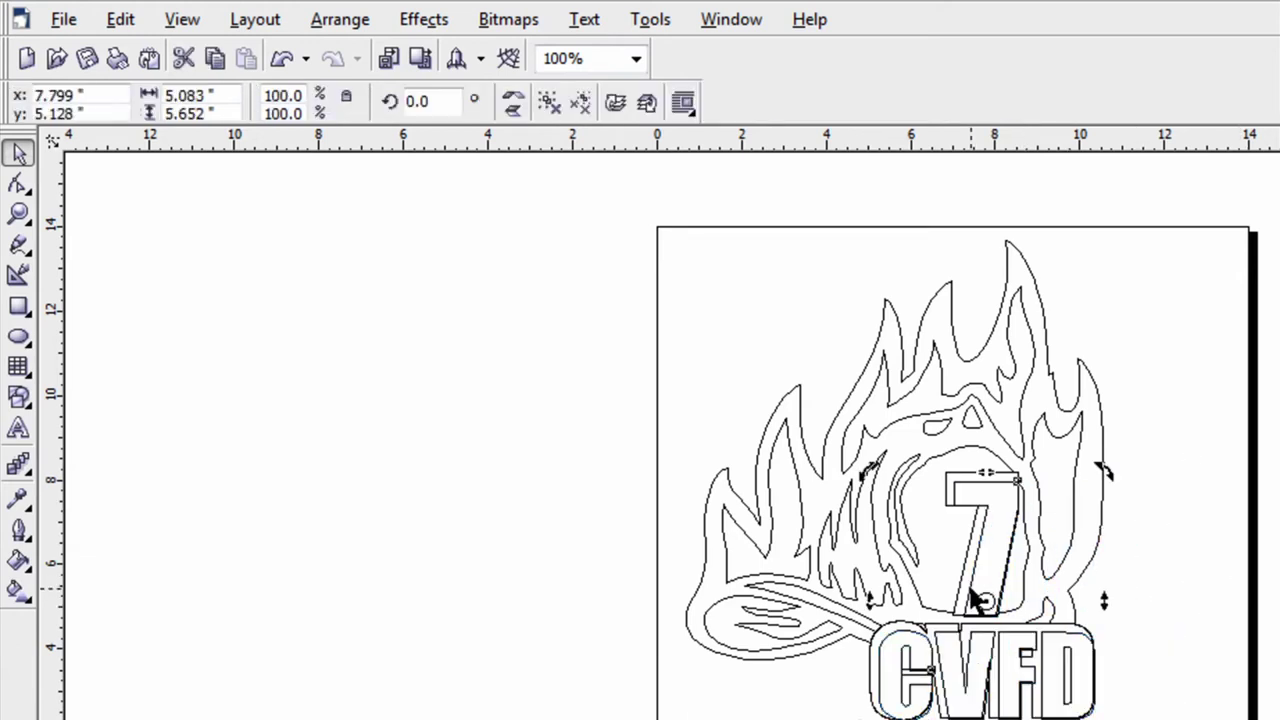
{"action": "left_click", "coordinate": [983, 597]}
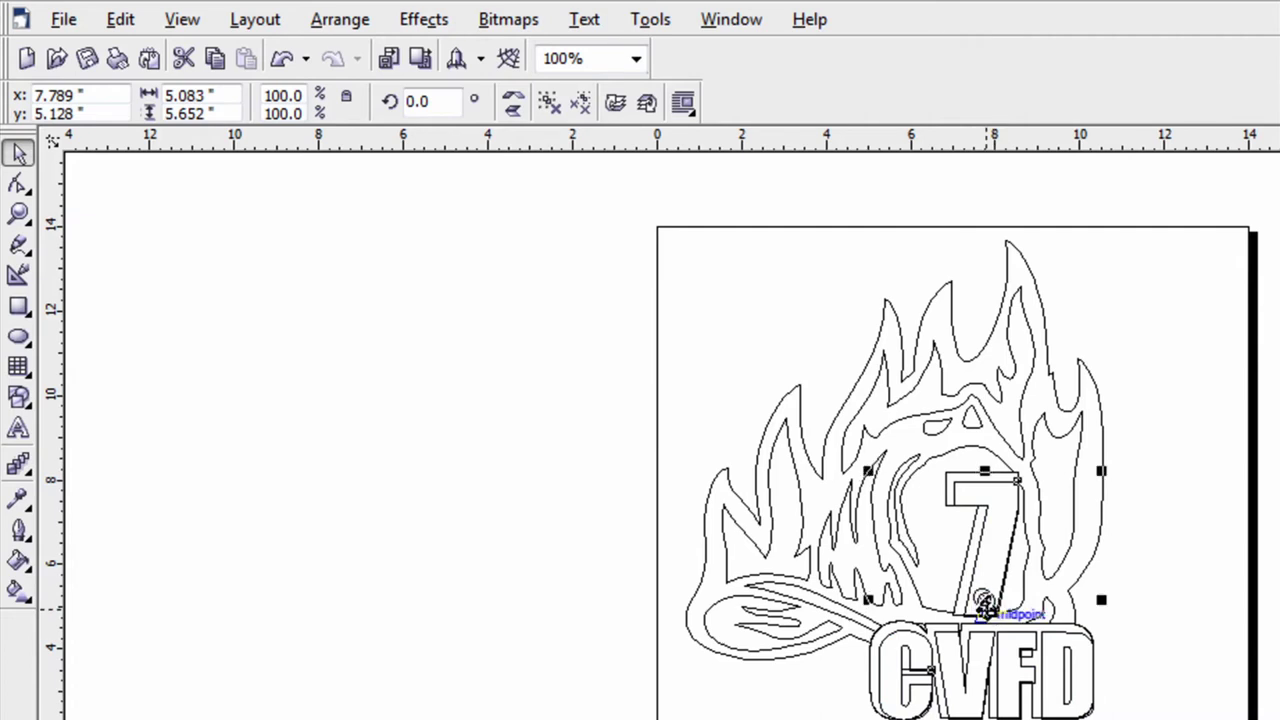
{"action": "left_click_drag", "start_coordinate": [985, 600], "coordinate": [983, 597]}
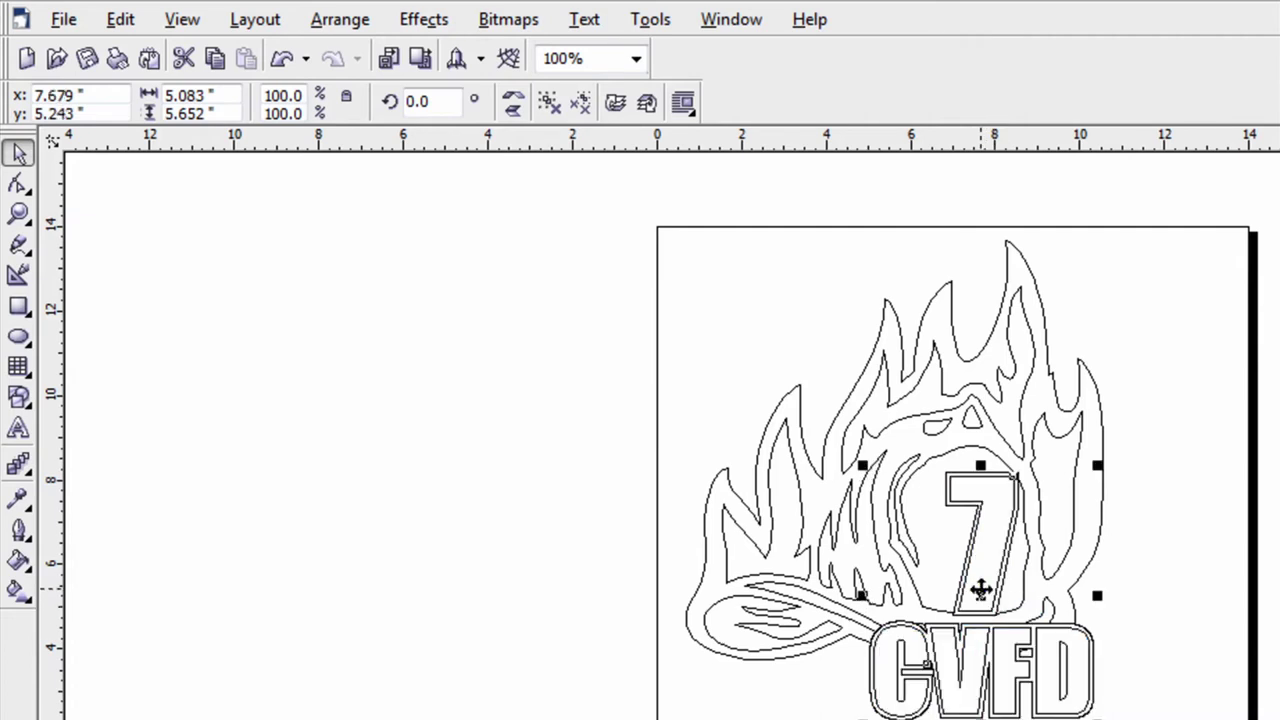
{"action": "left_click", "coordinate": [1214, 592]}
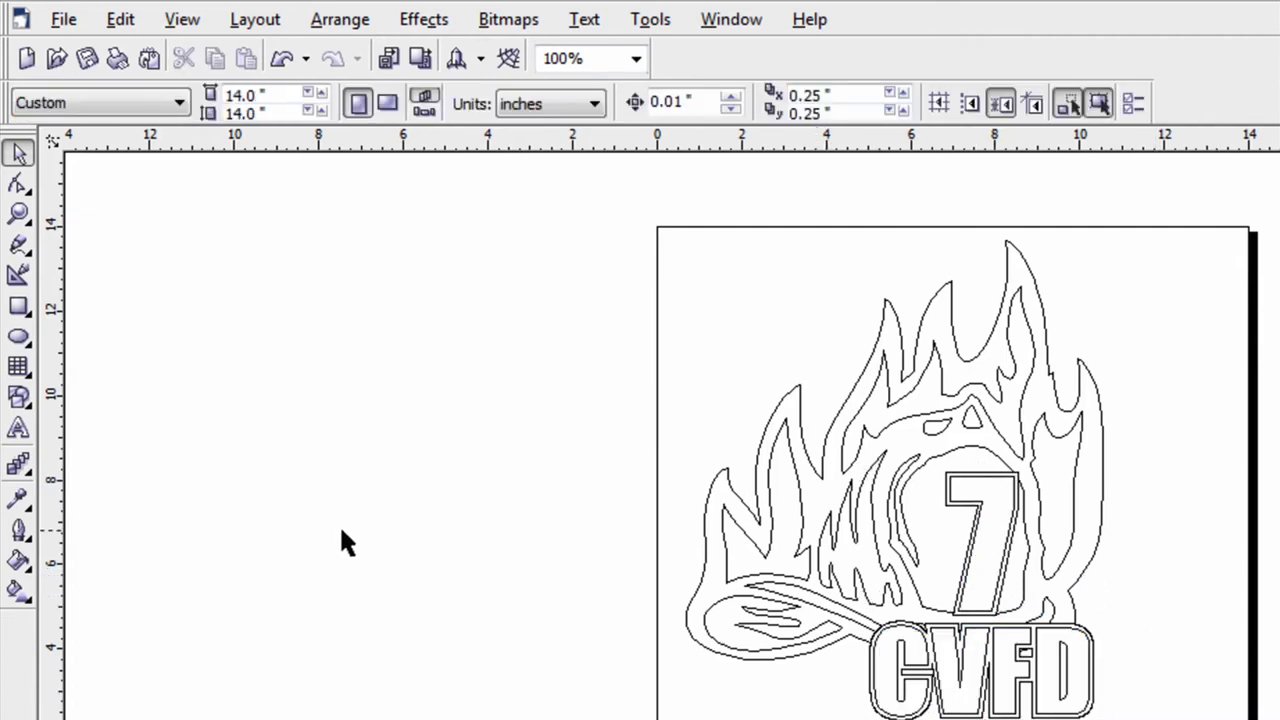
- Switch to Normal view to show fills and reselect the 7 and CVFD lettering
{"action": "left_click", "coordinate": [186, 24]}
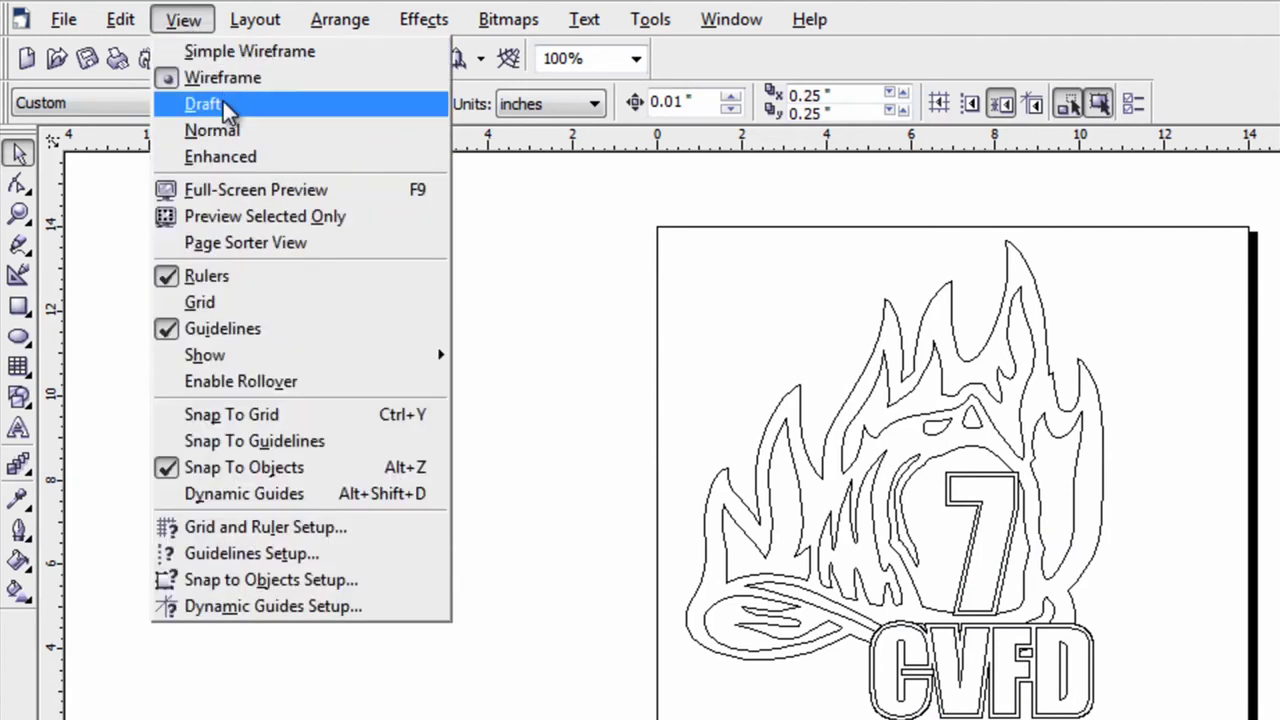
{"action": "left_click", "coordinate": [222, 132]}
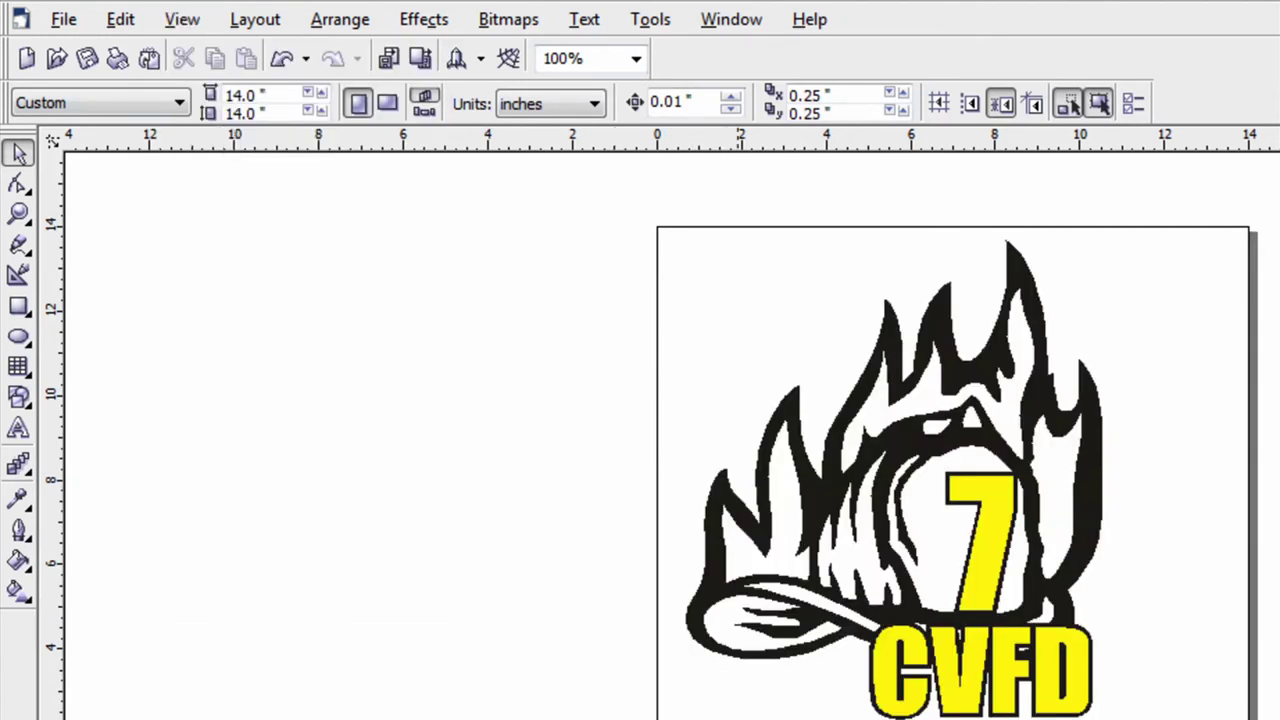
{"action": "left_click", "coordinate": [870, 692]}
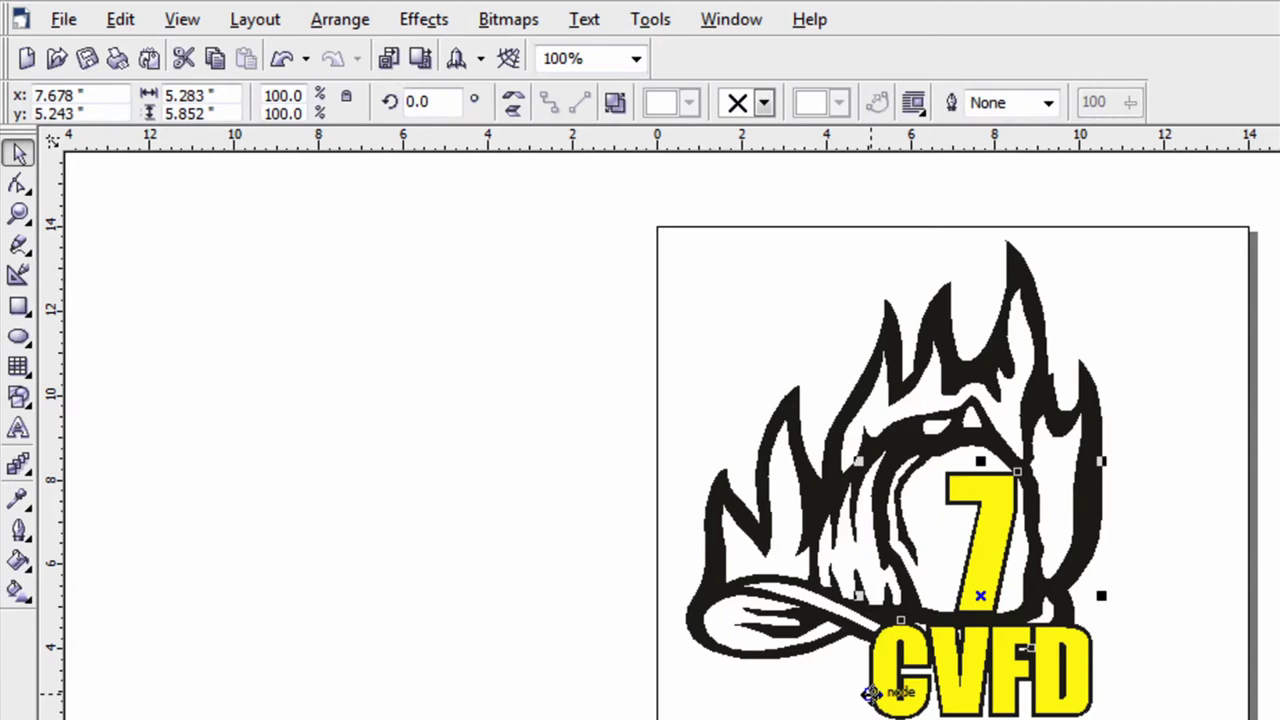
{"action": "left_click", "coordinate": [872, 702]}
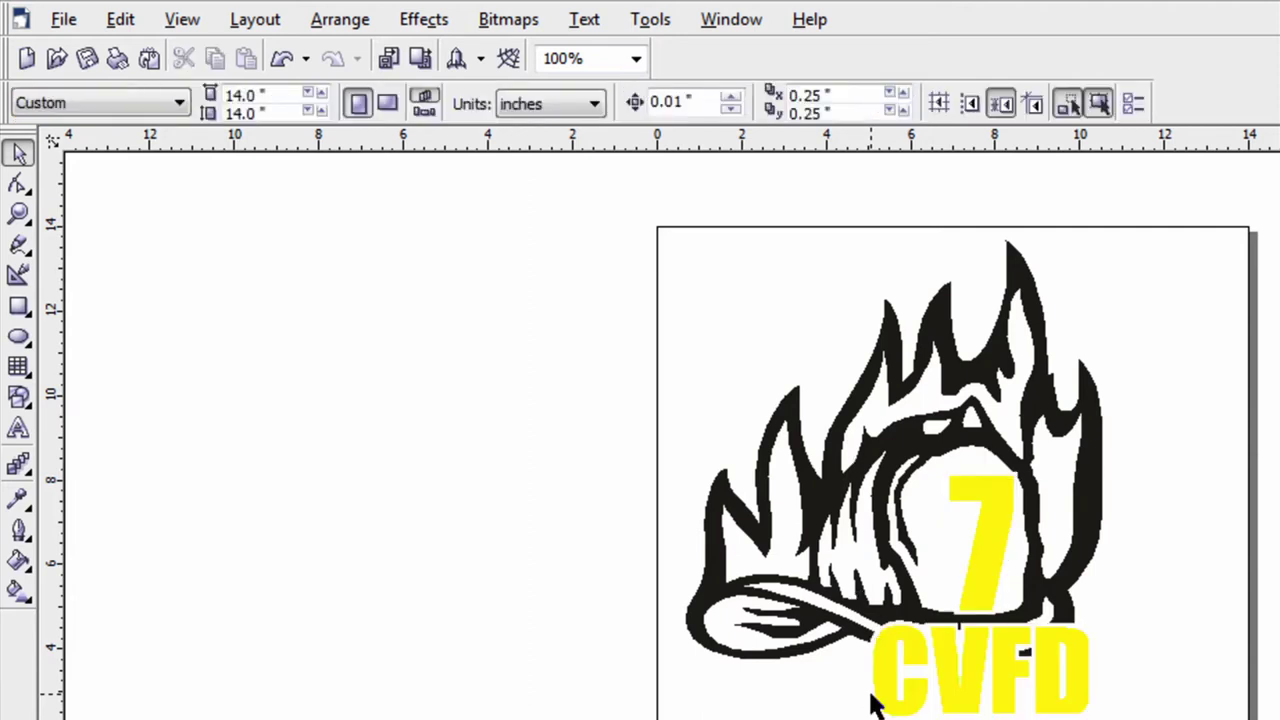
{"action": "left_click", "coordinate": [893, 665]}
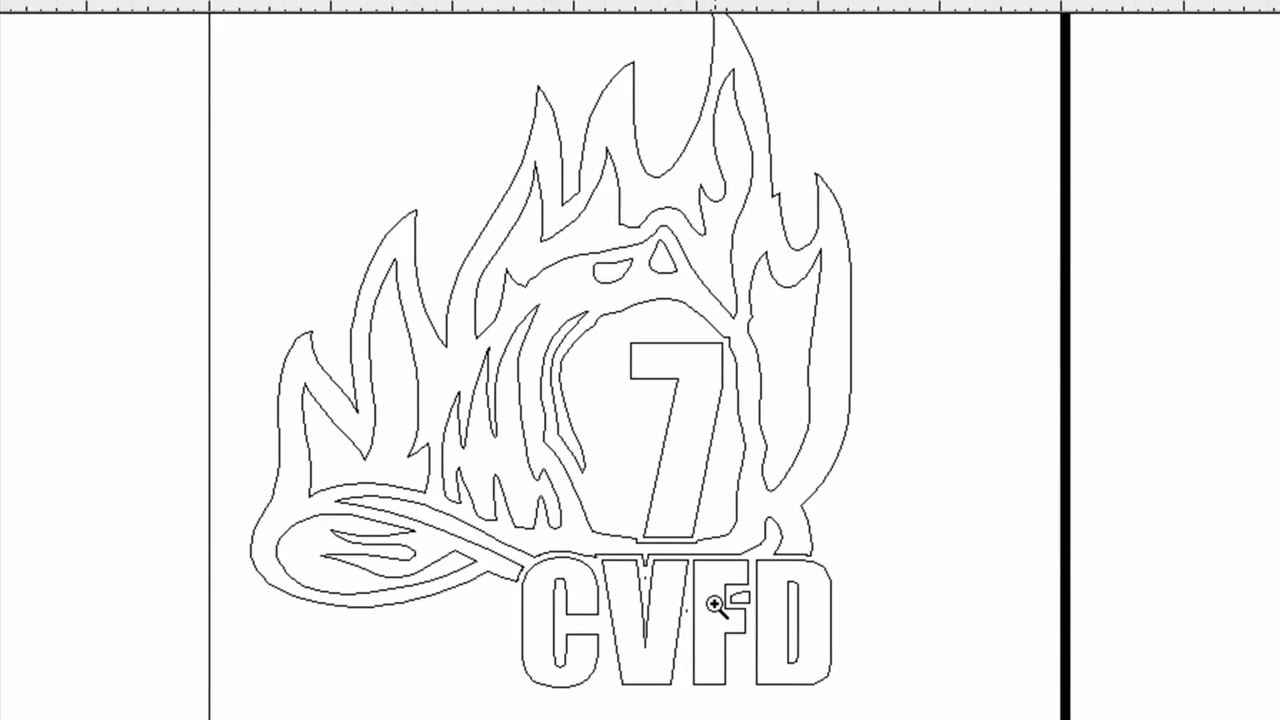
- Return the display from Wireframe to Normal so the logo shows filled
{"action": "key", "text": "alt+v"}
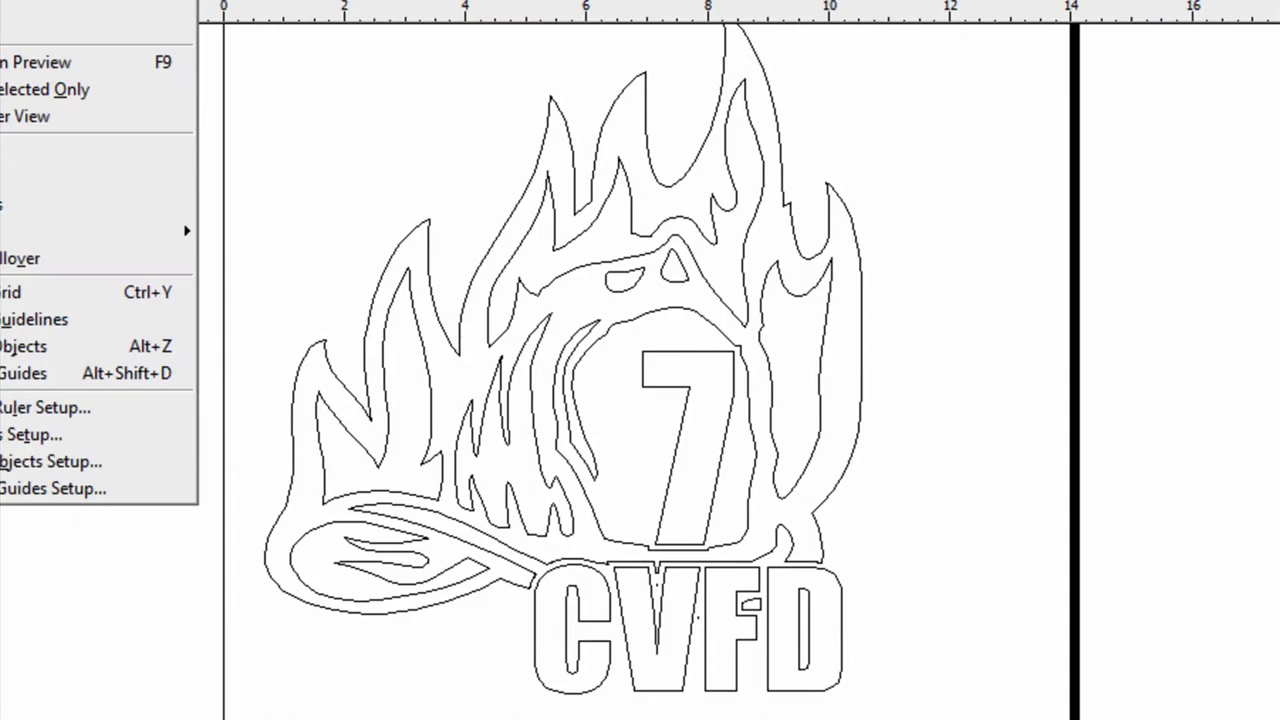
{"action": "key", "text": "e"}
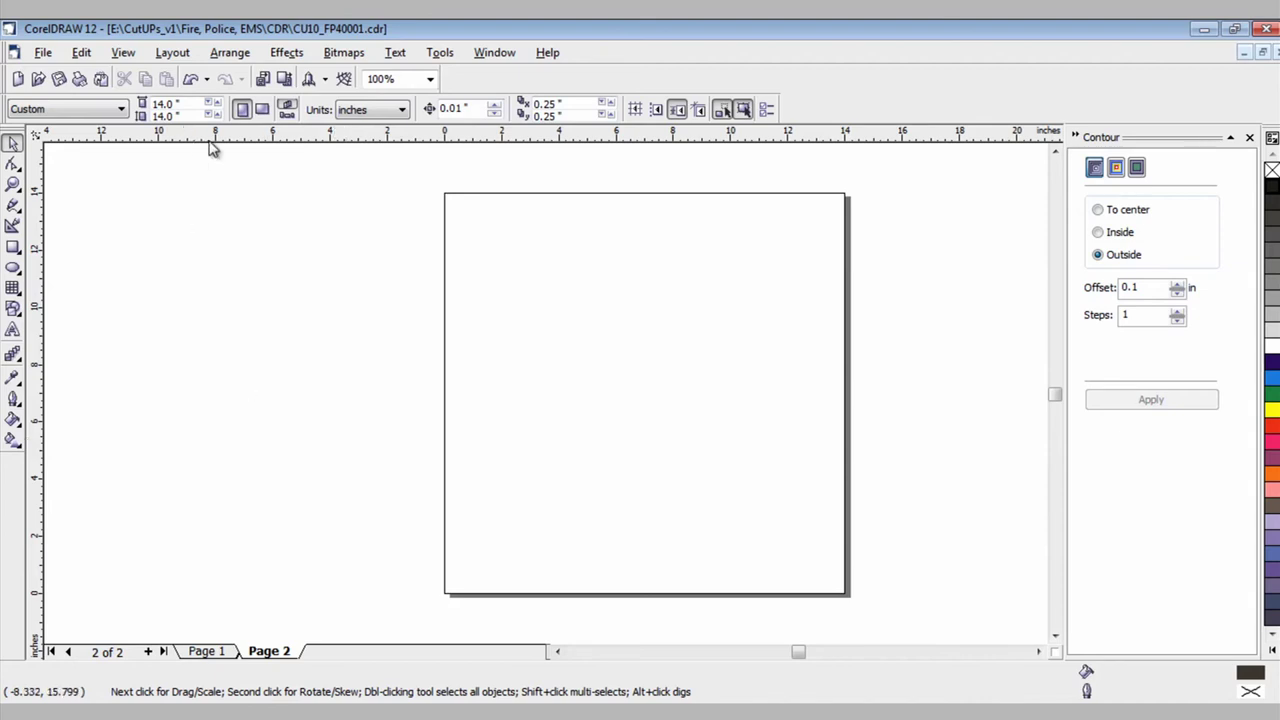
{"action": "left_click", "coordinate": [43, 54]}
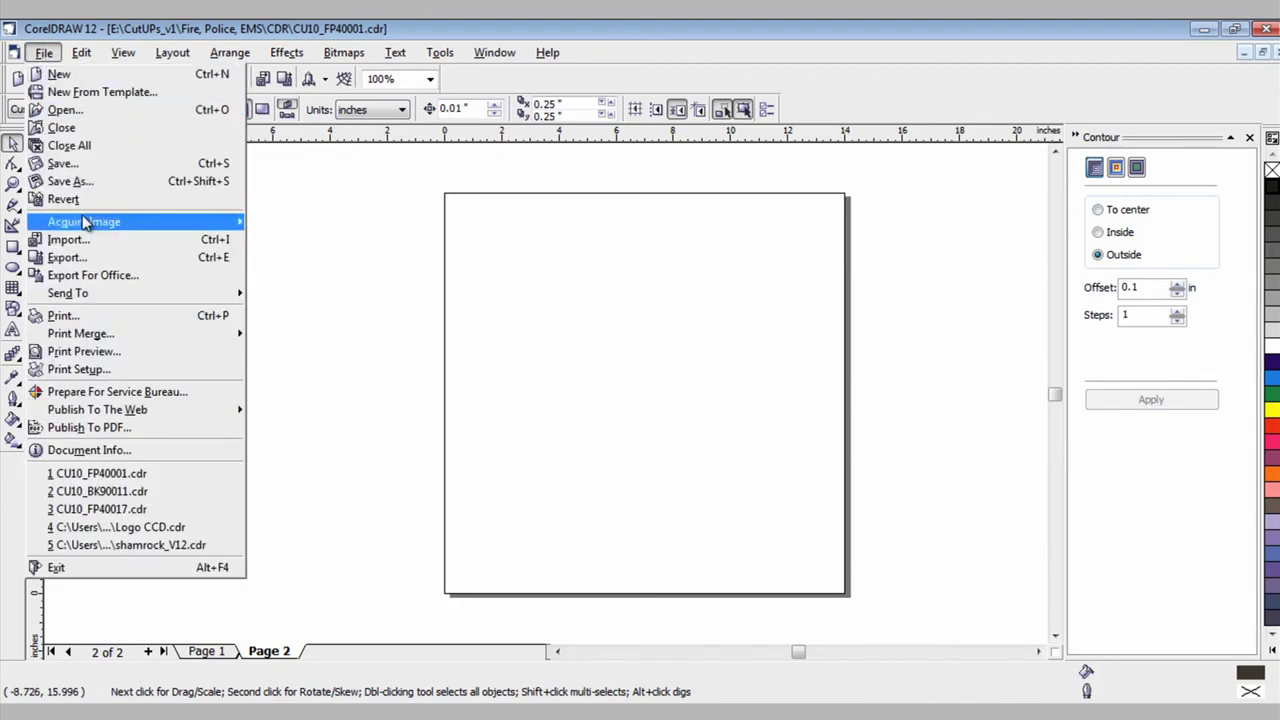
- In the Open dialog, browse up to CutUPs_v1 and into Mascots > CDR
{"action": "left_click", "coordinate": [62, 110]}
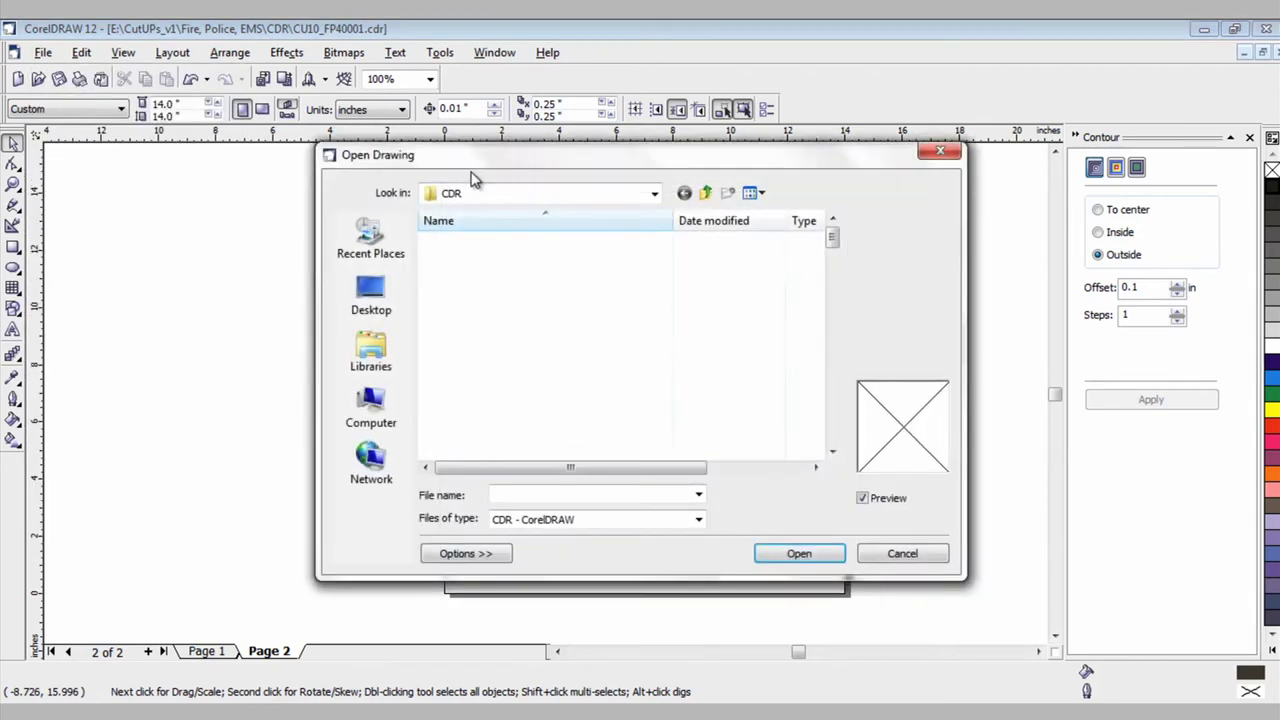
{"action": "left_click", "coordinate": [706, 194]}
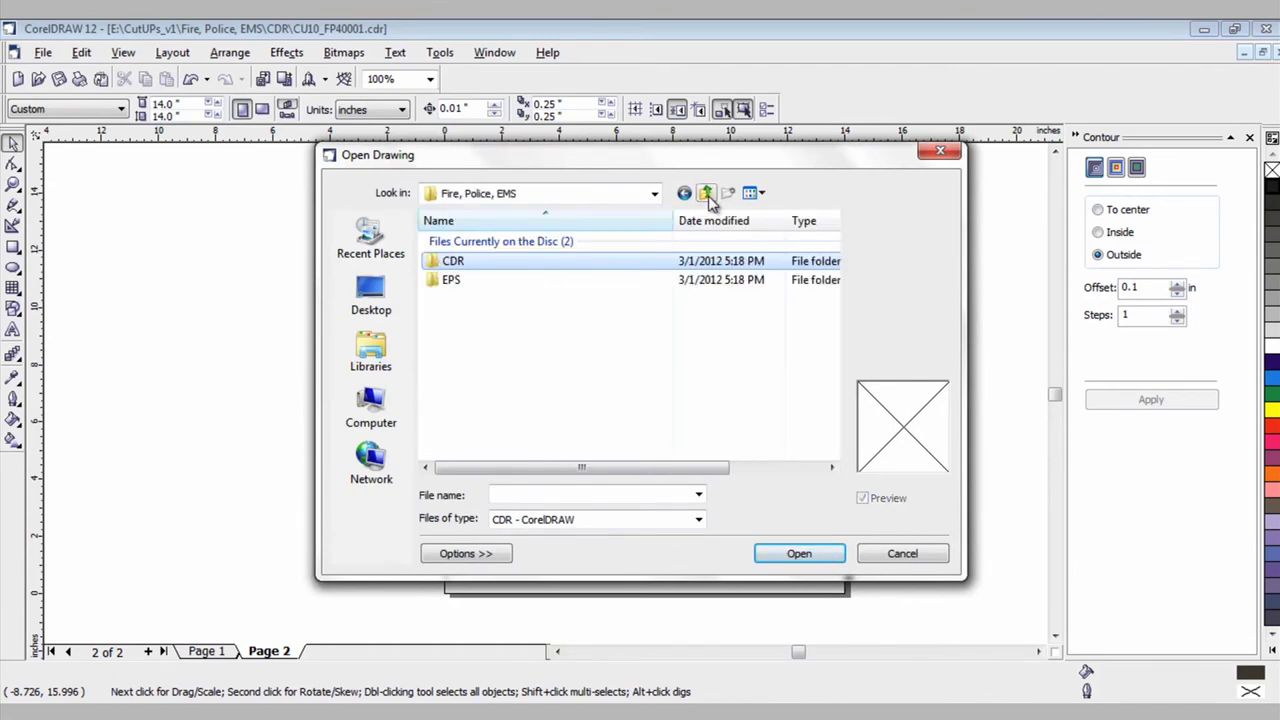
{"action": "left_click", "coordinate": [707, 194]}
{"action": "left_click_drag", "start_coordinate": [836, 312], "coordinate": [837, 366]}
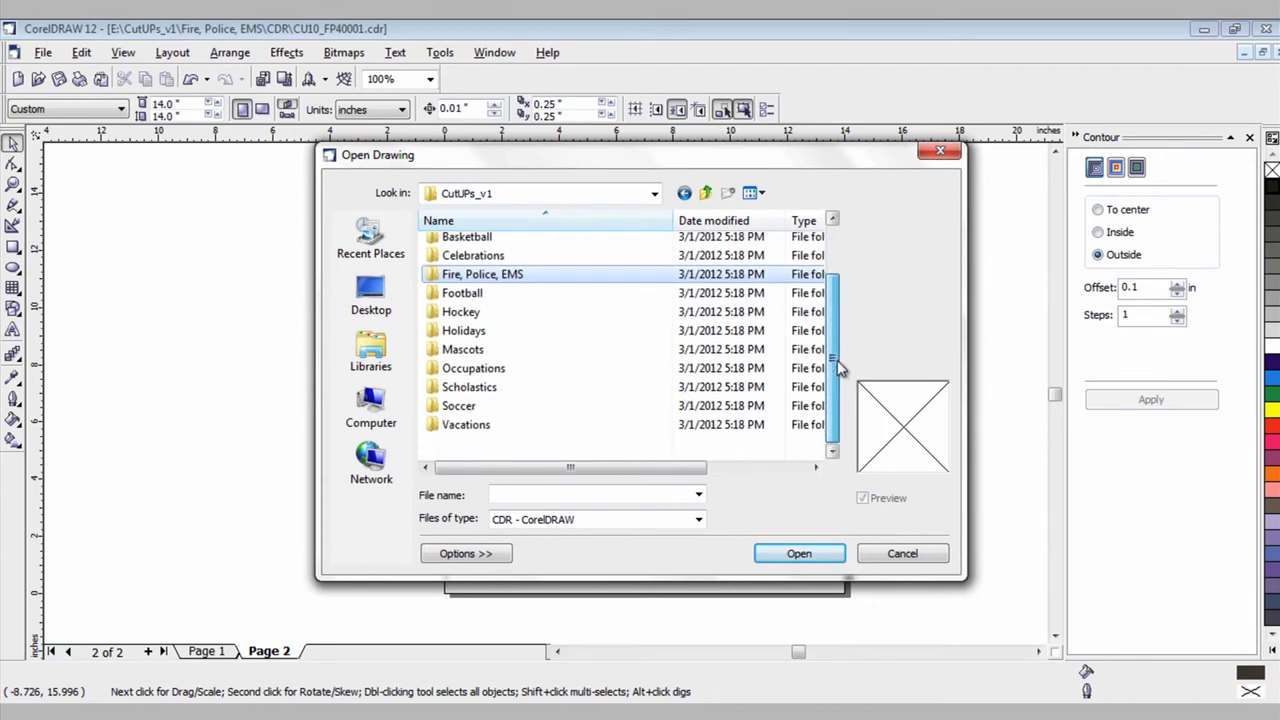
{"action": "double_click", "coordinate": [481, 352]}
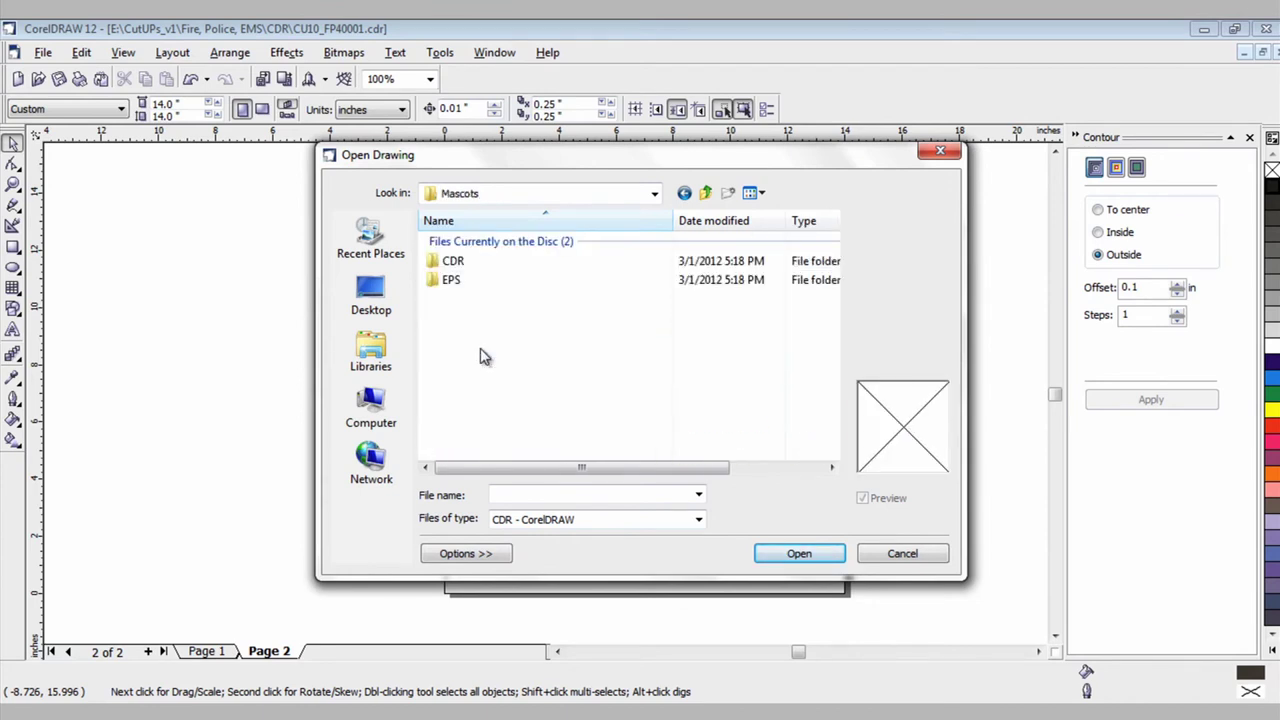
{"action": "left_click", "coordinate": [455, 262]}
{"action": "double_click", "coordinate": [456, 264]}
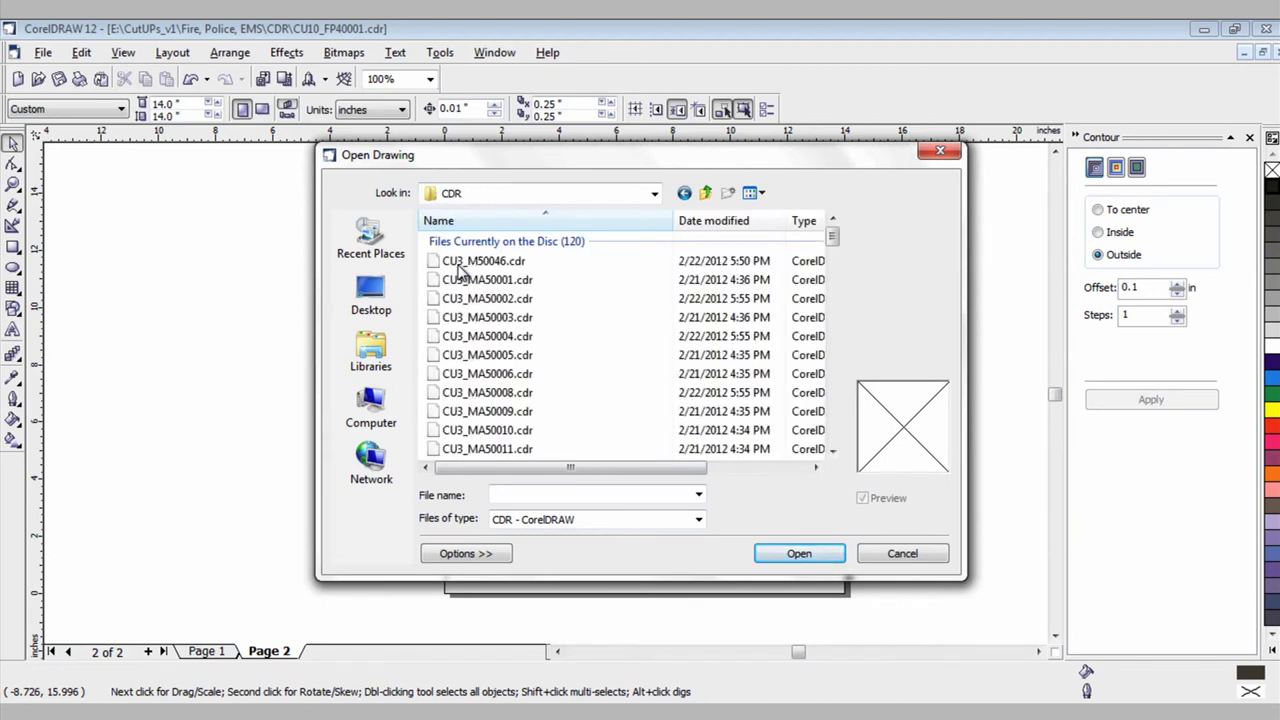
- Show the files as medium thumbnails and open CU10_MA50028.cdr
{"action": "left_click", "coordinate": [761, 195]}
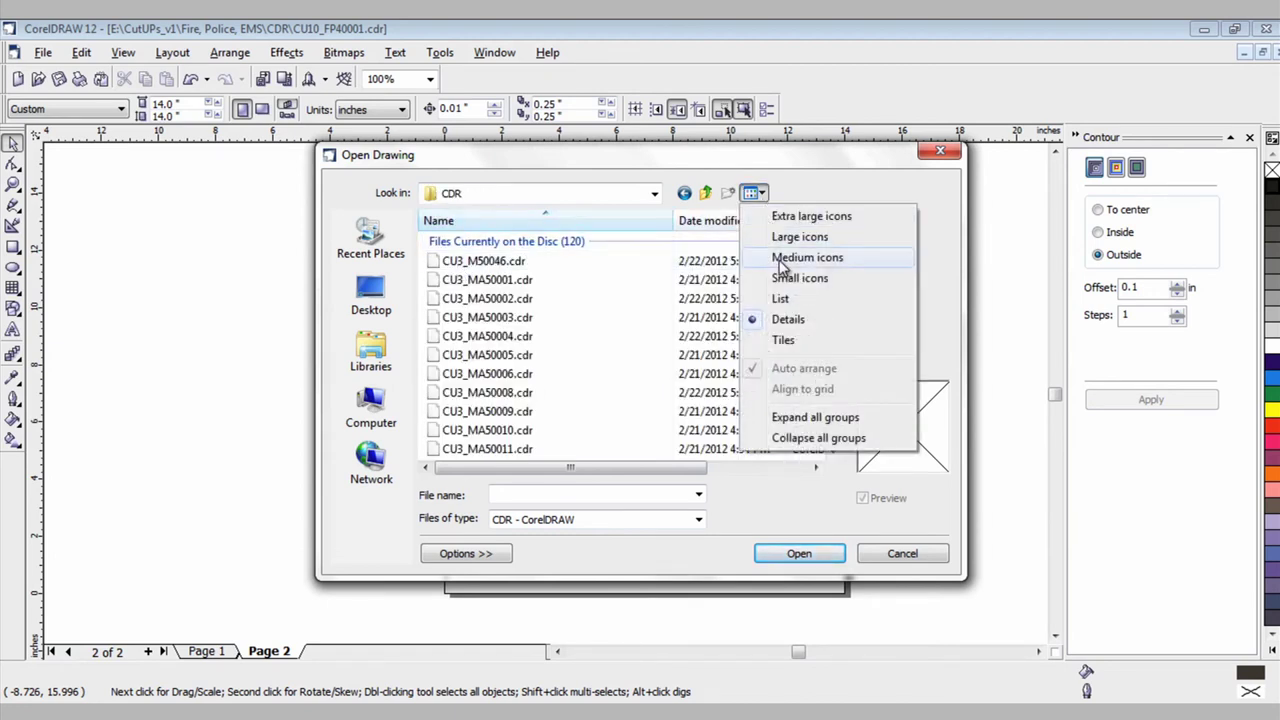
{"action": "left_click", "coordinate": [781, 258]}
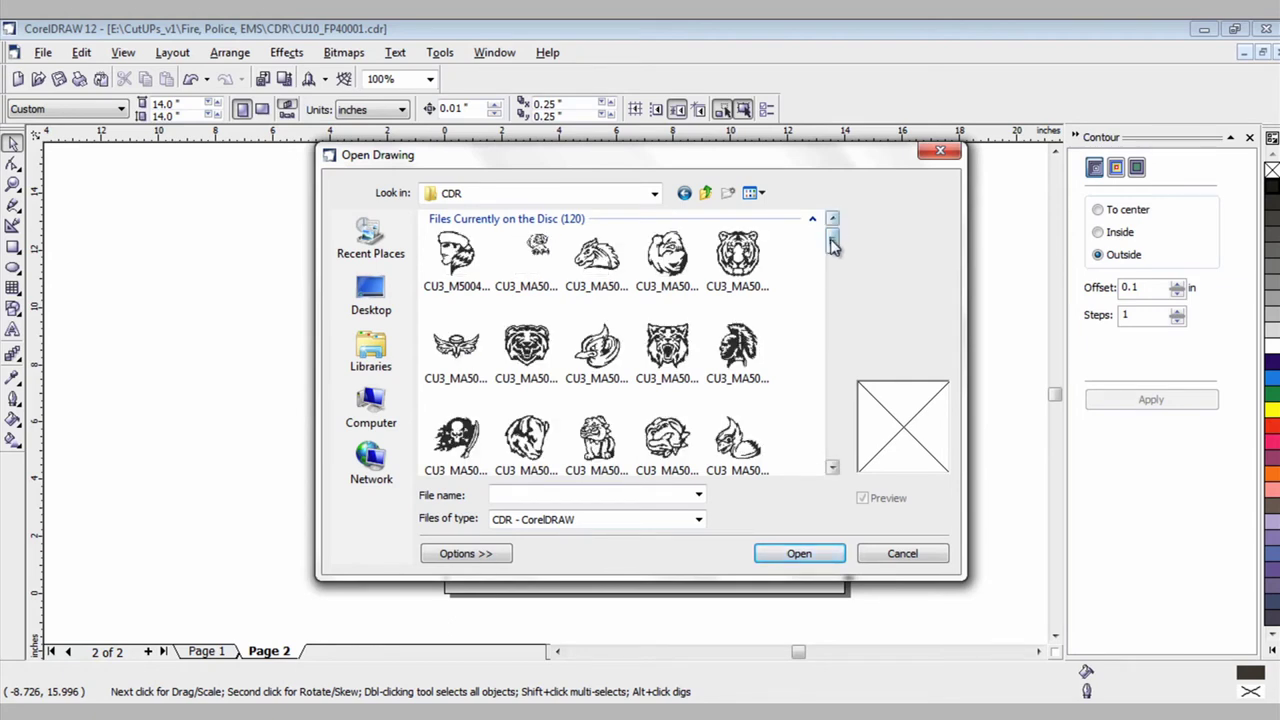
{"action": "left_click_drag", "start_coordinate": [833, 247], "coordinate": [831, 399]}
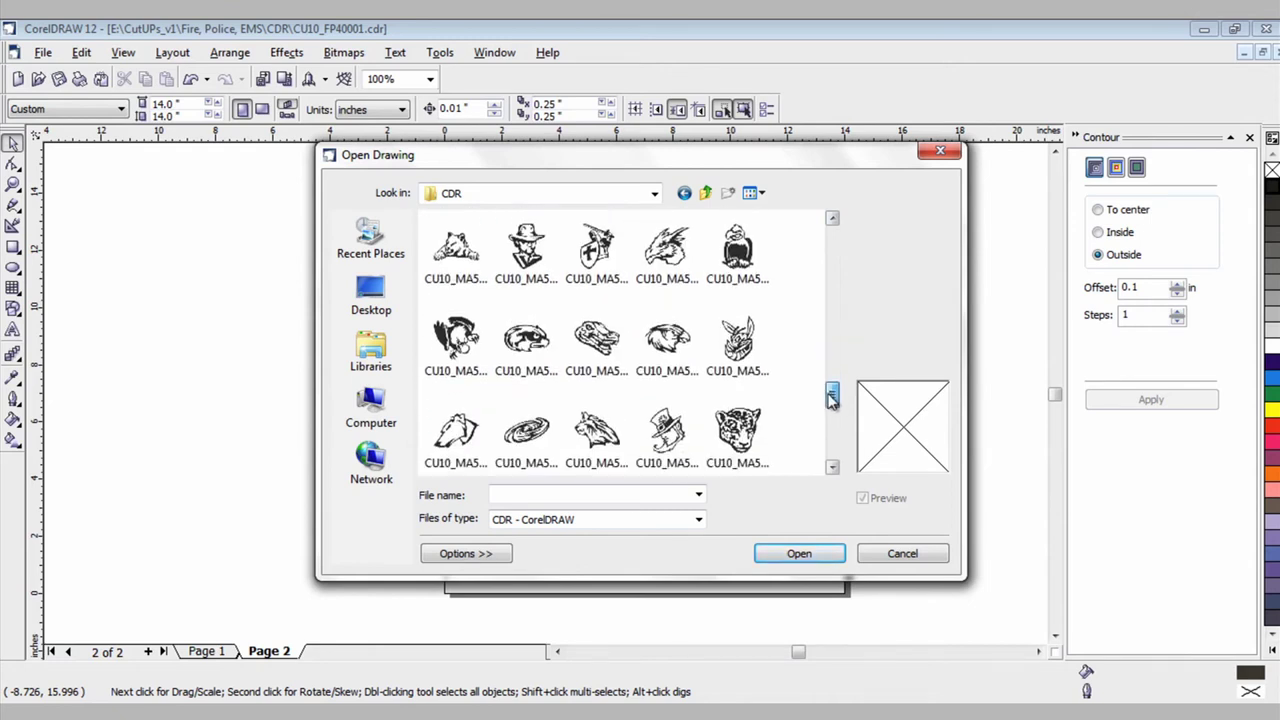
{"action": "left_click", "coordinate": [527, 342]}
{"action": "double_click", "coordinate": [527, 342]}
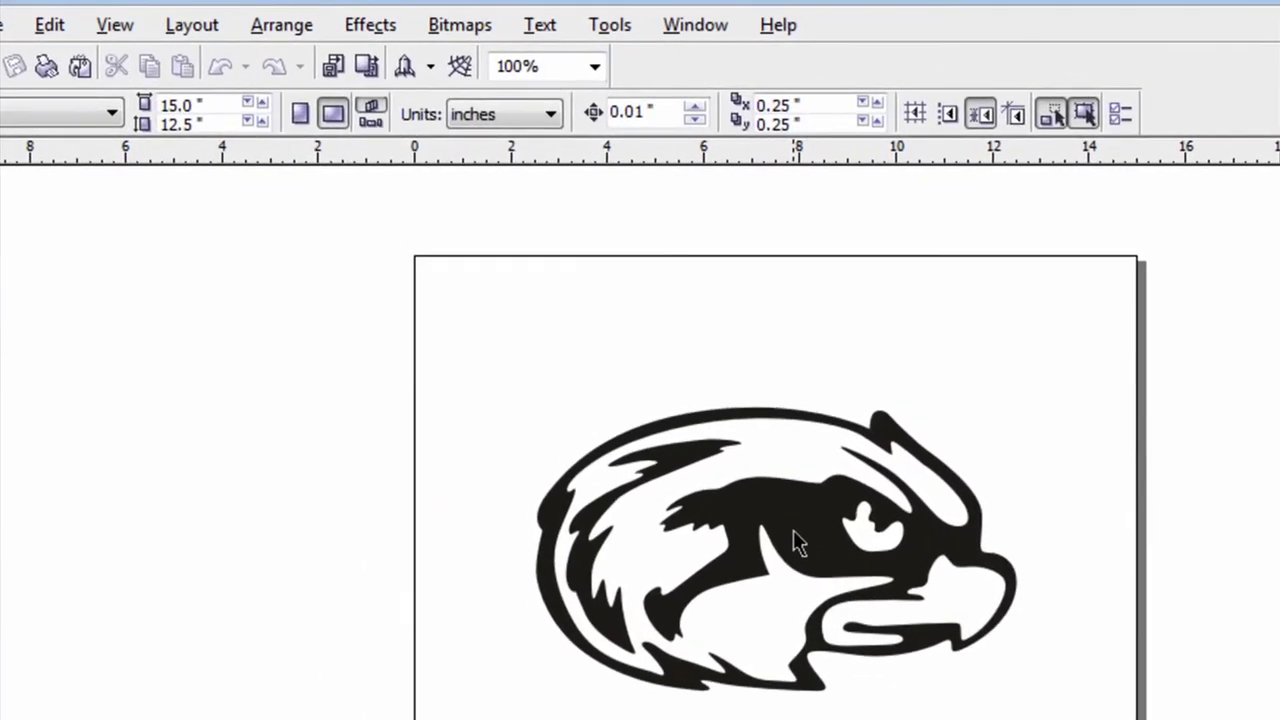
- Apply a 0.25-inch outside contour to the eagle graphic
{"action": "left_click", "coordinate": [797, 543]}
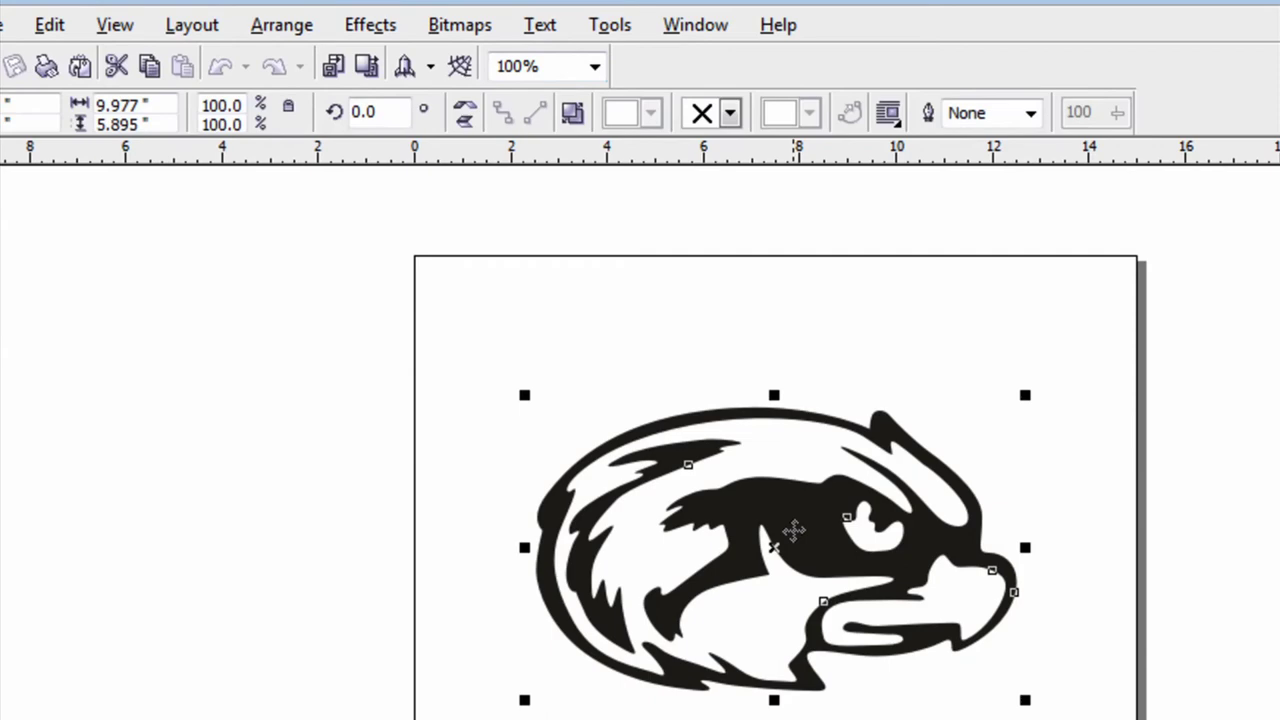
{"action": "left_click", "coordinate": [372, 26]}
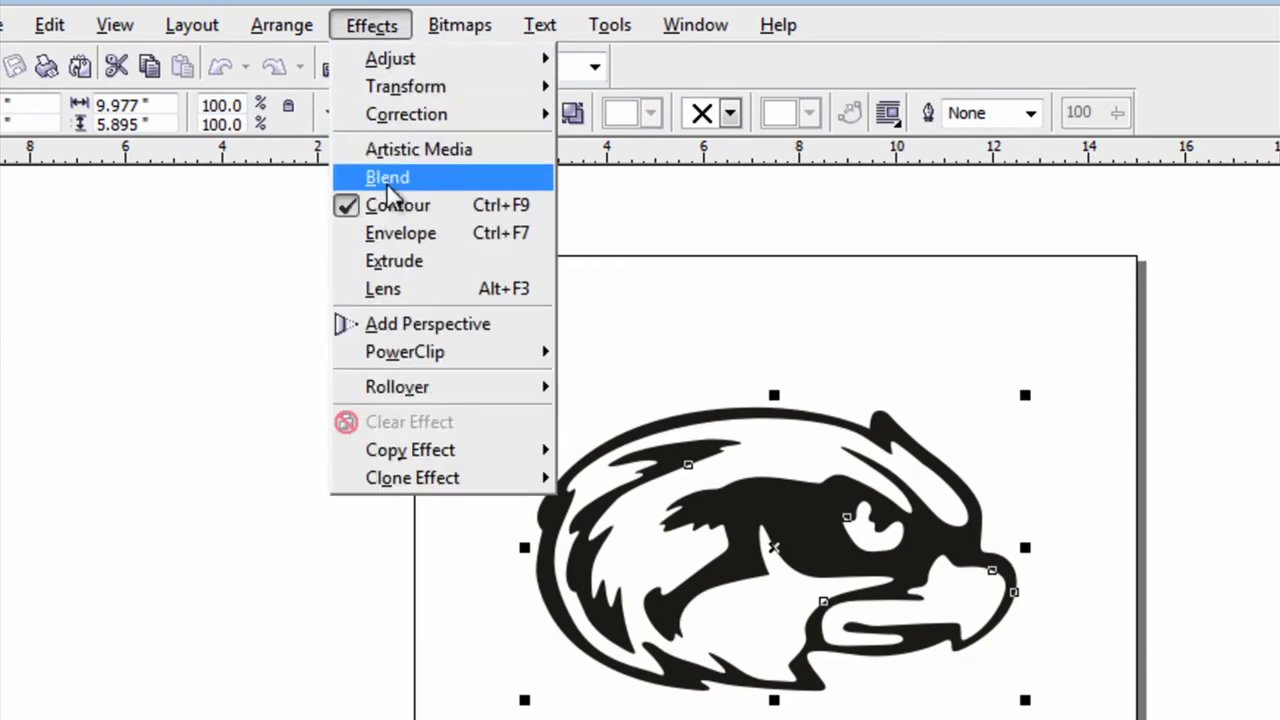
{"action": "left_click", "coordinate": [386, 210]}
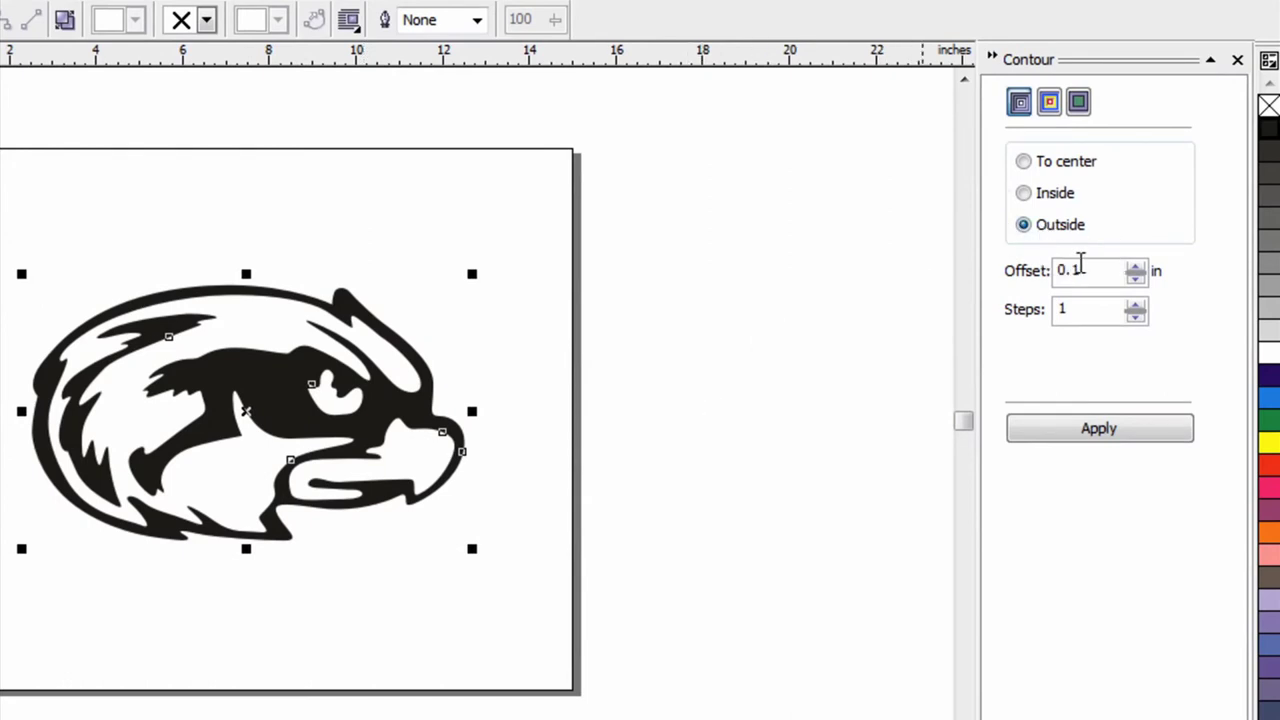
{"action": "type", "text": "5"}
{"action": "left_click", "coordinate": [1104, 427]}
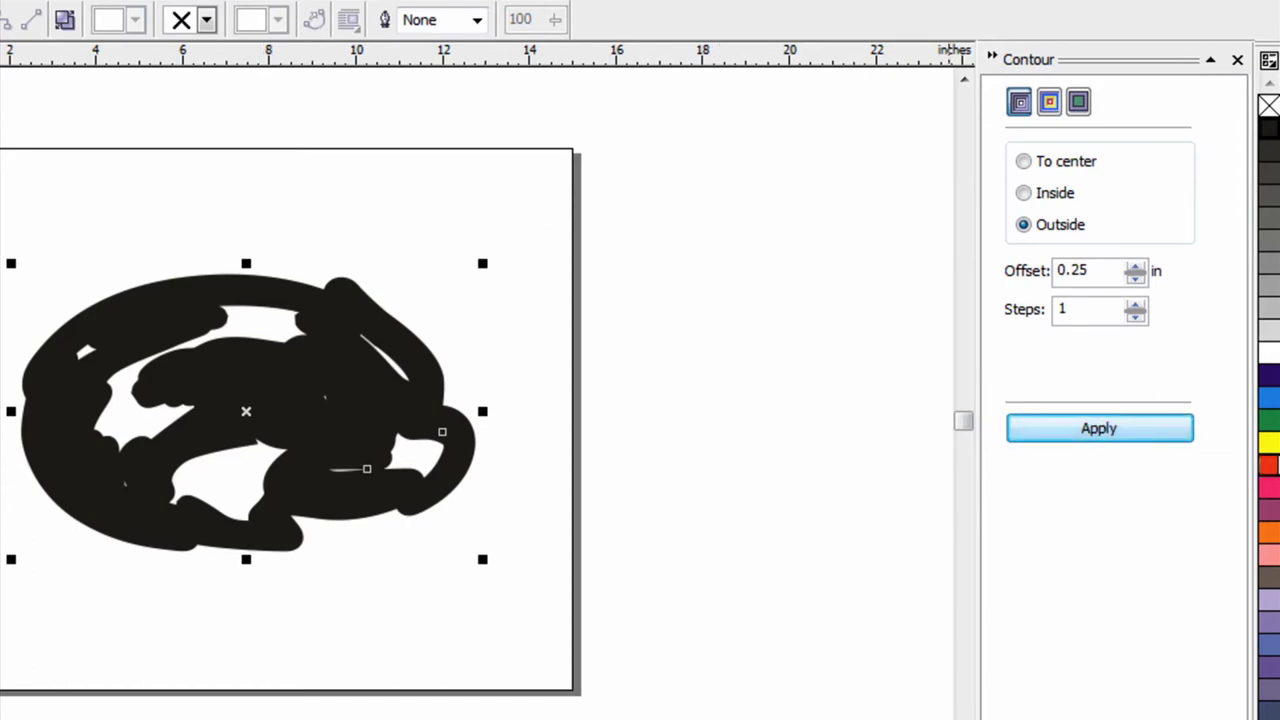
- Fill the eagle yellow, deselect it, then undo the yellow fill
{"action": "left_click", "coordinate": [1270, 446]}
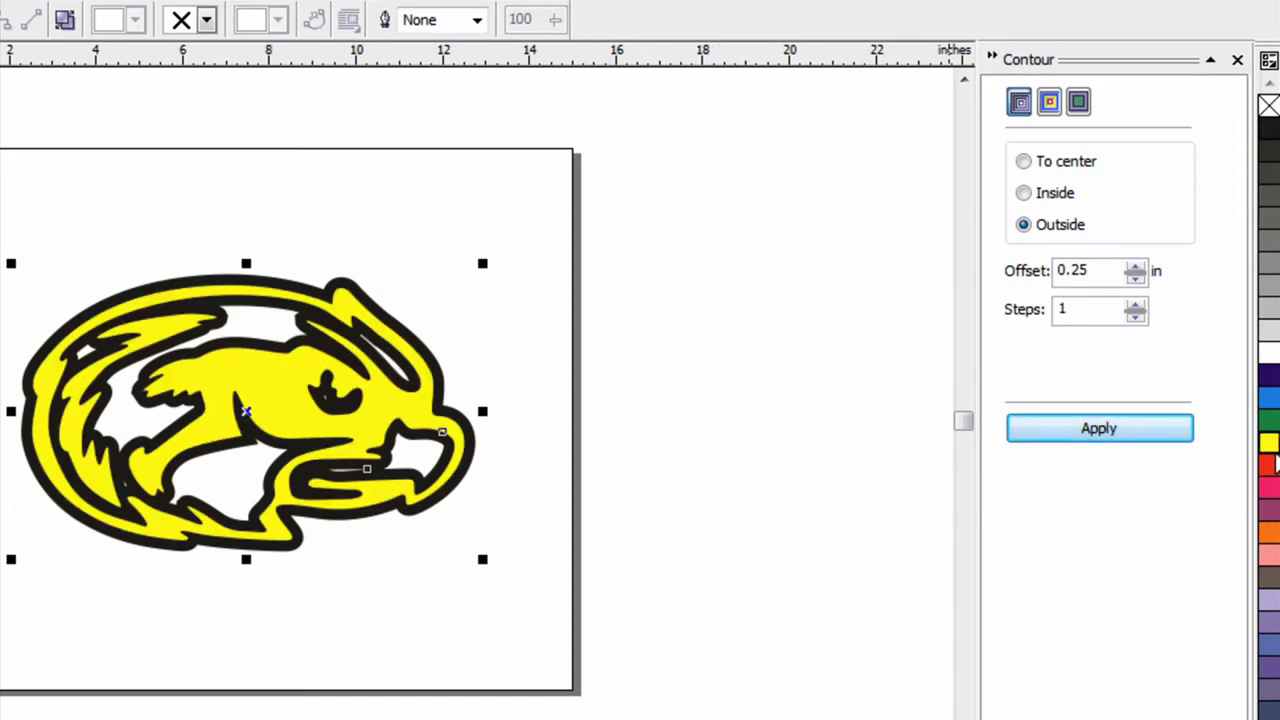
{"action": "left_click", "coordinate": [172, 218]}
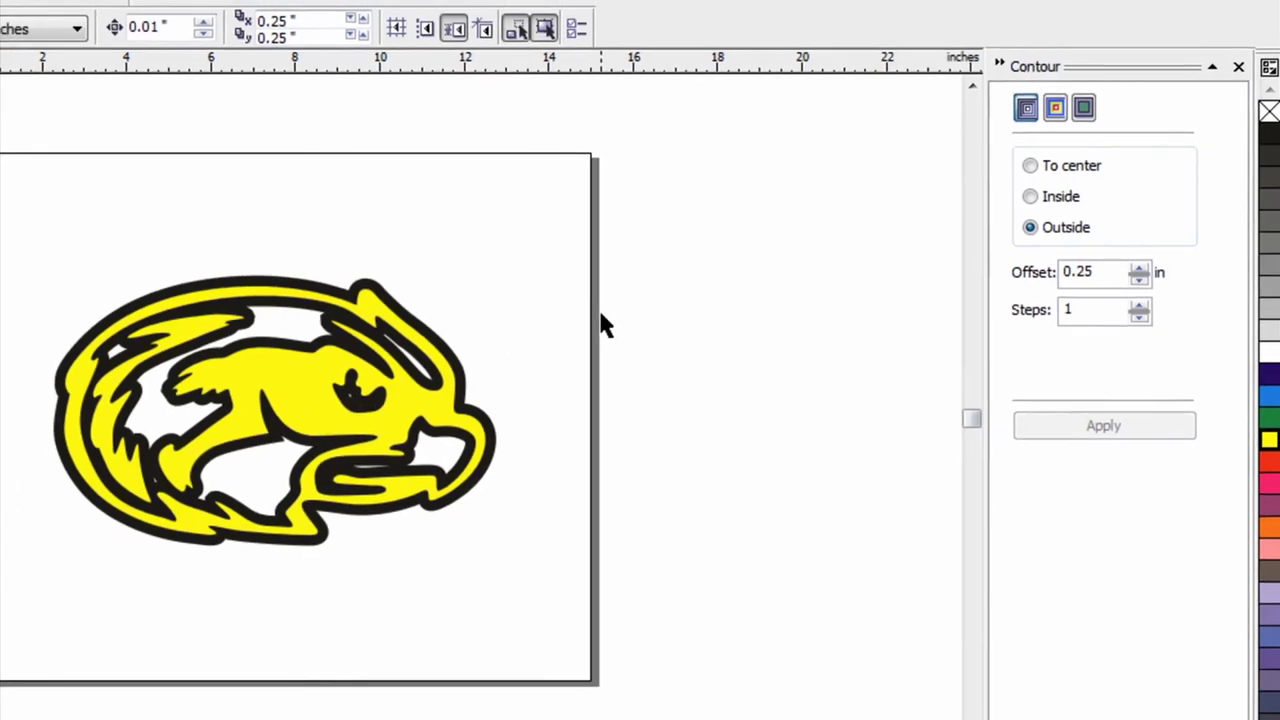
{"action": "left_click", "coordinate": [9, 31]}
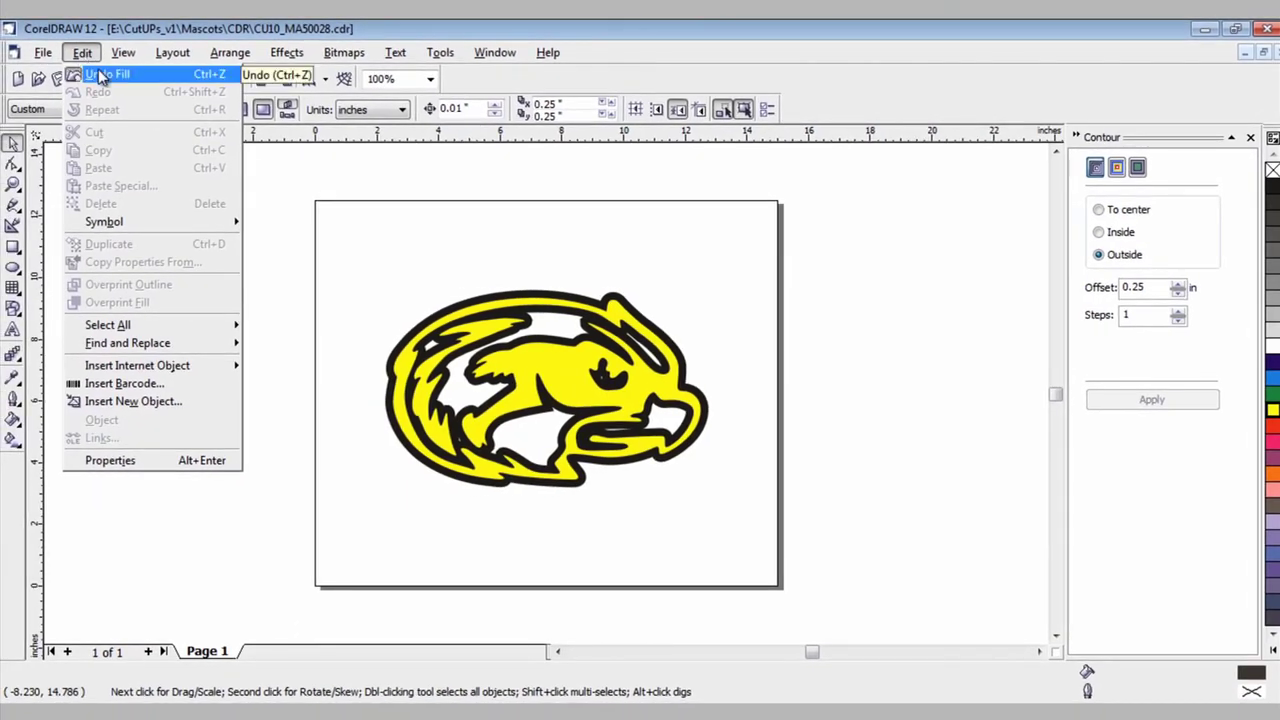
{"action": "left_click", "coordinate": [103, 74]}
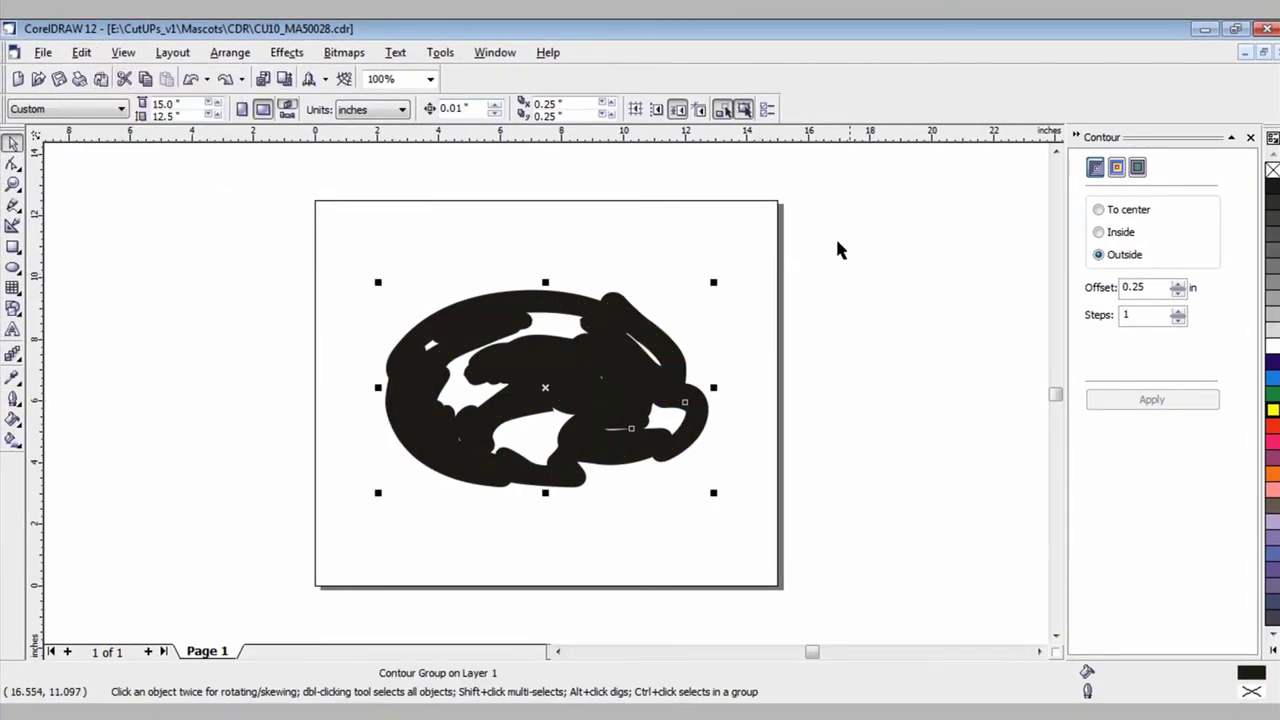
- Replace the eagle's contour with a 0.125-inch outside contour and fill the eagle yellow
{"action": "key", "text": "ctrl+z"}
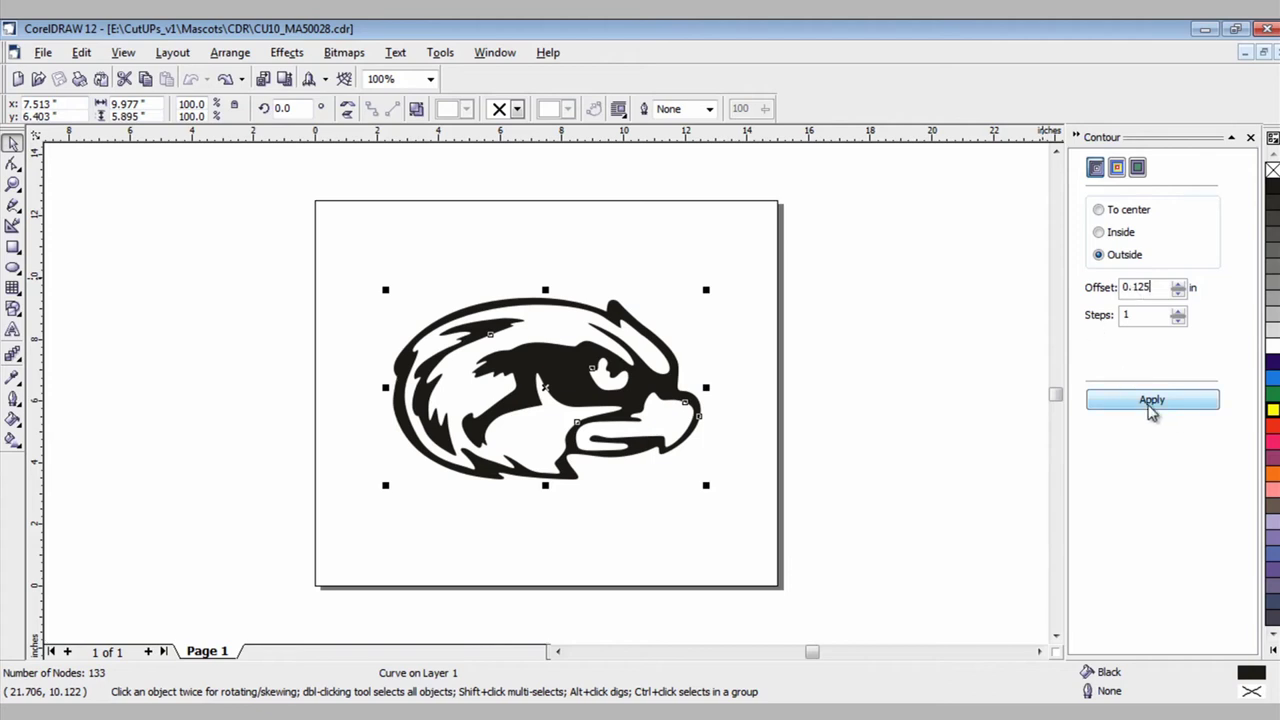
{"action": "left_click", "coordinate": [1151, 401]}
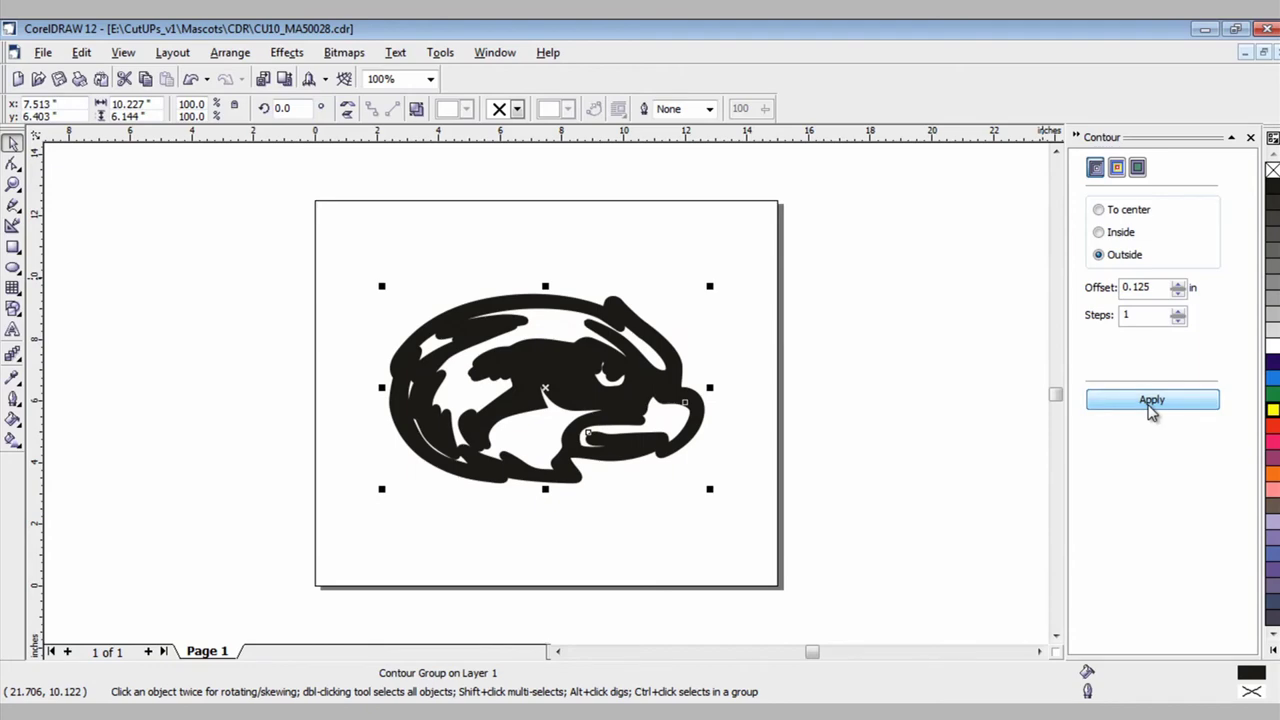
{"action": "left_click", "coordinate": [1273, 410]}
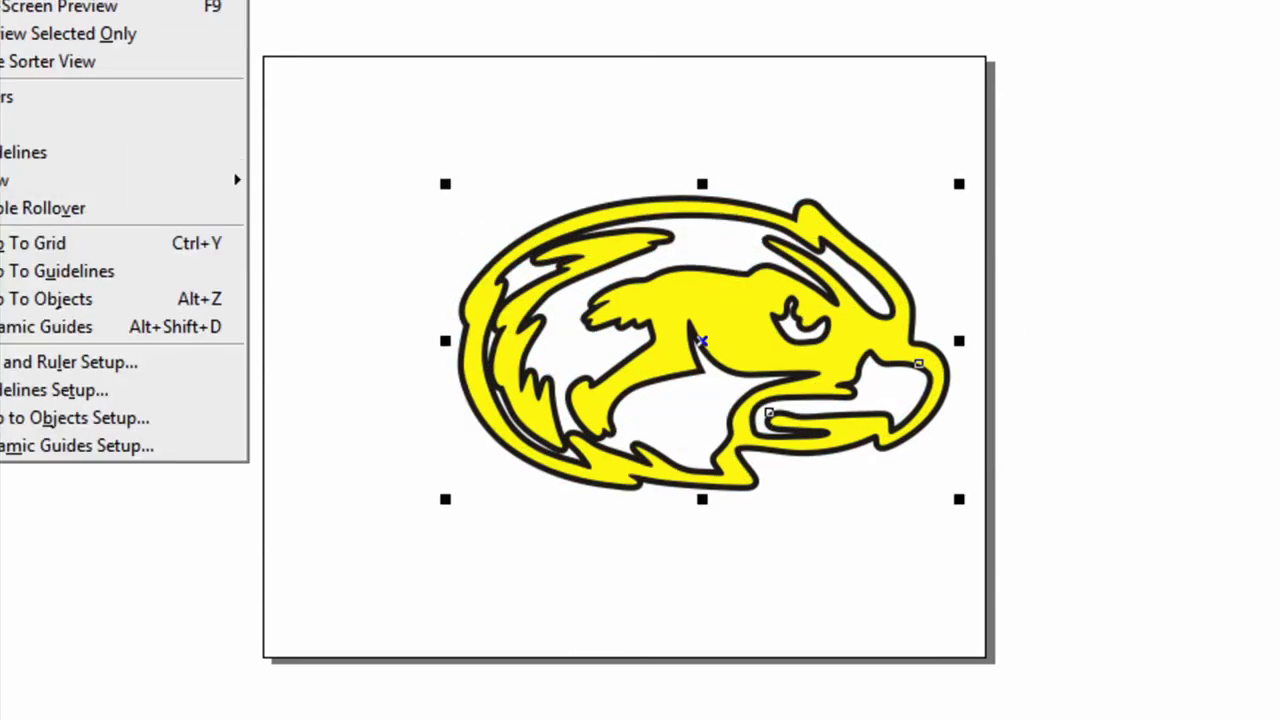
- Switch the view from Wireframe back to Enhanced so the fill and contour display
{"action": "key", "text": "w"}
{"action": "key", "text": "alt+v"}
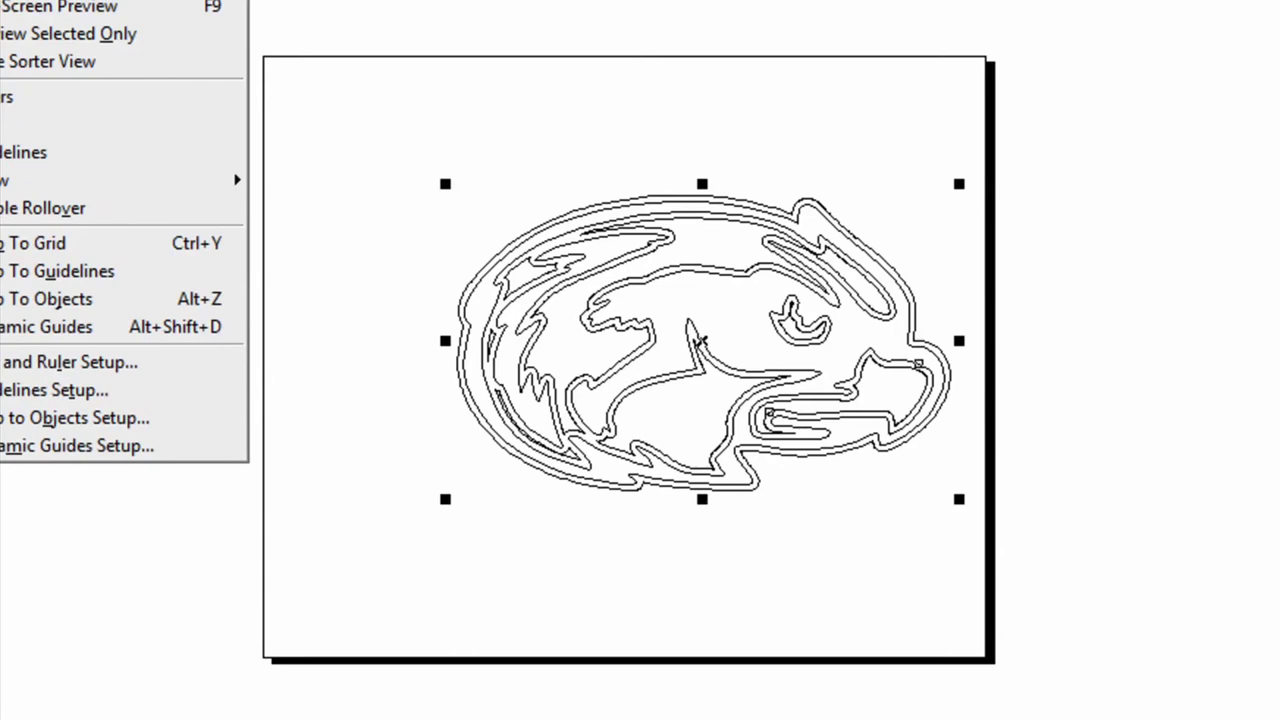
{"action": "key", "text": "e"}
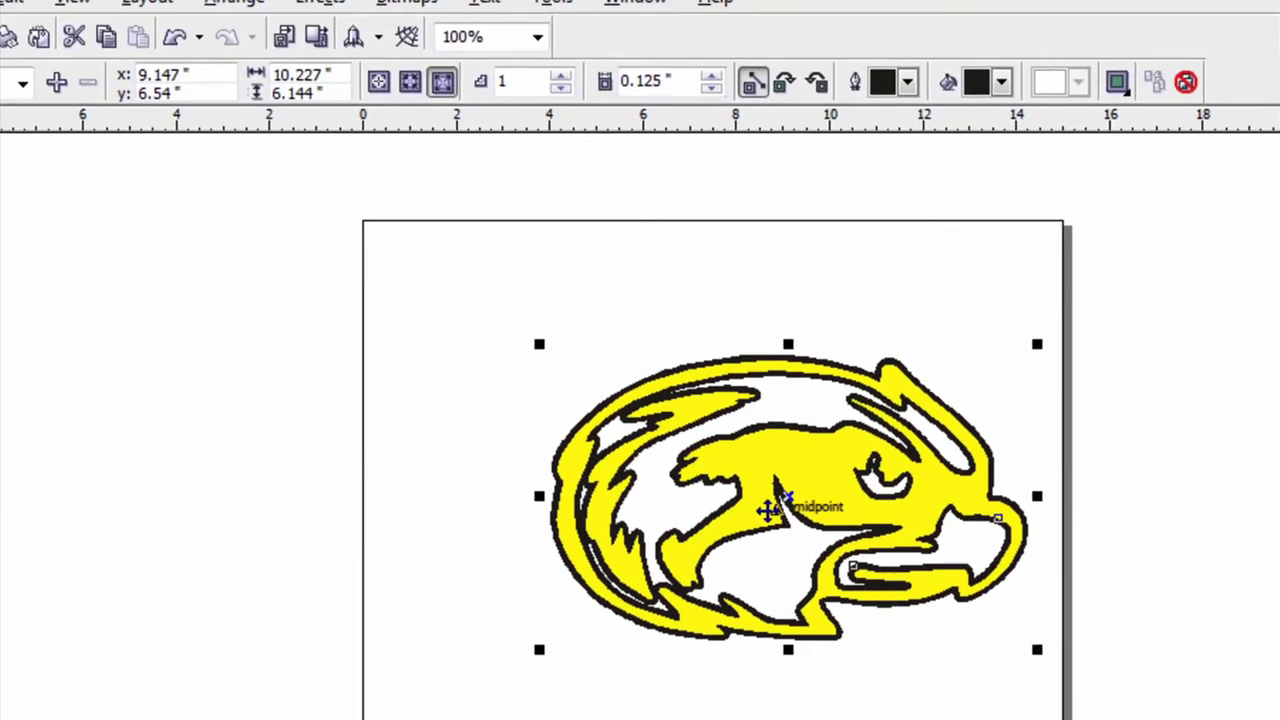
{"action": "left_click", "coordinate": [275, 22]}
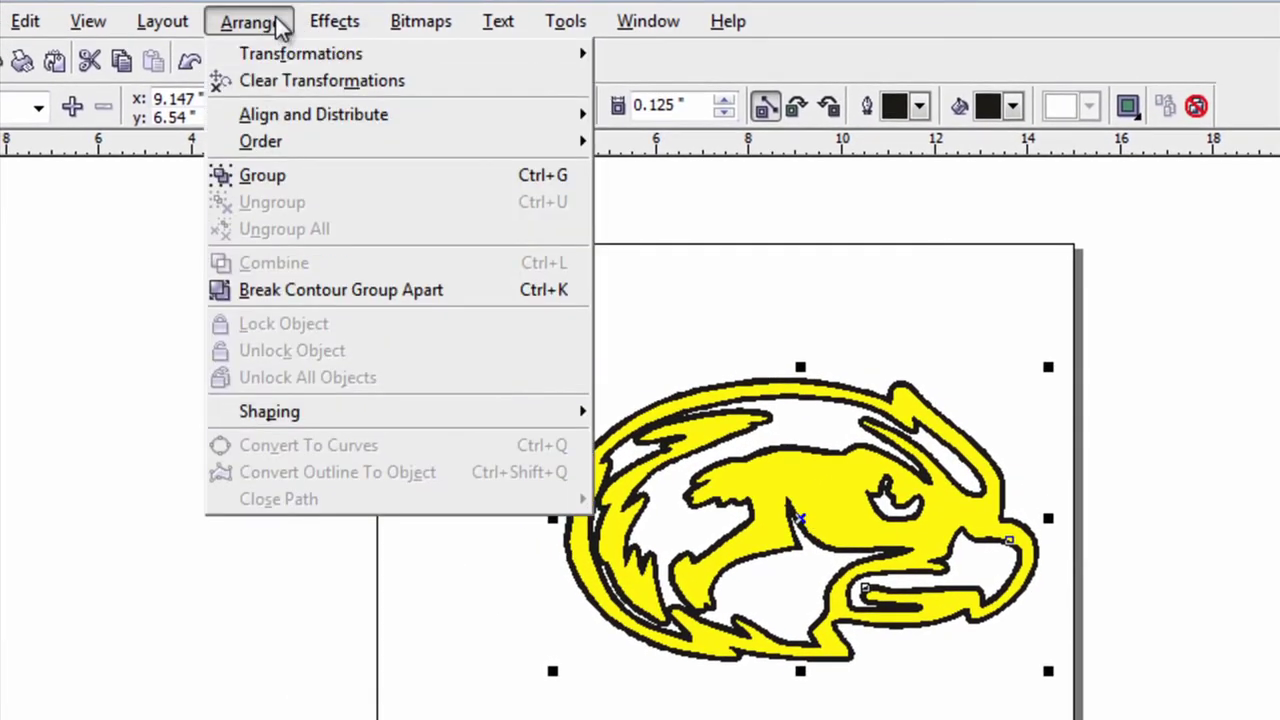
- Break the contour group apart and move the eagle off the page, leaving the black silhouette
{"action": "left_click", "coordinate": [309, 289]}
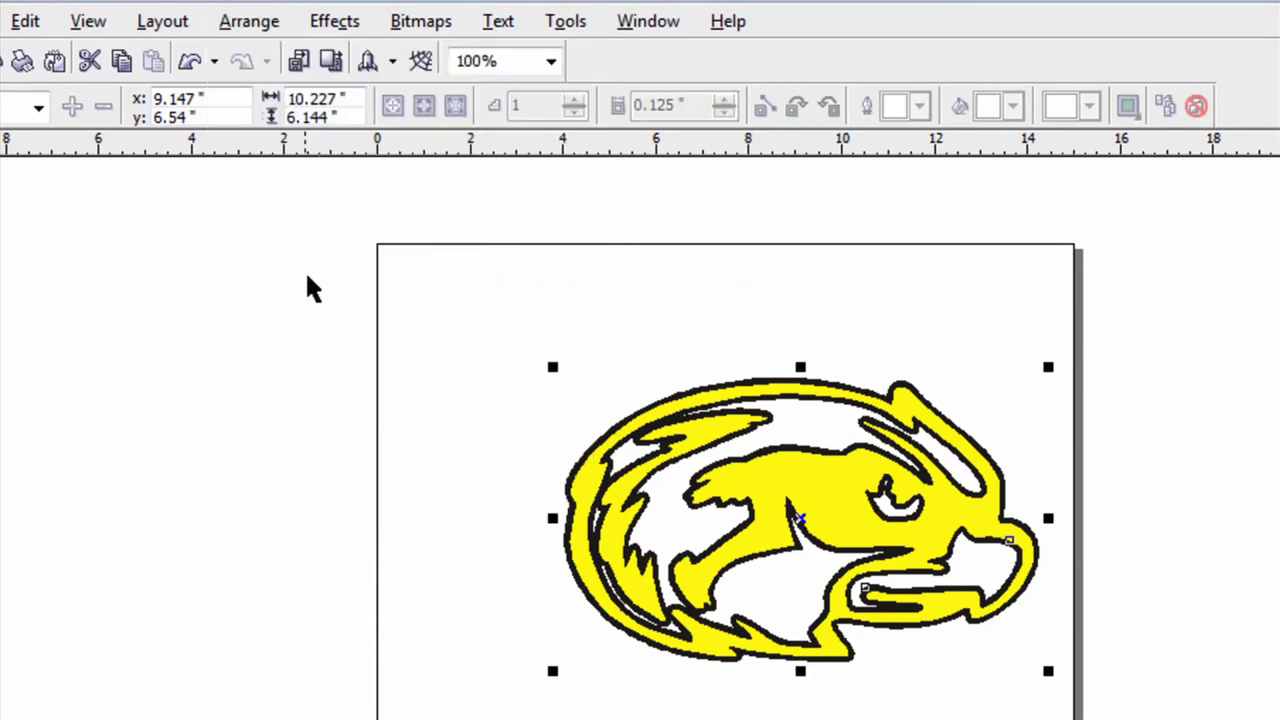
{"action": "left_click", "coordinate": [384, 279]}
{"action": "left_click", "coordinate": [817, 480]}
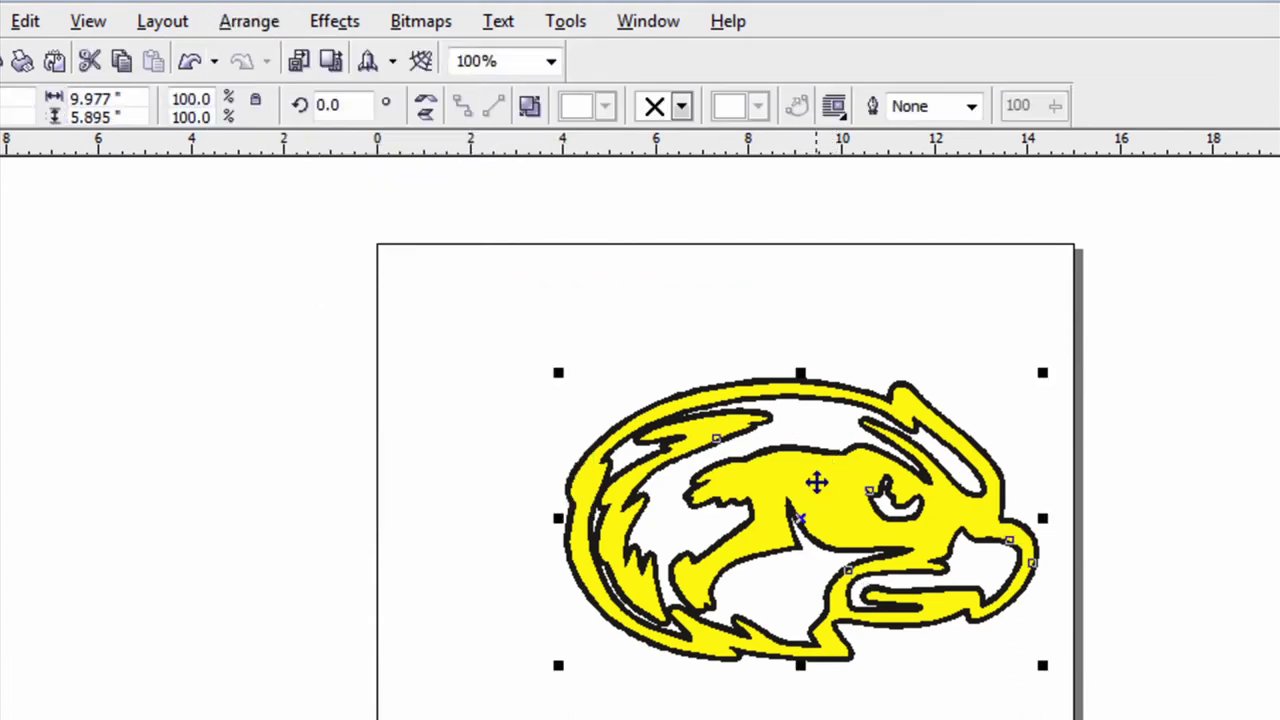
{"action": "left_click_drag", "start_coordinate": [689, 474], "coordinate": [236, 470]}
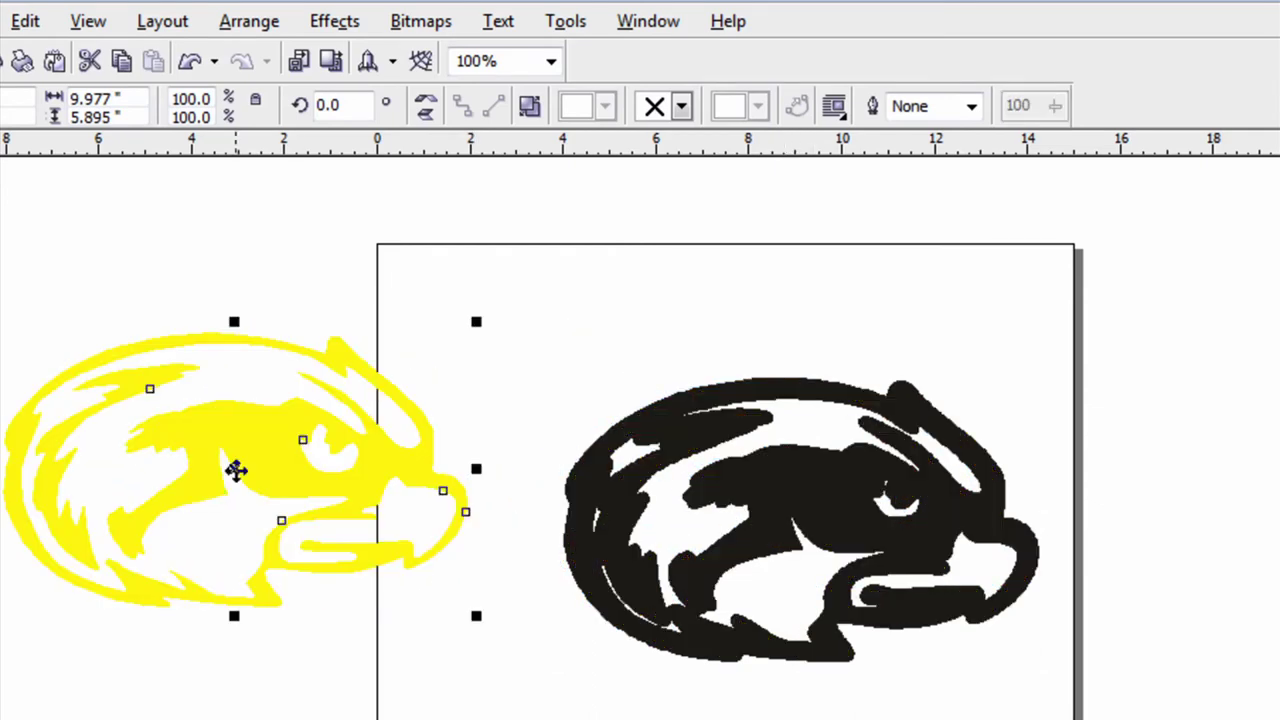
{"action": "left_click", "coordinate": [575, 291]}
{"action": "left_click", "coordinate": [820, 512]}
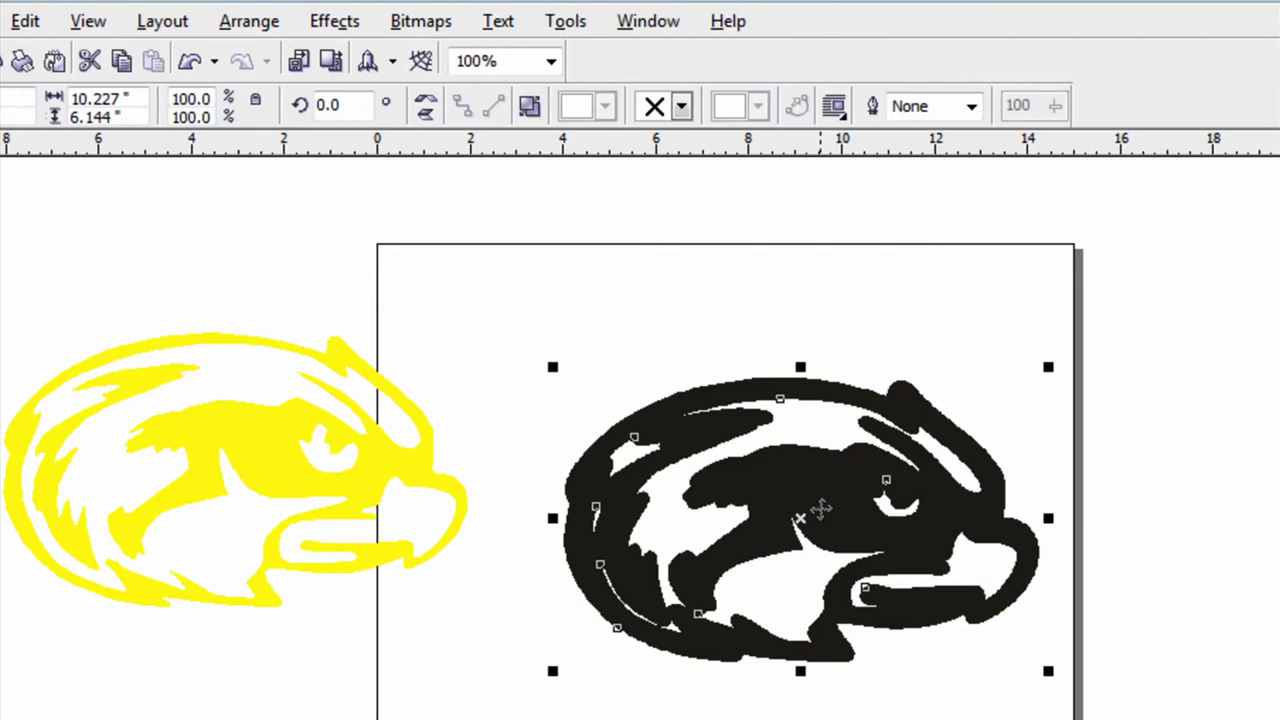
- Recolor the eagle pink and place it over the black silhouette
{"action": "left_click", "coordinate": [289, 443]}
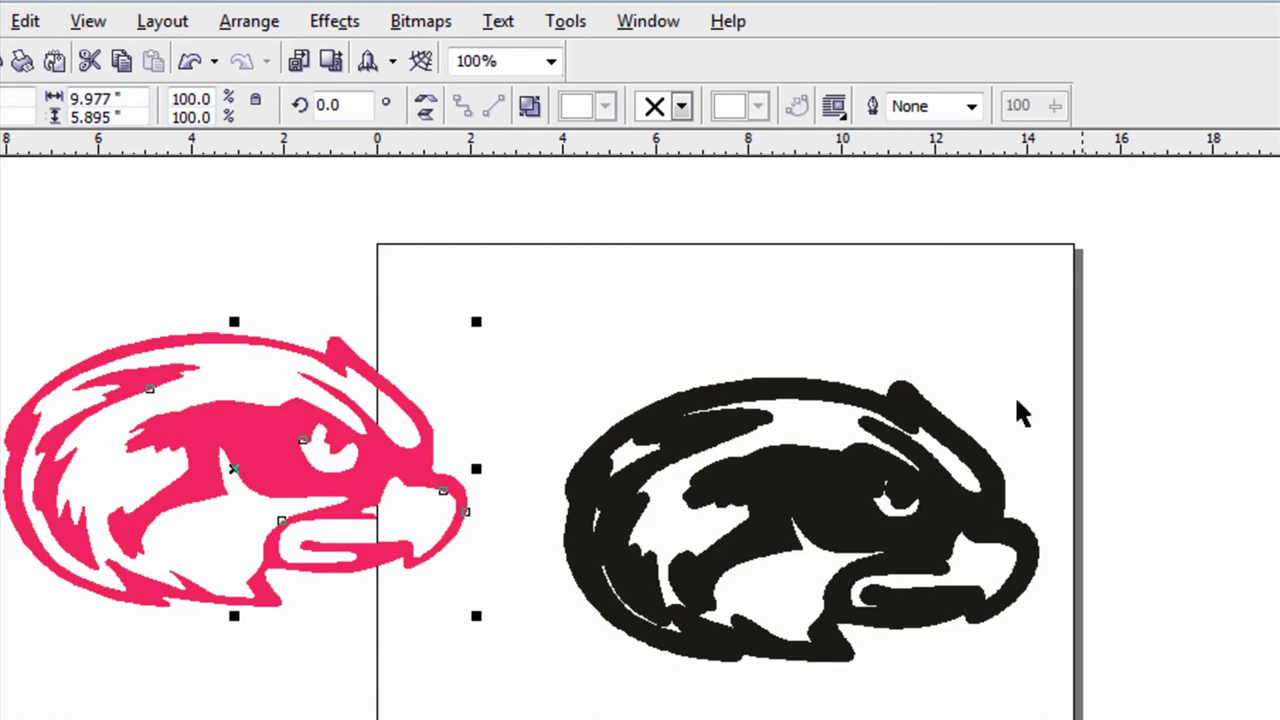
{"action": "left_click", "coordinate": [584, 300]}
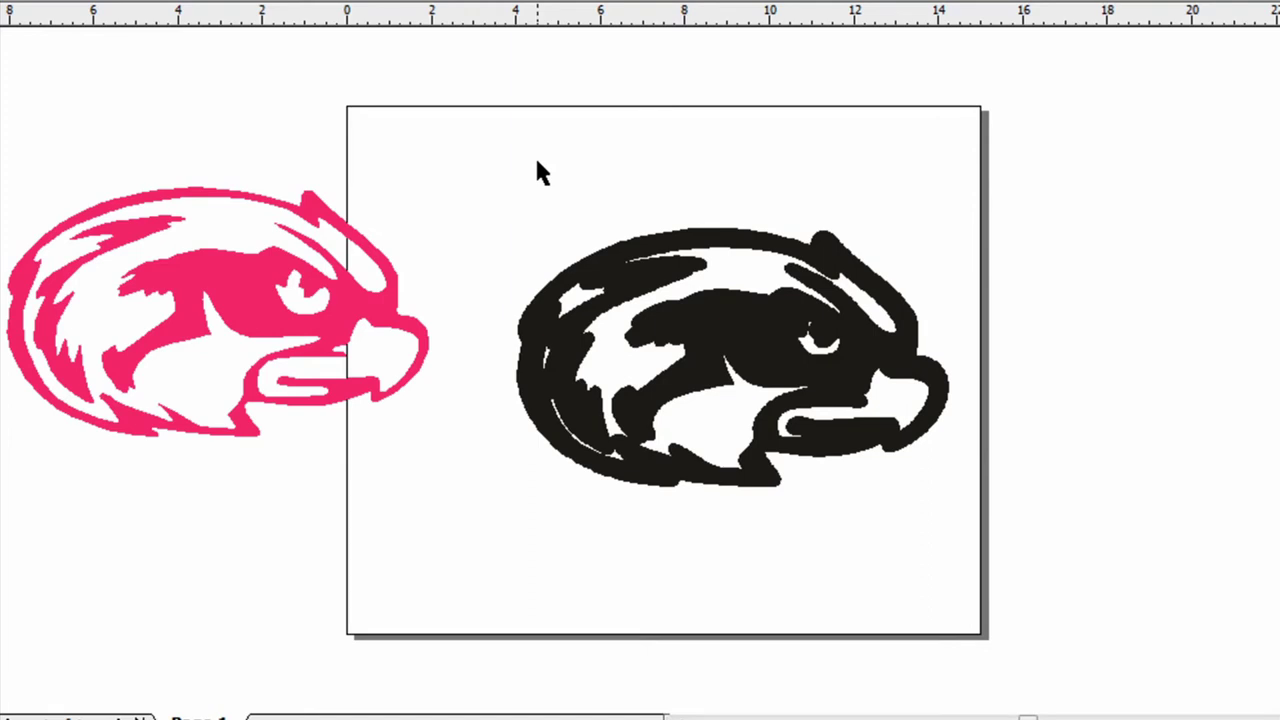
{"action": "left_click", "coordinate": [706, 314]}
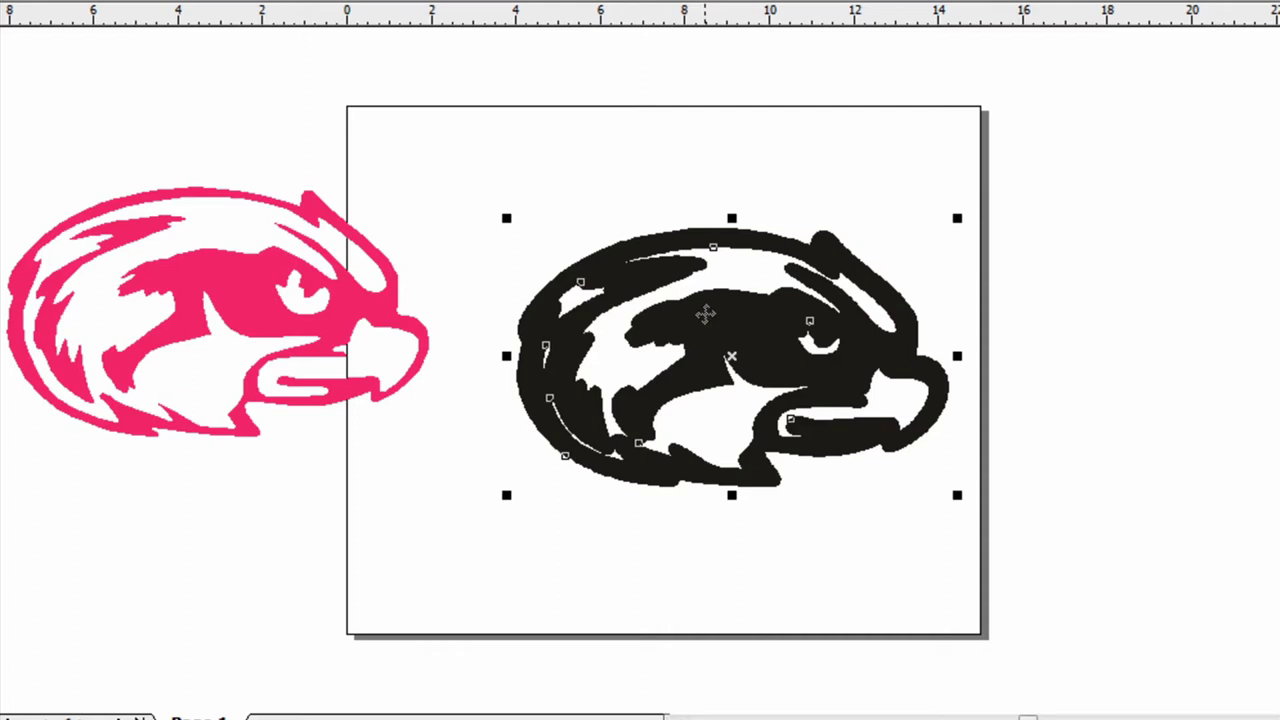
{"action": "left_click", "coordinate": [229, 277]}
{"action": "left_click_drag", "start_coordinate": [229, 277], "coordinate": [582, 447]}
{"action": "key", "text": "Escape"}
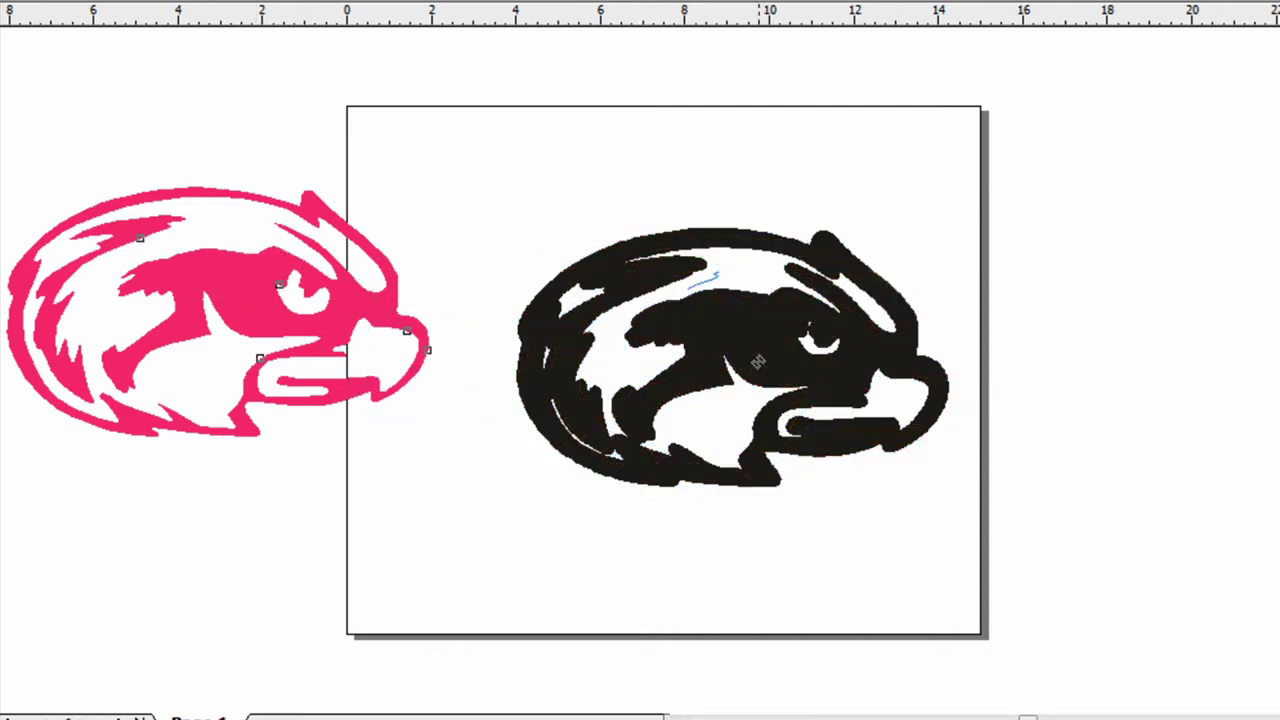
{"action": "left_click_drag", "start_coordinate": [216, 306], "coordinate": [478, 488]}
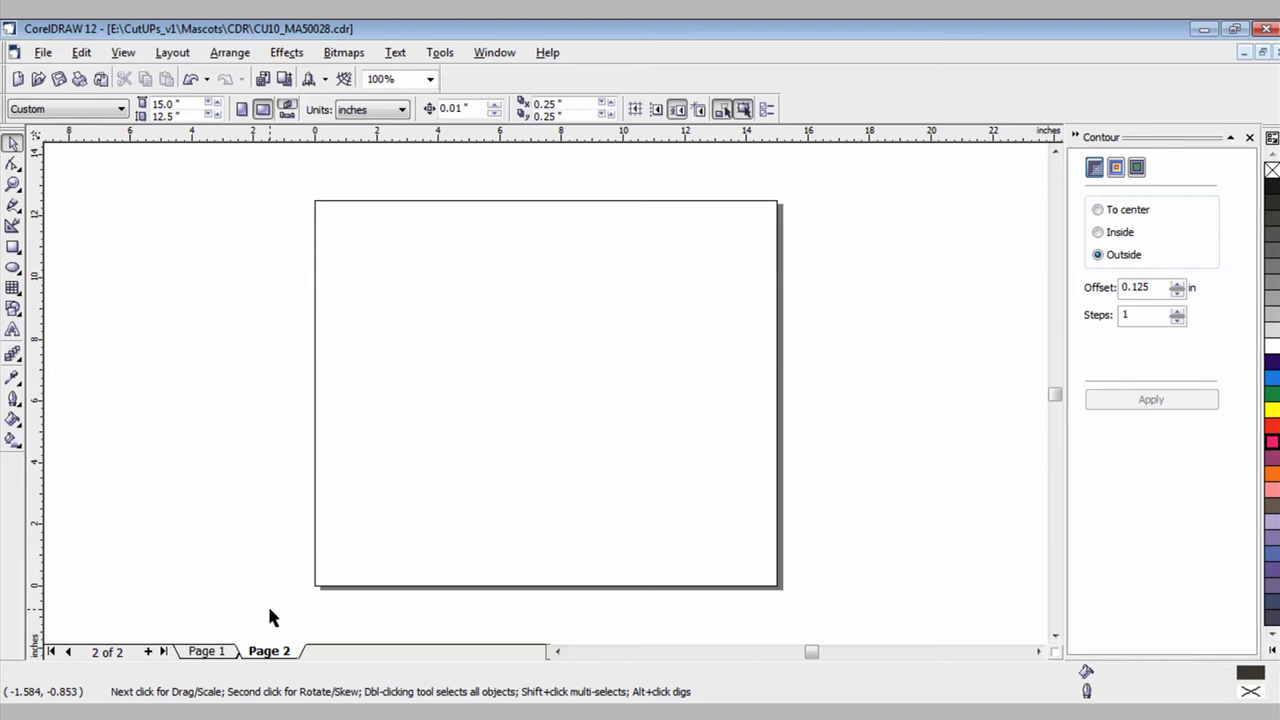
- Open CU3_SC40029.cdr from CutUPs_v1 Soccer > CDR, browsing the folder as Medium icons
{"action": "left_click", "coordinate": [43, 52]}
{"action": "left_click", "coordinate": [66, 110]}
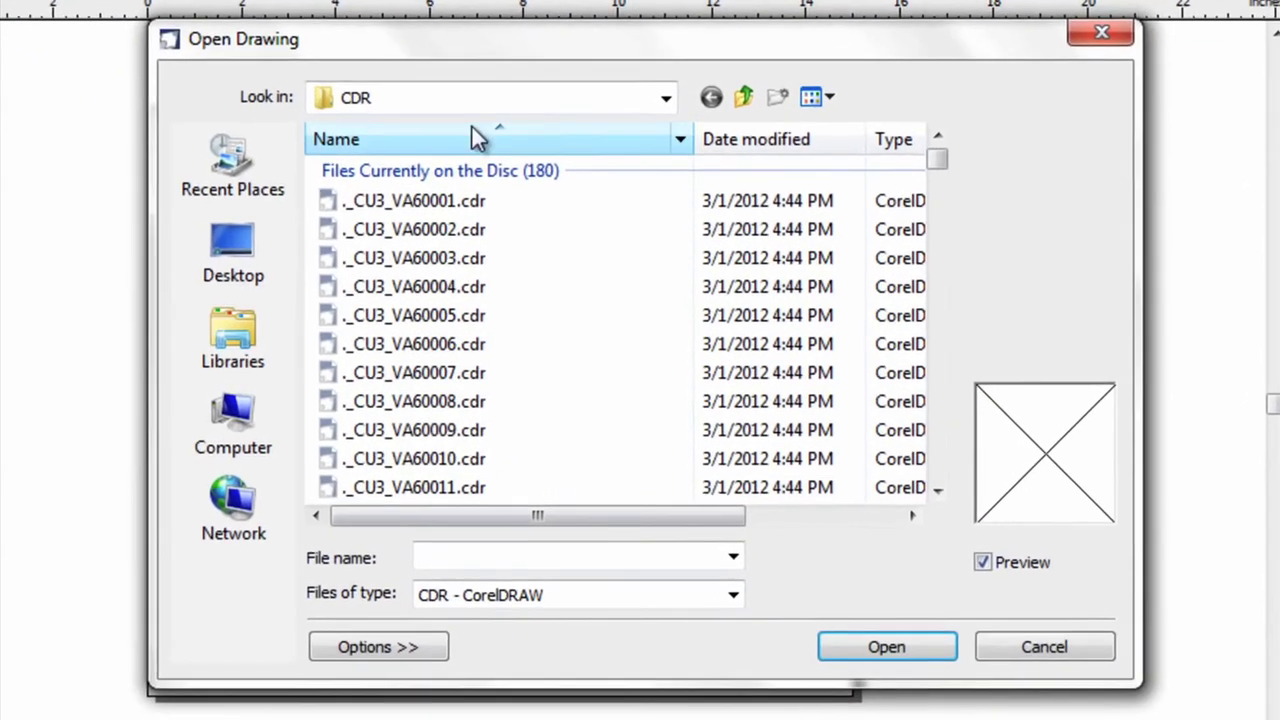
{"action": "left_click", "coordinate": [743, 96]}
{"action": "left_click", "coordinate": [743, 96]}
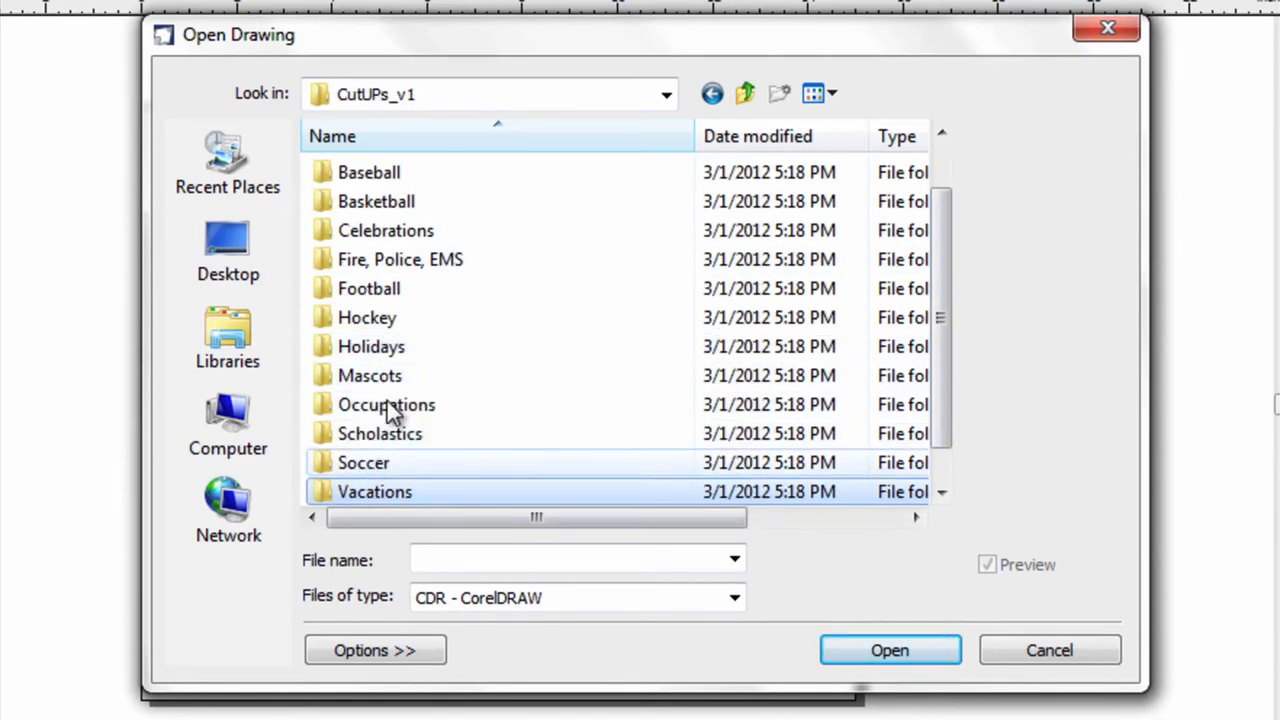
{"action": "double_click", "coordinate": [338, 466]}
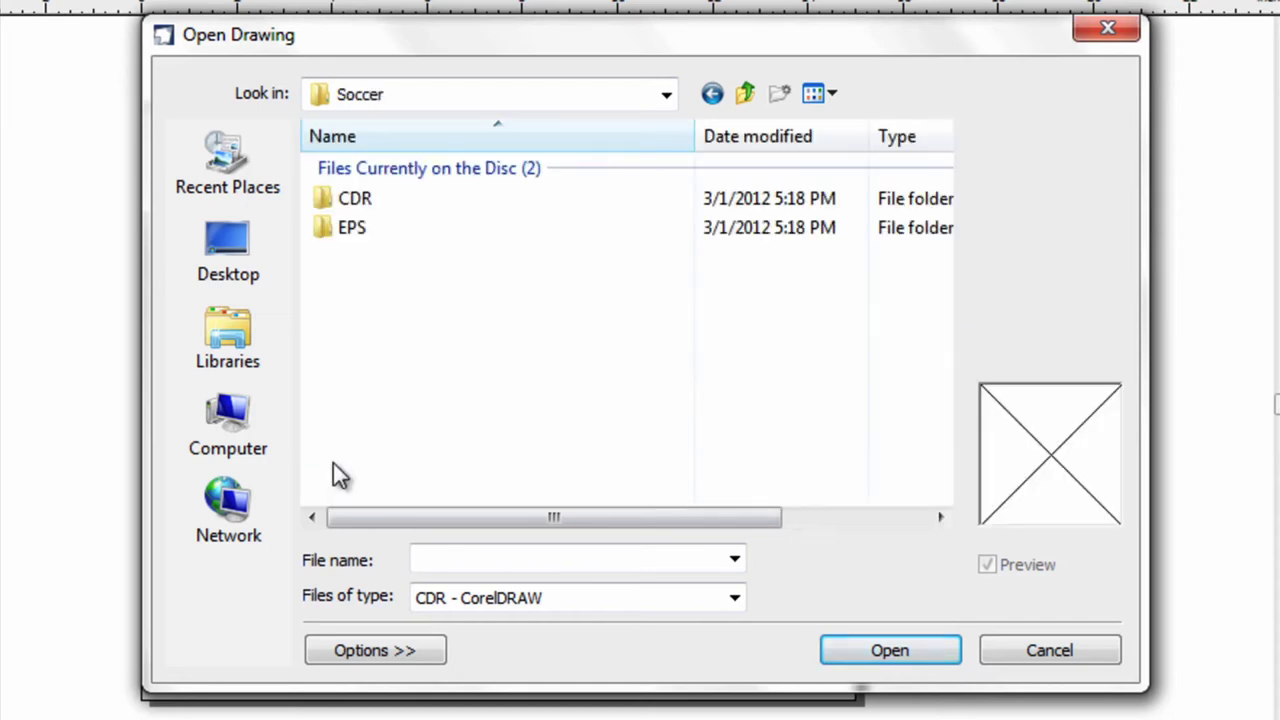
{"action": "double_click", "coordinate": [352, 206]}
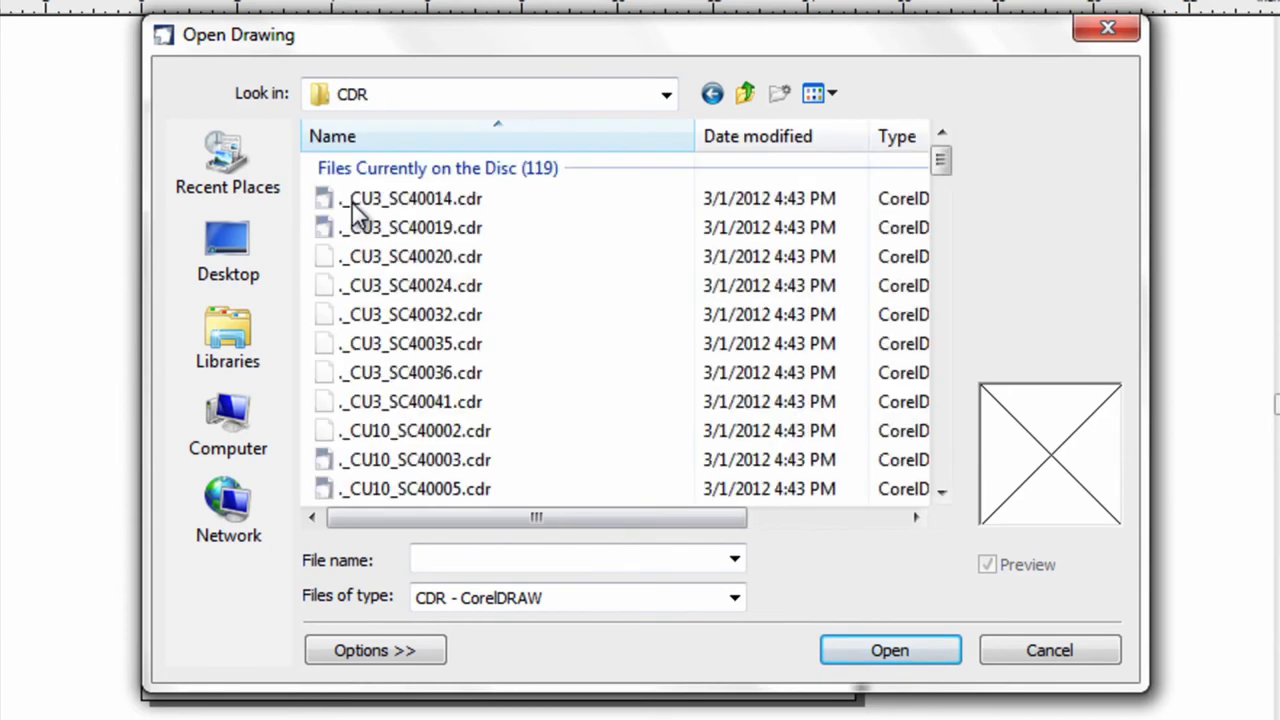
{"action": "left_click", "coordinate": [833, 93]}
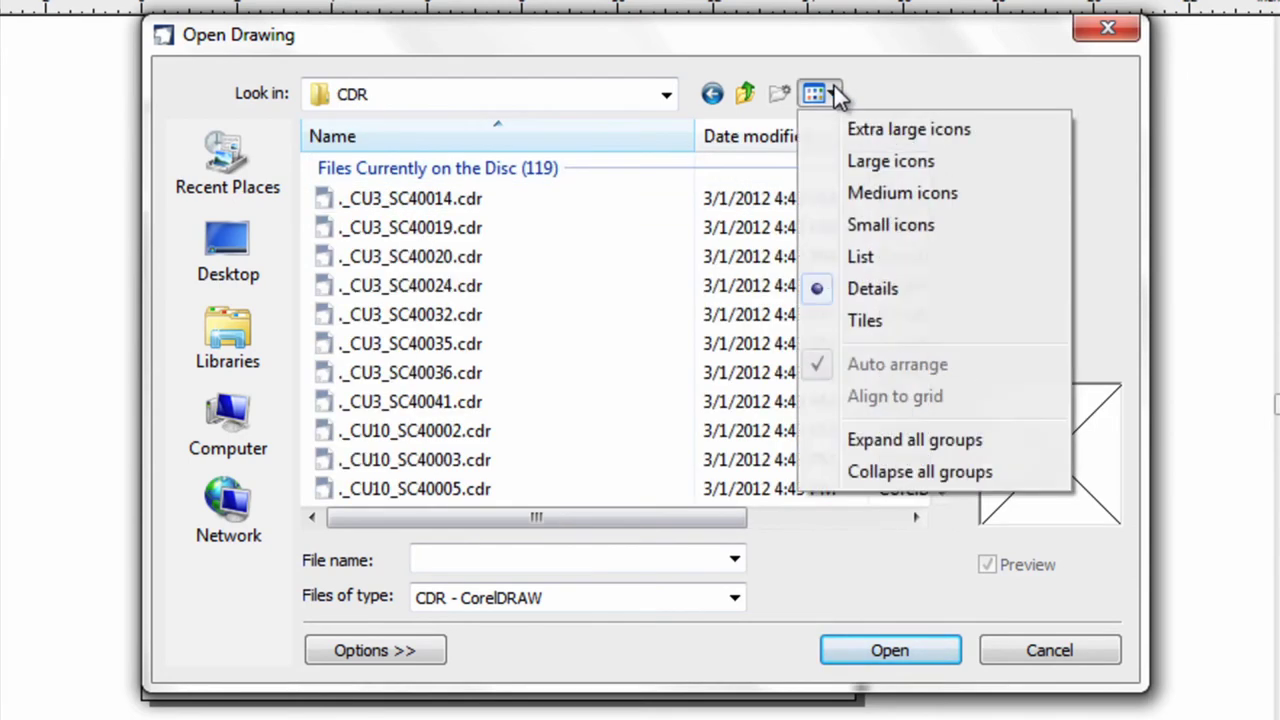
{"action": "left_click", "coordinate": [877, 204]}
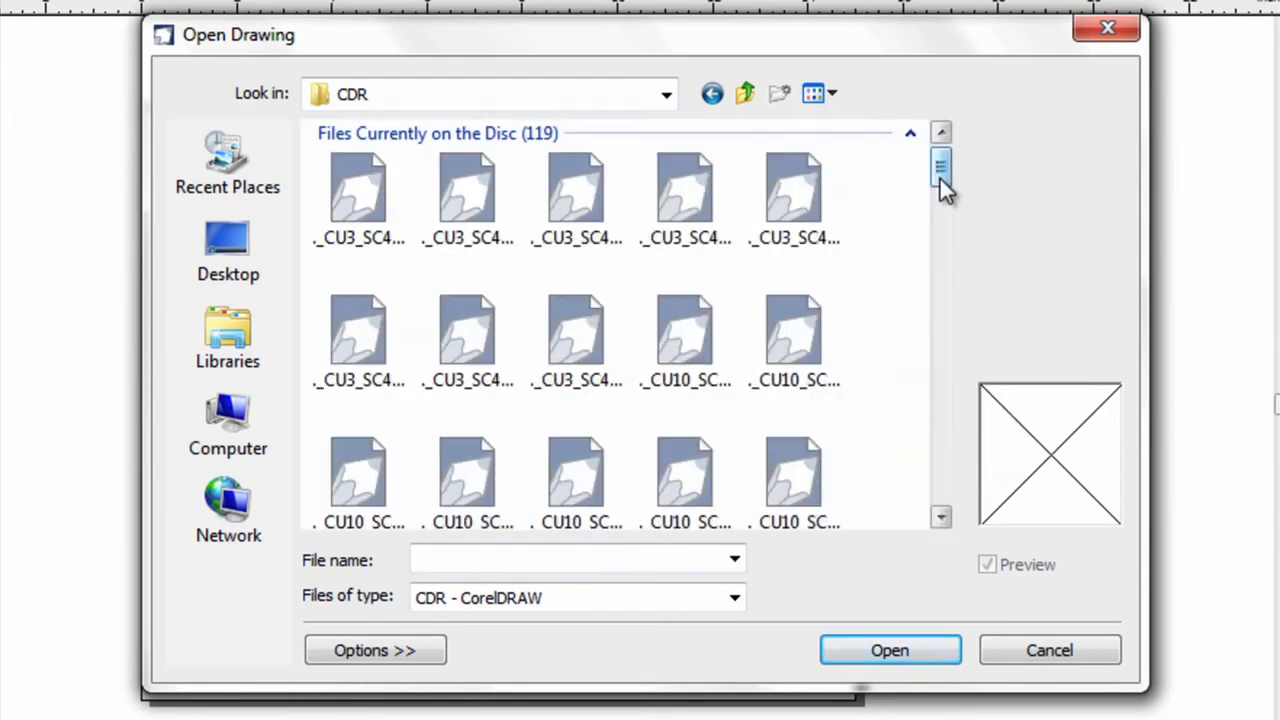
{"action": "left_click", "coordinate": [937, 375]}
{"action": "left_click", "coordinate": [937, 440]}
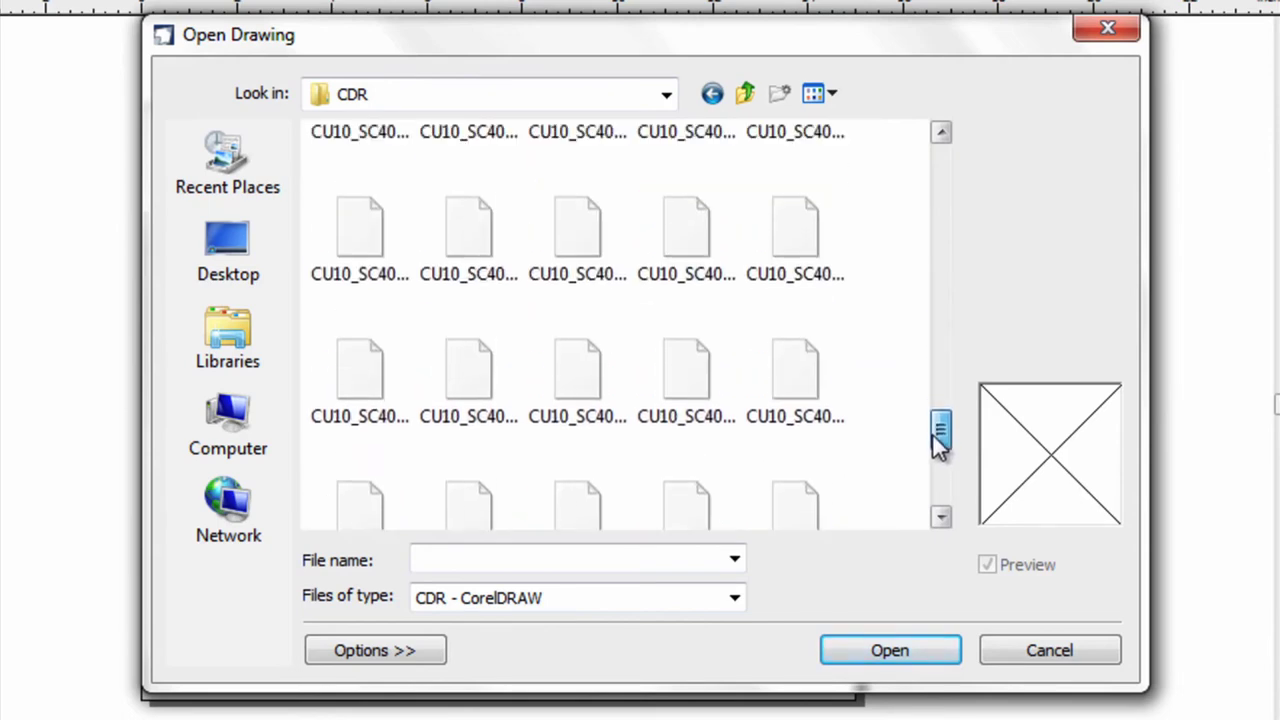
{"action": "left_click_drag", "start_coordinate": [937, 432], "coordinate": [911, 319]}
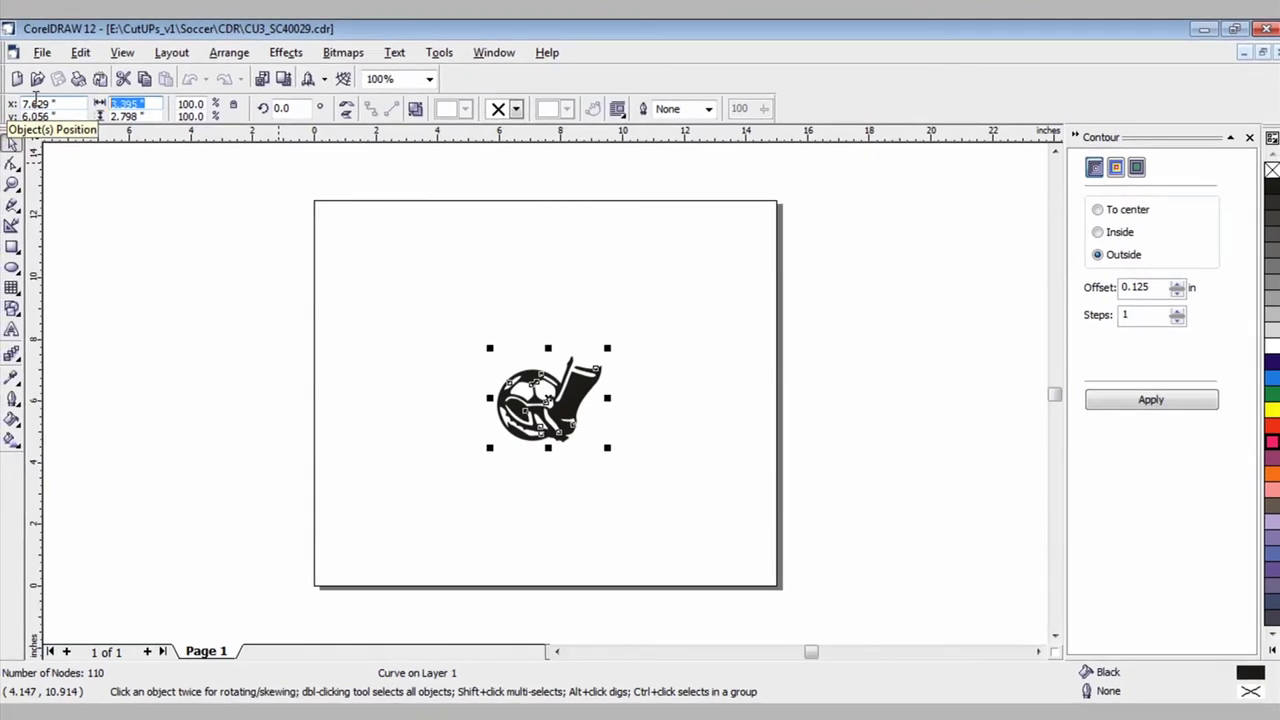
- Resize the soccer graphic to 6 inches wide and move it up and left
{"action": "type", "text": "6"}
{"action": "key", "text": "Return"}
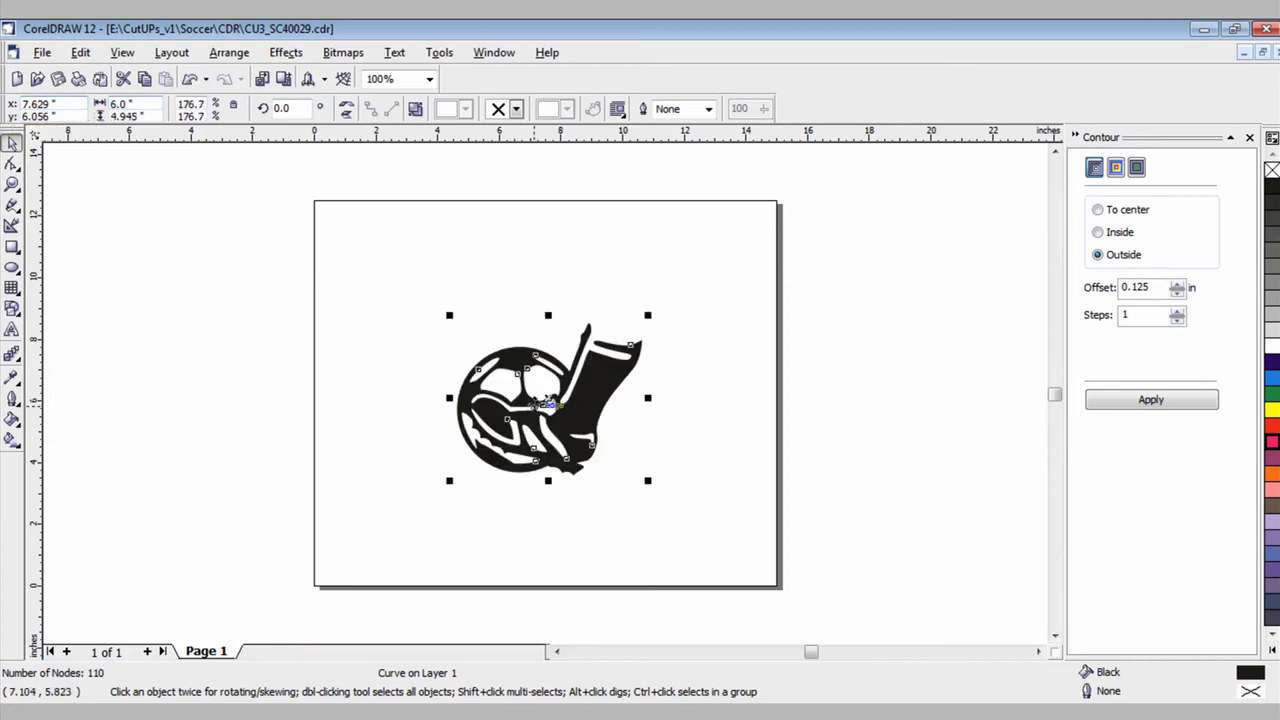
{"action": "left_click_drag", "start_coordinate": [460, 377], "coordinate": [353, 349]}
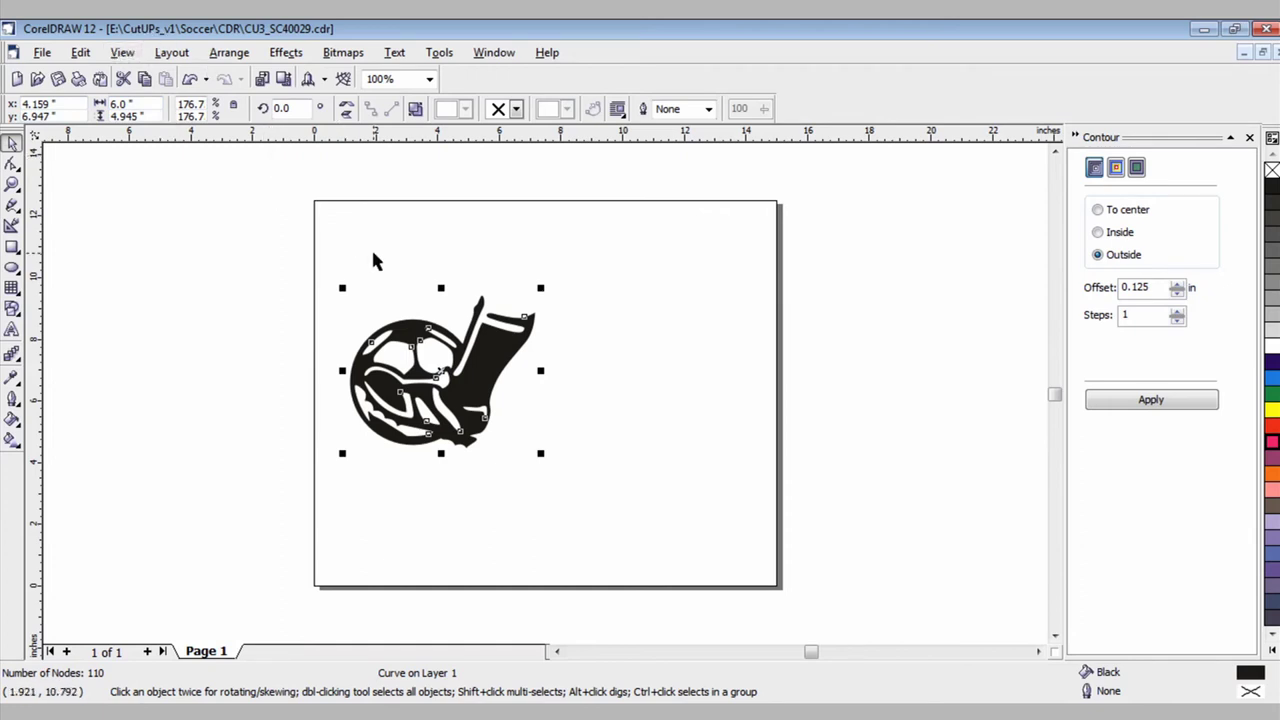
- Copy and paste the soccer graphic, placing the copy to the right of the original
{"action": "right_click", "coordinate": [413, 377]}
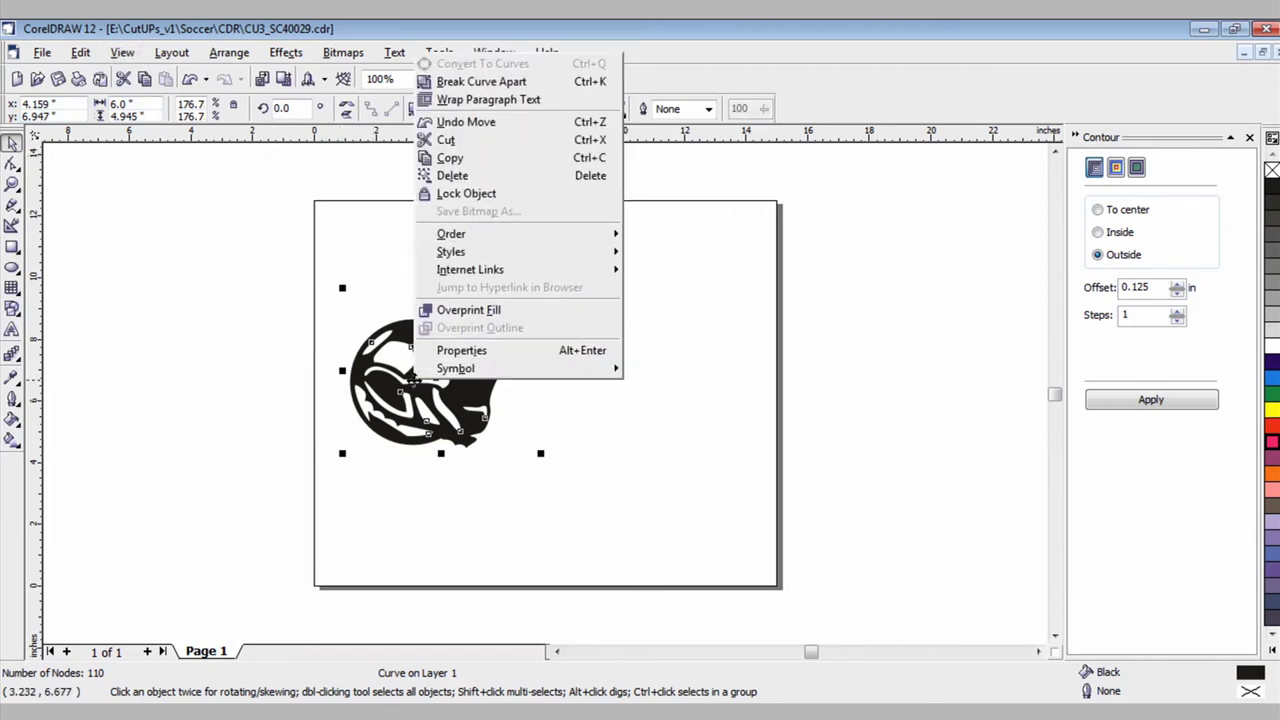
{"action": "left_click", "coordinate": [518, 159]}
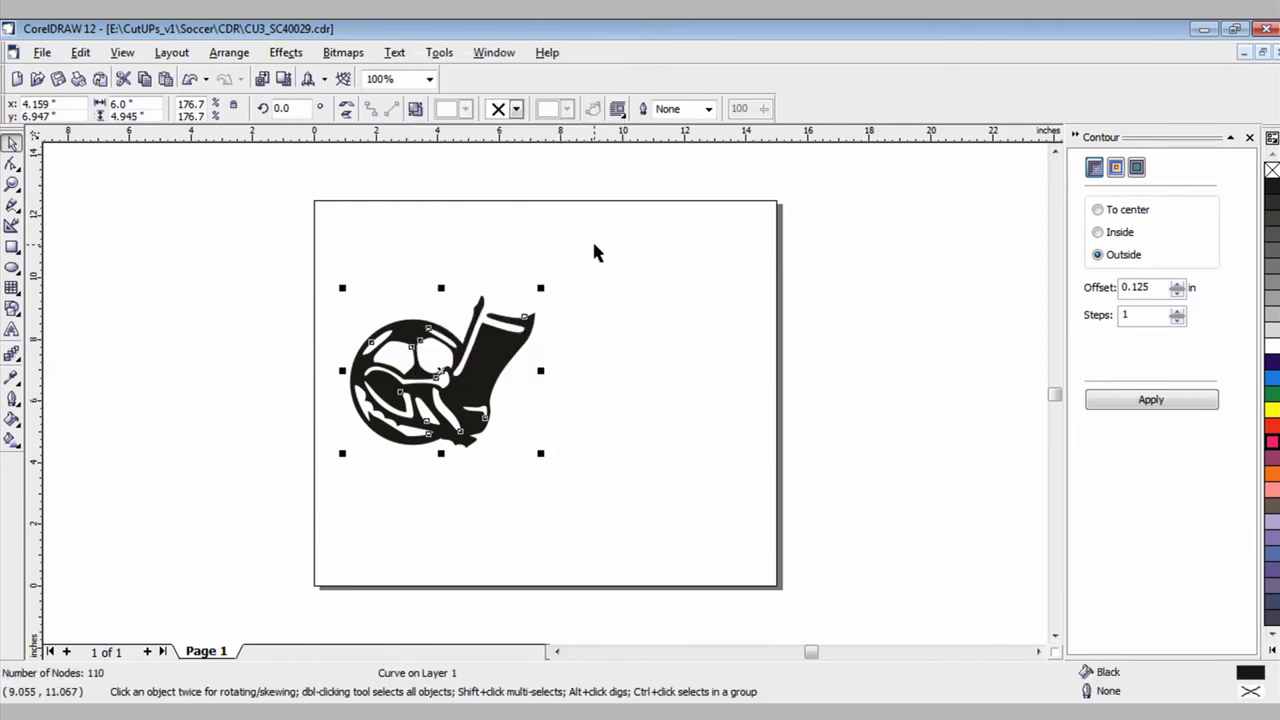
{"action": "right_click", "coordinate": [581, 376]}
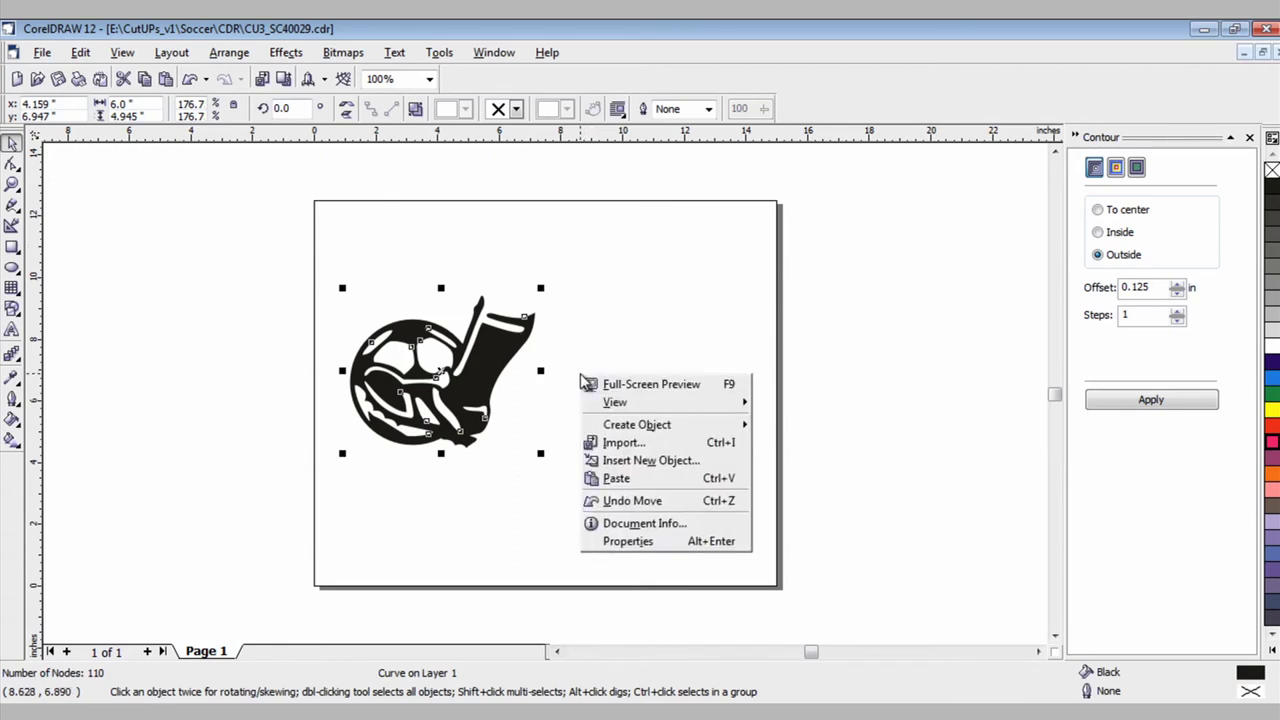
{"action": "left_click", "coordinate": [629, 481]}
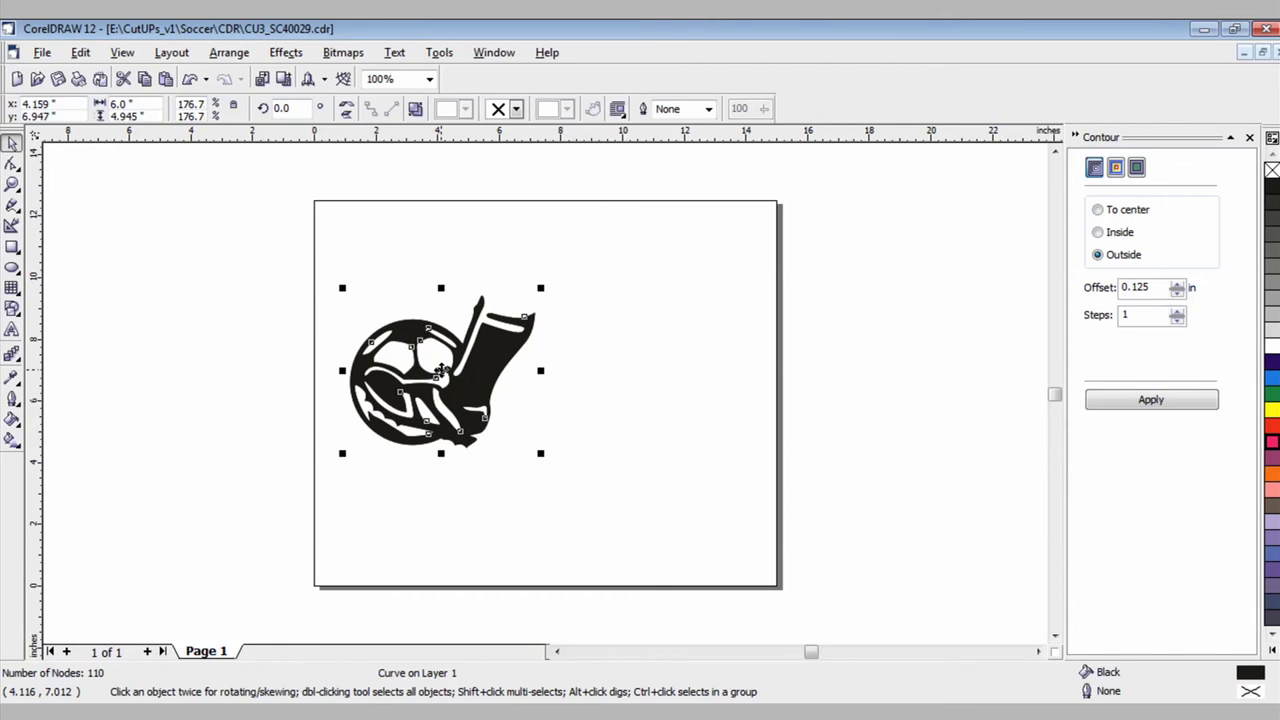
{"action": "left_click_drag", "start_coordinate": [441, 371], "coordinate": [653, 380]}
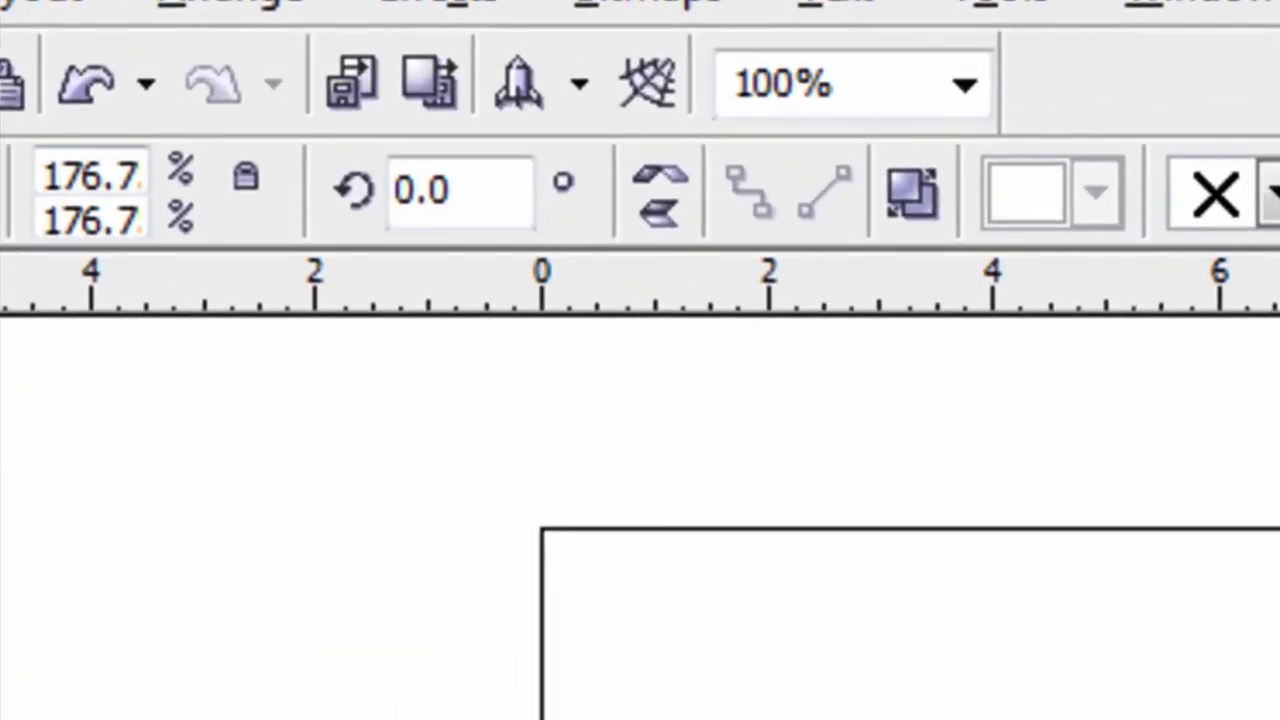
- Mirror the right copy to face the original and align both silhouettes on their horizontal centres
{"action": "left_click", "coordinate": [662, 200]}
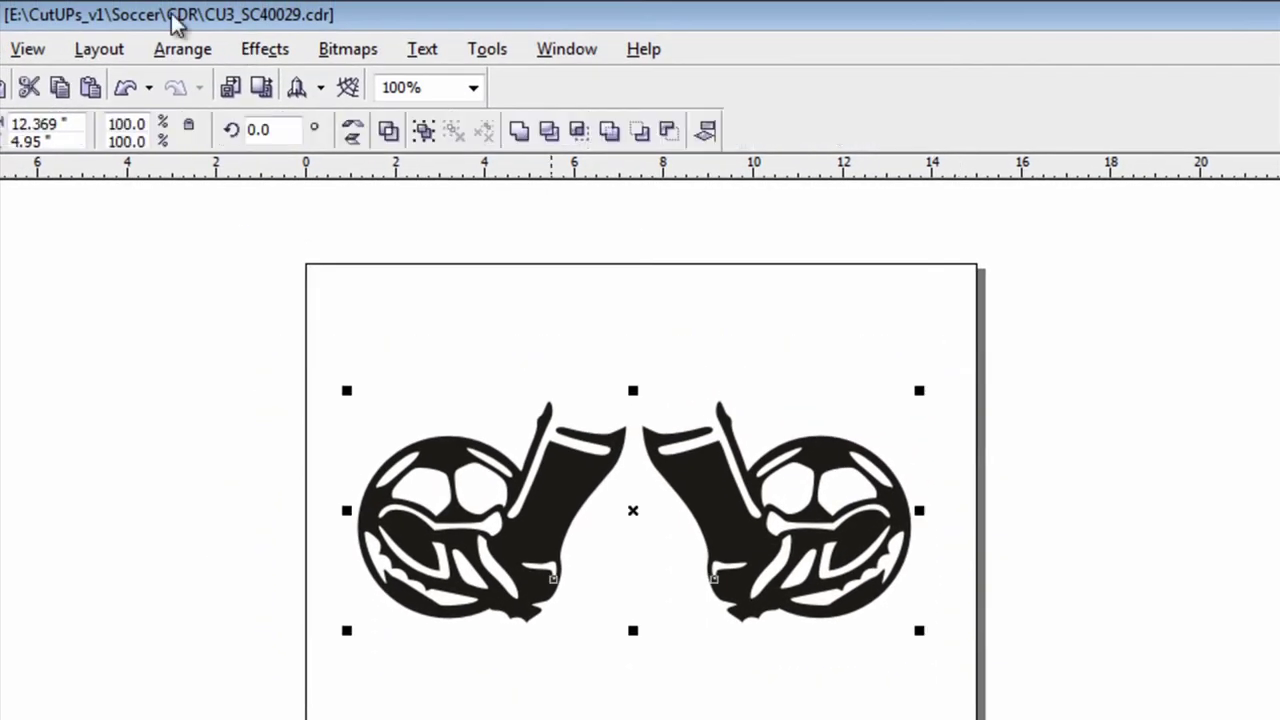
{"action": "left_click", "coordinate": [170, 48]}
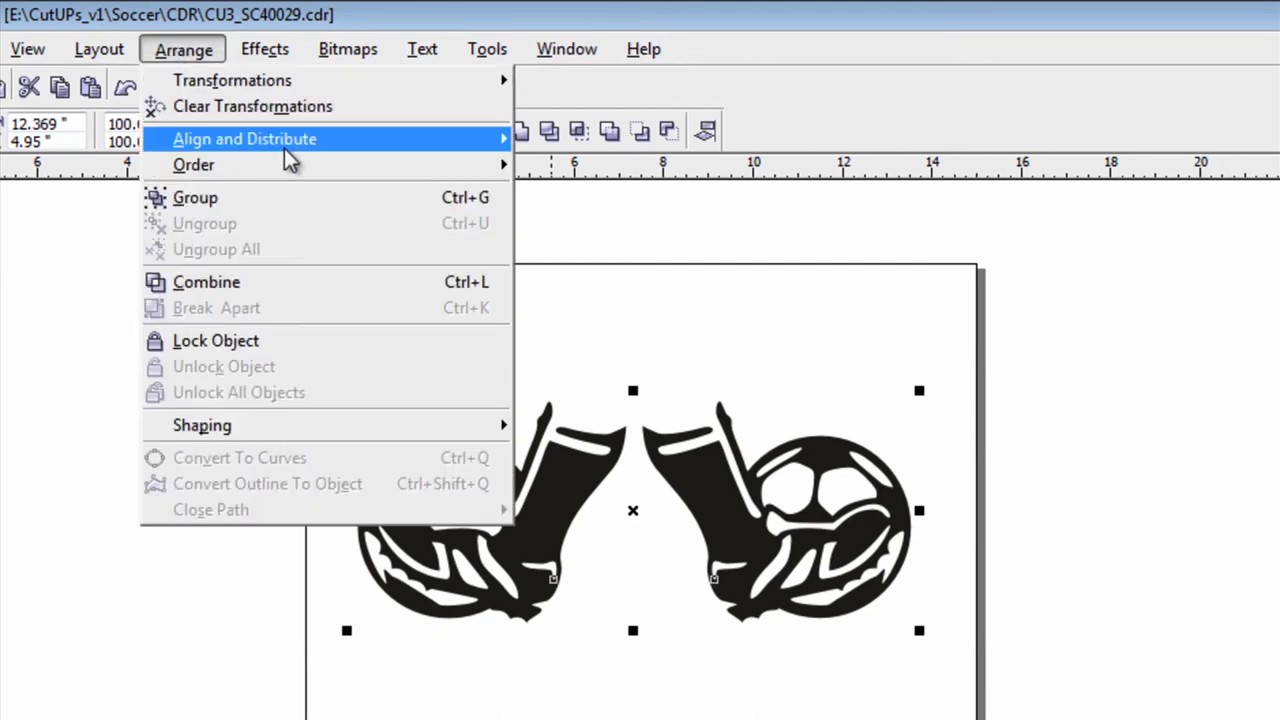
{"action": "mouse_move", "coordinate": [288, 152]}
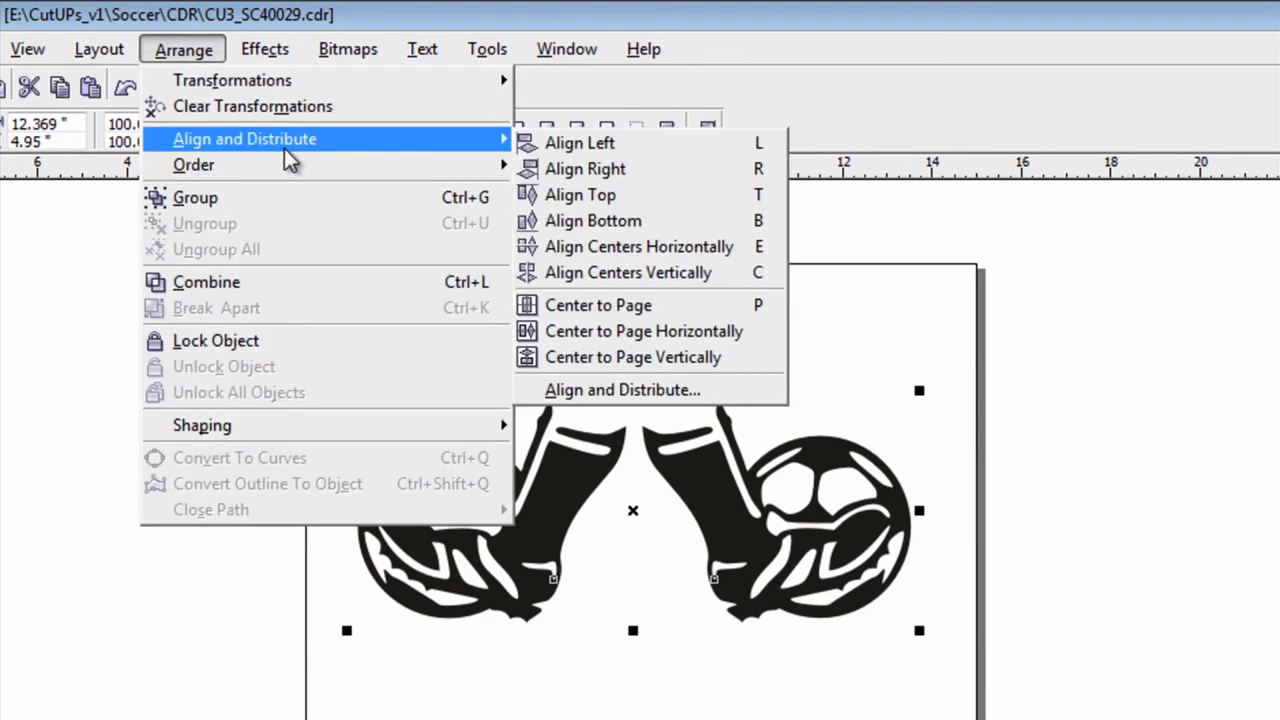
{"action": "left_click", "coordinate": [596, 252]}
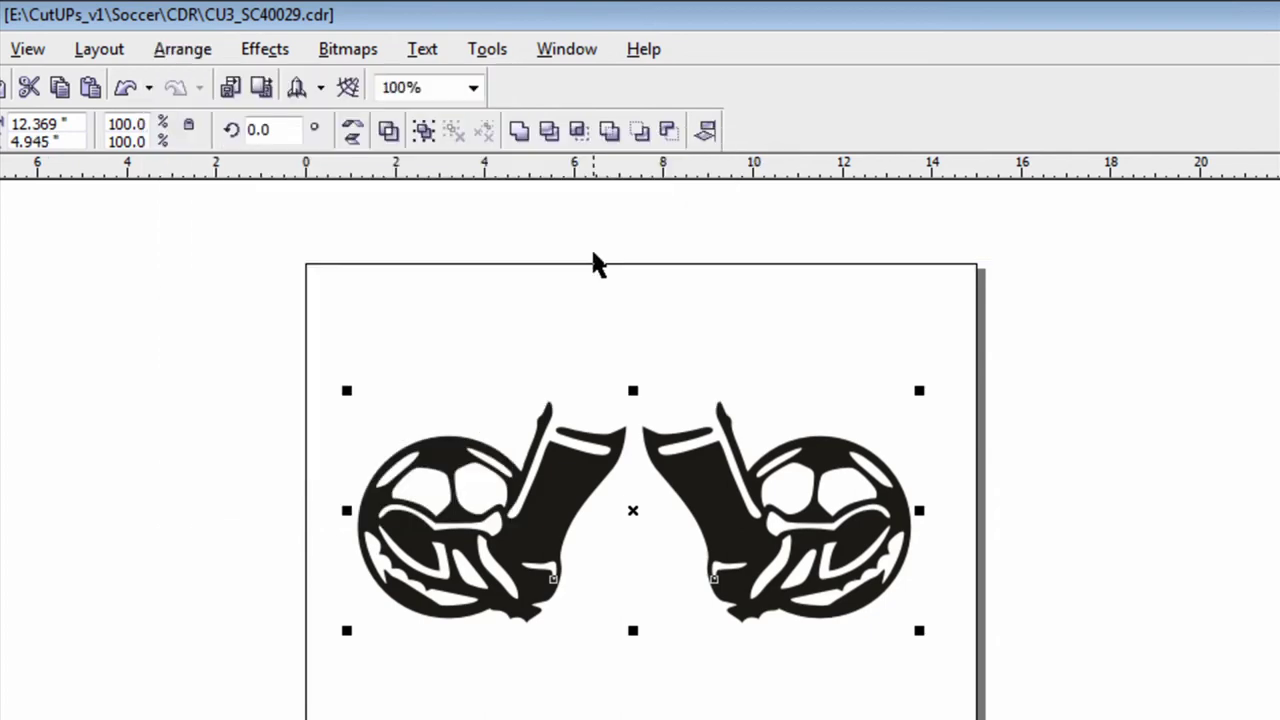
{"action": "key", "text": "Escape"}
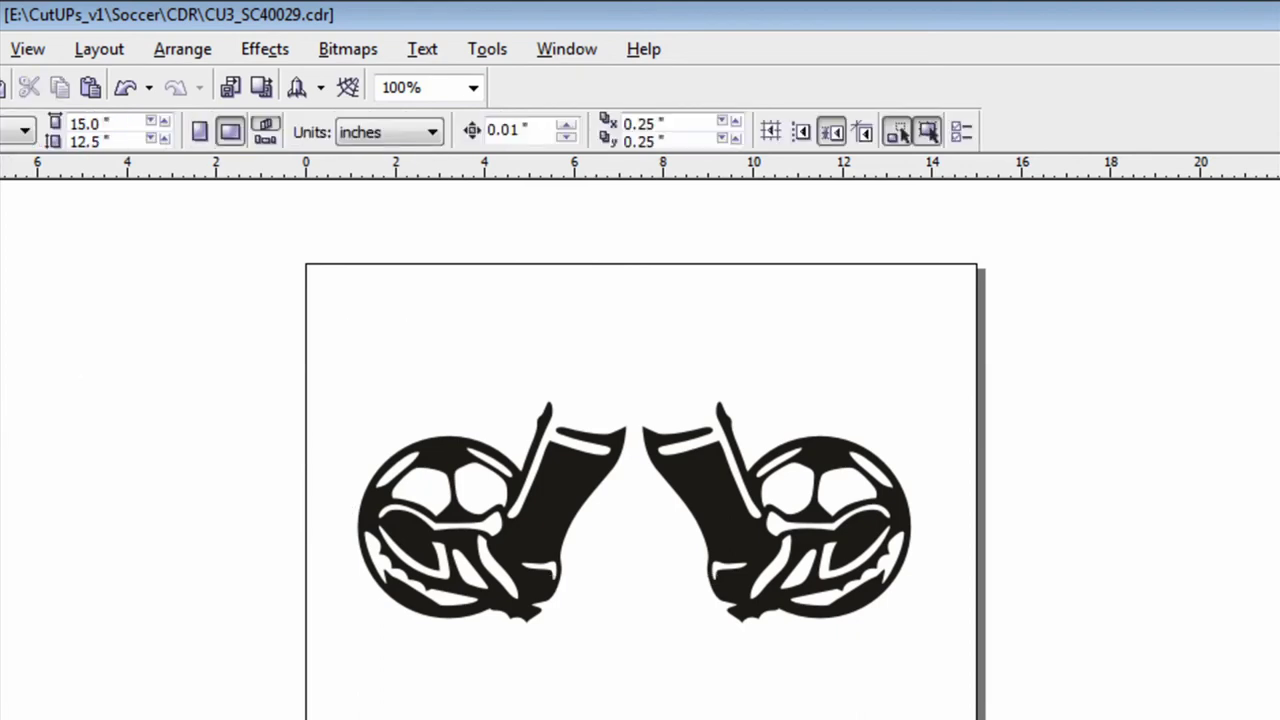
- Type 'HEMPFIELD BOYS SOCCER' in the Microdot font below the two silhouettes
{"action": "key", "text": "F8"}
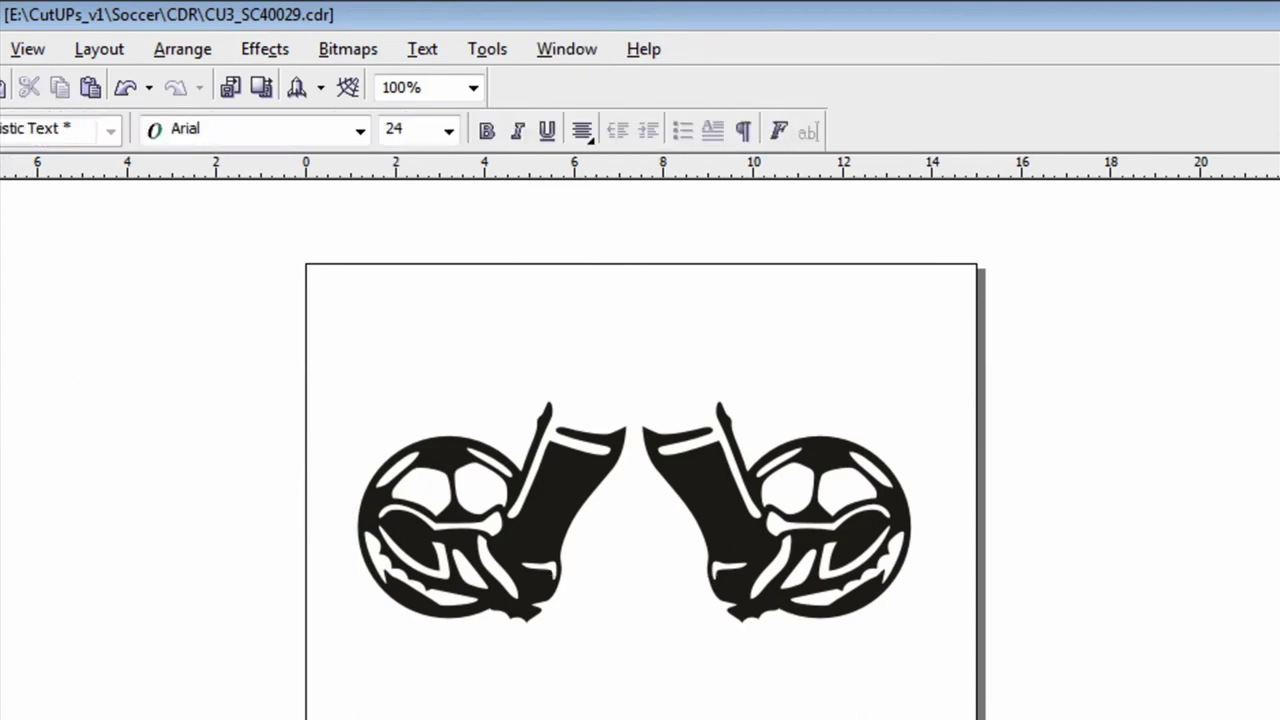
{"action": "left_click", "coordinate": [482, 690]}
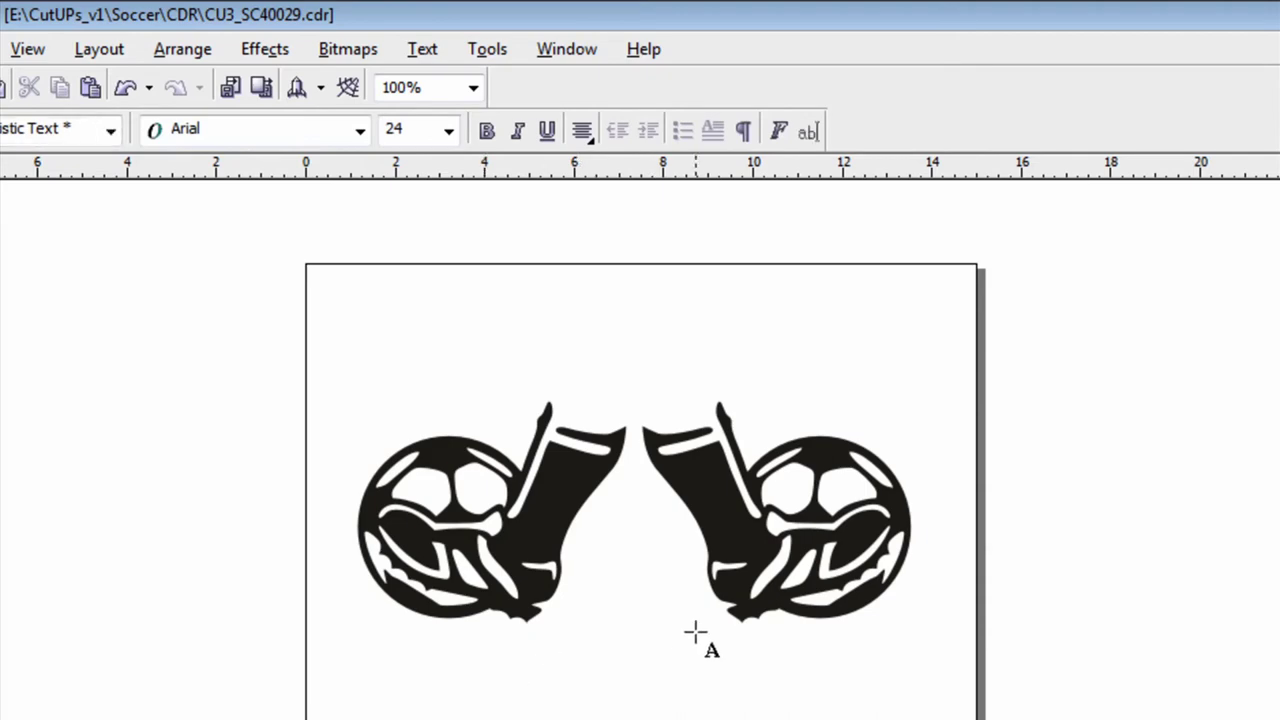
{"action": "left_click", "coordinate": [360, 130]}
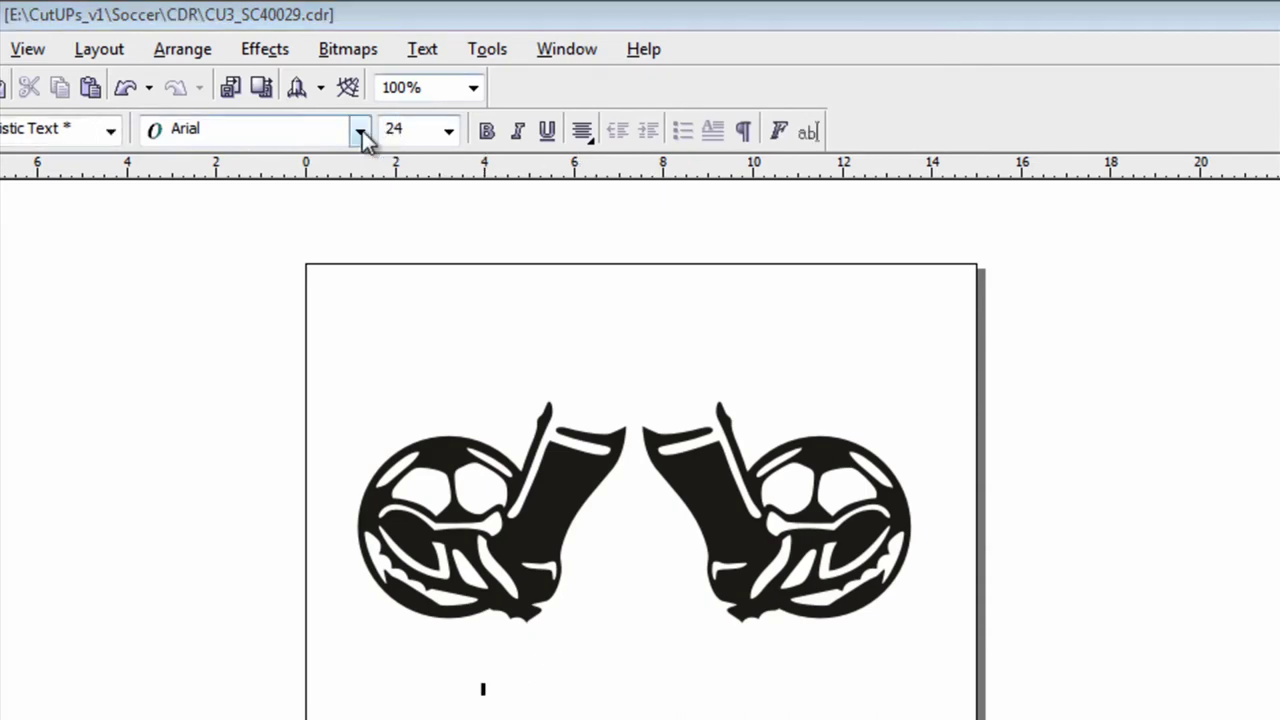
{"action": "left_click_drag", "start_coordinate": [458, 285], "coordinate": [440, 600]}
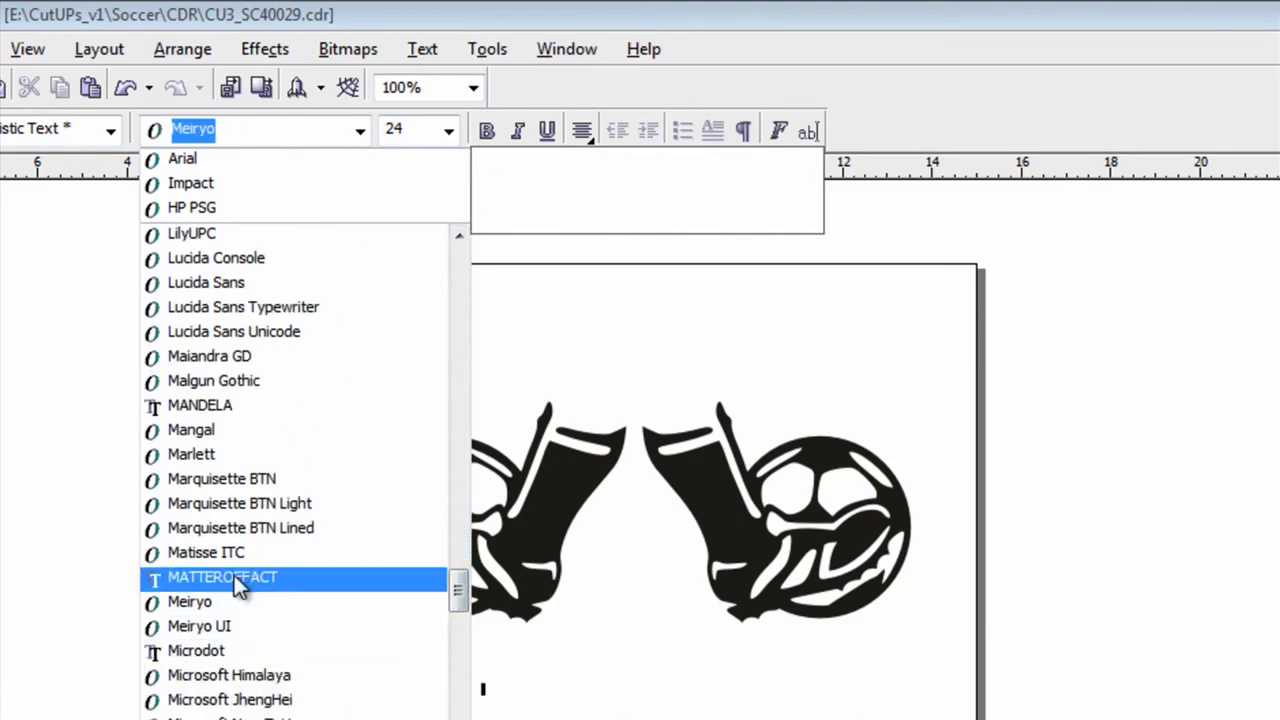
{"action": "left_click", "coordinate": [228, 648]}
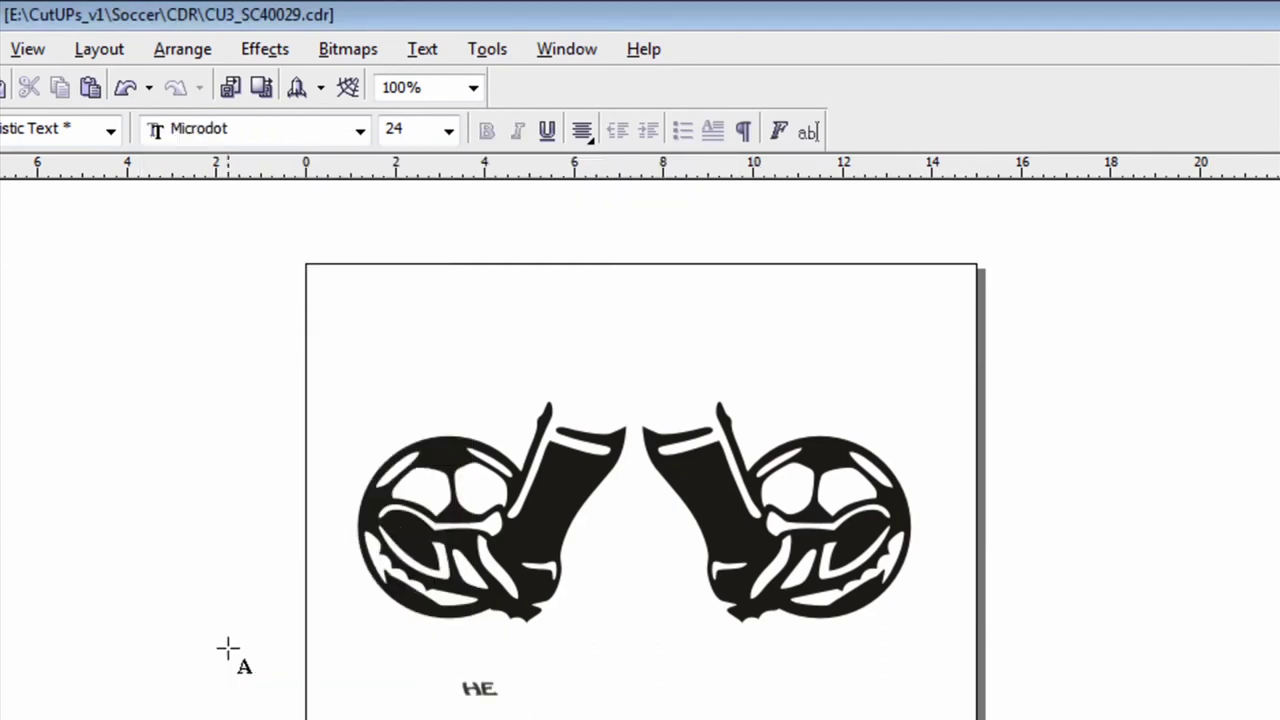
{"action": "type", "text": "MPFIEL"}
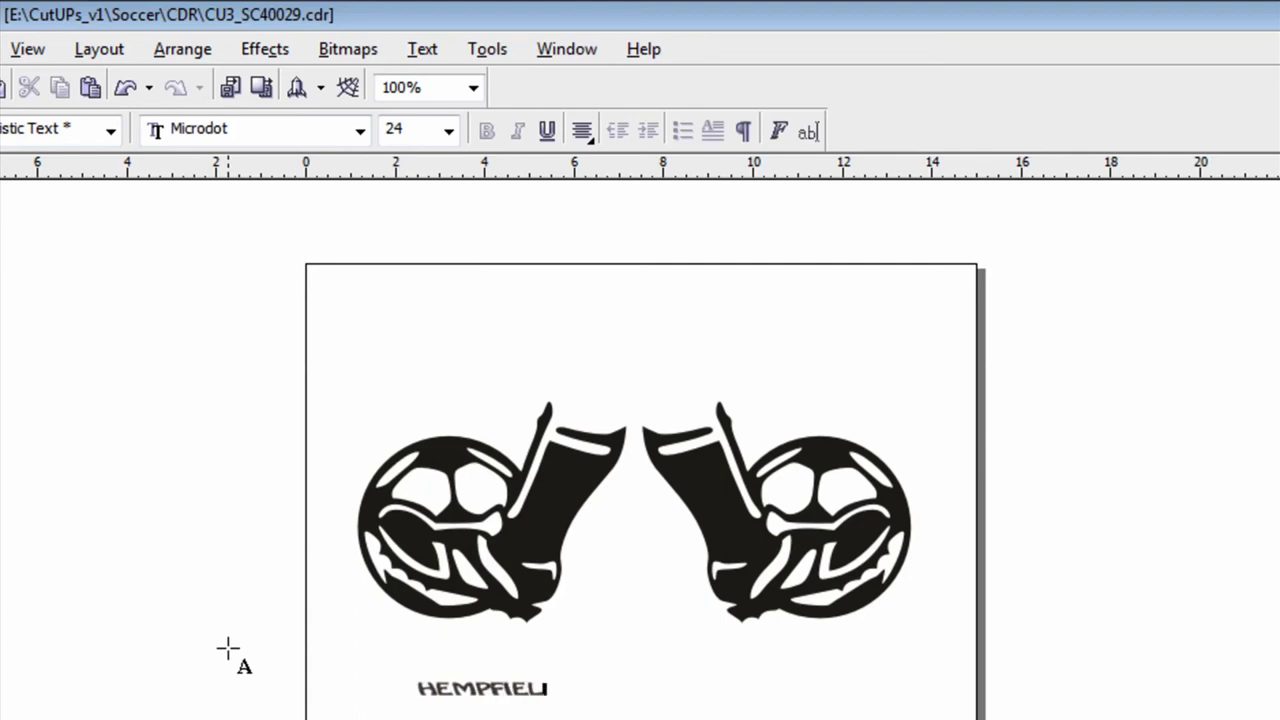
{"action": "type", "text": "D S"}
{"action": "key", "text": "BackSpace"}
{"action": "key", "text": "BackSpace"}
{"action": "type", "text": "B"}
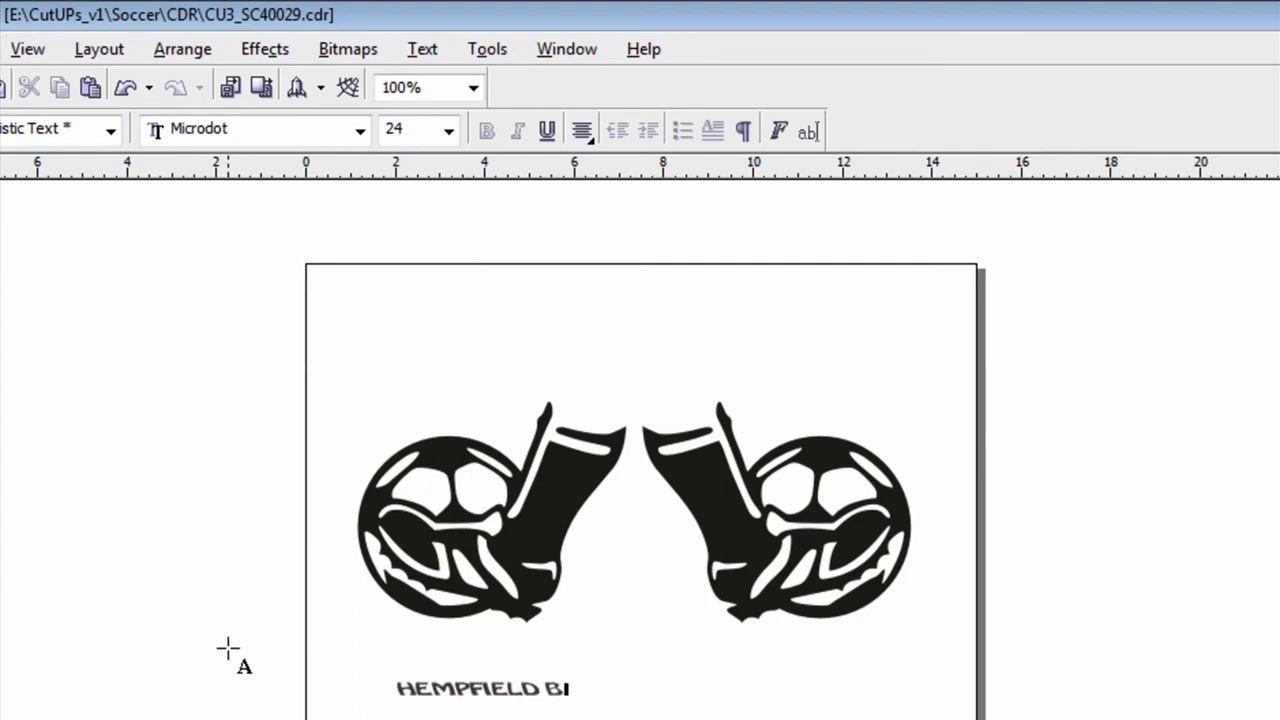
{"action": "type", "text": "OYS SOCCER"}
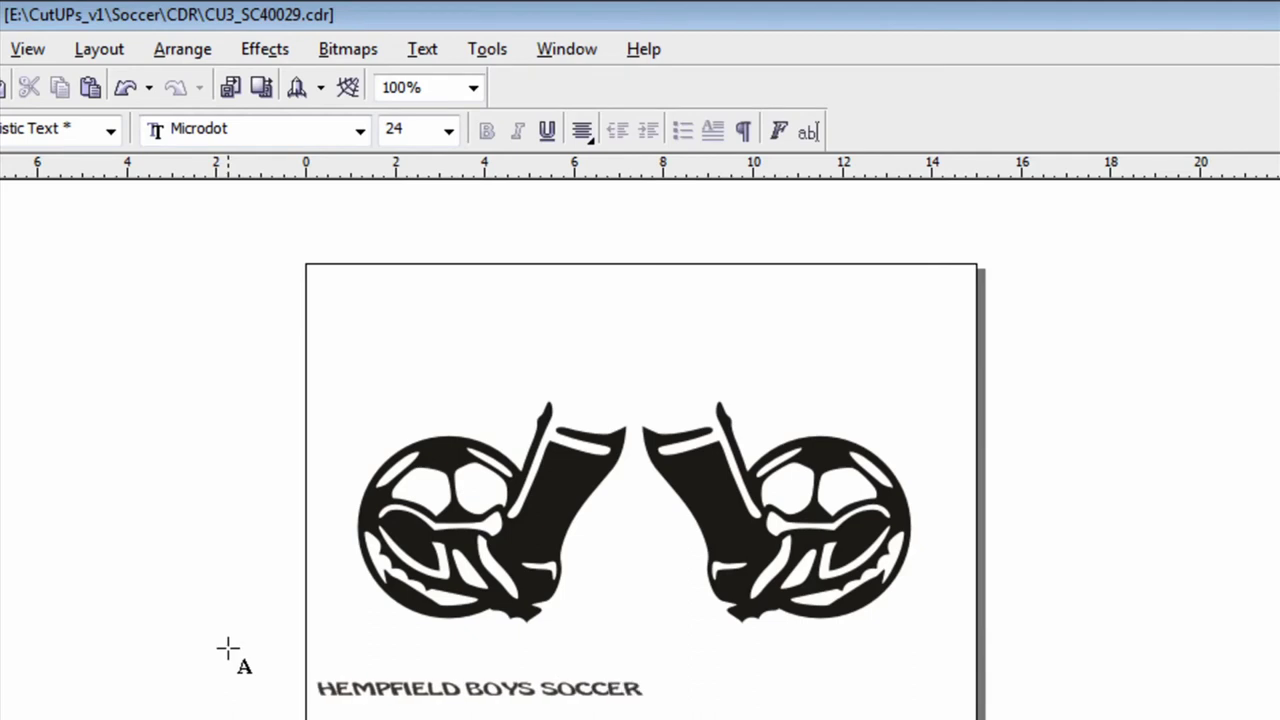
{"action": "key", "text": "ctrl+space"}
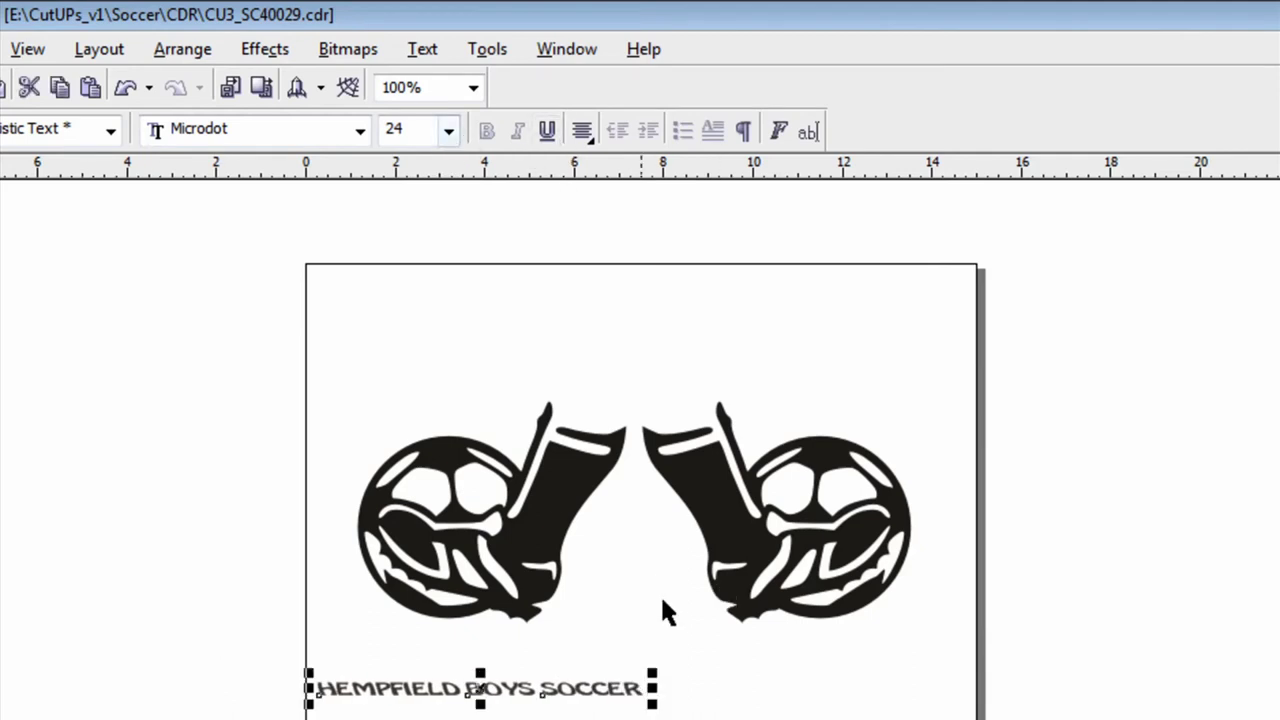
{"action": "left_click", "coordinate": [200, 45]}
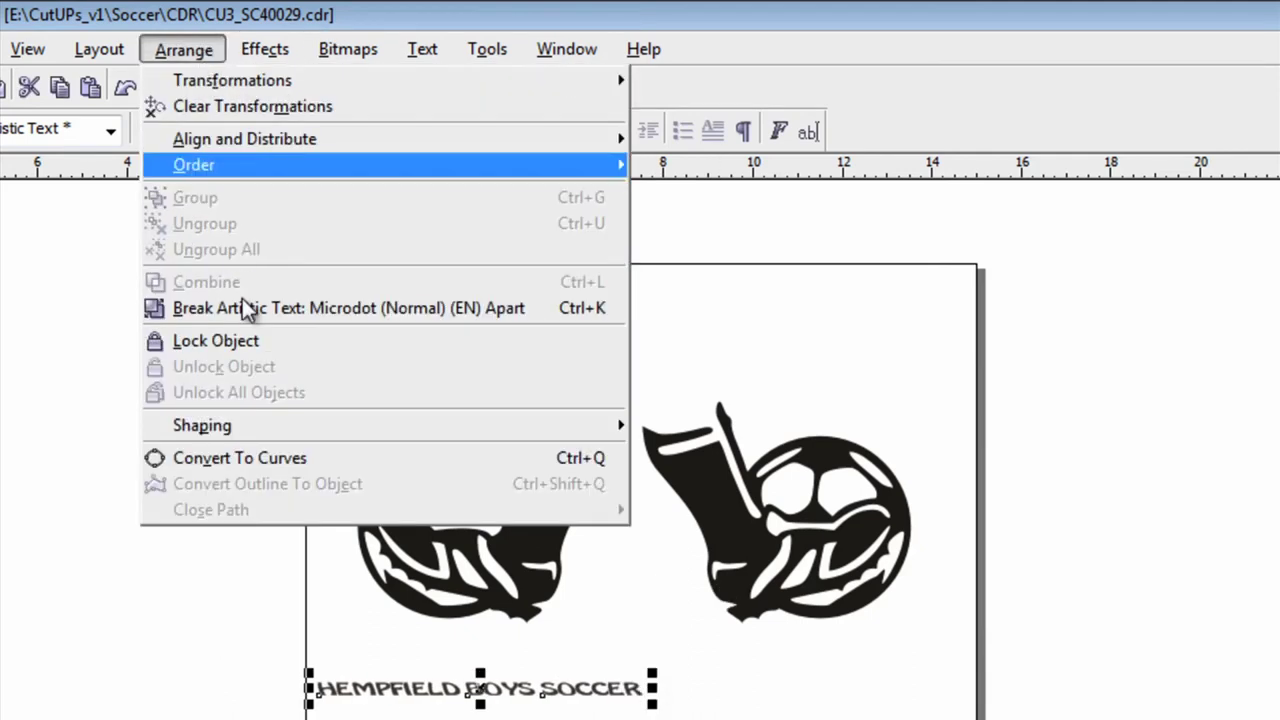
- Convert the heading to curves, stretch it several times taller and move it over the boots
{"action": "left_click", "coordinate": [239, 457]}
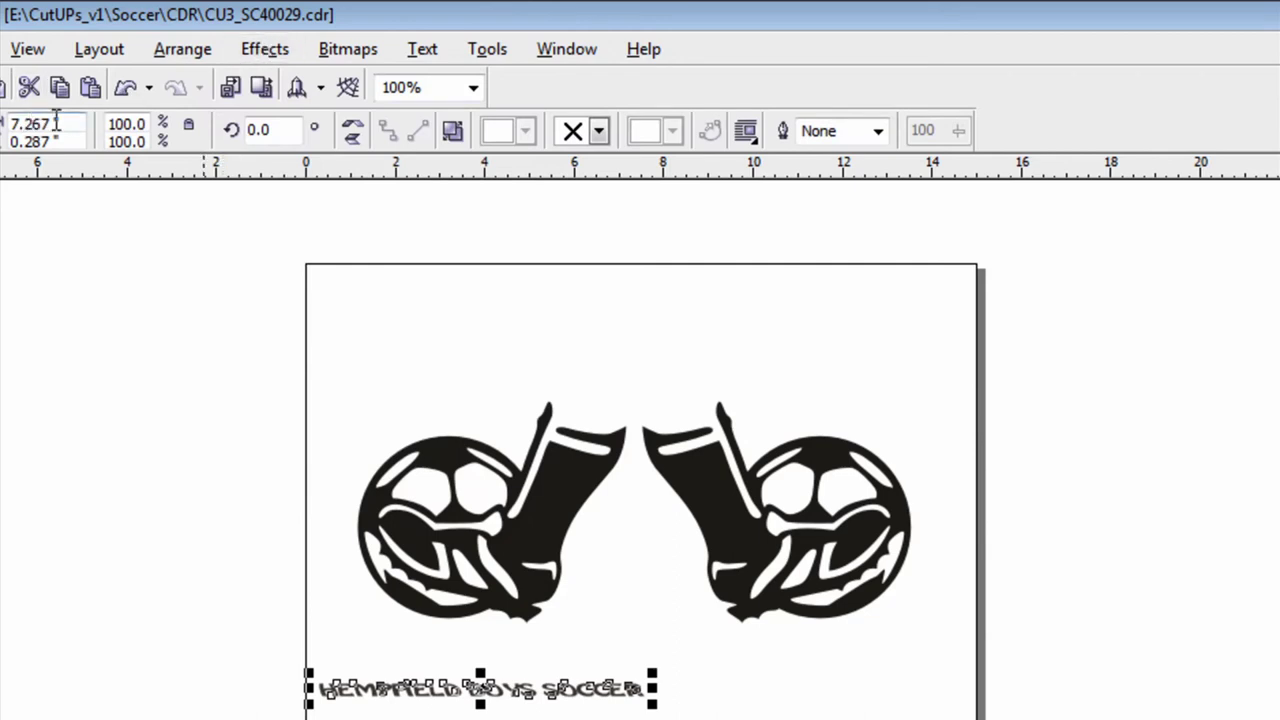
{"action": "left_click_drag", "start_coordinate": [491, 662], "coordinate": [793, 667]}
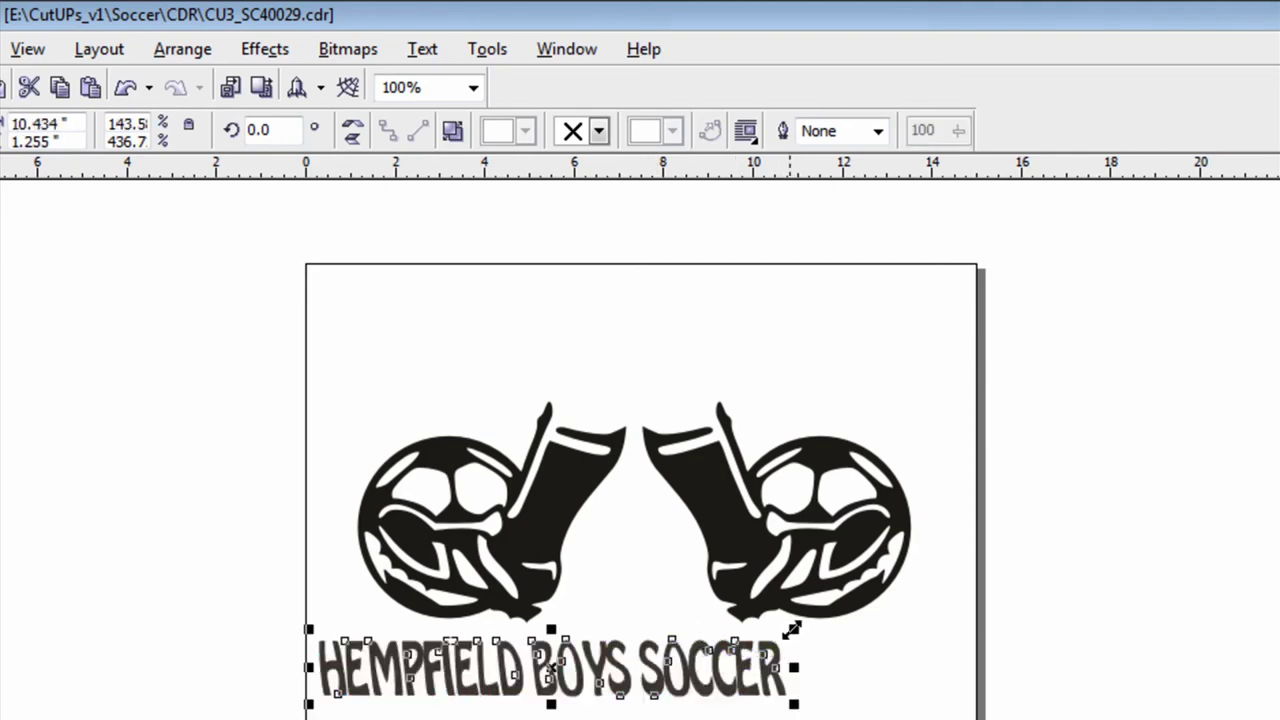
{"action": "left_click_drag", "start_coordinate": [578, 648], "coordinate": [646, 508]}
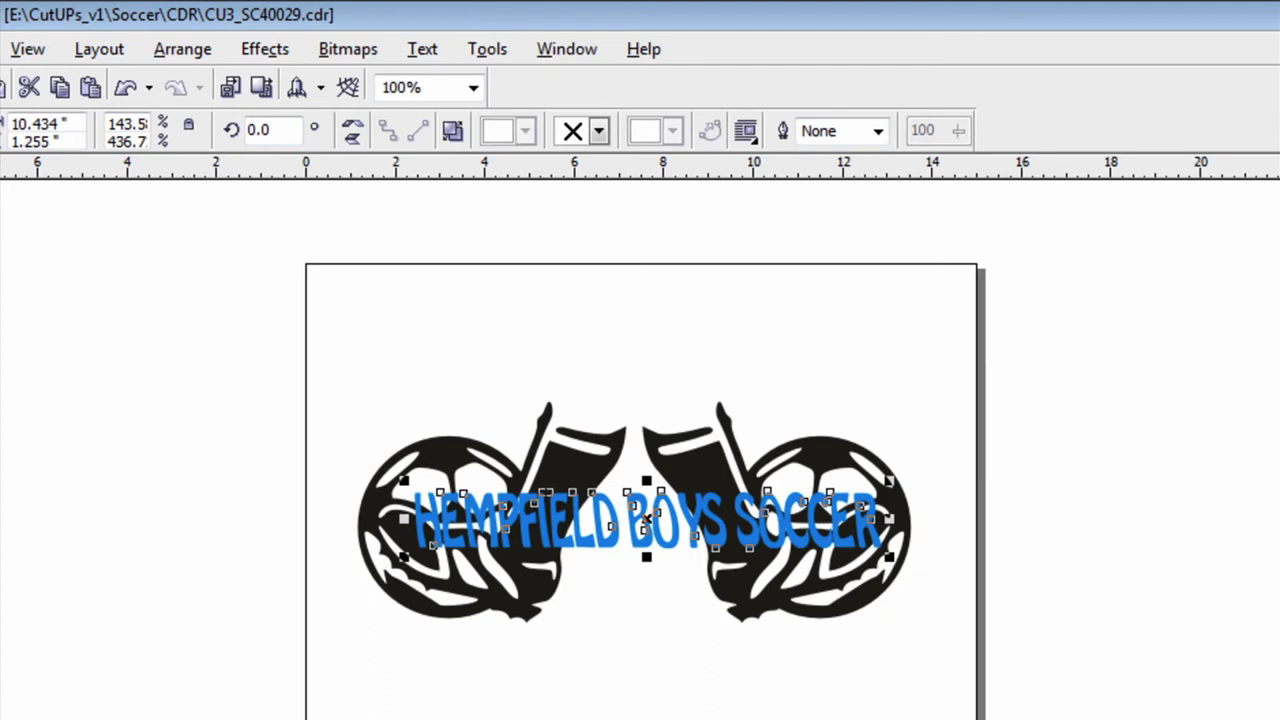
- Enlarge the blue lettering slightly and nudge it into place across the silhouettes
{"action": "left_click", "coordinate": [713, 350]}
{"action": "left_click", "coordinate": [574, 540]}
{"action": "left_click_drag", "start_coordinate": [405, 558], "coordinate": [354, 600]}
{"action": "left_click_drag", "start_coordinate": [672, 505], "coordinate": [679, 501]}
{"action": "left_click", "coordinate": [447, 313]}
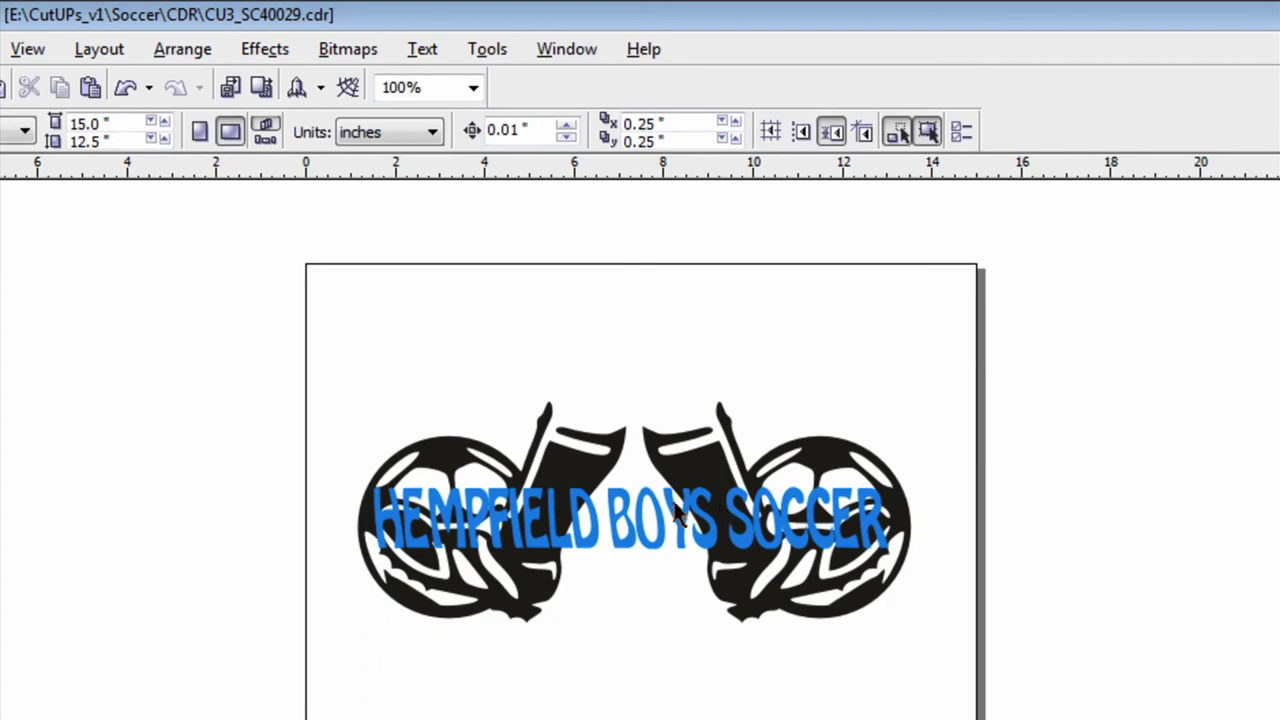
- Give the blue heading a 0.125-inch outside contour and break the contour apart from the lettering
{"action": "left_click", "coordinate": [577, 525]}
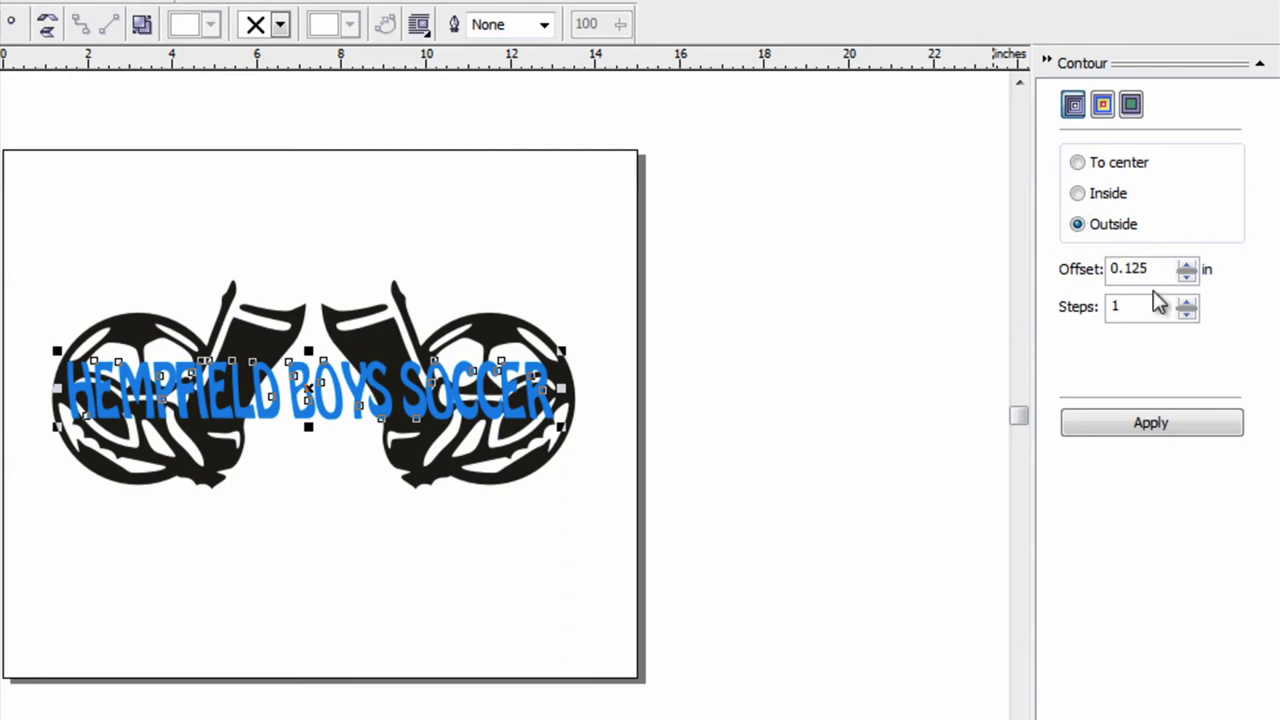
{"action": "left_click", "coordinate": [1122, 424]}
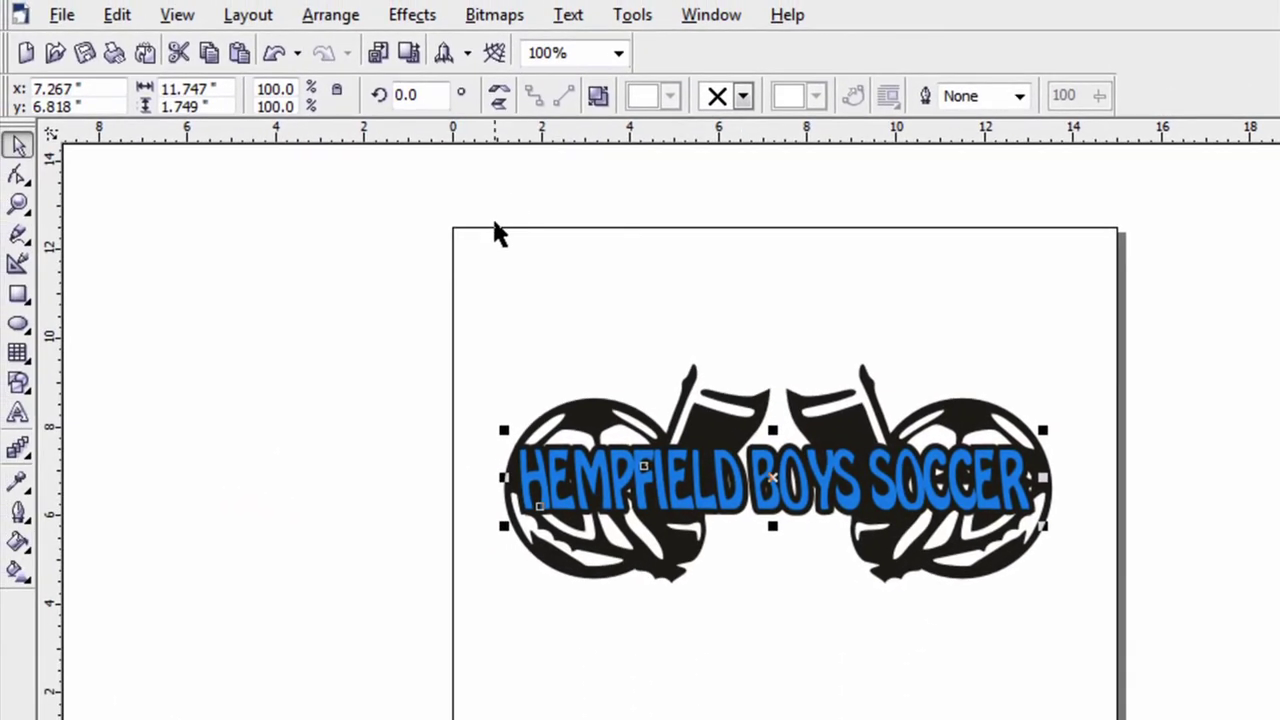
{"action": "left_click", "coordinate": [318, 18]}
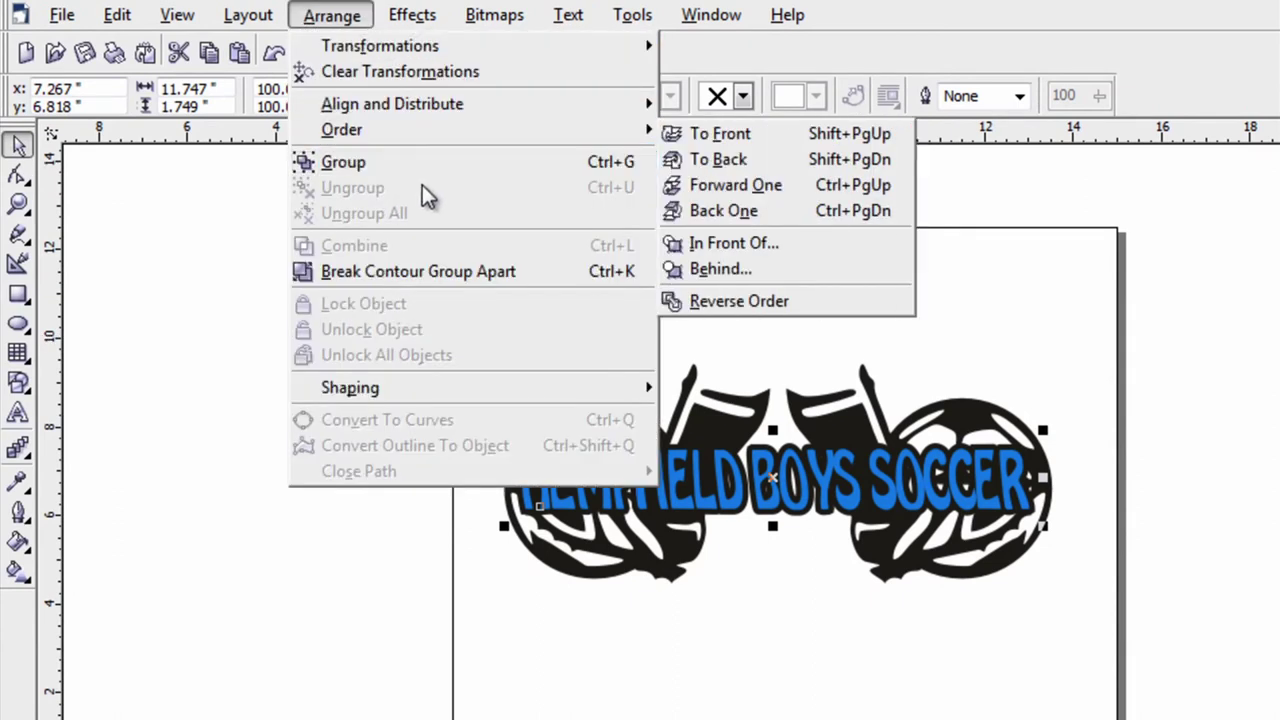
{"action": "left_click", "coordinate": [408, 272]}
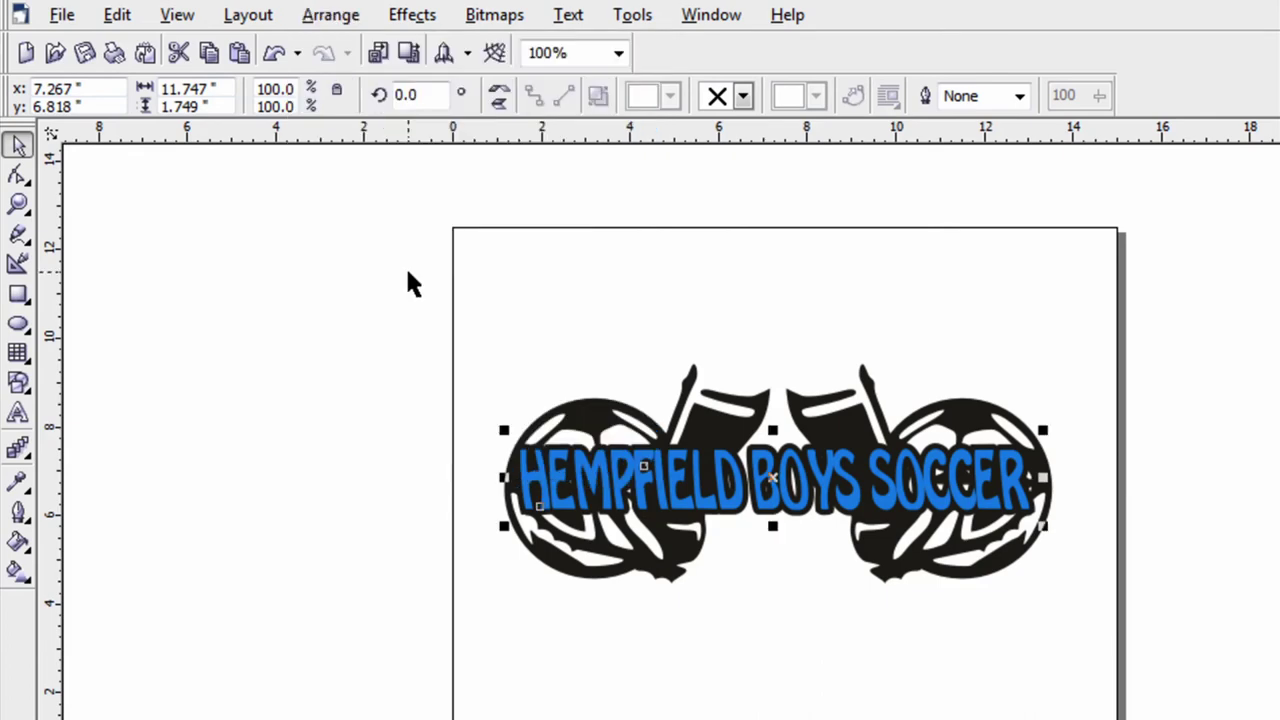
{"action": "left_click", "coordinate": [508, 303]}
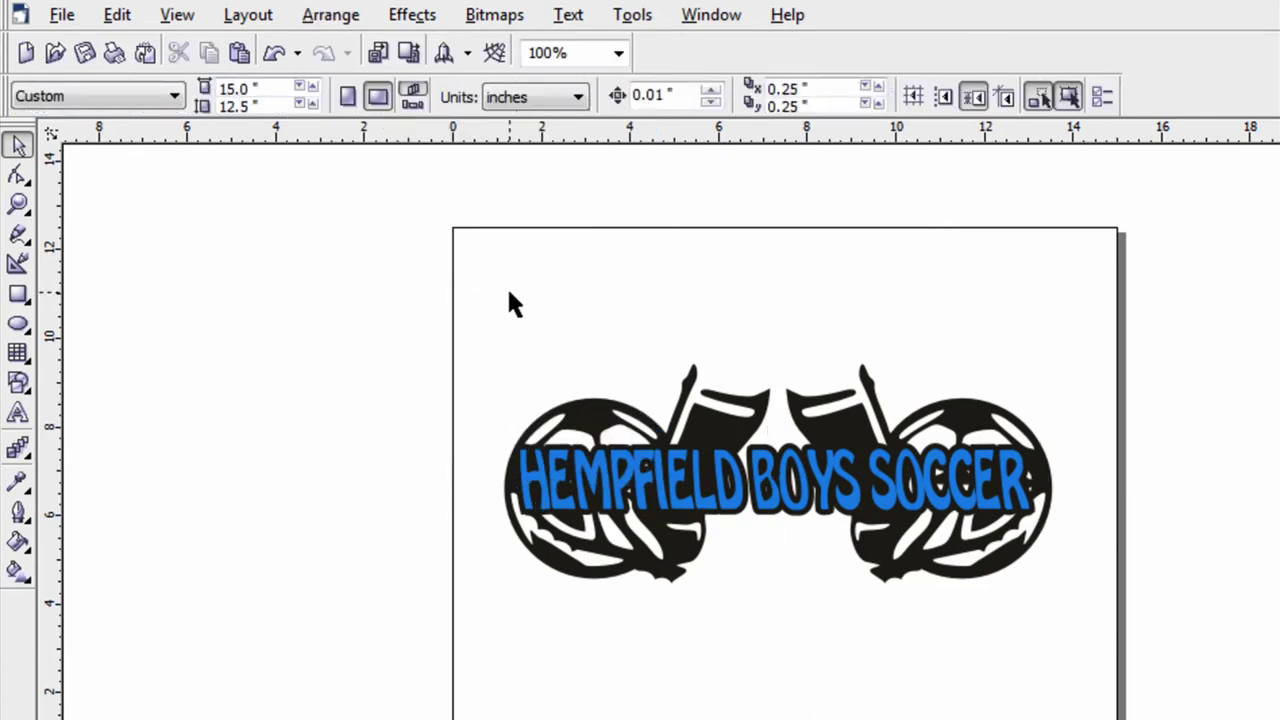
{"action": "left_click", "coordinate": [677, 450]}
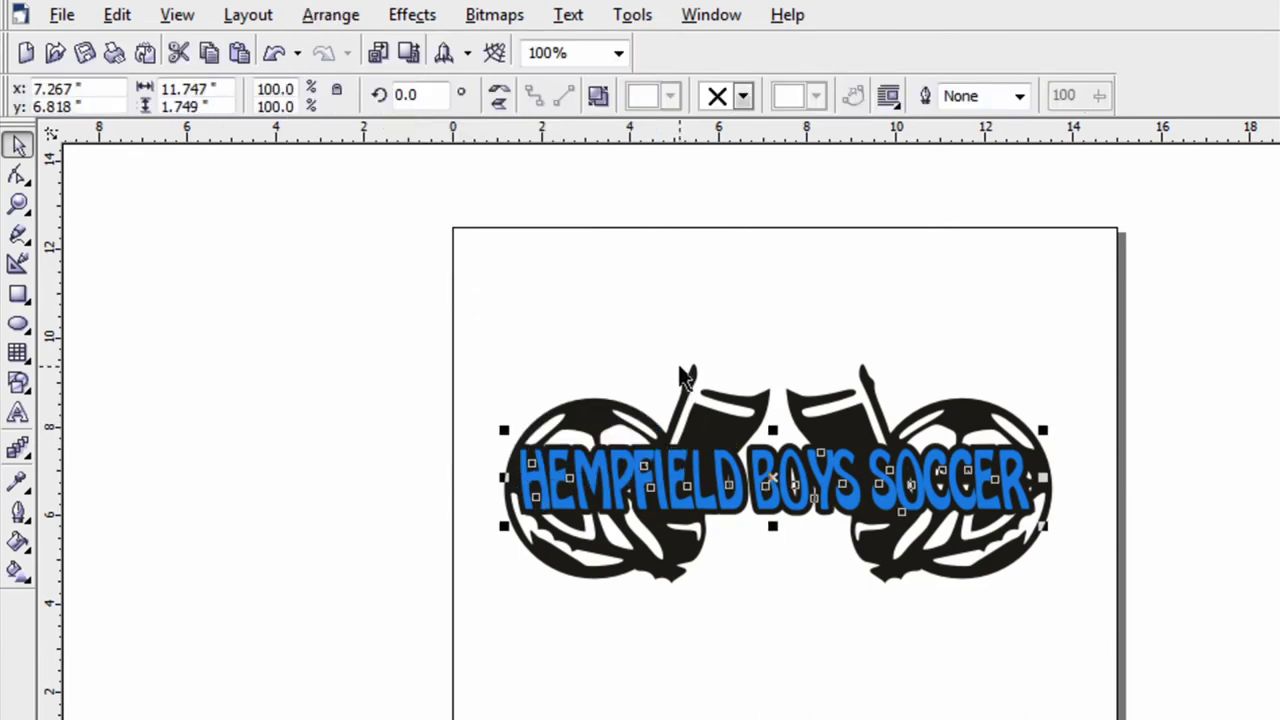
{"action": "left_click", "coordinate": [18, 203]}
- Zoom in on the heading and move the blue lettering down below the artwork
{"action": "left_click_drag", "start_coordinate": [482, 568], "coordinate": [1088, 437]}
{"action": "left_click", "coordinate": [18, 145]}
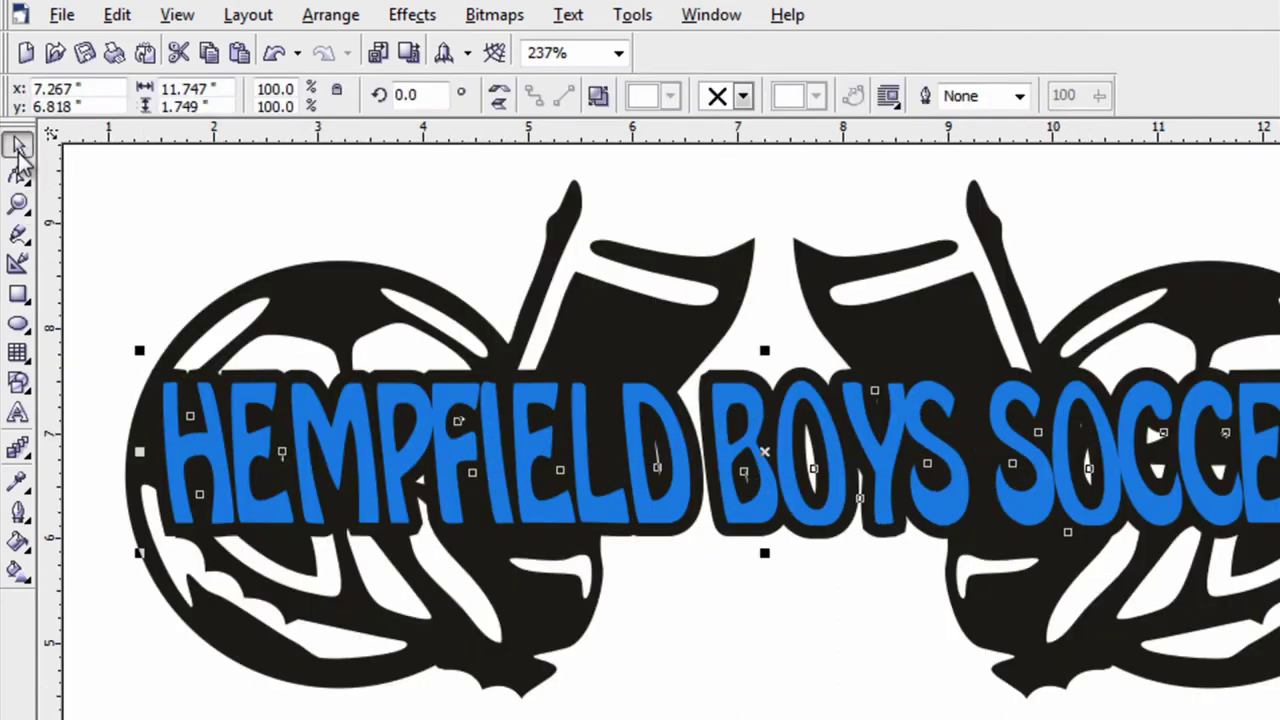
{"action": "left_click", "coordinate": [118, 201]}
{"action": "left_click", "coordinate": [360, 456]}
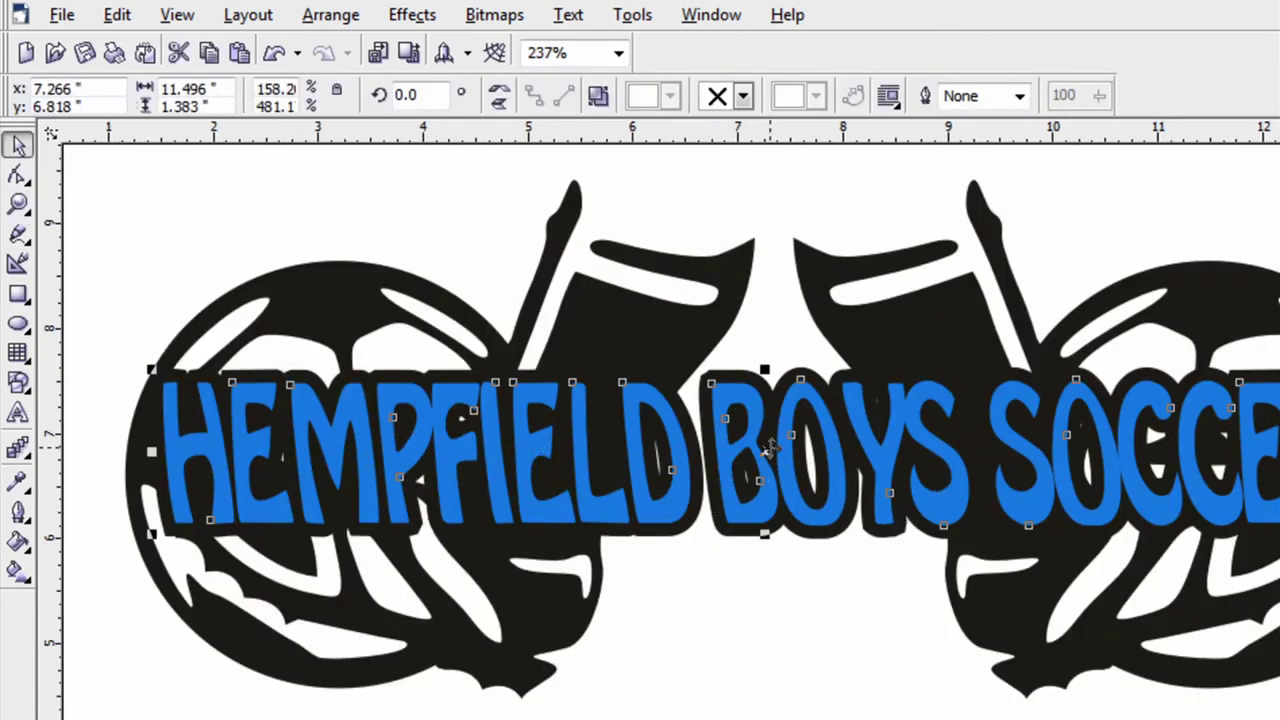
{"action": "left_click_drag", "start_coordinate": [768, 450], "coordinate": [755, 718]}
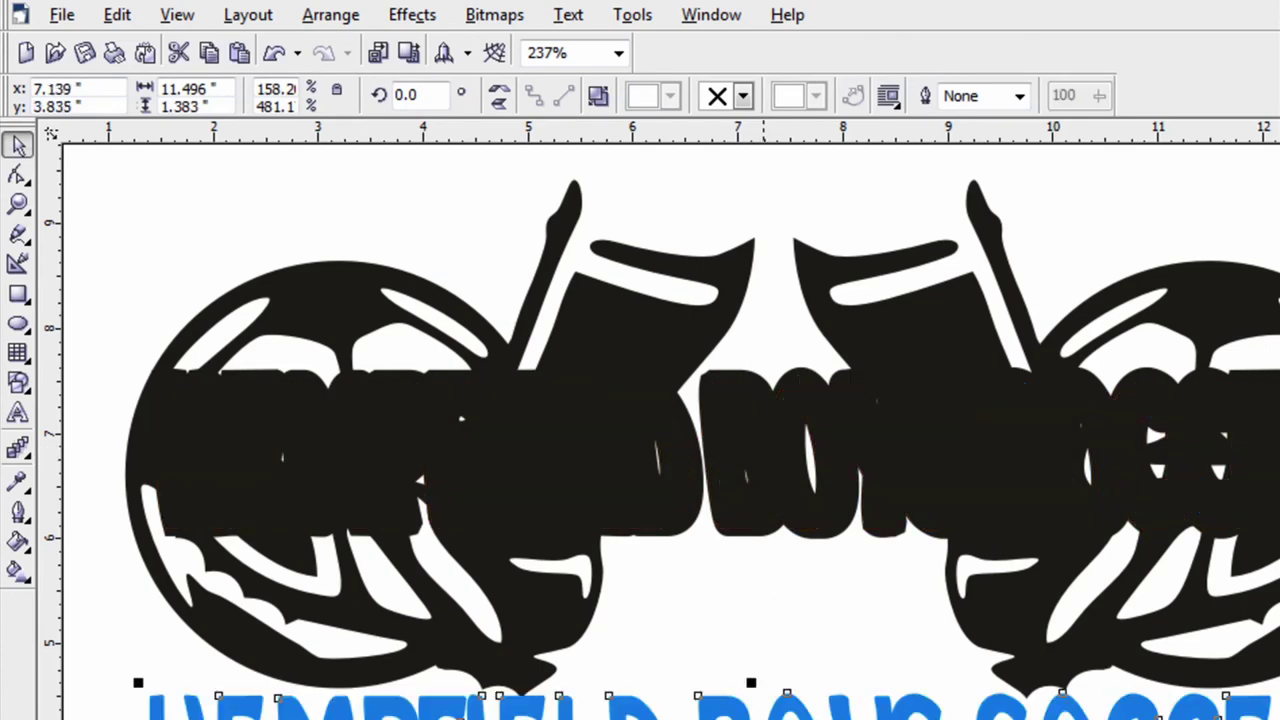
- Trim both silhouettes with the black lettering outline
{"action": "left_click", "coordinate": [560, 468]}
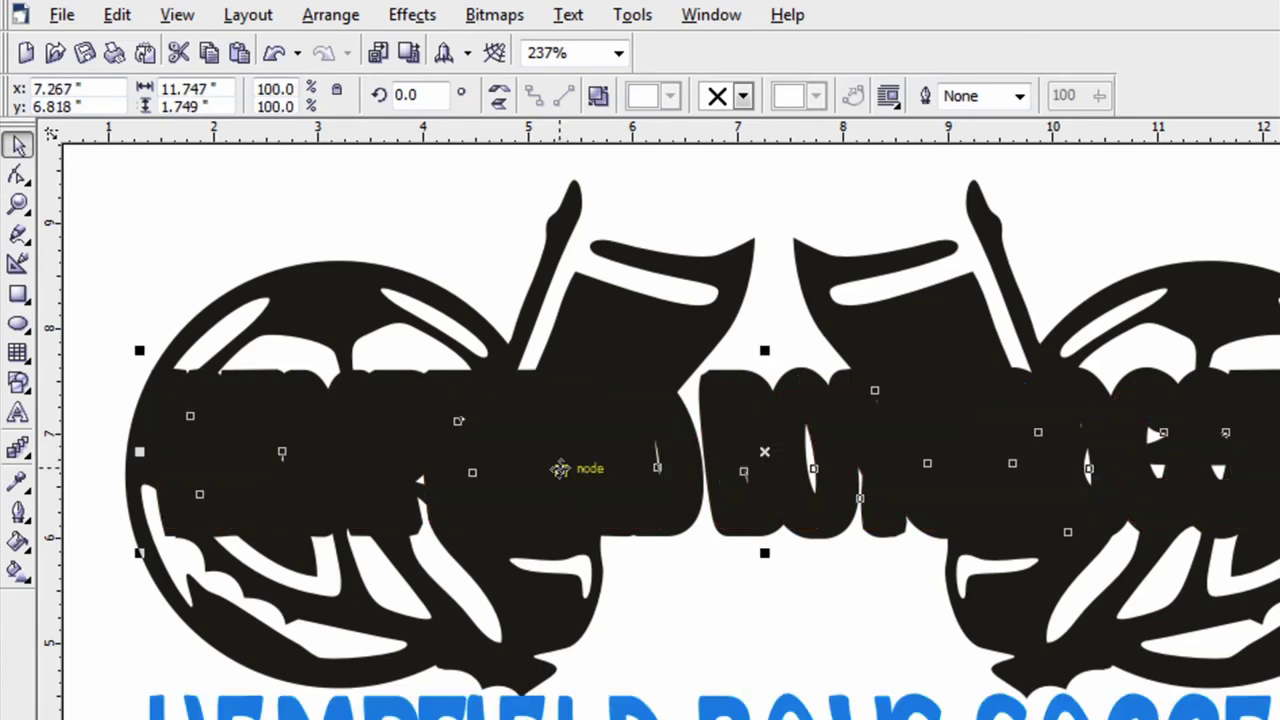
{"action": "left_click", "coordinate": [609, 318], "text": "shift"}
{"action": "left_click", "coordinate": [847, 325], "text": "shift"}
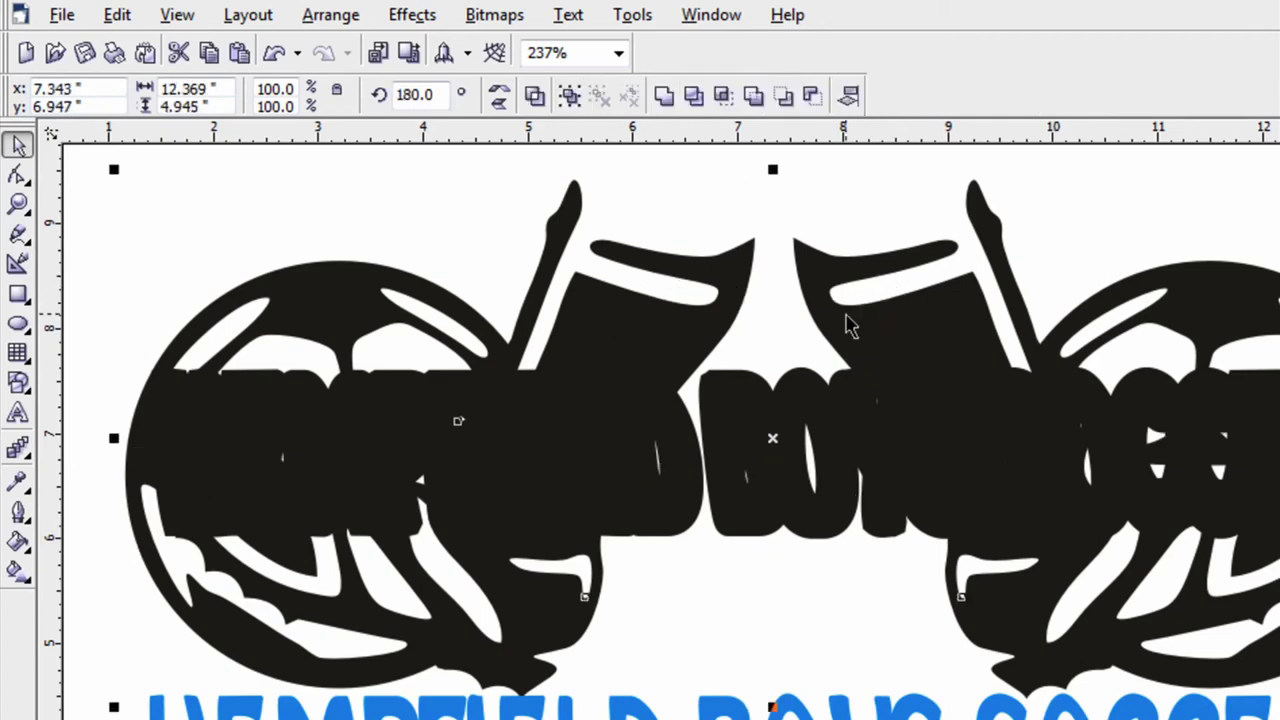
{"action": "left_click", "coordinate": [694, 97]}
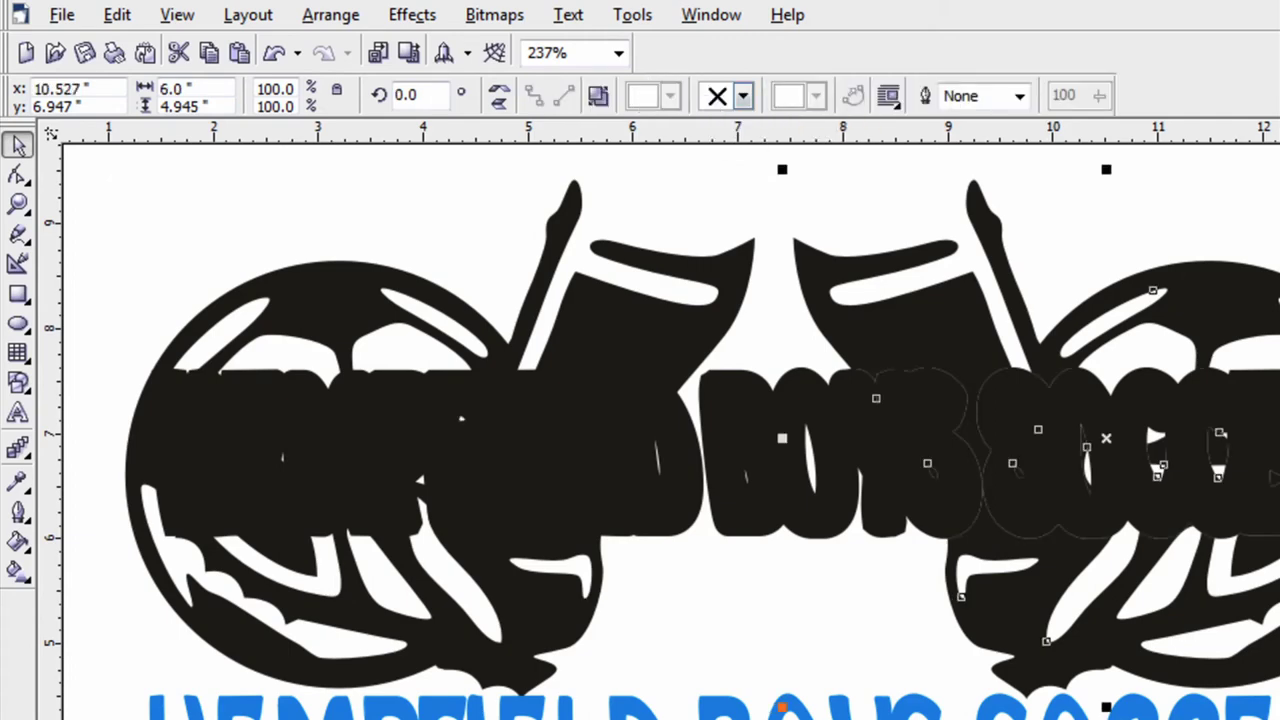
- Switch the view to Wireframe to show every object as outlines
{"action": "left_click", "coordinate": [188, 17]}
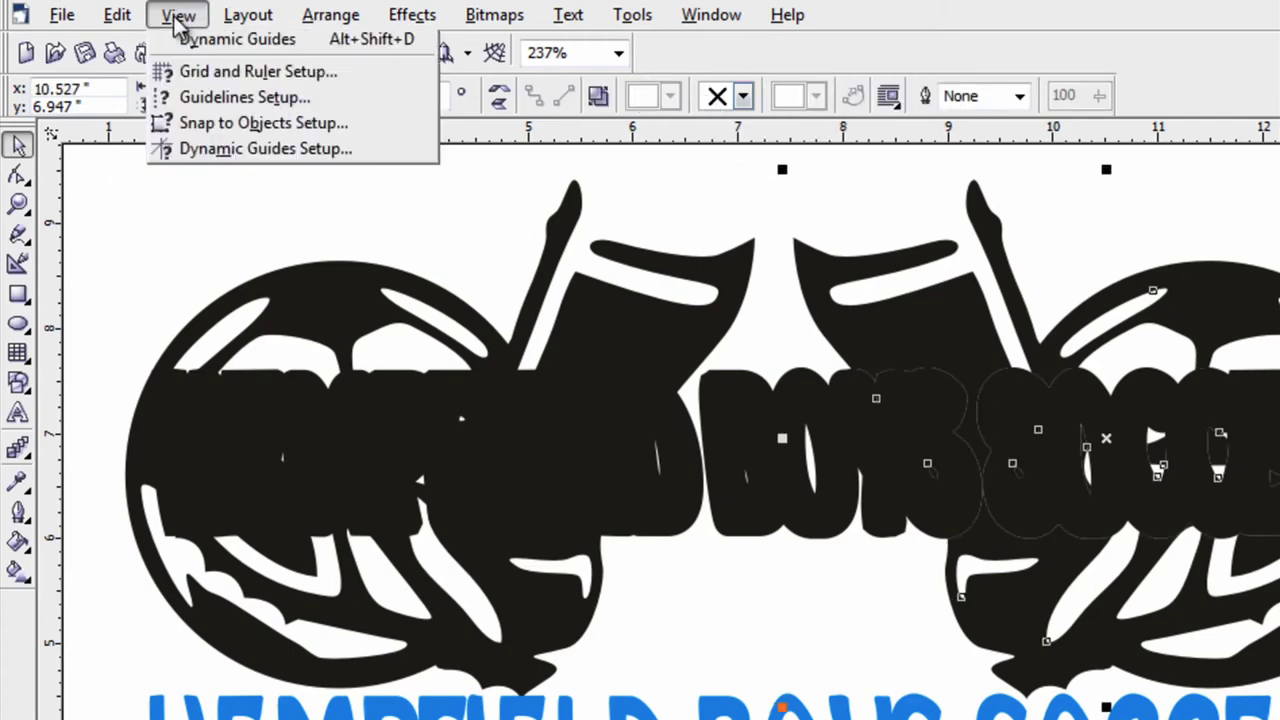
{"action": "left_click", "coordinate": [223, 72]}
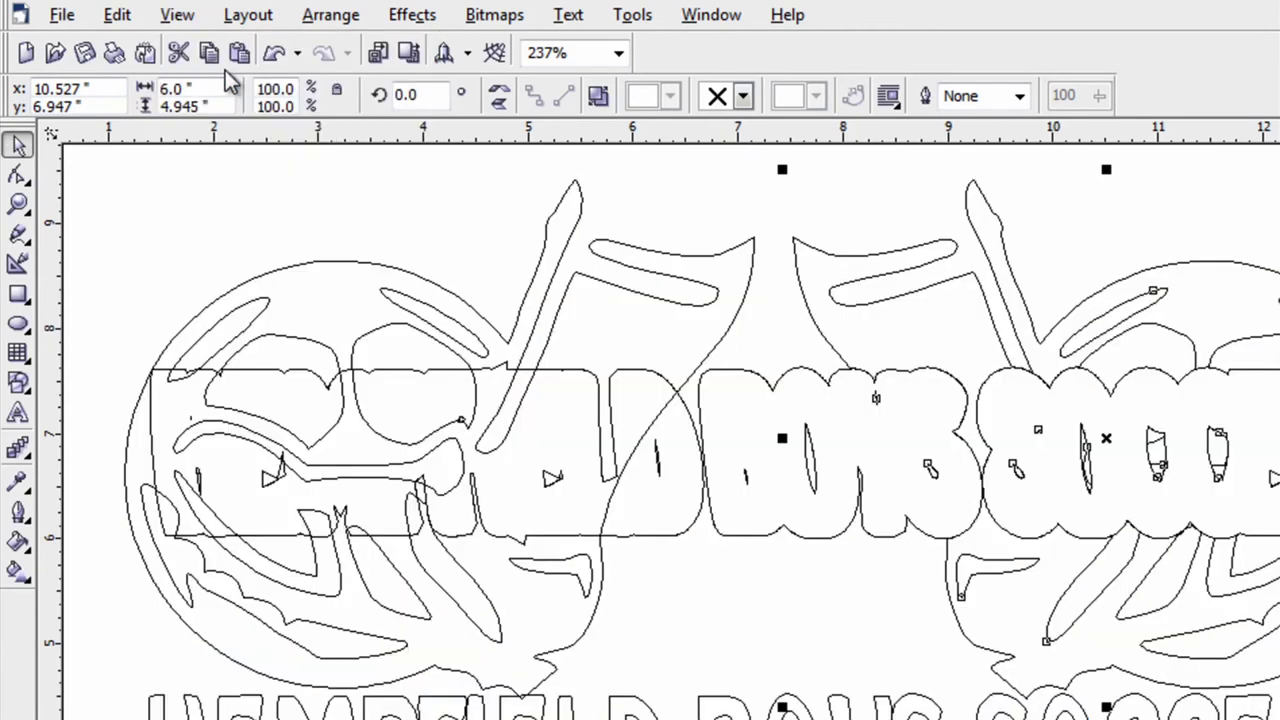
{"action": "left_click", "coordinate": [812, 285]}
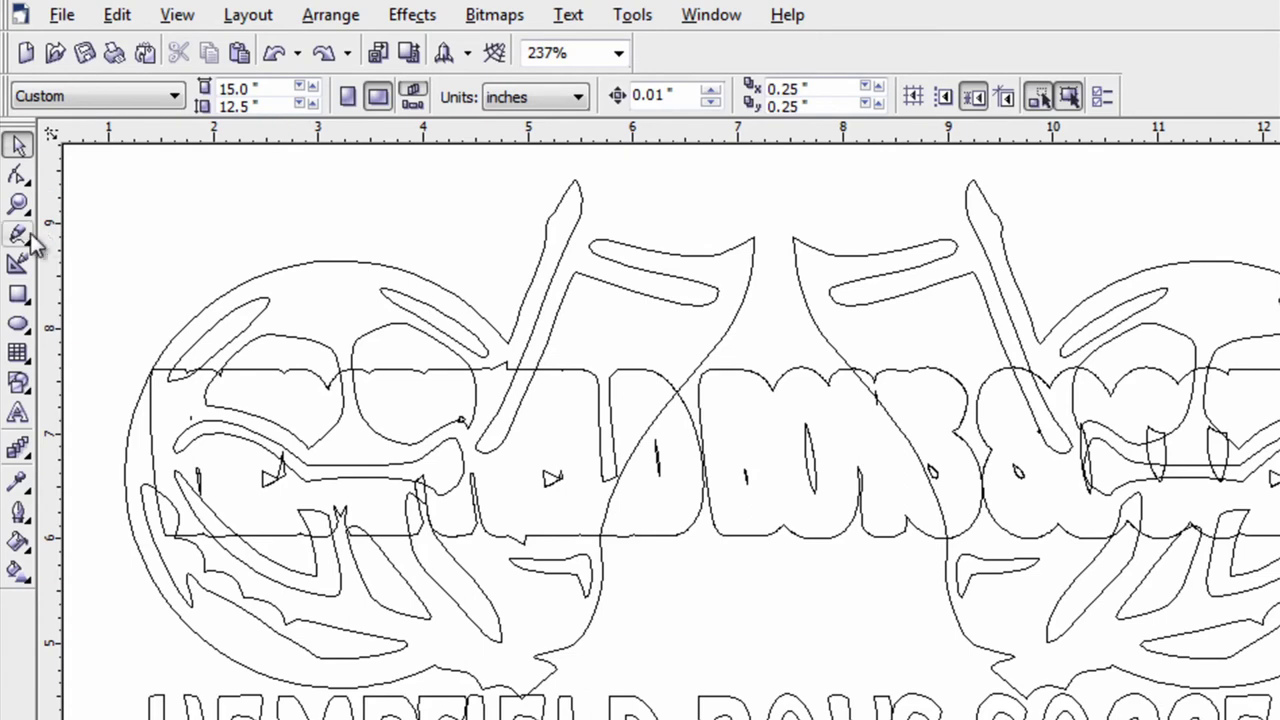
- Zoom out and switch the view back to Normal so fills display
{"action": "left_click", "coordinate": [18, 204]}
{"action": "right_click", "coordinate": [329, 198]}
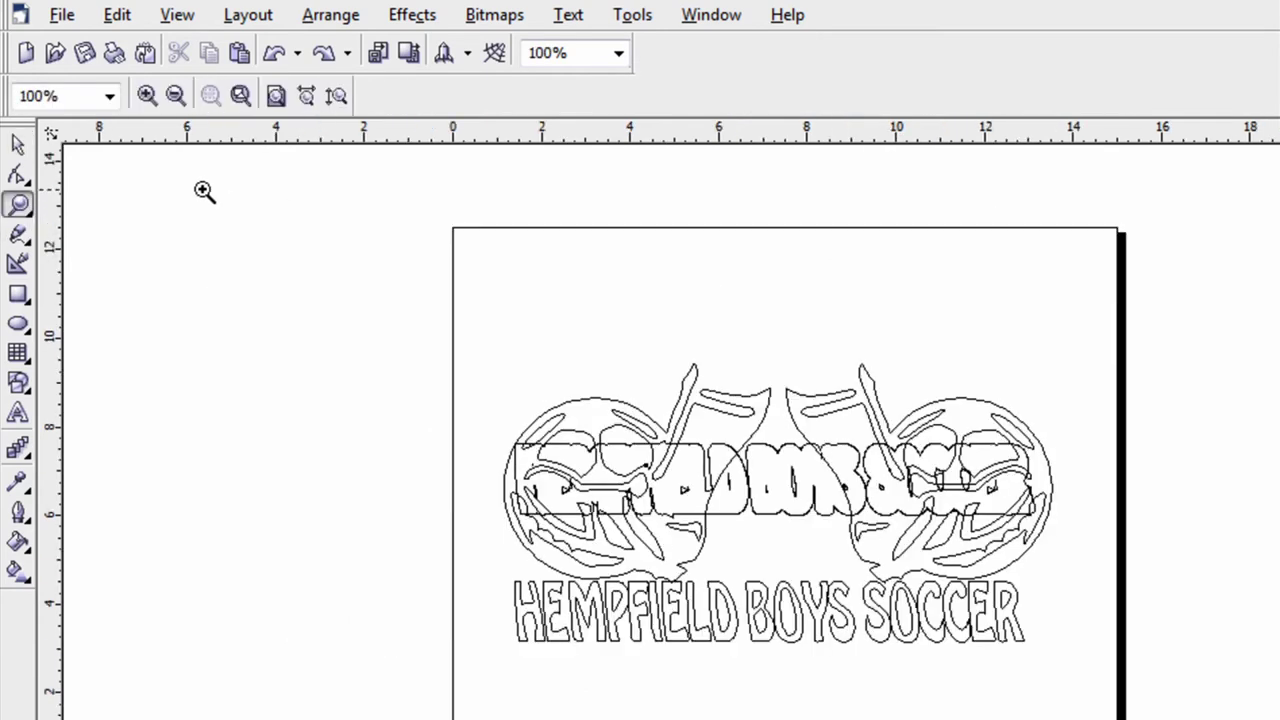
{"action": "left_click", "coordinate": [174, 16]}
{"action": "left_click", "coordinate": [224, 124]}
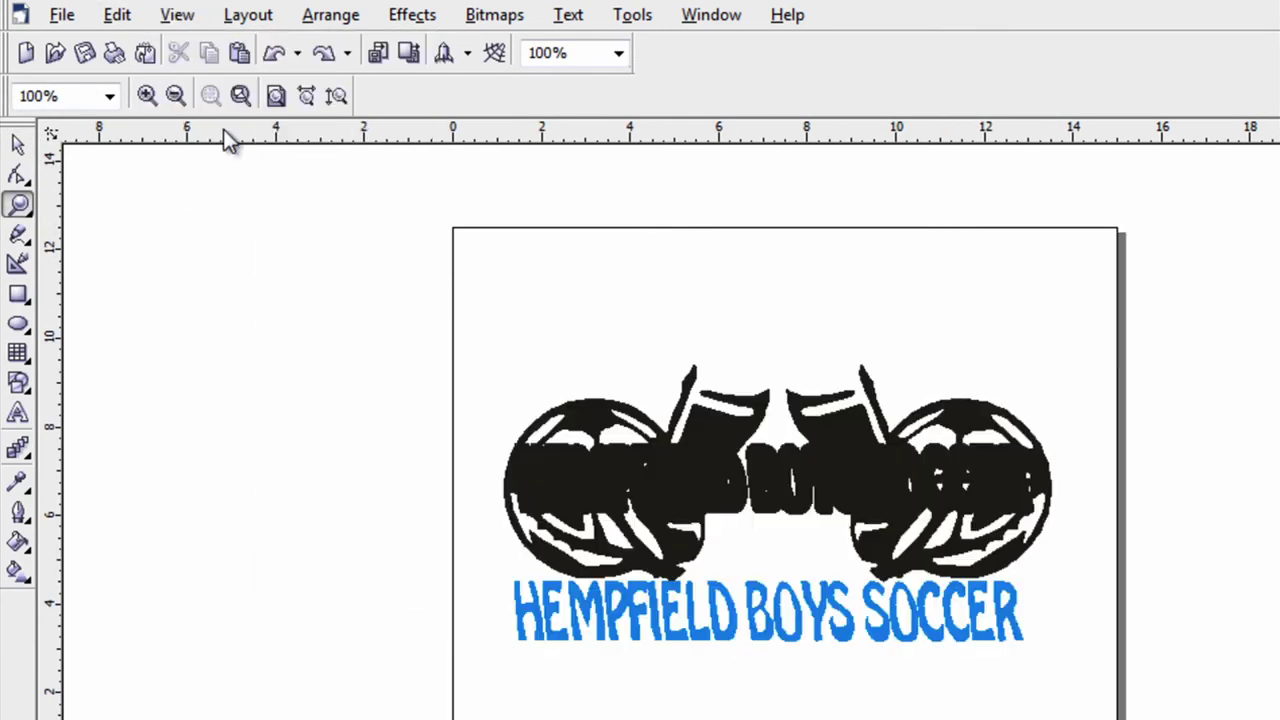
{"action": "left_click", "coordinate": [636, 365]}
{"action": "right_click", "coordinate": [650, 481]}
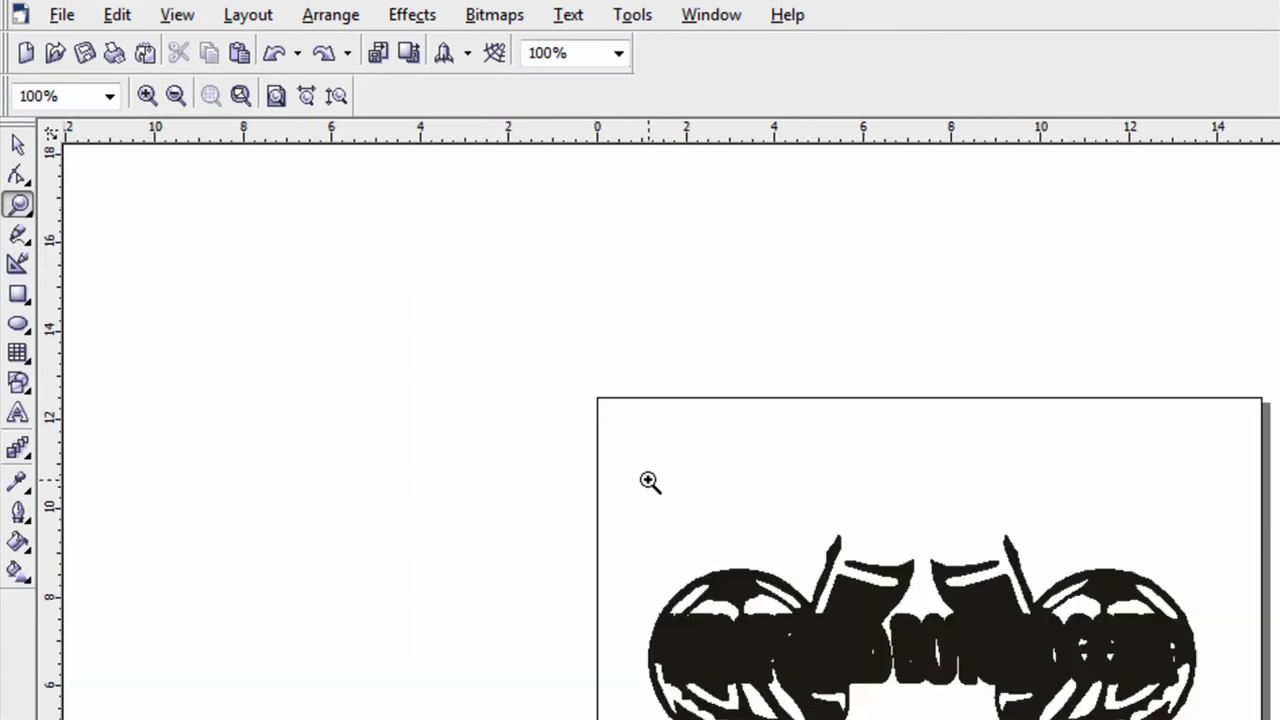
- Group the two black ball-and-boot logo halves into one object
{"action": "left_click", "coordinate": [17, 145]}
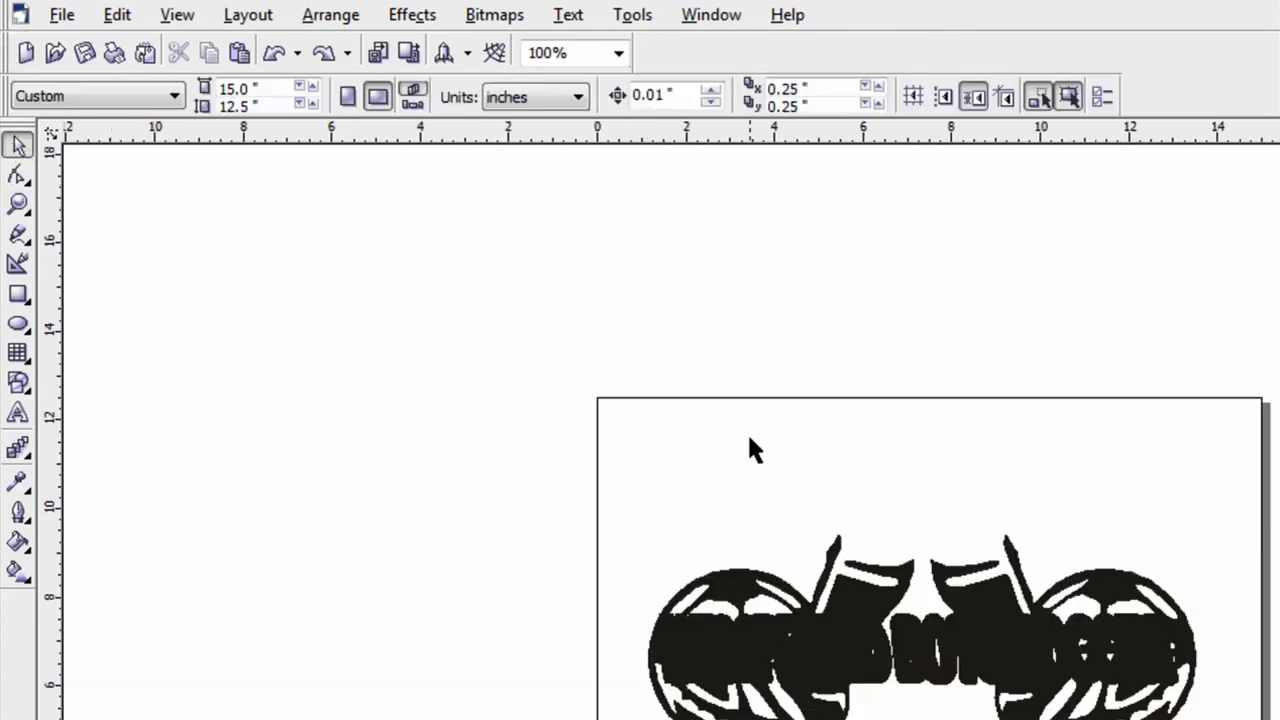
{"action": "left_click", "coordinate": [840, 608]}
{"action": "left_click", "coordinate": [970, 578], "text": "shift"}
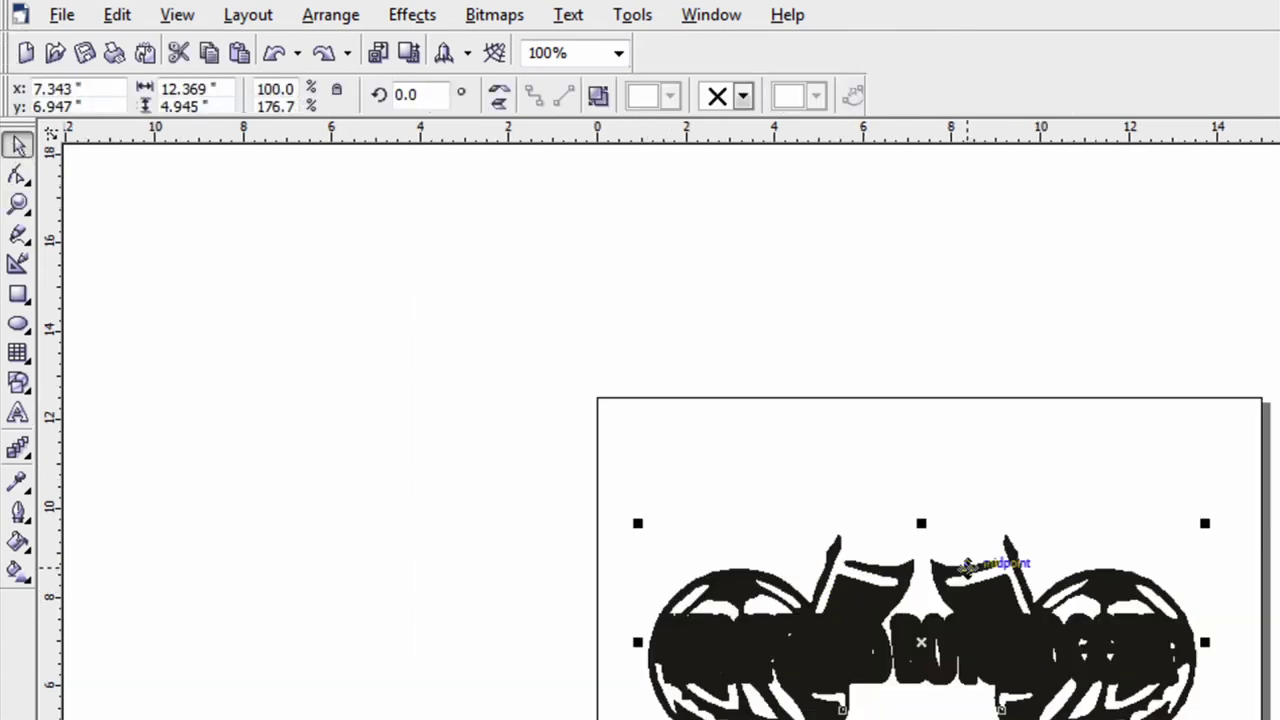
{"action": "left_click", "coordinate": [340, 14]}
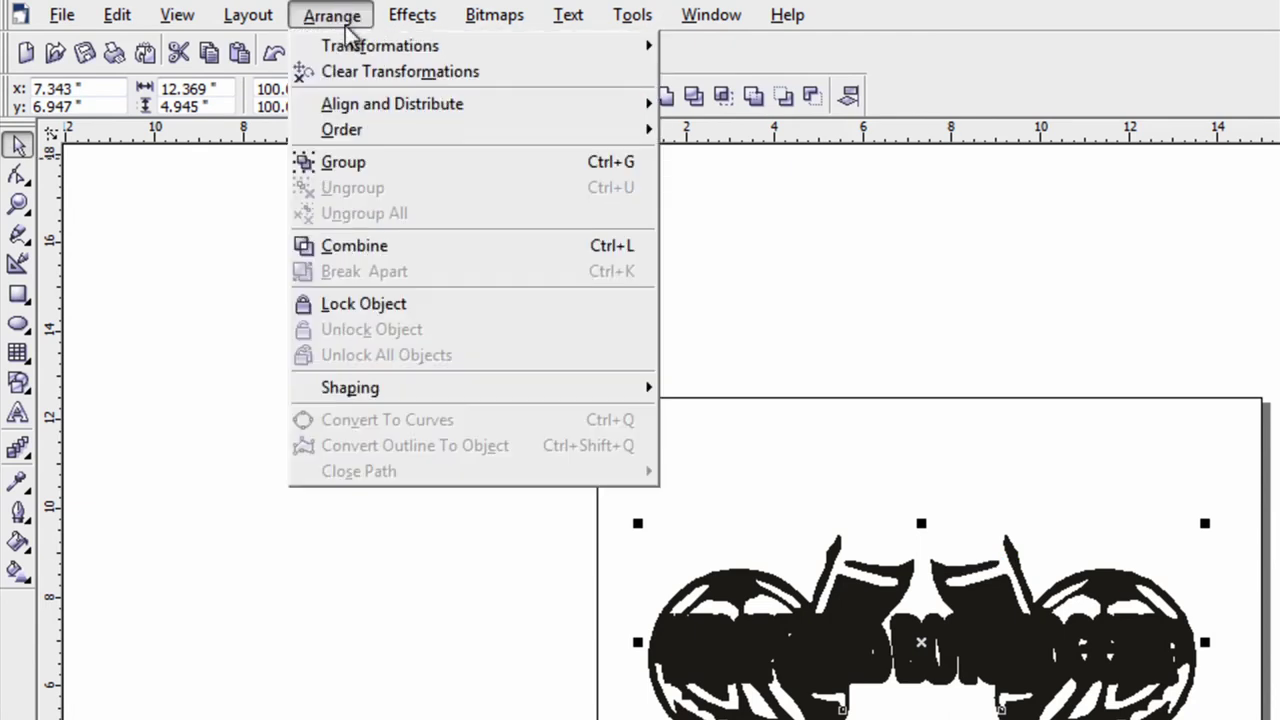
{"action": "left_click", "coordinate": [390, 163]}
{"action": "left_click", "coordinate": [861, 452]}
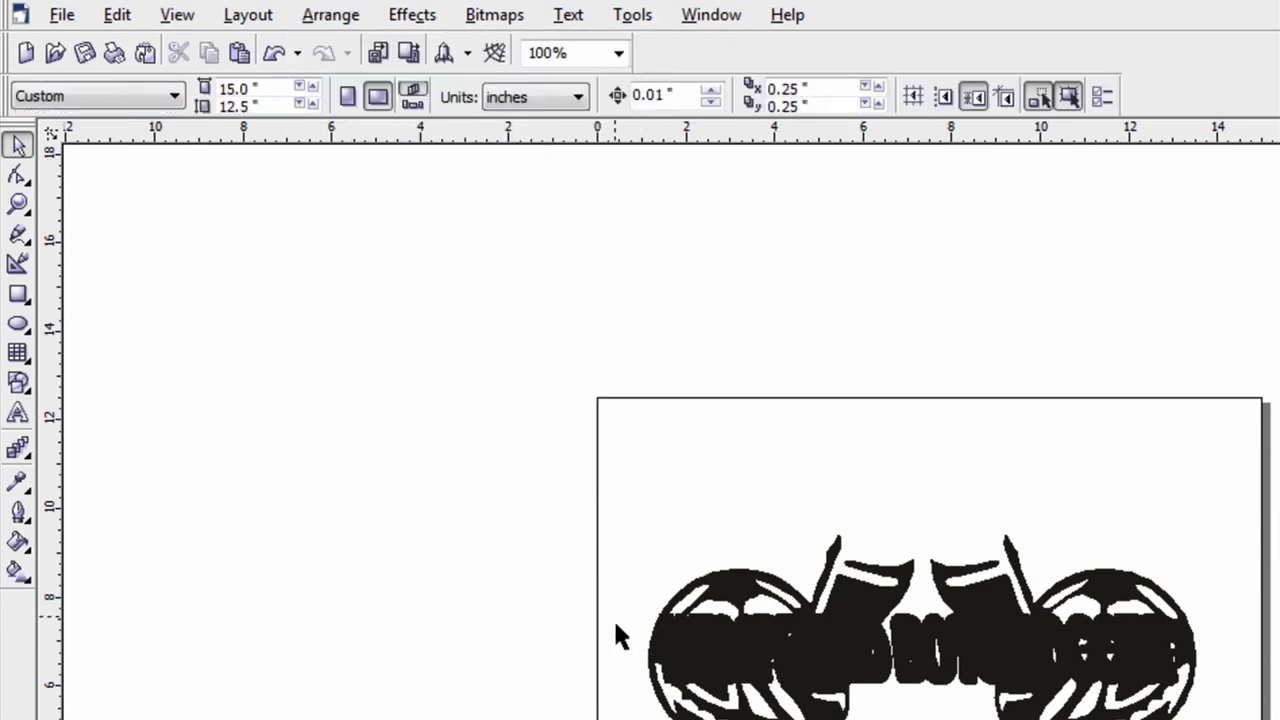
- Trim the grouped logo halves with the heading's text shape
{"action": "left_click", "coordinate": [720, 662]}
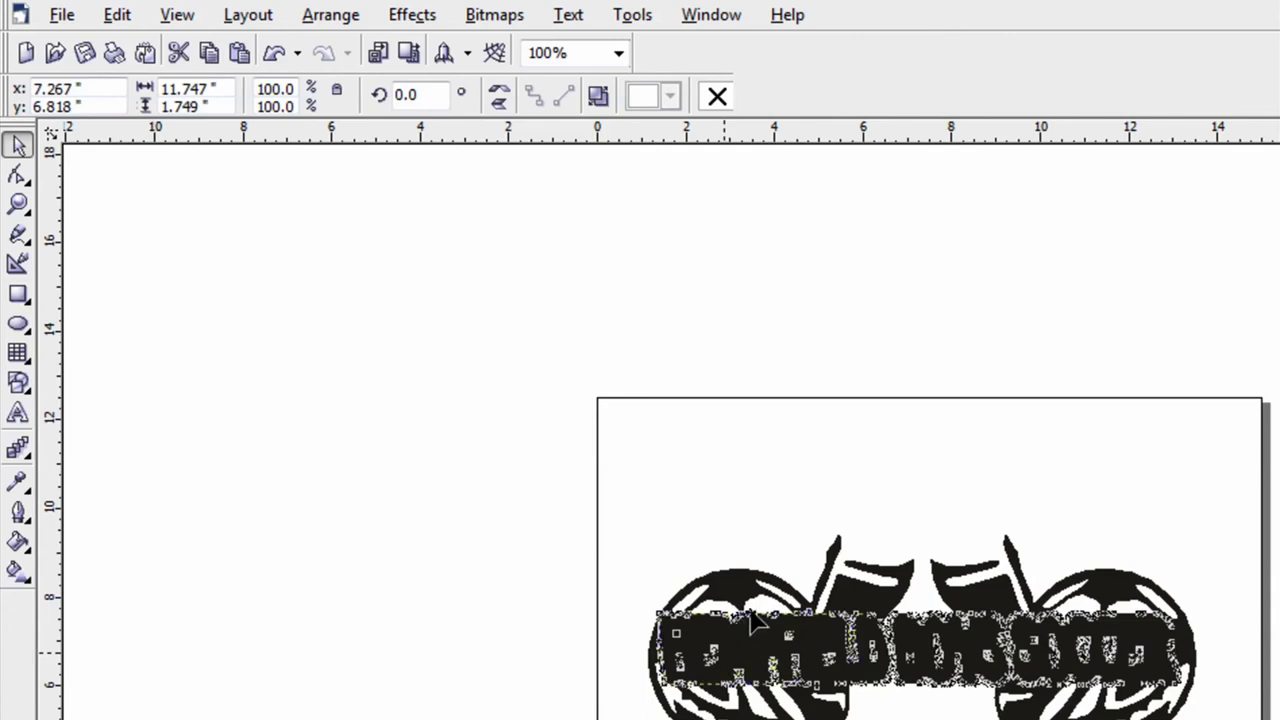
{"action": "key", "text": "F10"}
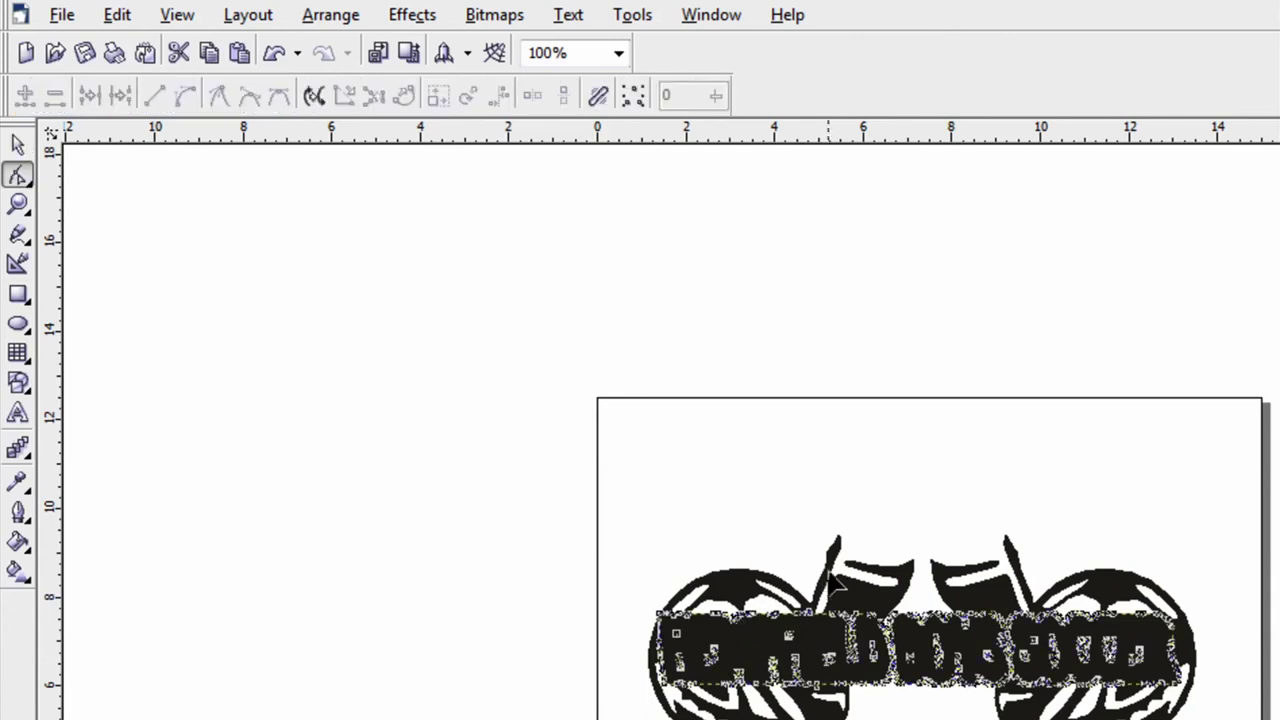
{"action": "left_click", "coordinate": [18, 145]}
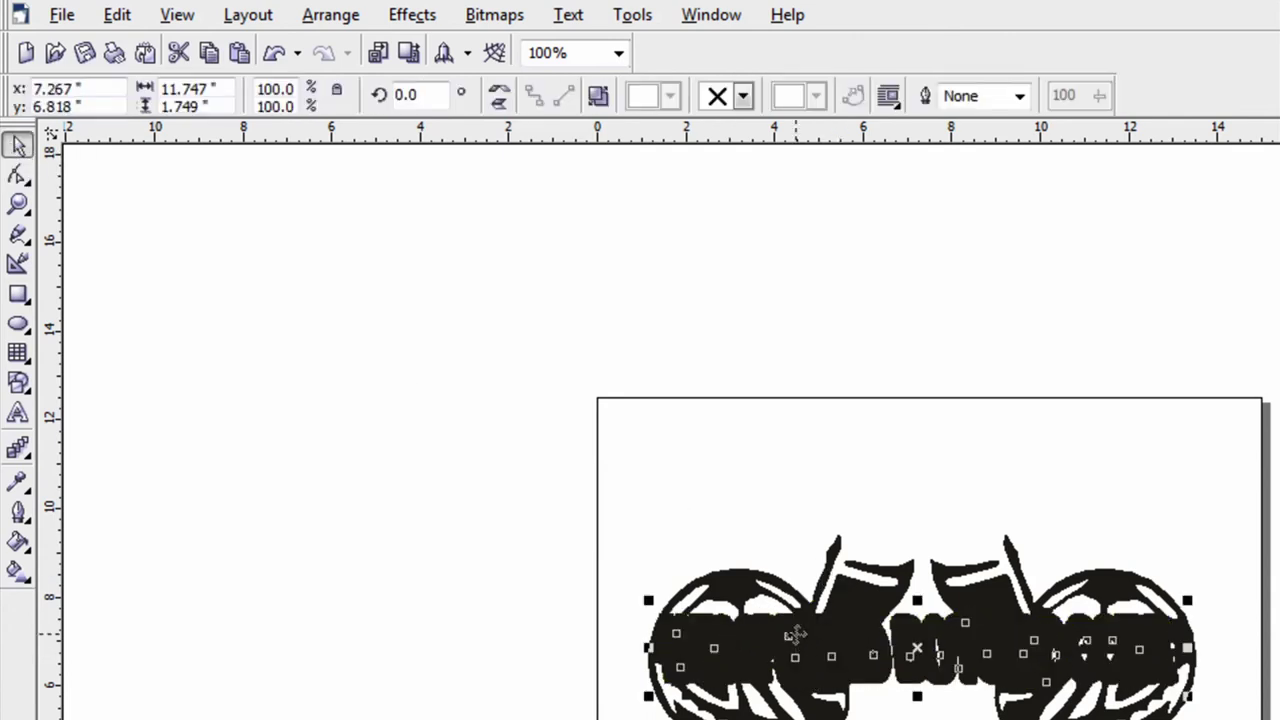
{"action": "left_click", "coordinate": [884, 580], "text": "shift"}
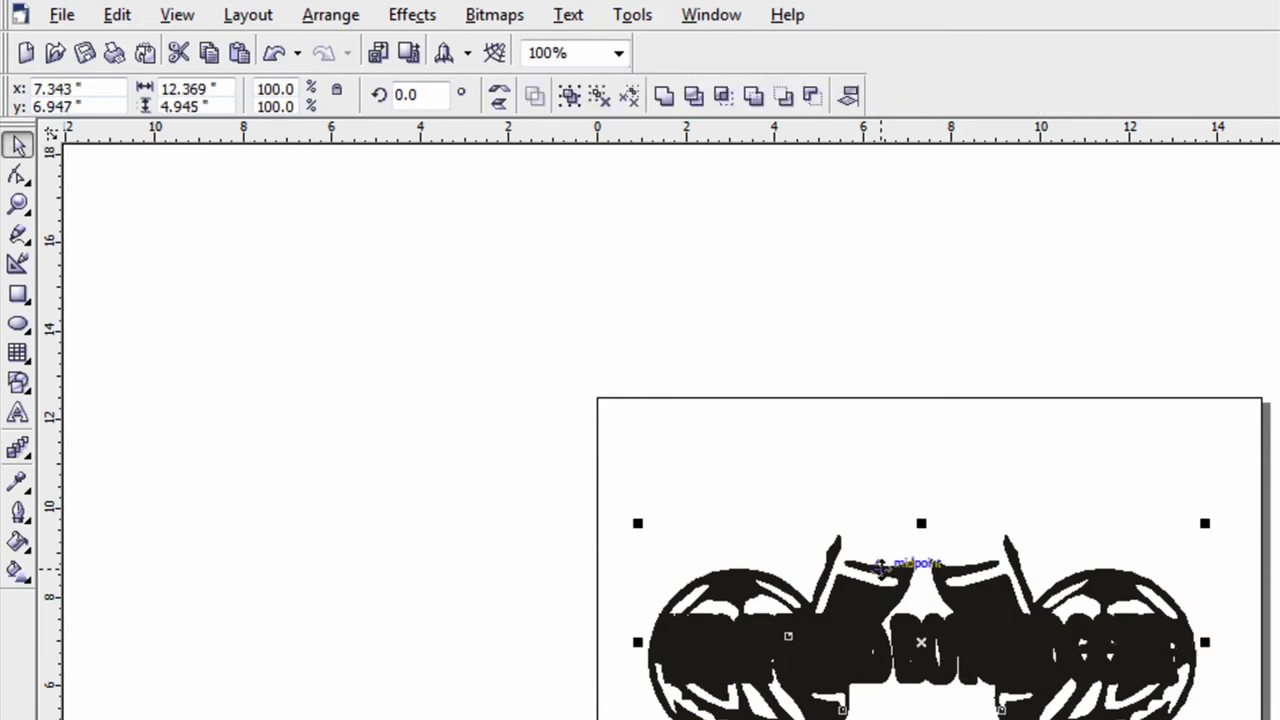
{"action": "left_click", "coordinate": [693, 95]}
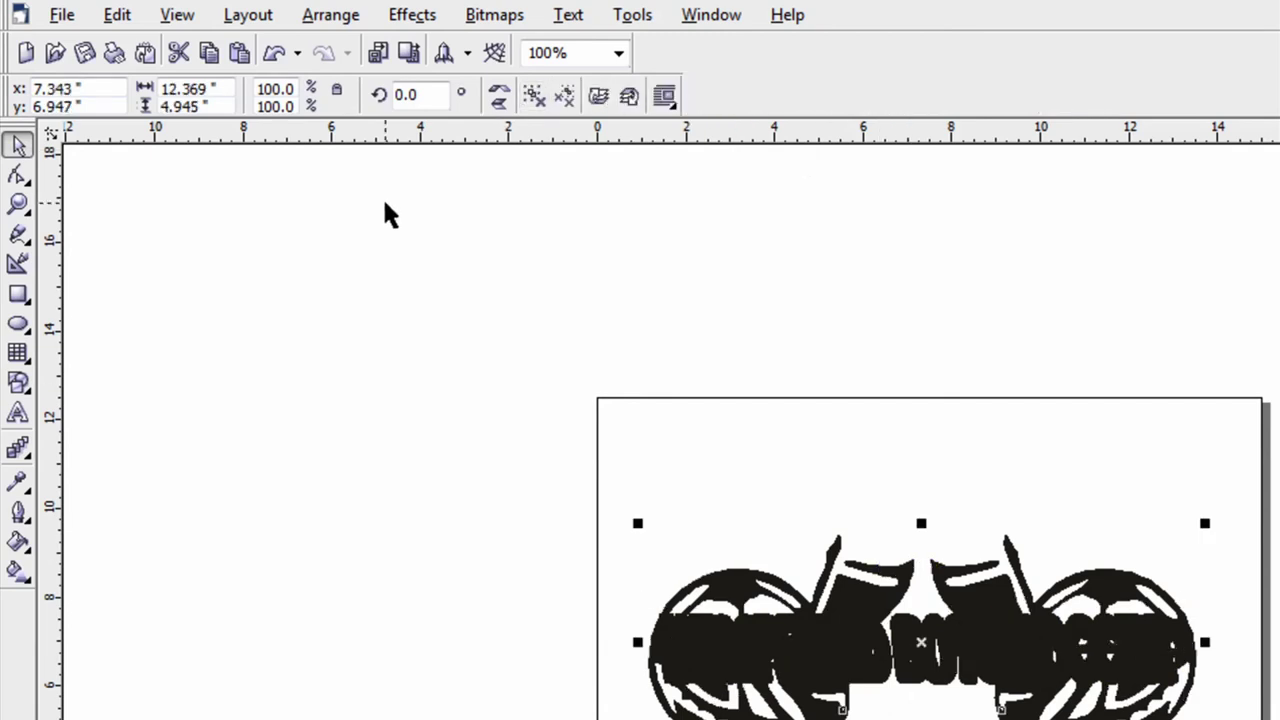
- Delete the leftover black text curve from the middle of the logo
{"action": "left_click", "coordinate": [488, 510]}
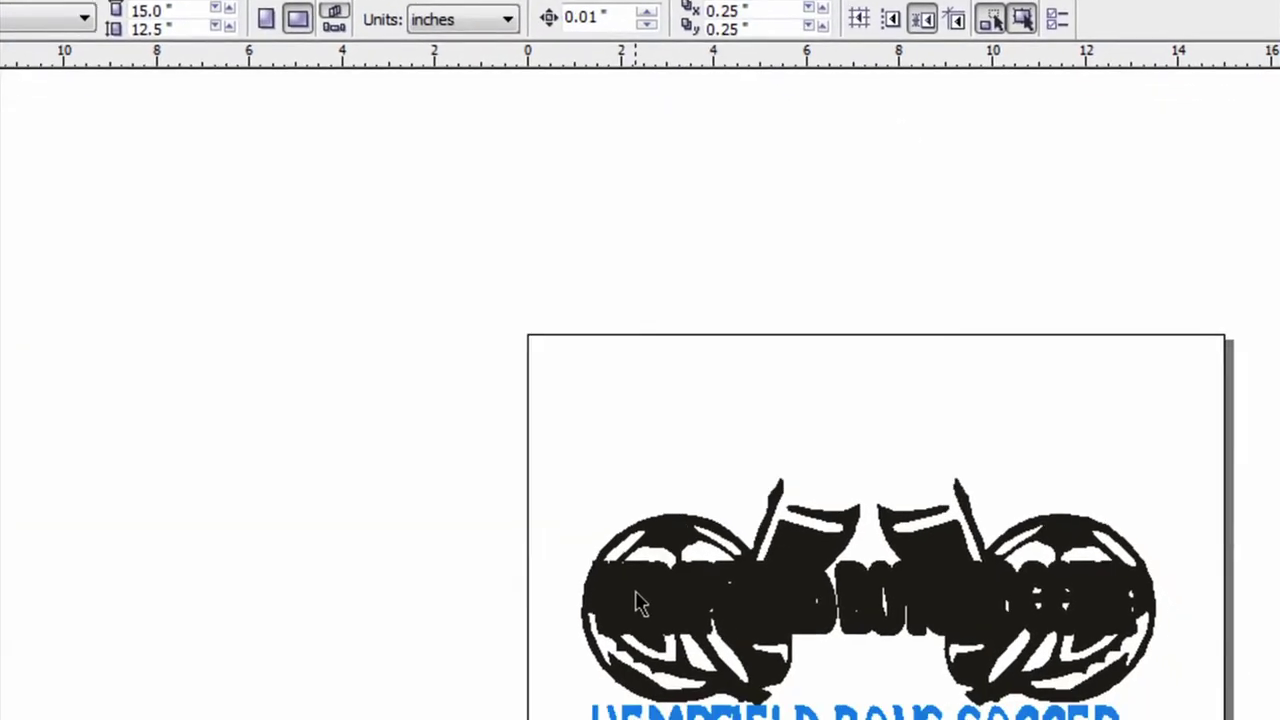
{"action": "left_click", "coordinate": [695, 642]}
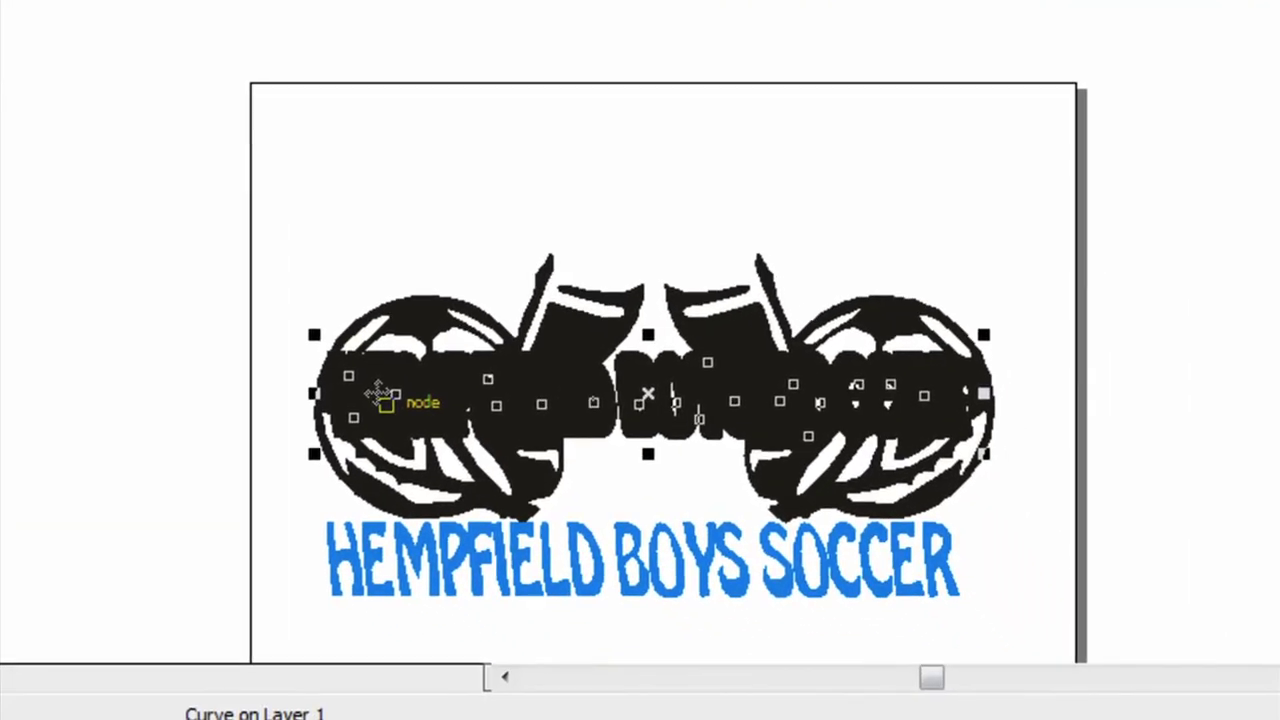
{"action": "key", "text": "Delete"}
- Move the blue HEMPFIELD BOYS SOCCER text up across the logo's middle
{"action": "left_click", "coordinate": [545, 568]}
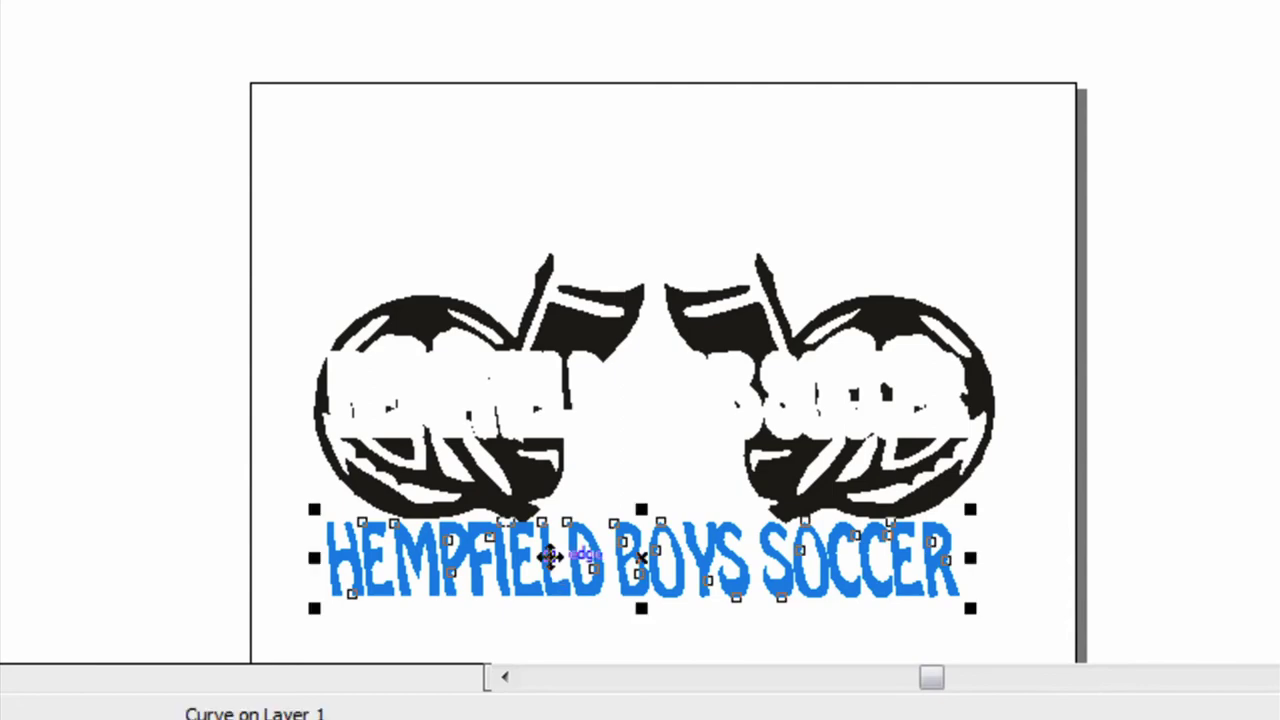
{"action": "left_click_drag", "start_coordinate": [636, 532], "coordinate": [632, 395]}
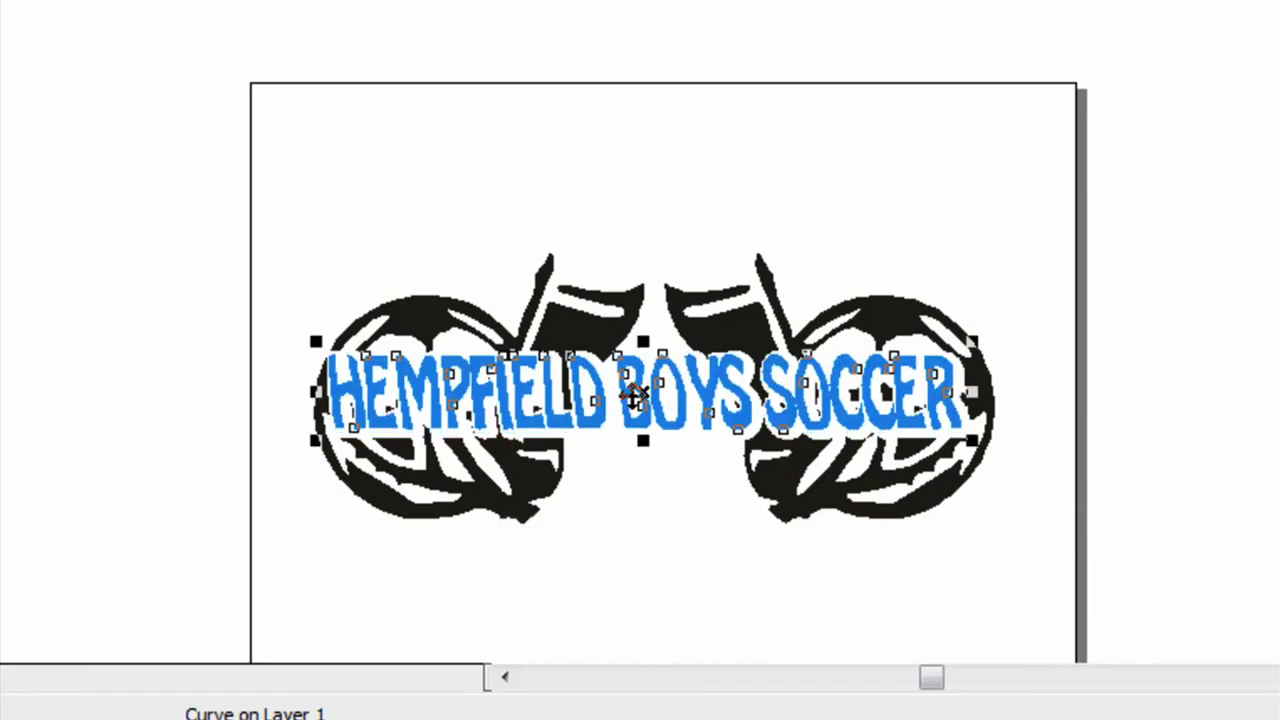
{"action": "left_click", "coordinate": [632, 395]}
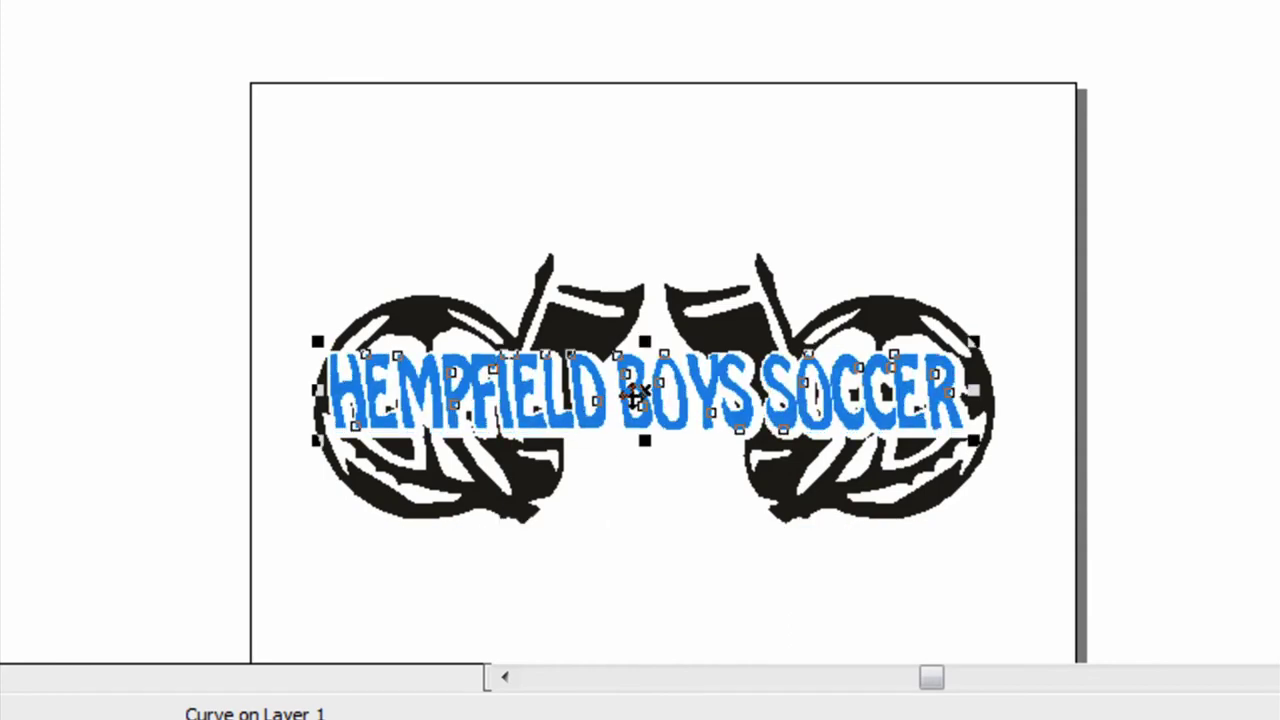
{"action": "left_click", "coordinate": [408, 222]}
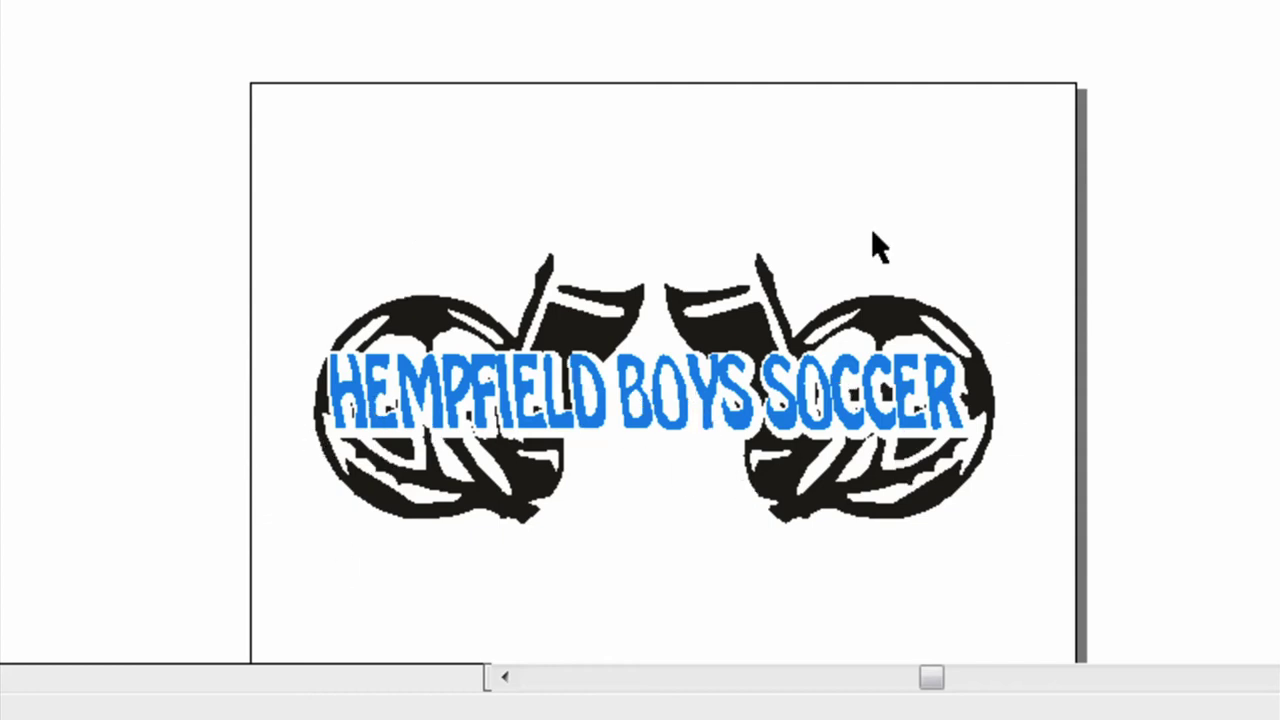
{"action": "key", "text": "Tab"}
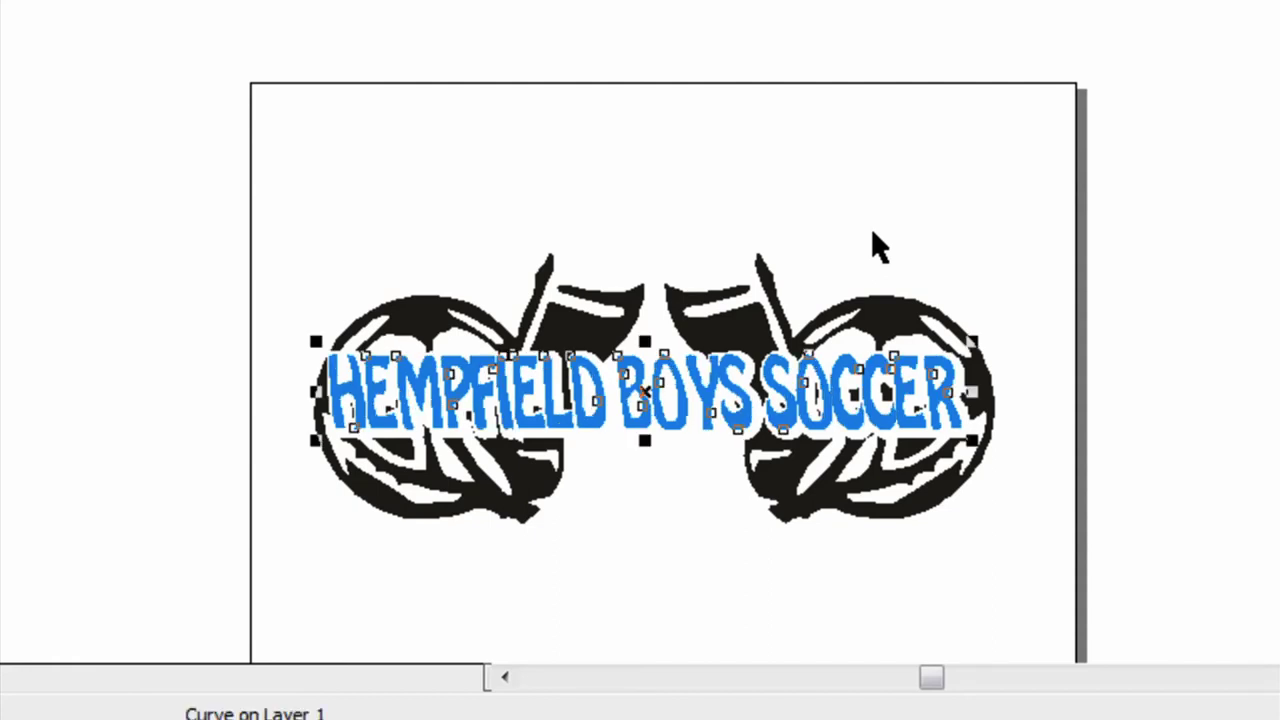
- Undo the text move and curve deletion, select the logo and blue text, and switch to wireframe
{"action": "key", "text": "shift+Down"}
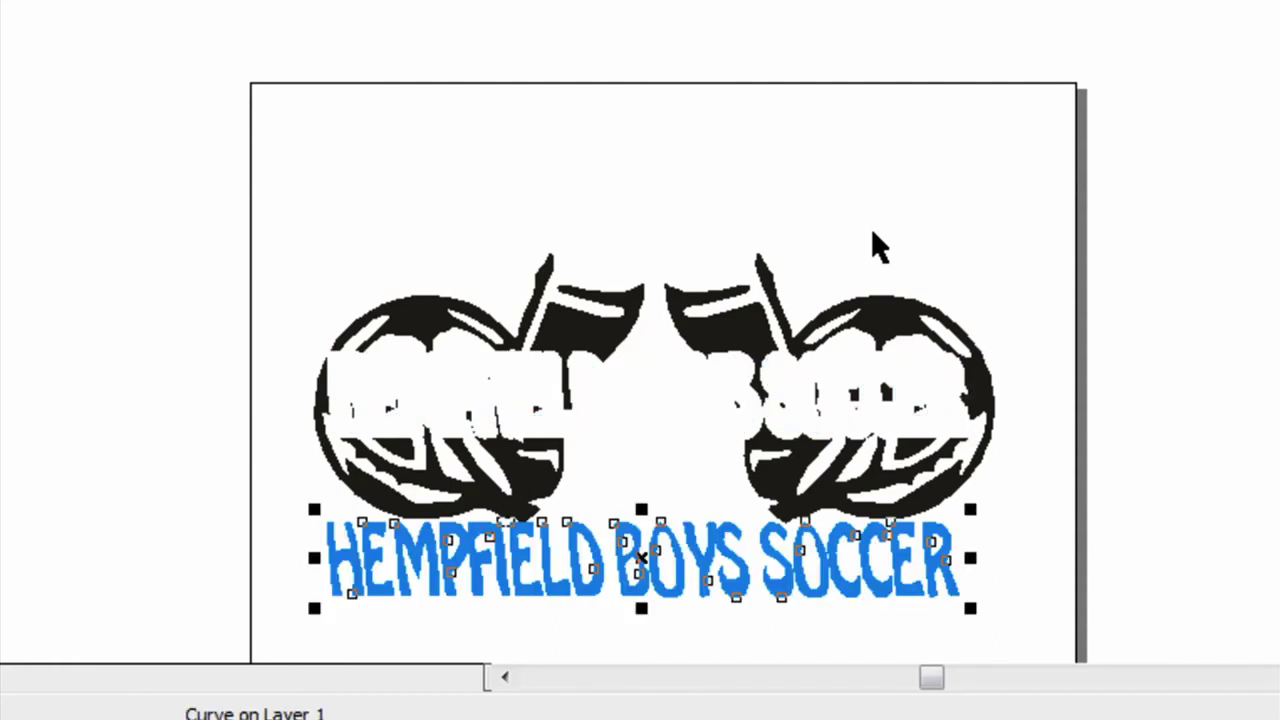
{"action": "key", "text": "Tab"}
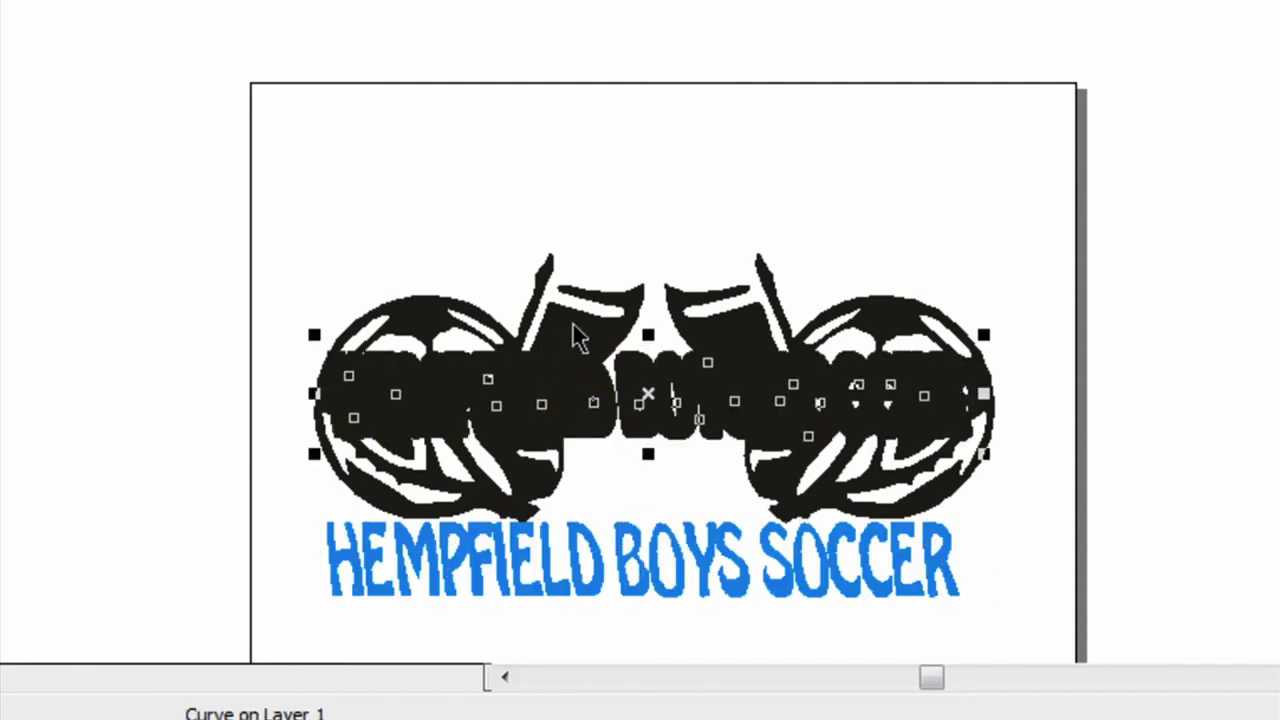
{"action": "key", "text": "Escape"}
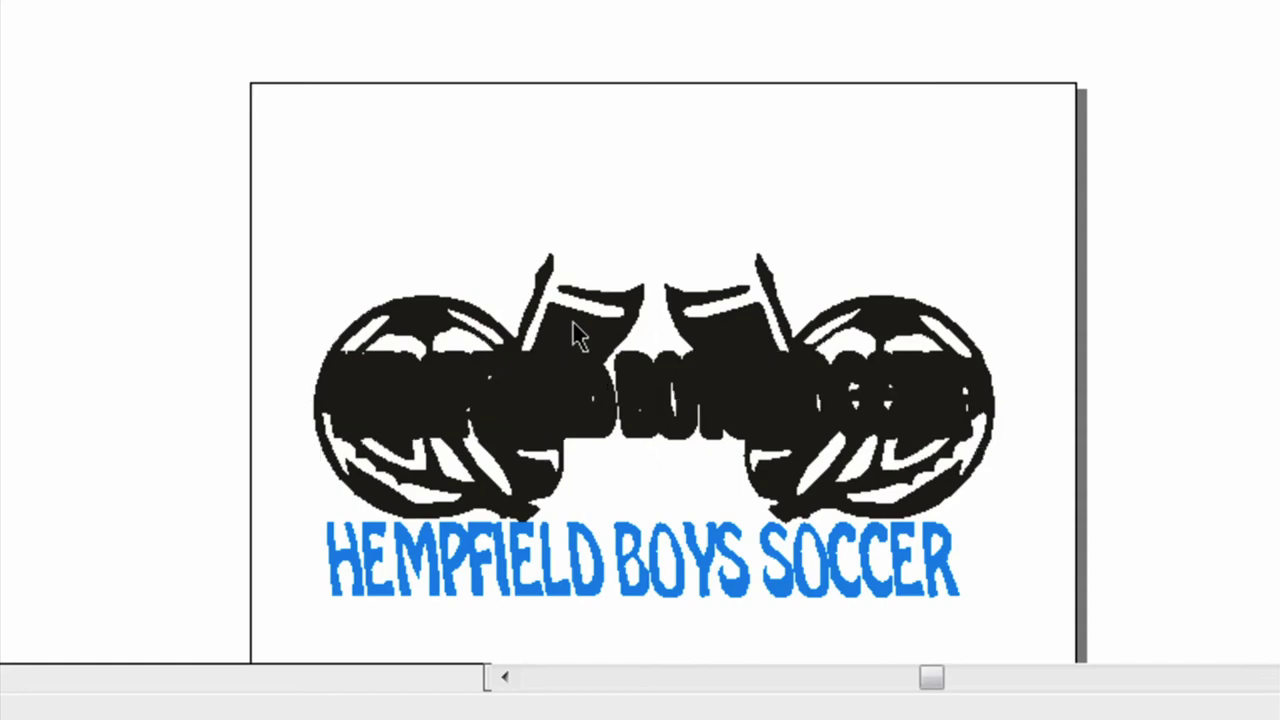
{"action": "left_click", "coordinate": [566, 372]}
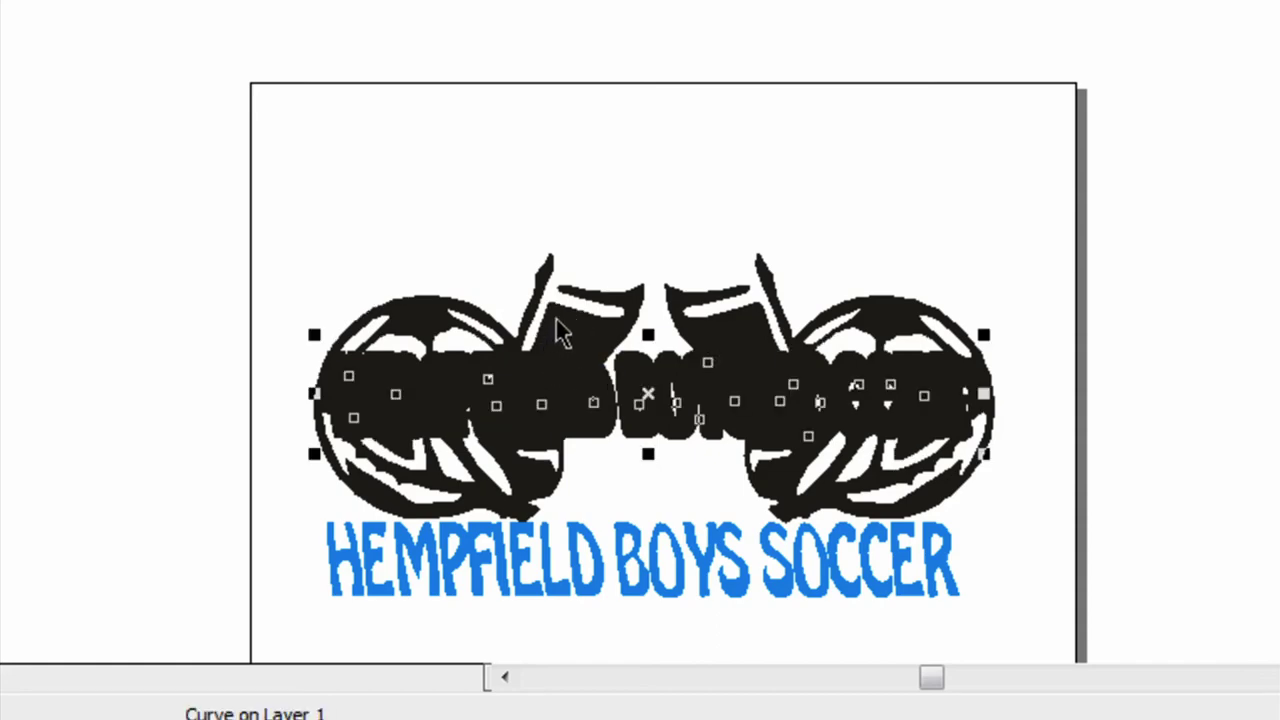
{"action": "left_click", "coordinate": [651, 534], "text": "shift"}
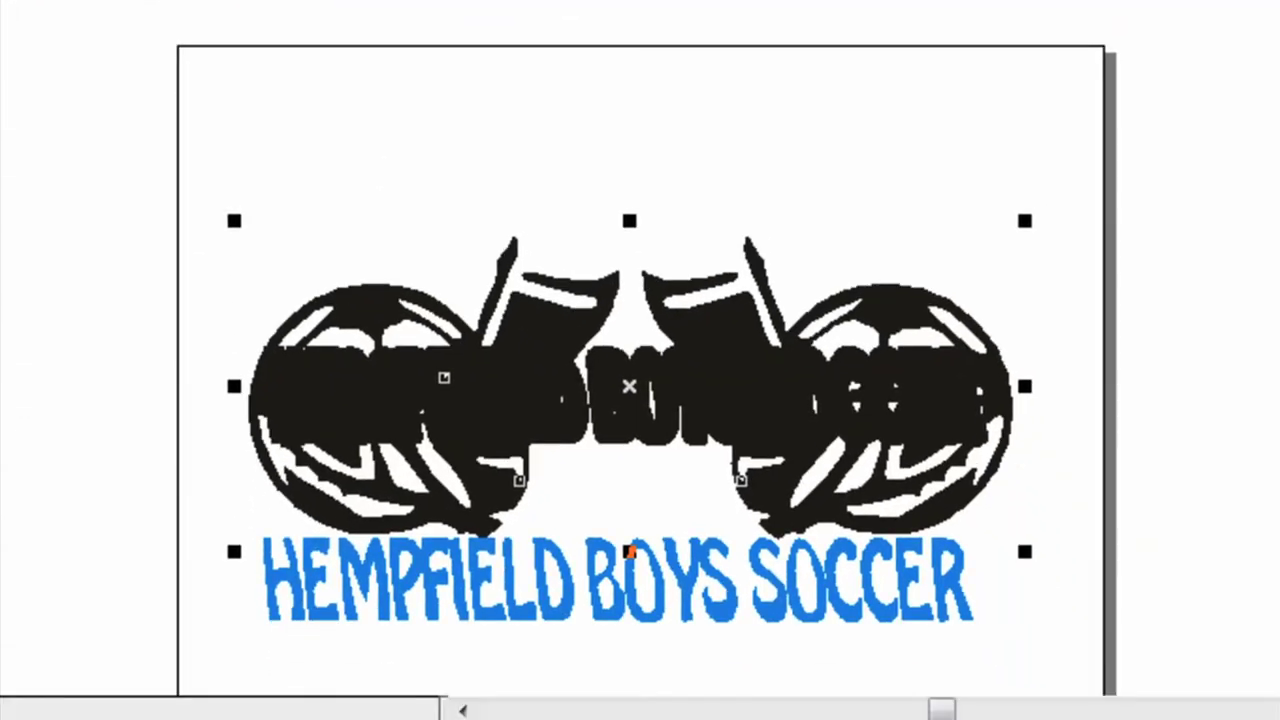
{"action": "key", "text": "shift+F9"}
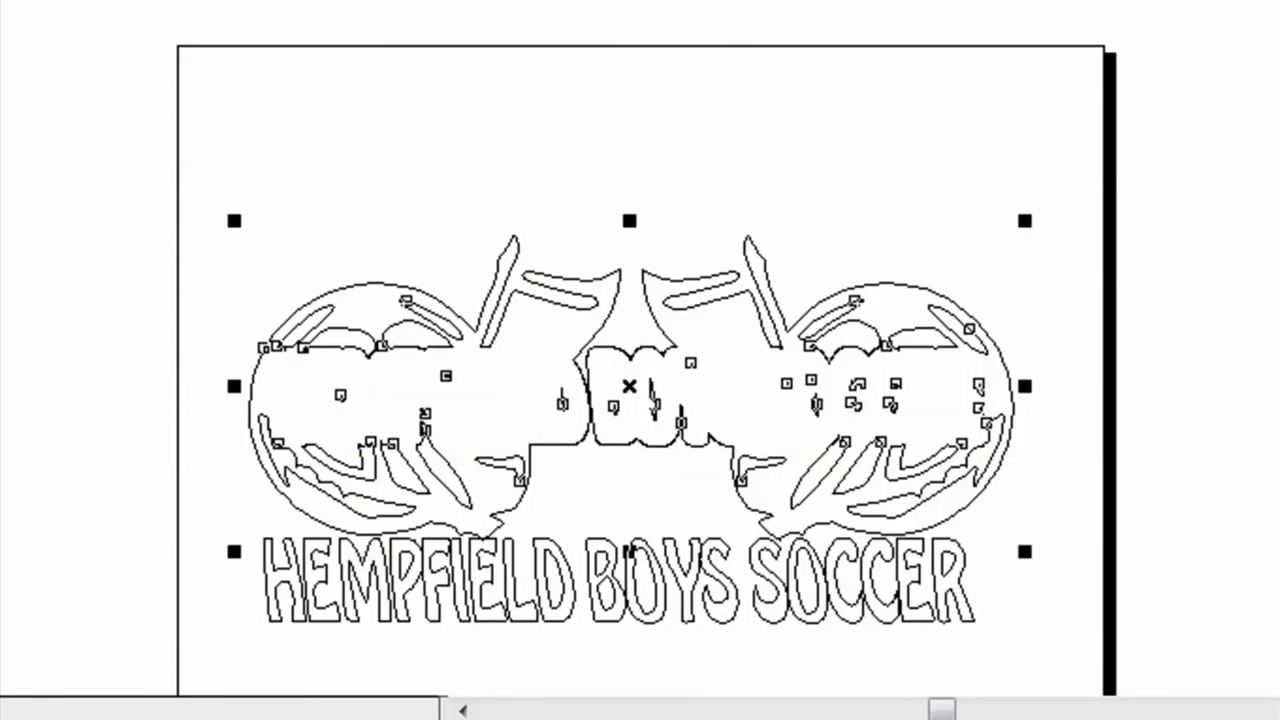
- In wireframe, marquee-select the stray letter fragments across the logo's middle band and delete them
{"action": "left_click", "coordinate": [52, 396]}
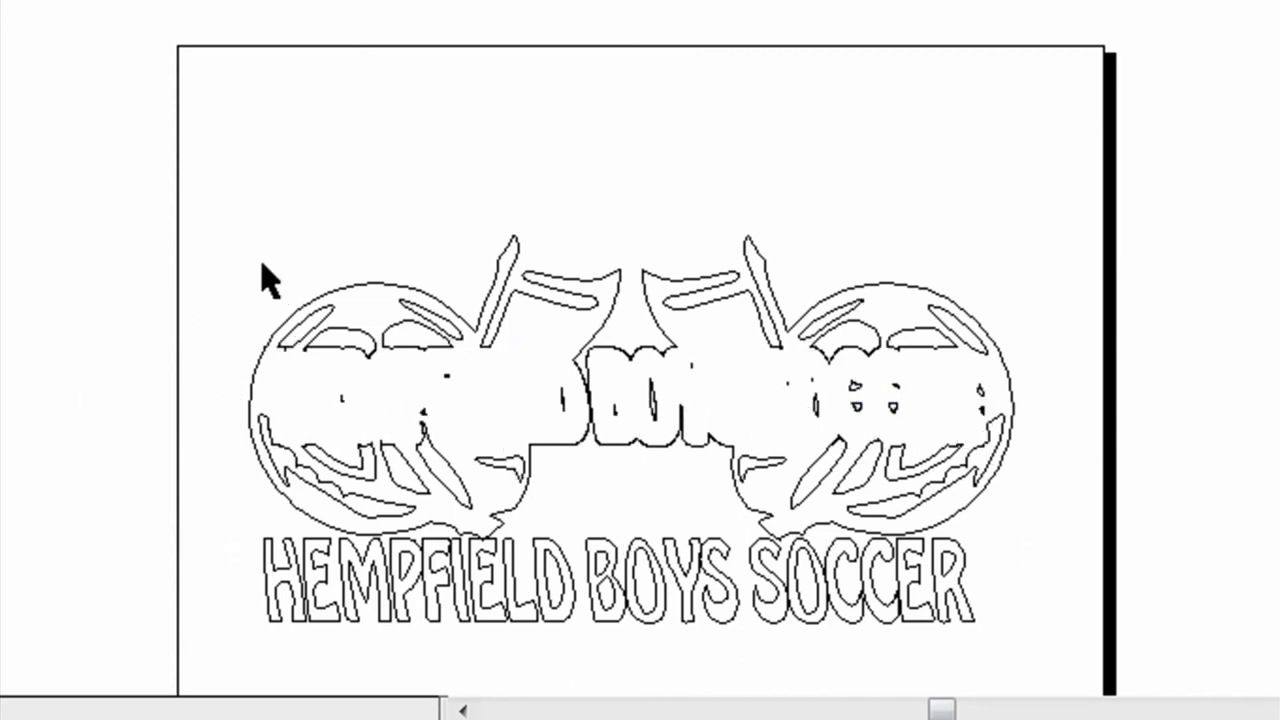
{"action": "left_click", "coordinate": [652, 395]}
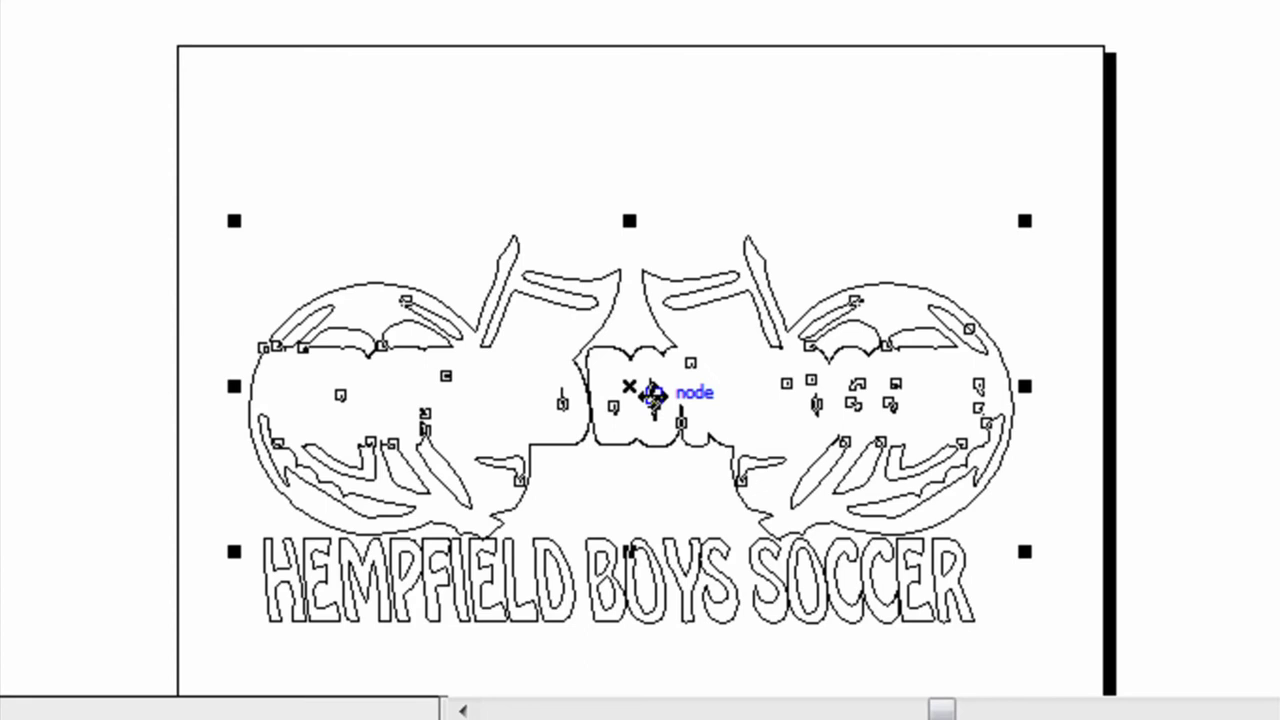
{"action": "left_click", "coordinate": [236, 63]}
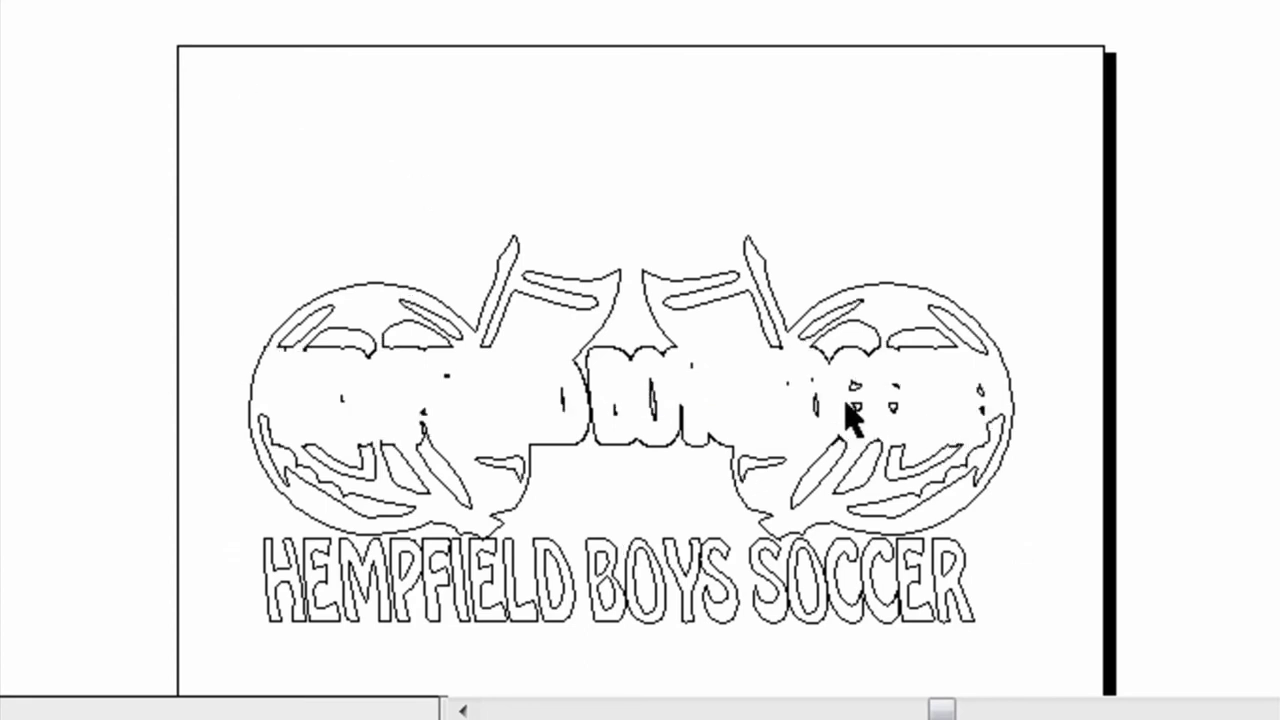
{"action": "left_click", "coordinate": [462, 377]}
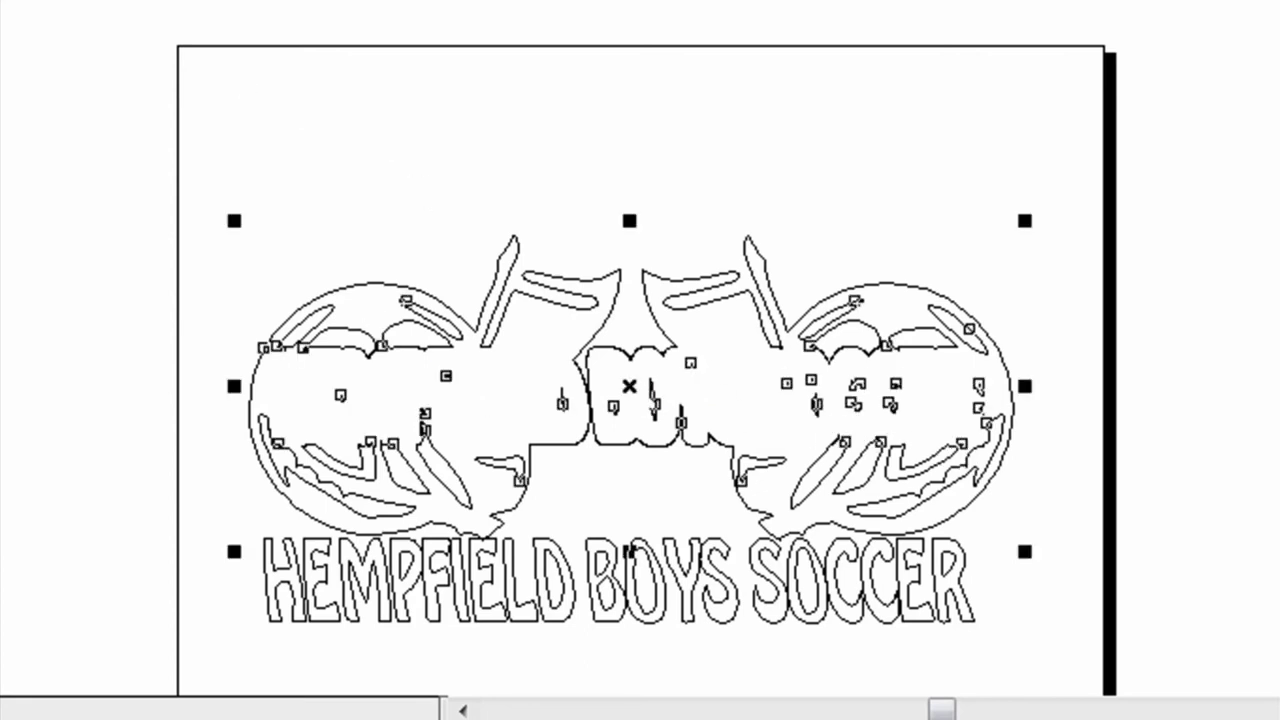
{"action": "key", "text": "alt+a"}
{"action": "key", "text": "Escape"}
{"action": "key", "text": "Escape"}
{"action": "left_click_drag", "start_coordinate": [211, 343], "coordinate": [1026, 432]}
{"action": "key", "text": "Delete"}
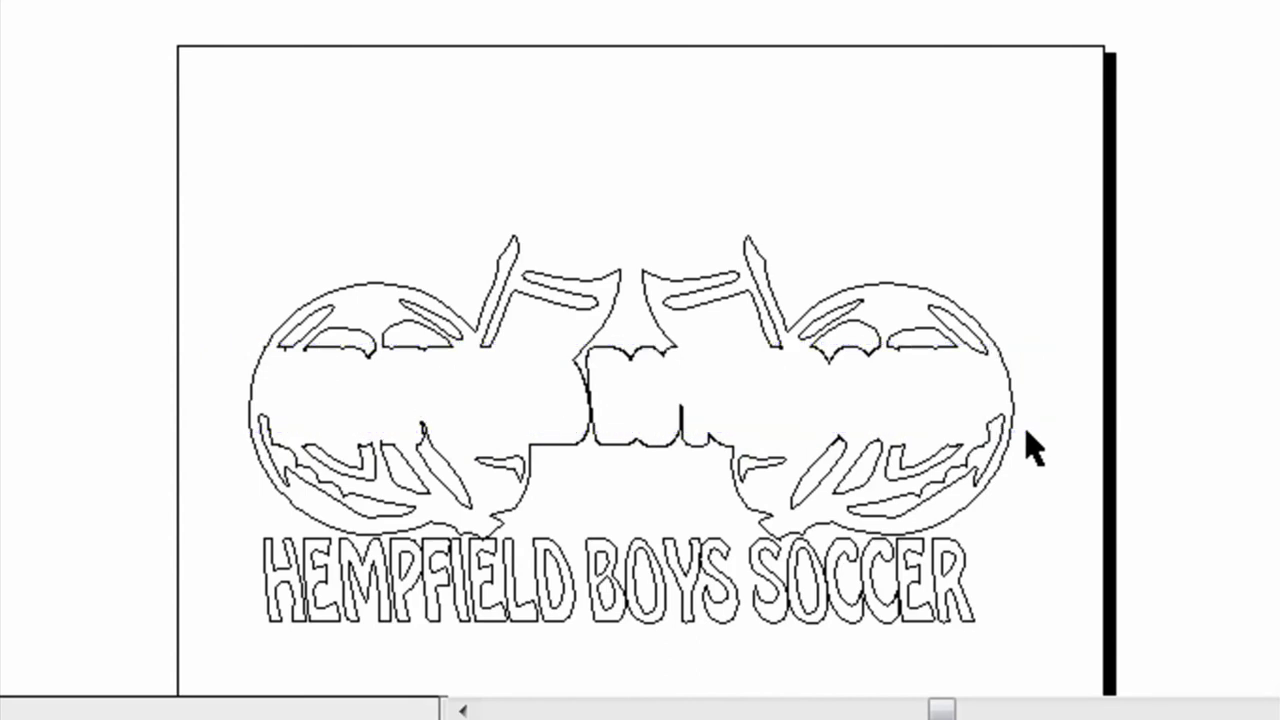
{"action": "left_click", "coordinate": [372, 386]}
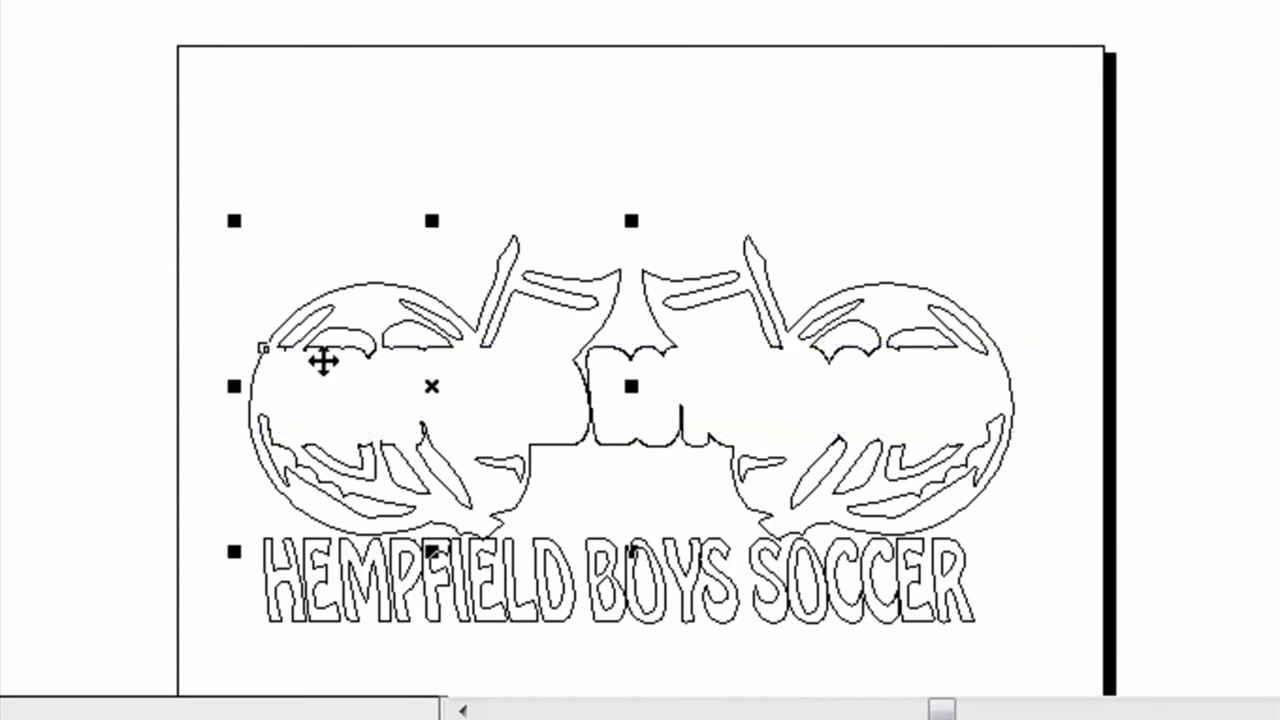
{"action": "left_click_drag", "start_coordinate": [138, 74], "coordinate": [1044, 545]}
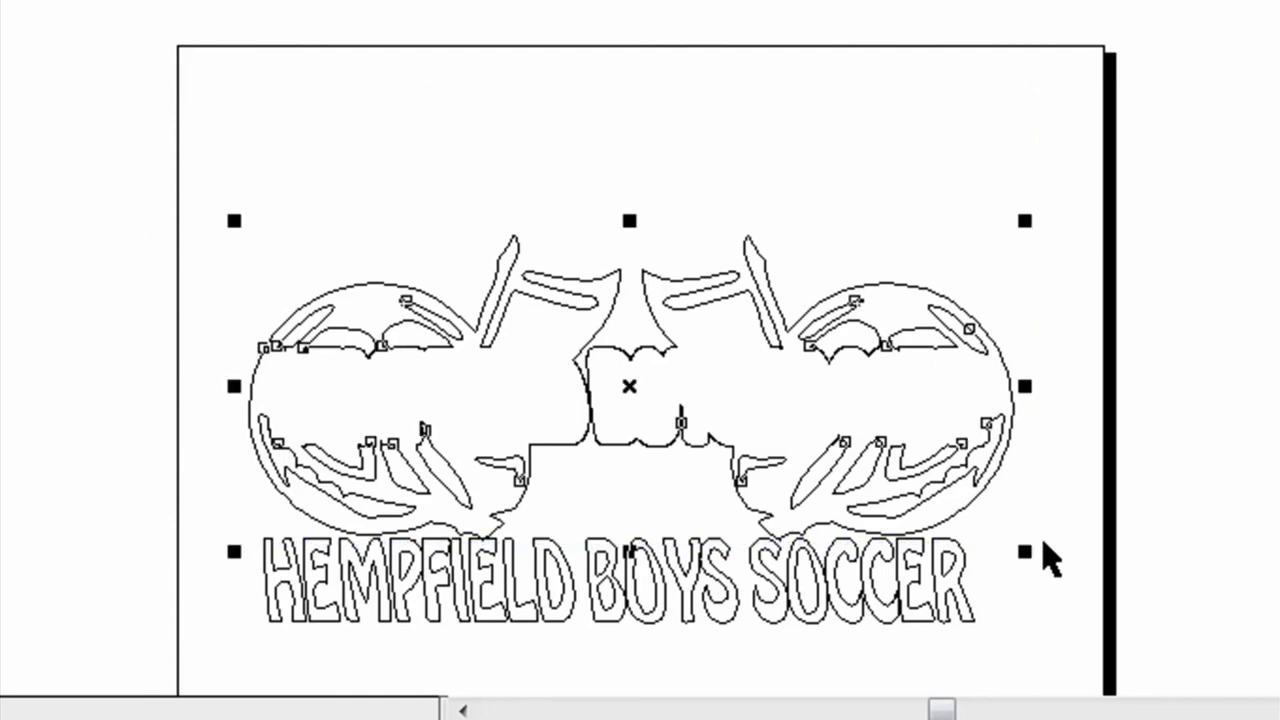
{"action": "key", "text": "alt+a"}
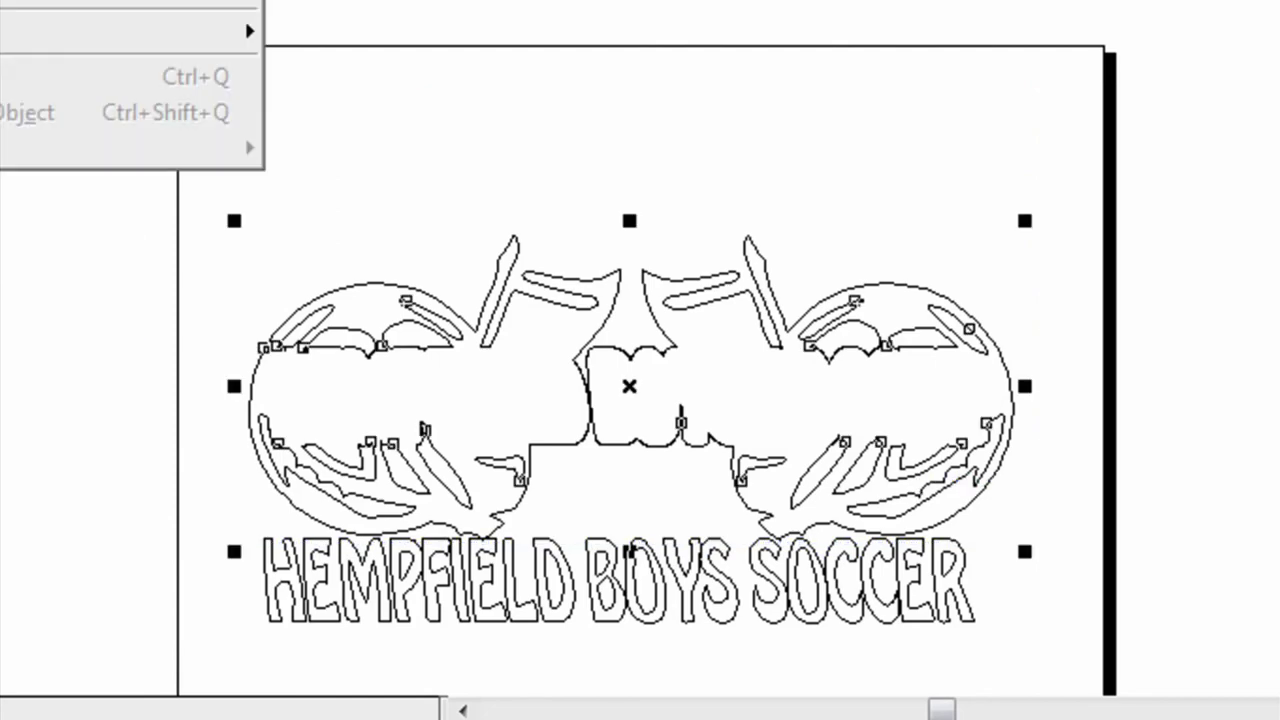
{"action": "key", "text": "Escape"}
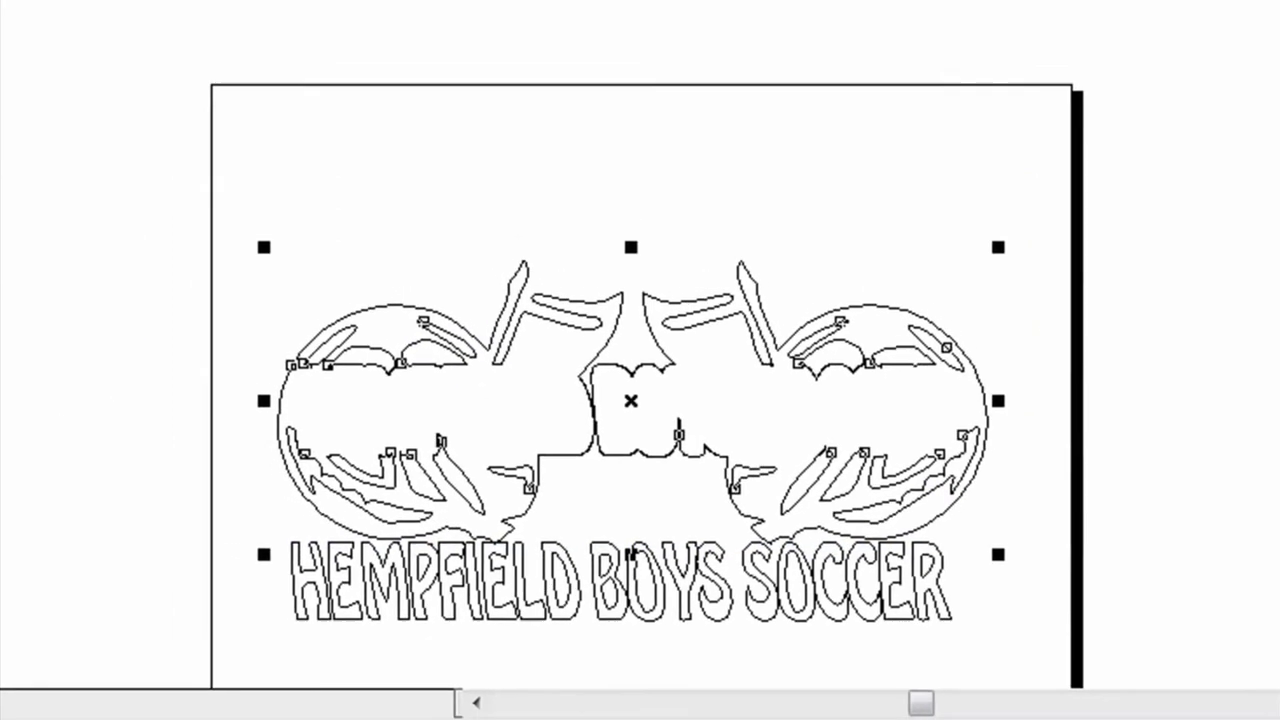
- Return the display from wireframe to normal filled view
{"action": "key", "text": "alt+v"}
{"action": "key", "text": "Down"}
{"action": "key", "text": "Down"}
{"action": "key", "text": "Down"}
{"action": "key", "text": "Return"}
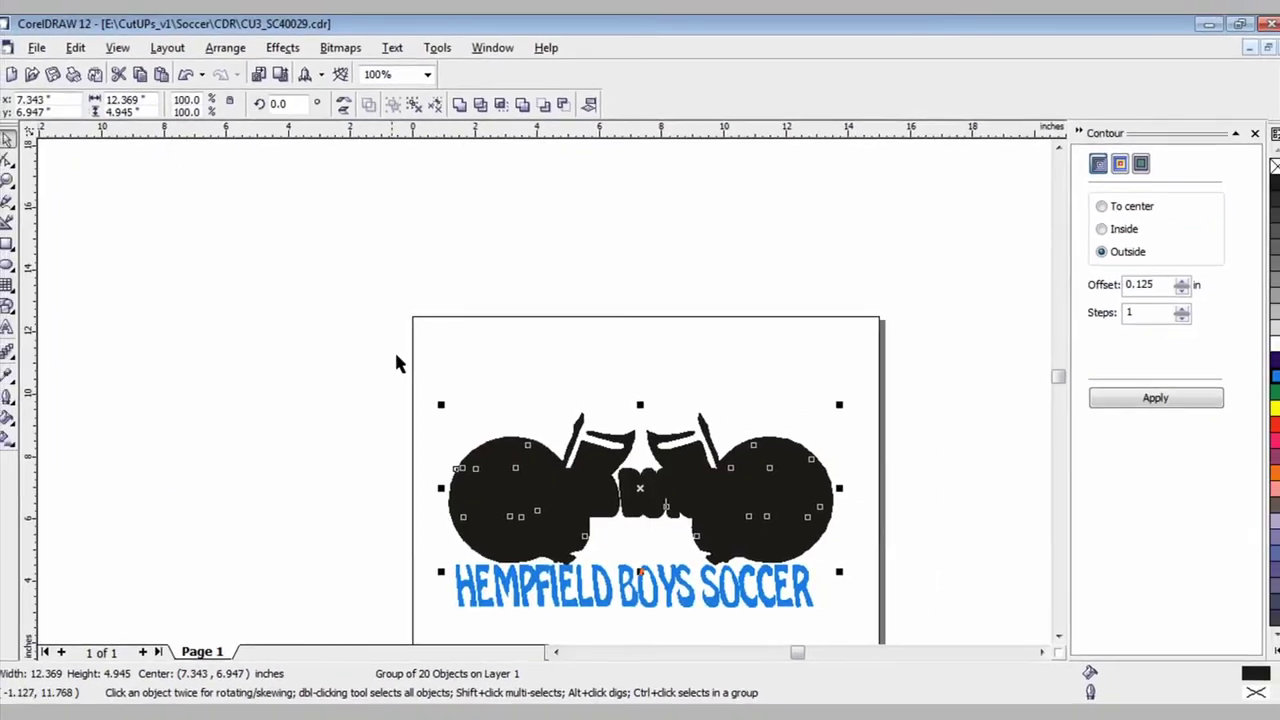
- Move the HEMPFIELD BOYS SOCCER text curve above the black soccer-ball graphic
{"action": "left_click", "coordinate": [636, 586], "text": "ctrl"}
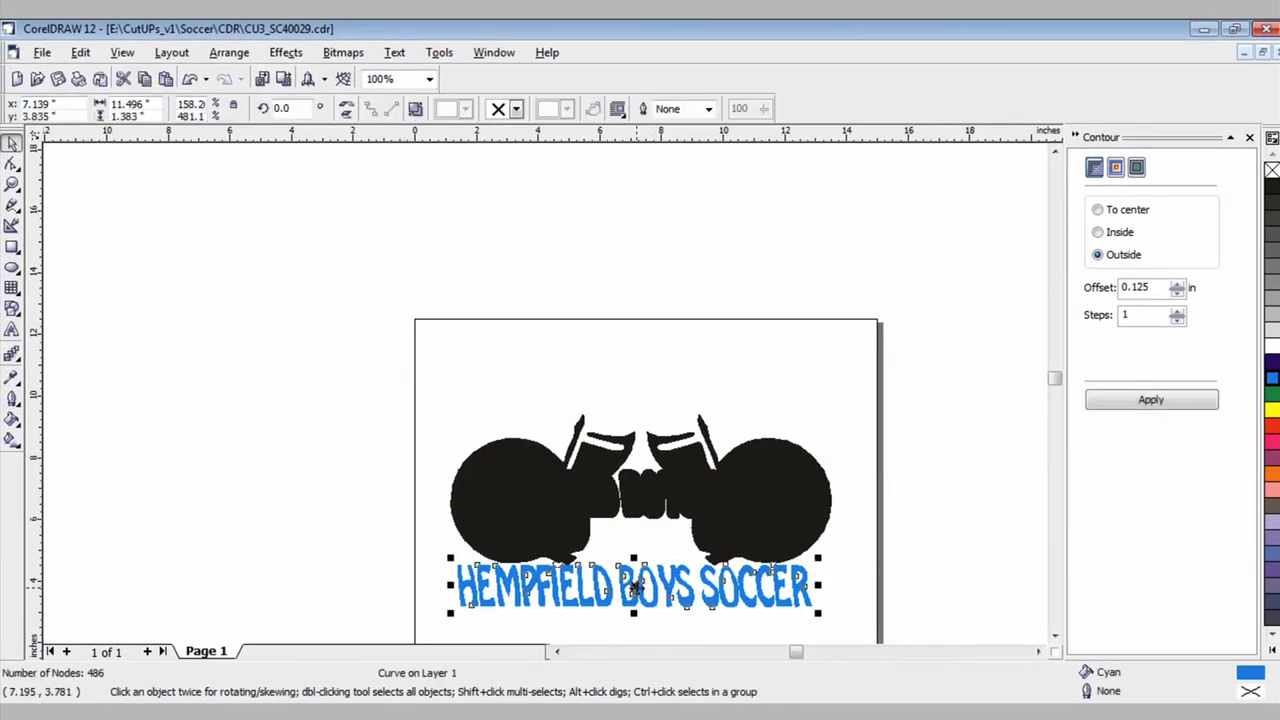
{"action": "left_click_drag", "start_coordinate": [636, 586], "coordinate": [636, 497]}
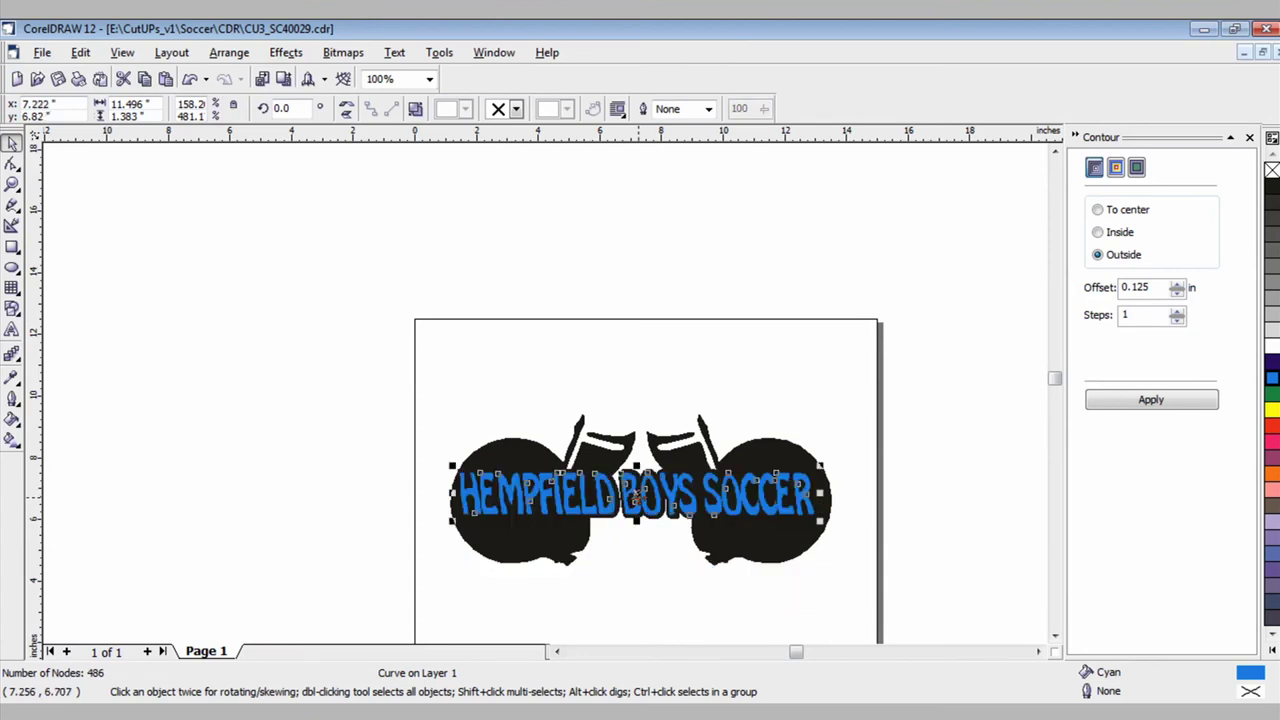
{"action": "left_click", "coordinate": [447, 428]}
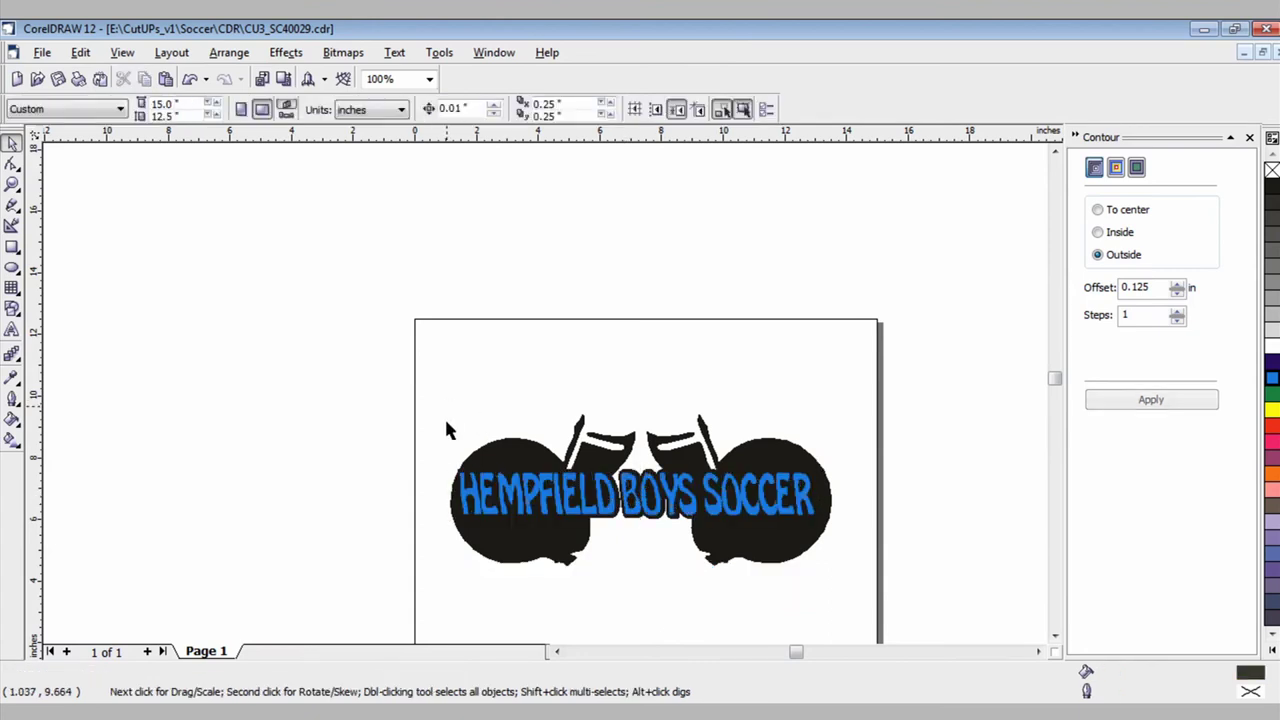
{"action": "left_click", "coordinate": [605, 496]}
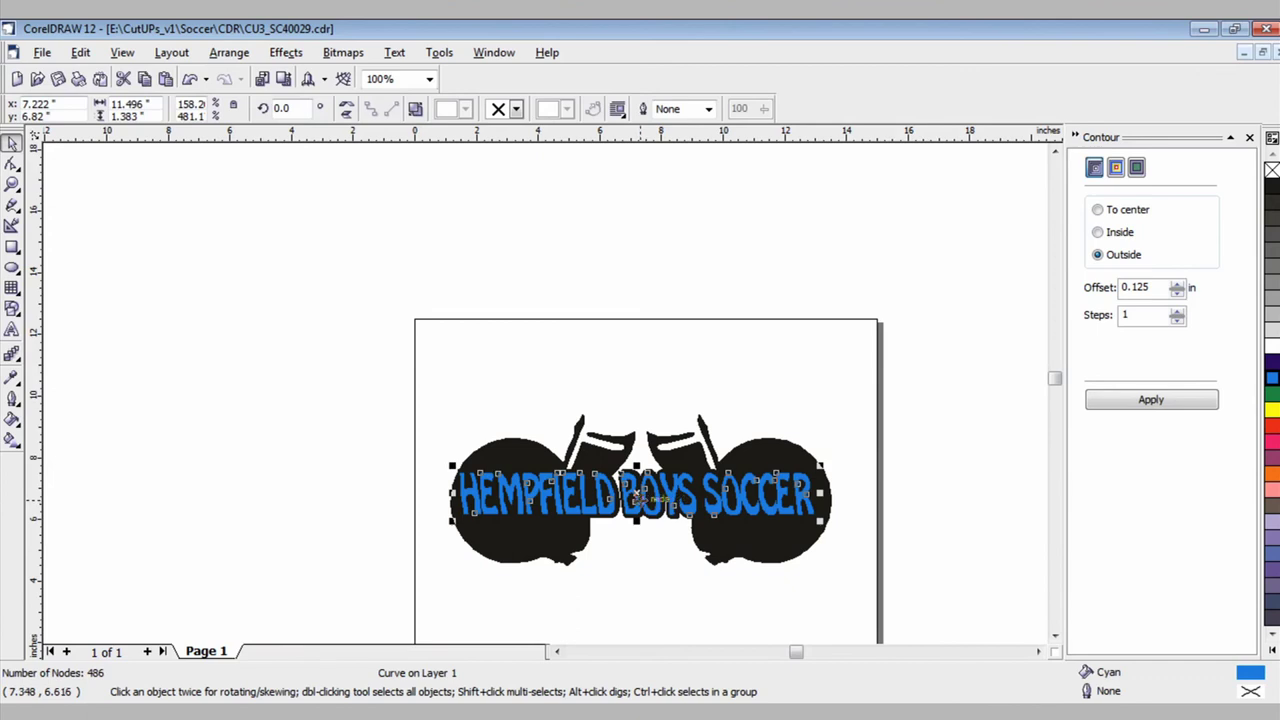
{"action": "left_click_drag", "start_coordinate": [636, 495], "coordinate": [637, 368]}
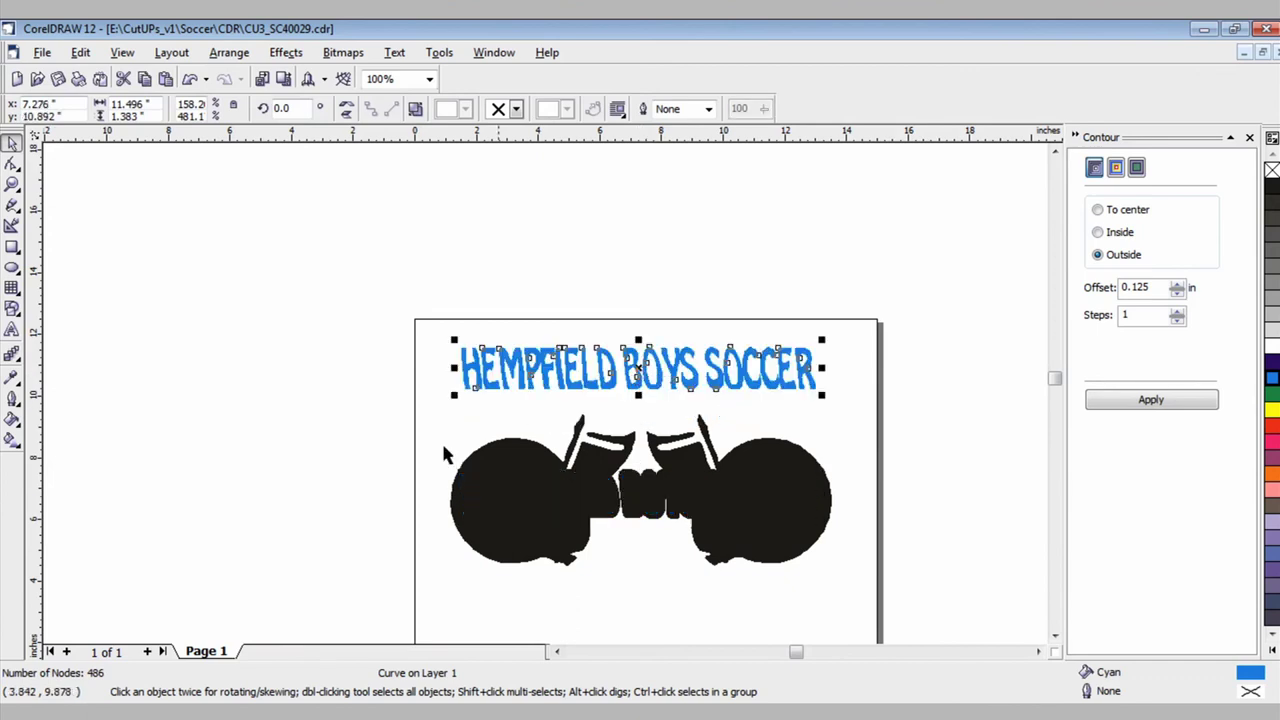
{"action": "left_click_drag", "start_coordinate": [418, 578], "coordinate": [889, 409]}
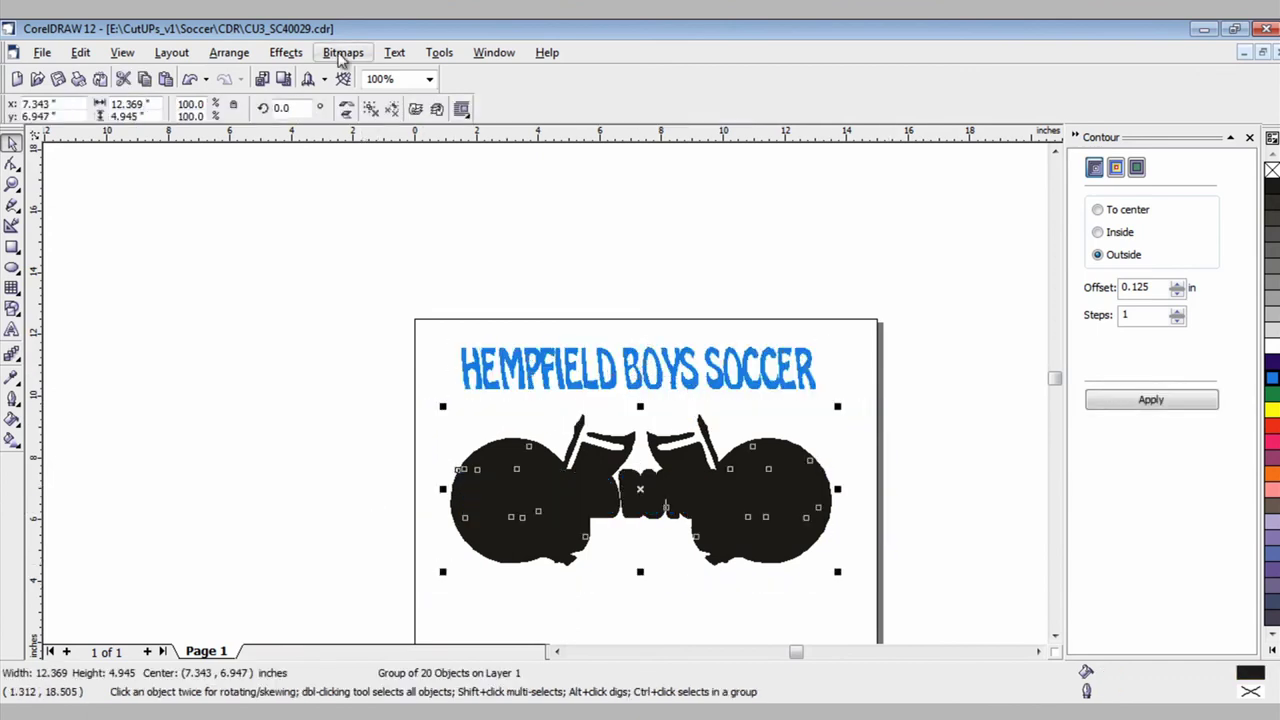
- Ungroup all 20 objects of the black artwork and combine them into one curve
{"action": "left_click", "coordinate": [226, 54]}
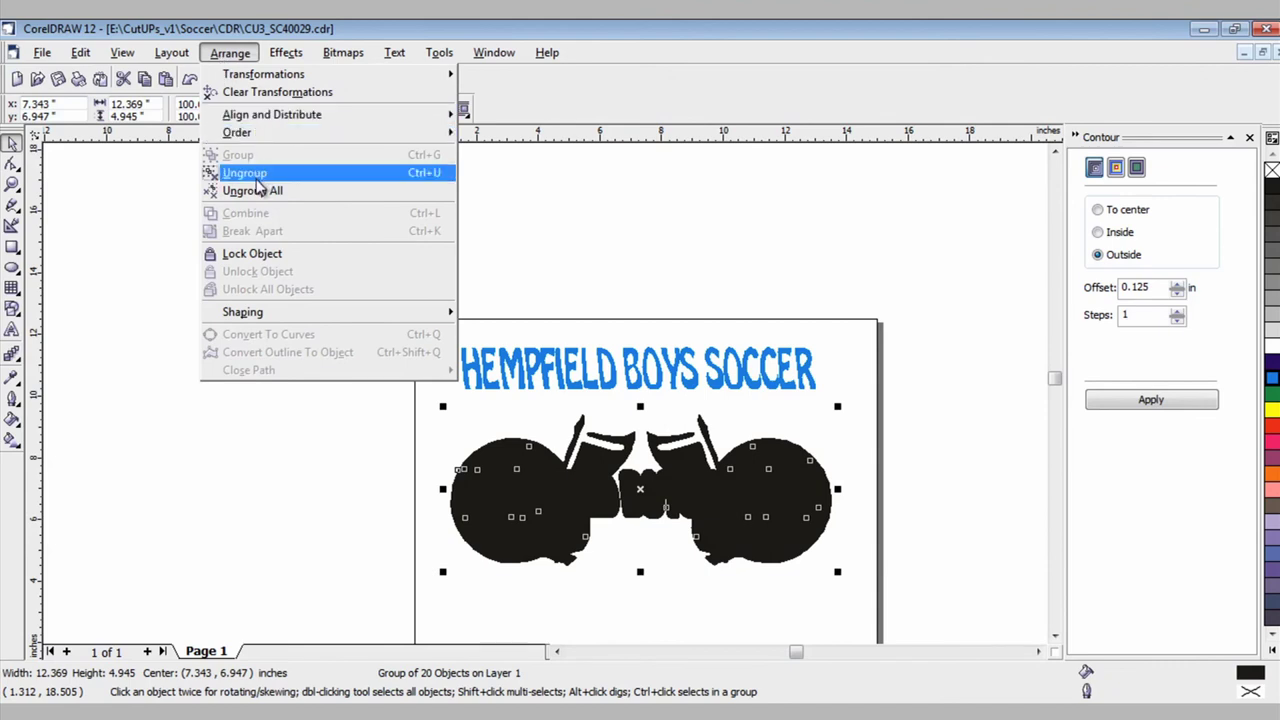
{"action": "left_click", "coordinate": [256, 190]}
{"action": "left_click", "coordinate": [230, 54]}
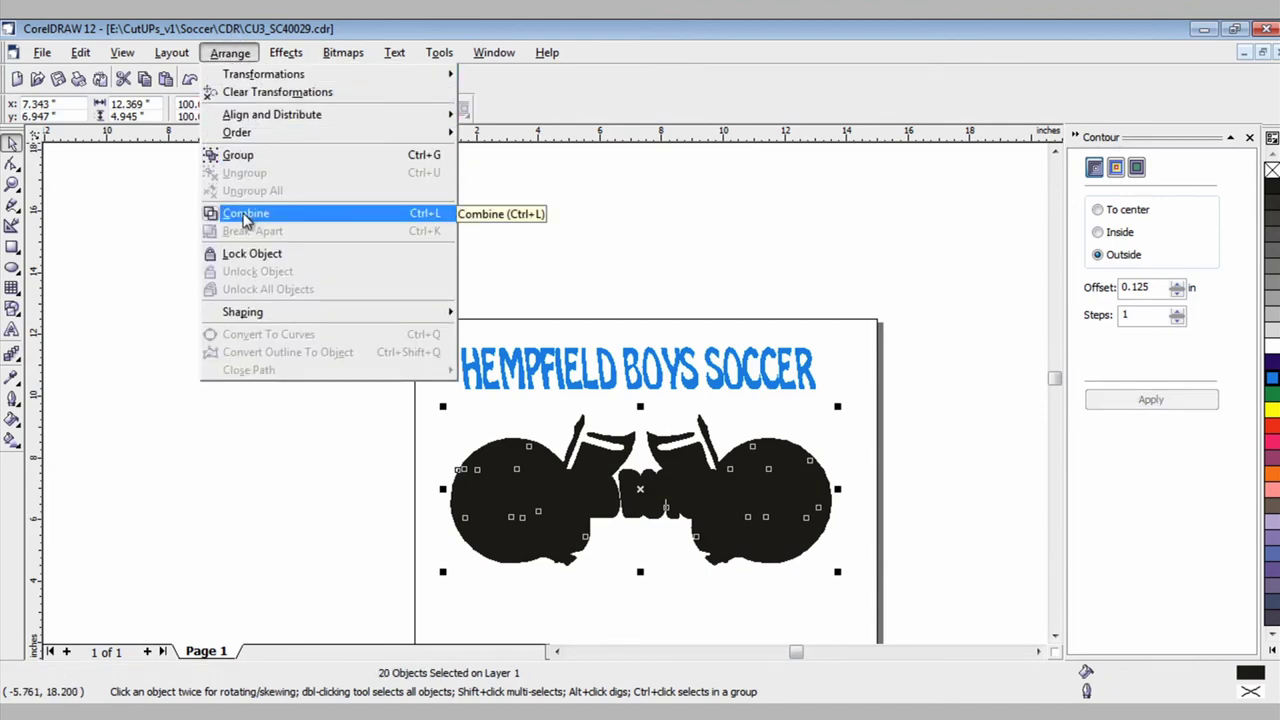
{"action": "left_click", "coordinate": [245, 214]}
- Move the HEMPFIELD BOYS SOCCER text down onto the centre of the combined graphic
{"action": "left_click", "coordinate": [538, 376]}
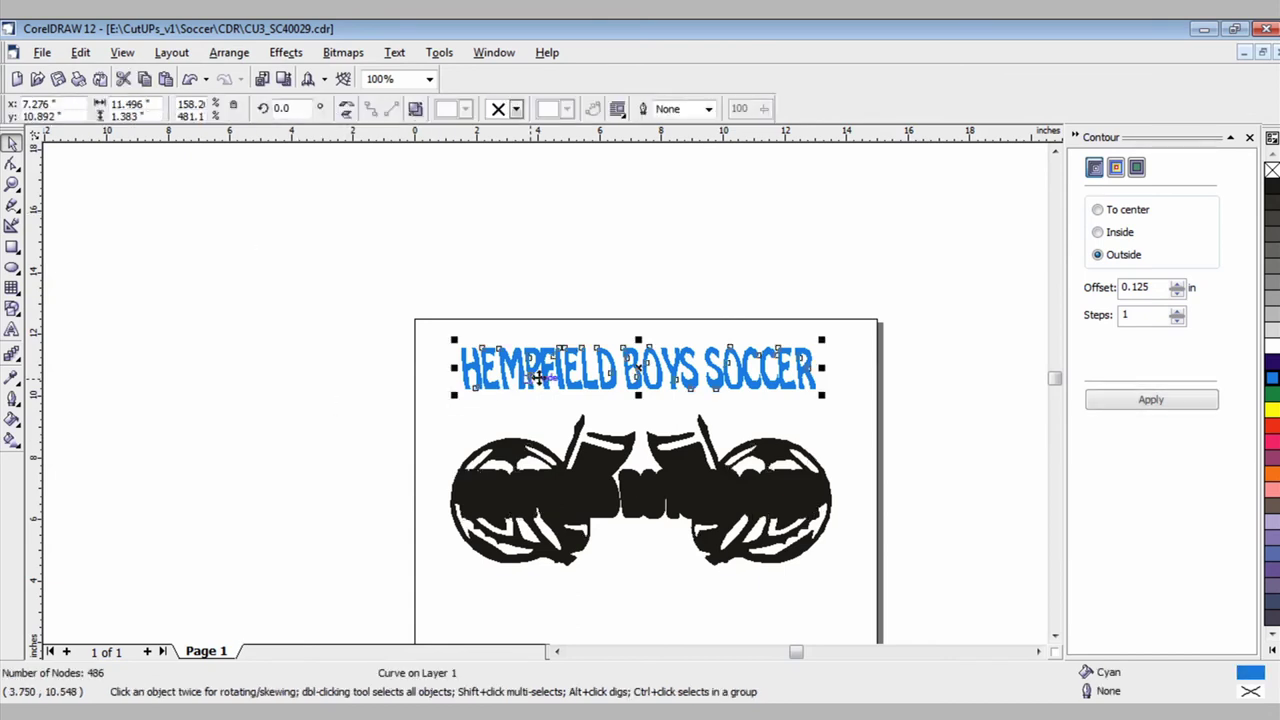
{"action": "left_click_drag", "start_coordinate": [640, 370], "coordinate": [636, 494]}
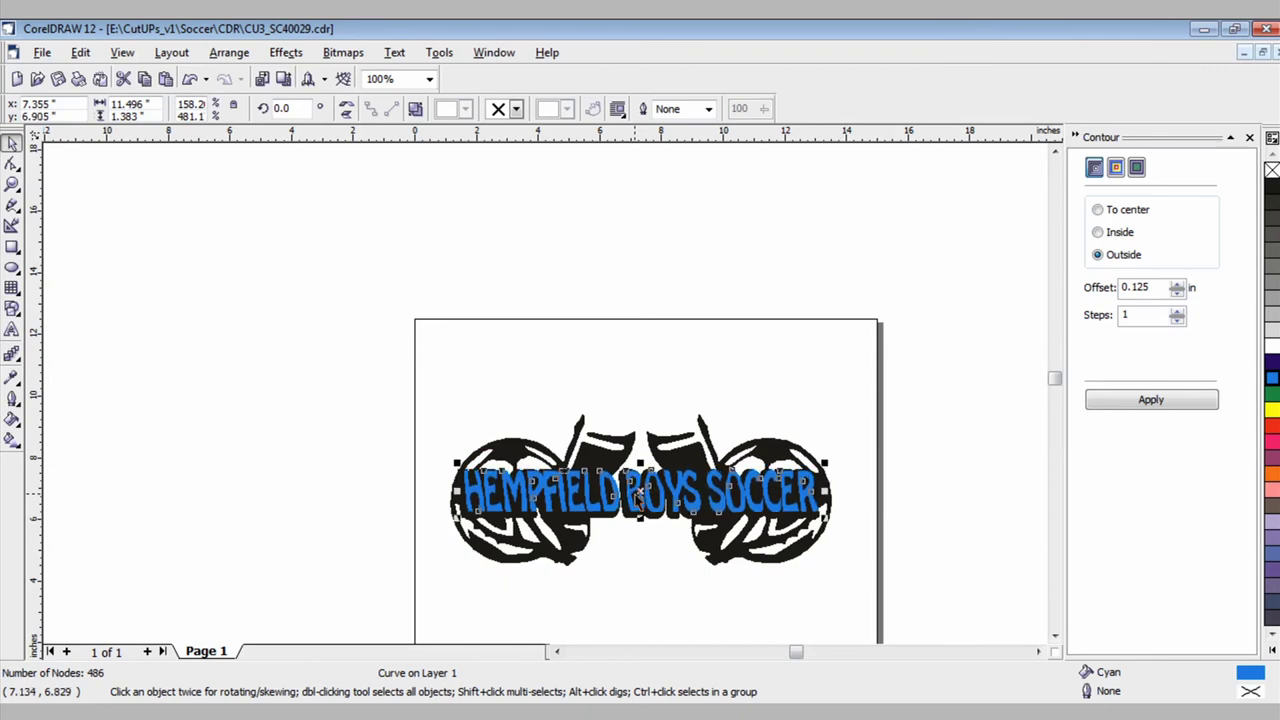
{"action": "left_click_drag", "start_coordinate": [639, 492], "coordinate": [636, 495]}
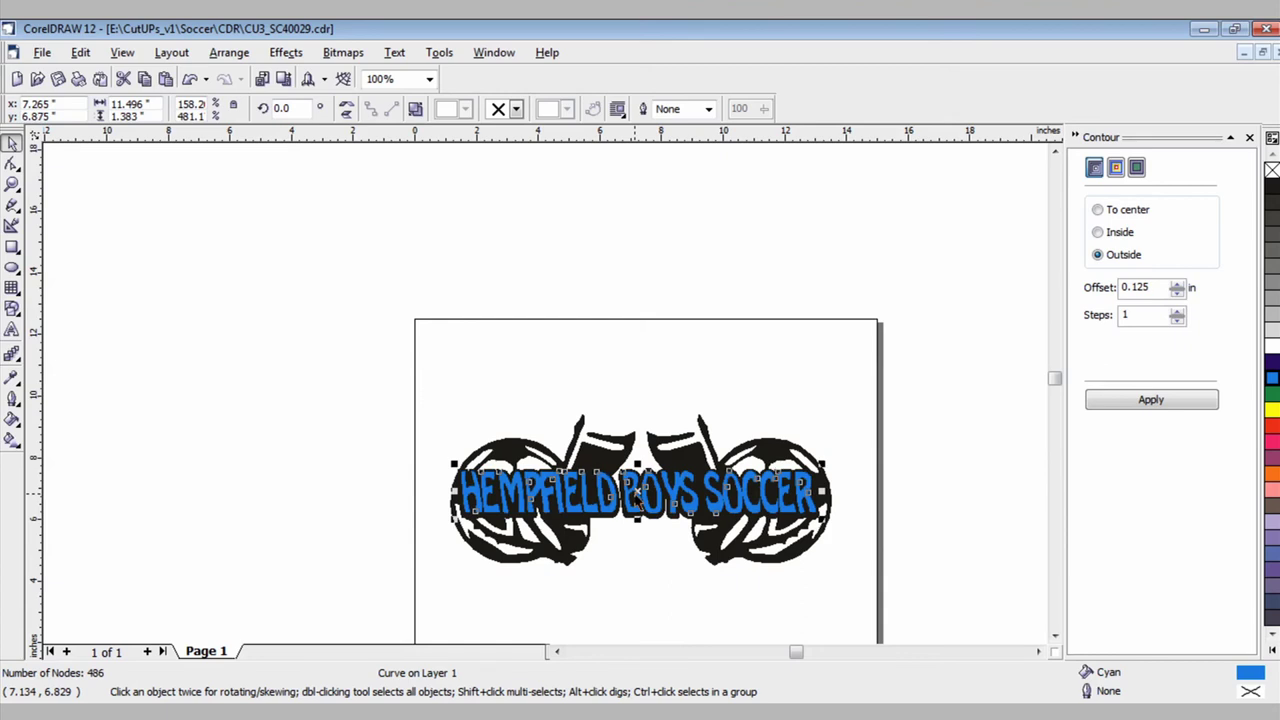
{"action": "left_click", "coordinate": [545, 371]}
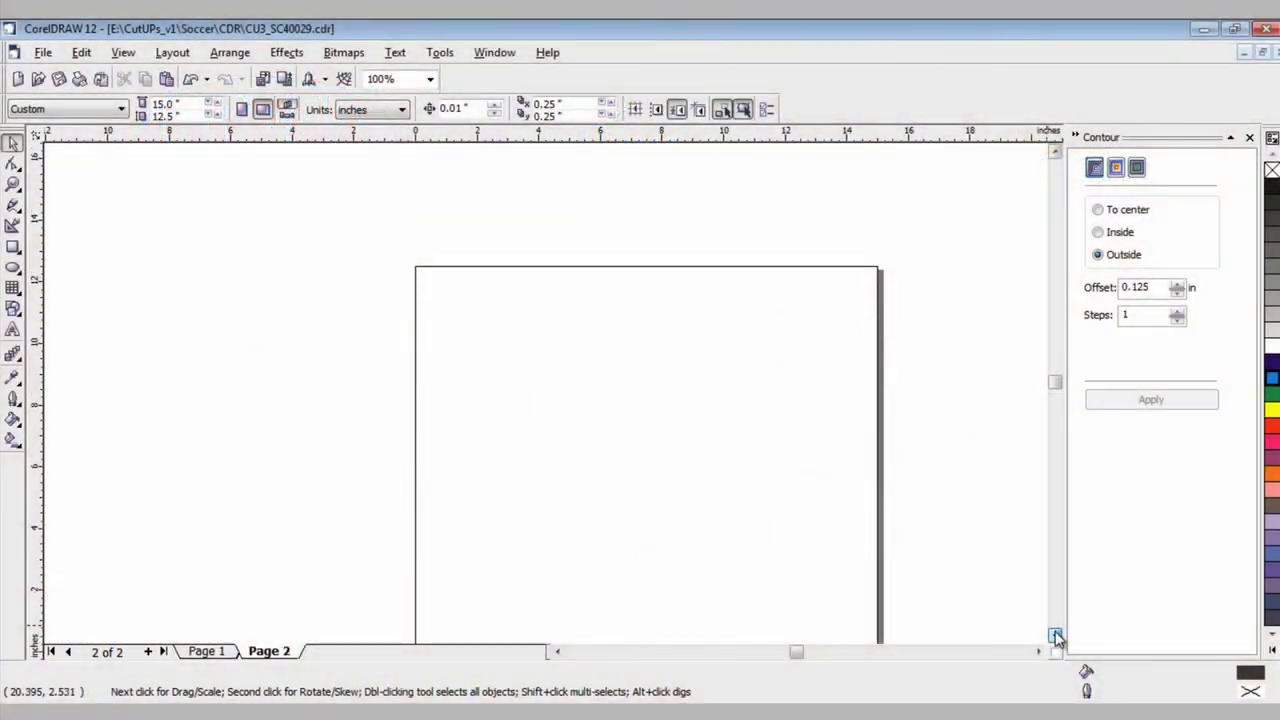
- Switch to the blank Page 2 and scroll it into position
{"action": "left_click", "coordinate": [1056, 636]}
{"action": "left_click", "coordinate": [1056, 636]}
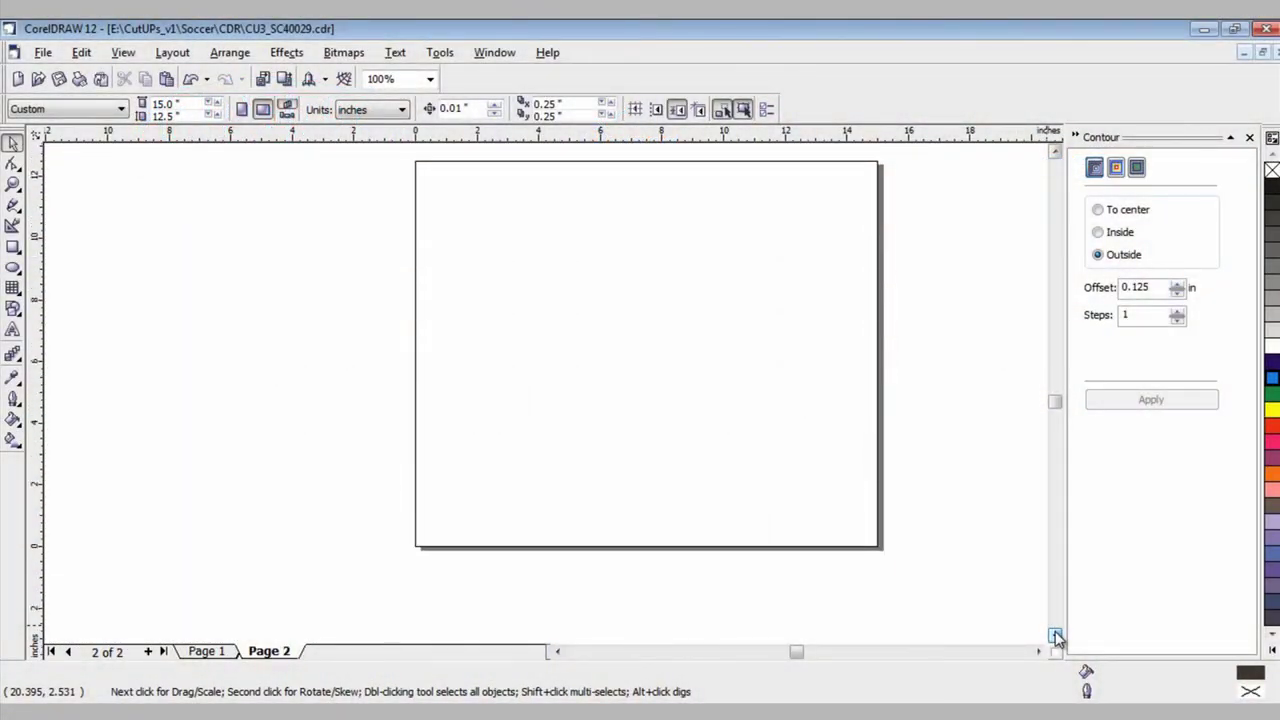
{"action": "left_click", "coordinate": [1055, 155]}
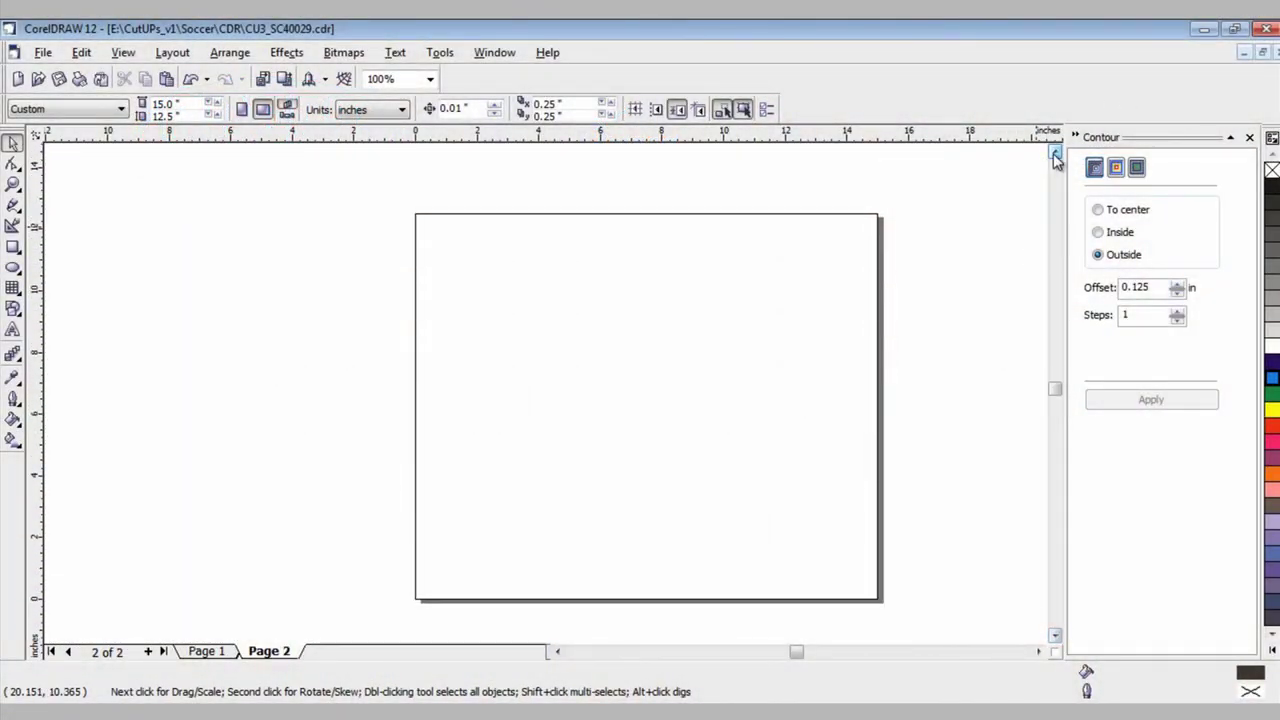
- Open CU3_FB70026.cdr from CutUPs_v1 > Football > CDR, browsing with medium icons
{"action": "left_click", "coordinate": [44, 55]}
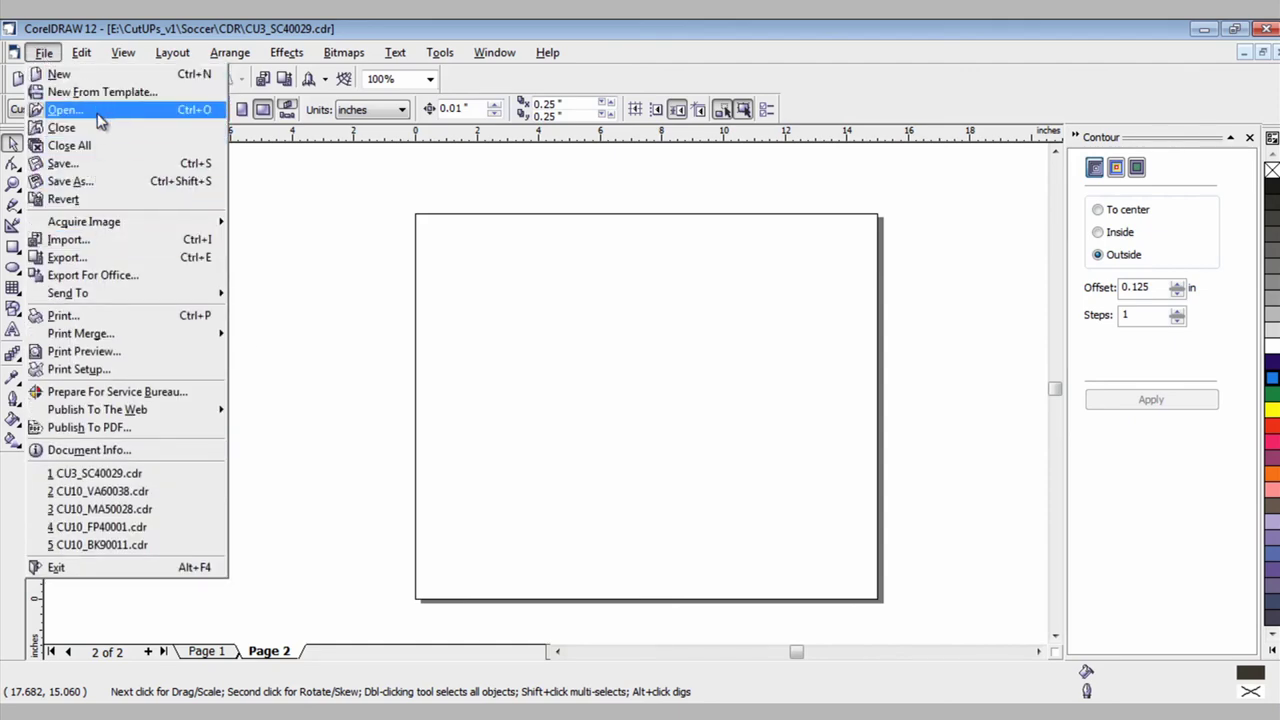
{"action": "left_click", "coordinate": [100, 120]}
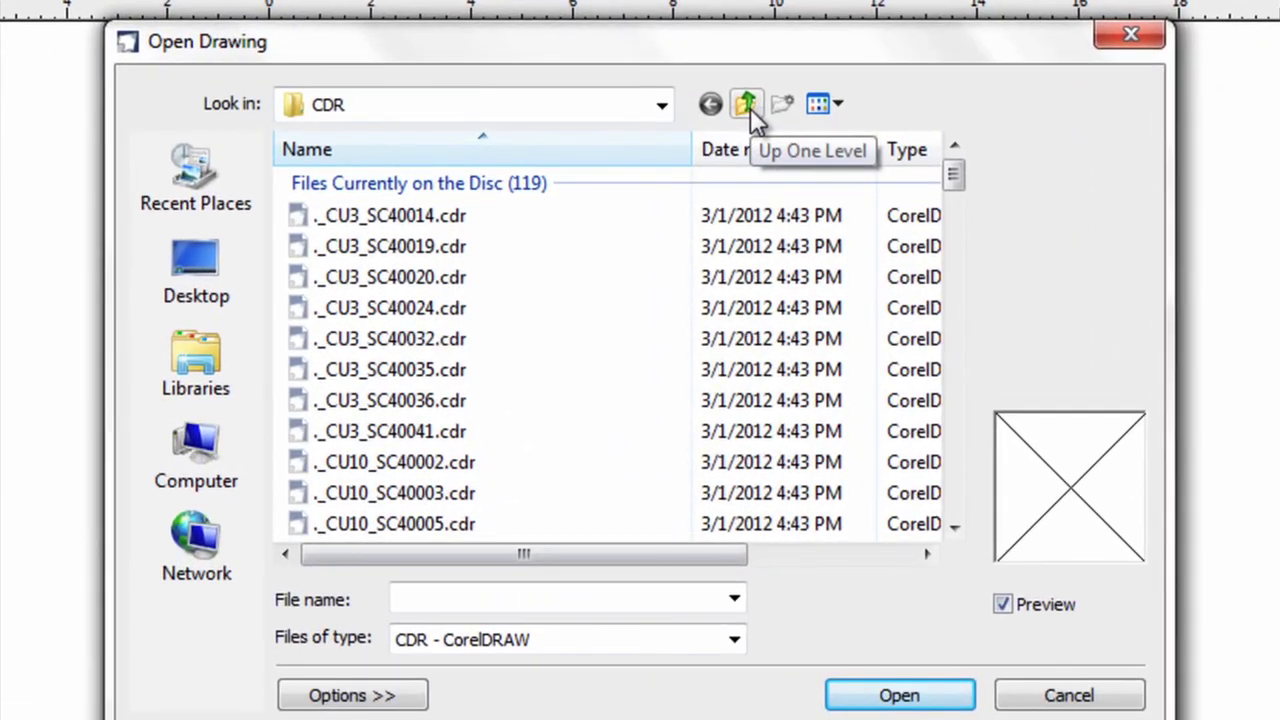
{"action": "left_click", "coordinate": [748, 104]}
{"action": "left_click", "coordinate": [748, 104]}
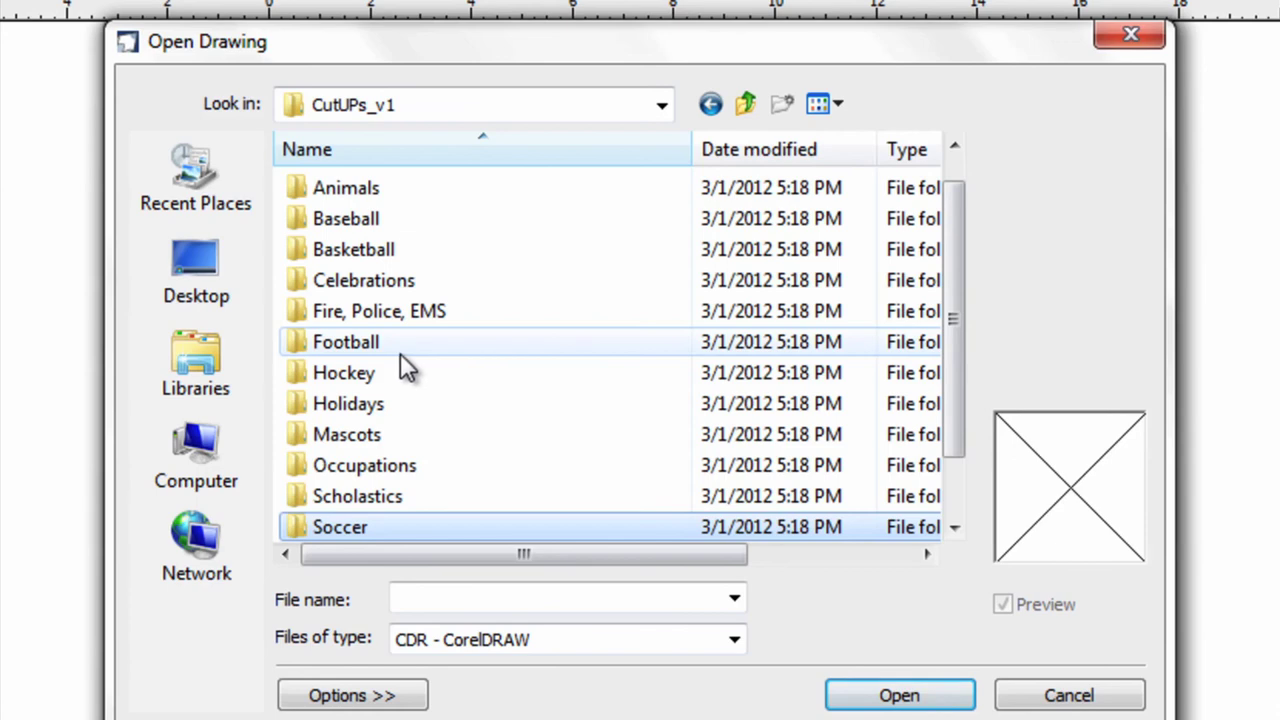
{"action": "double_click", "coordinate": [394, 348]}
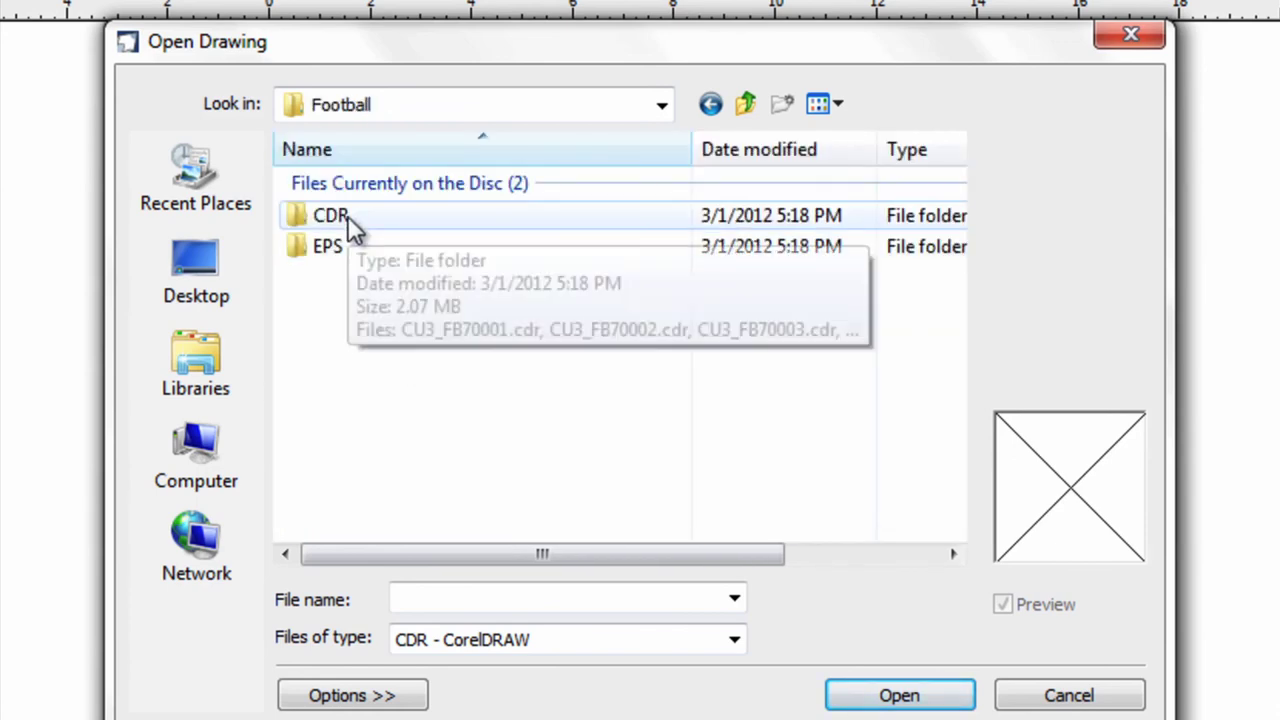
{"action": "double_click", "coordinate": [350, 220]}
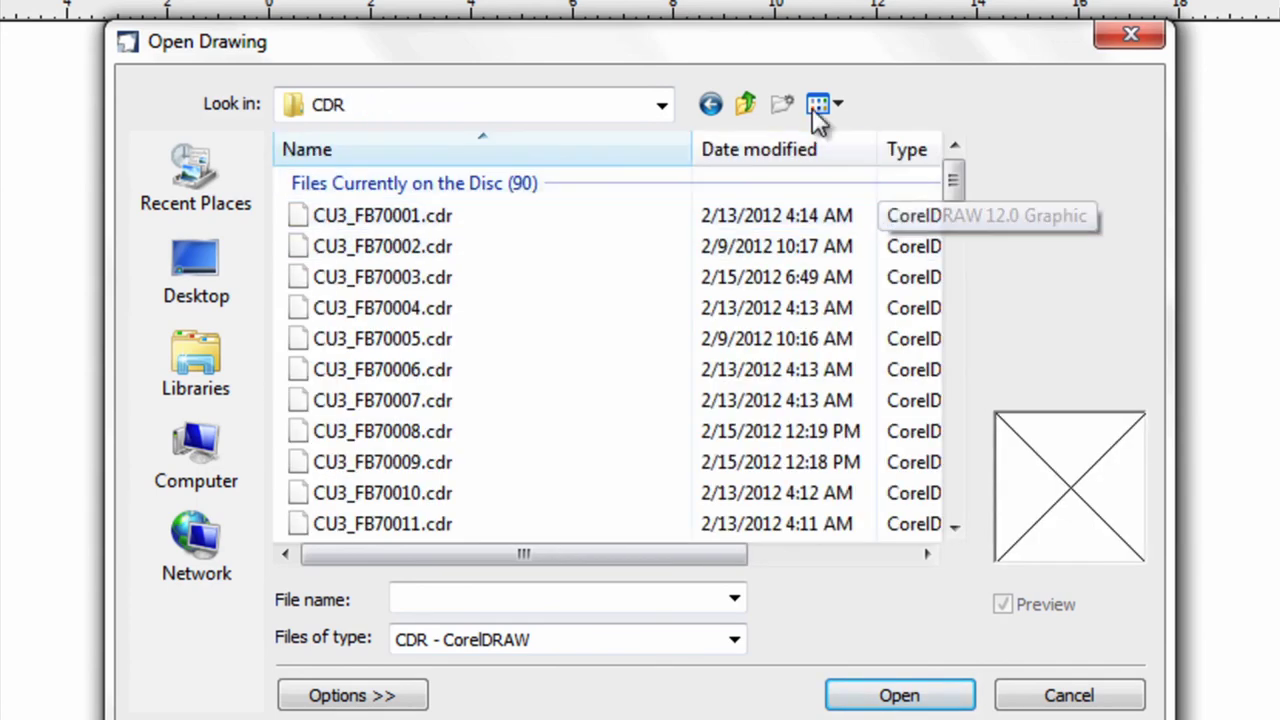
{"action": "left_click", "coordinate": [838, 104]}
{"action": "left_click", "coordinate": [895, 209]}
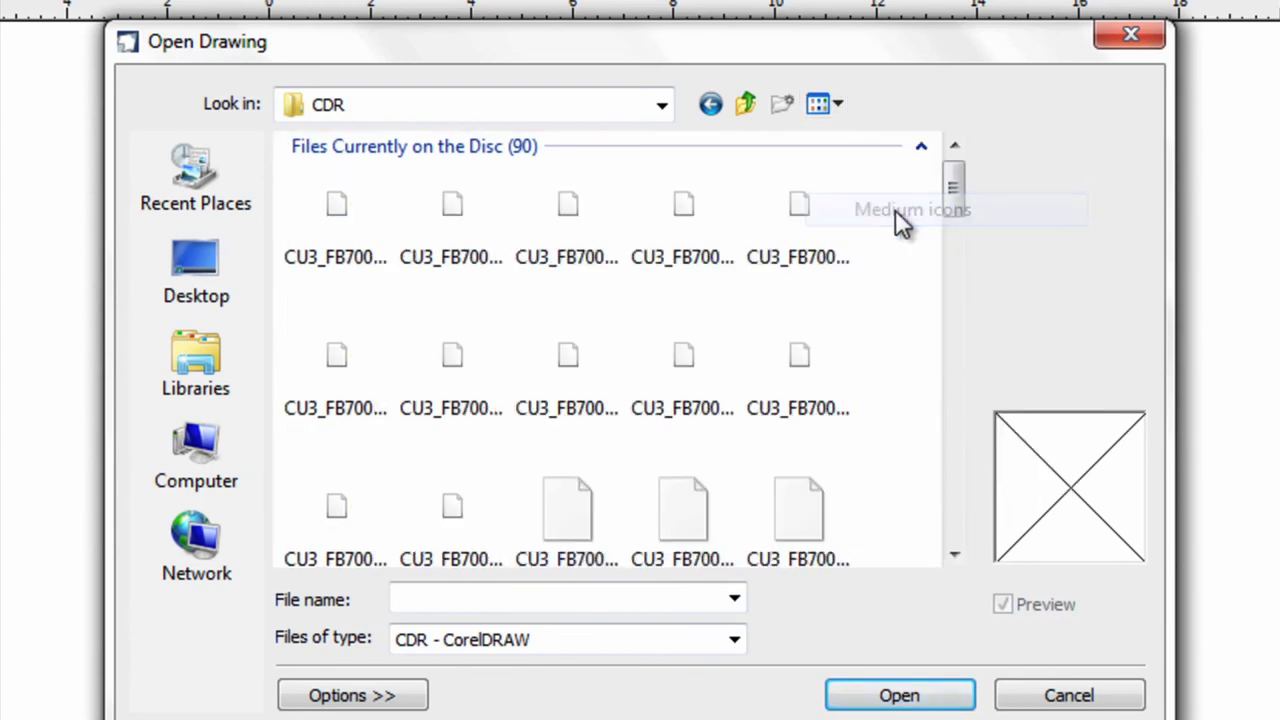
{"action": "left_click_drag", "start_coordinate": [957, 197], "coordinate": [921, 262]}
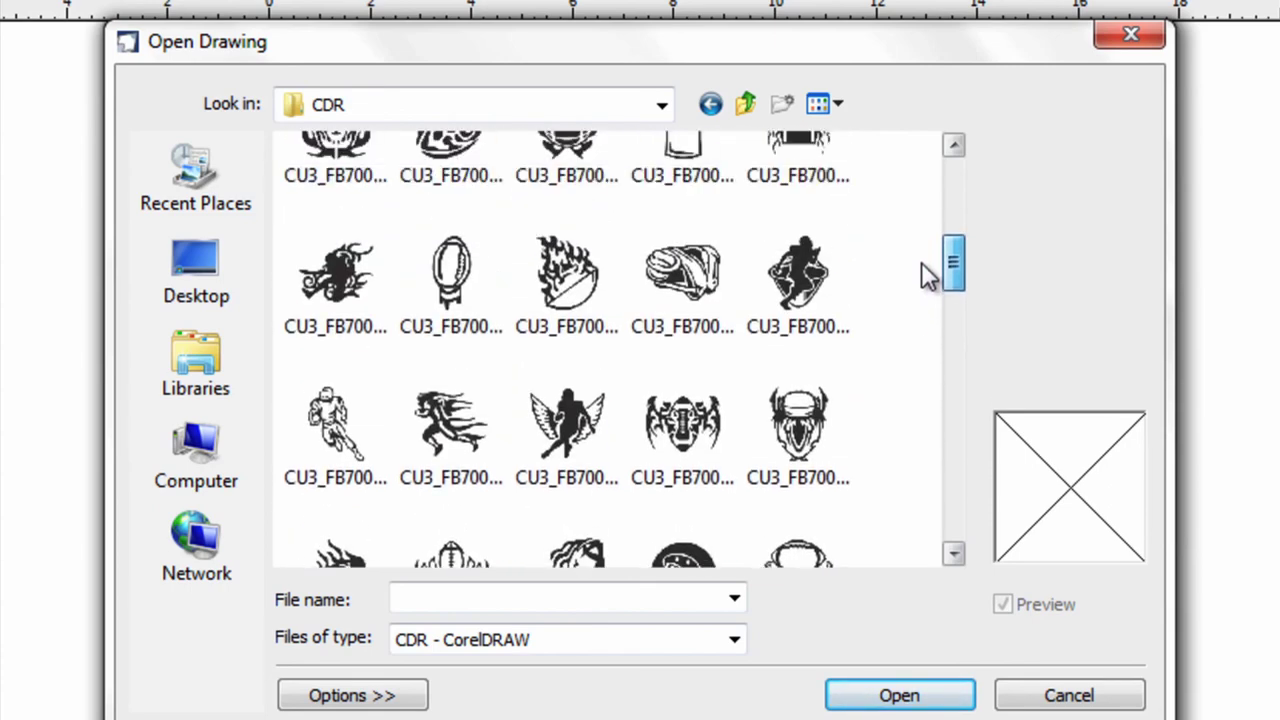
{"action": "left_click_drag", "start_coordinate": [921, 262], "coordinate": [926, 257]}
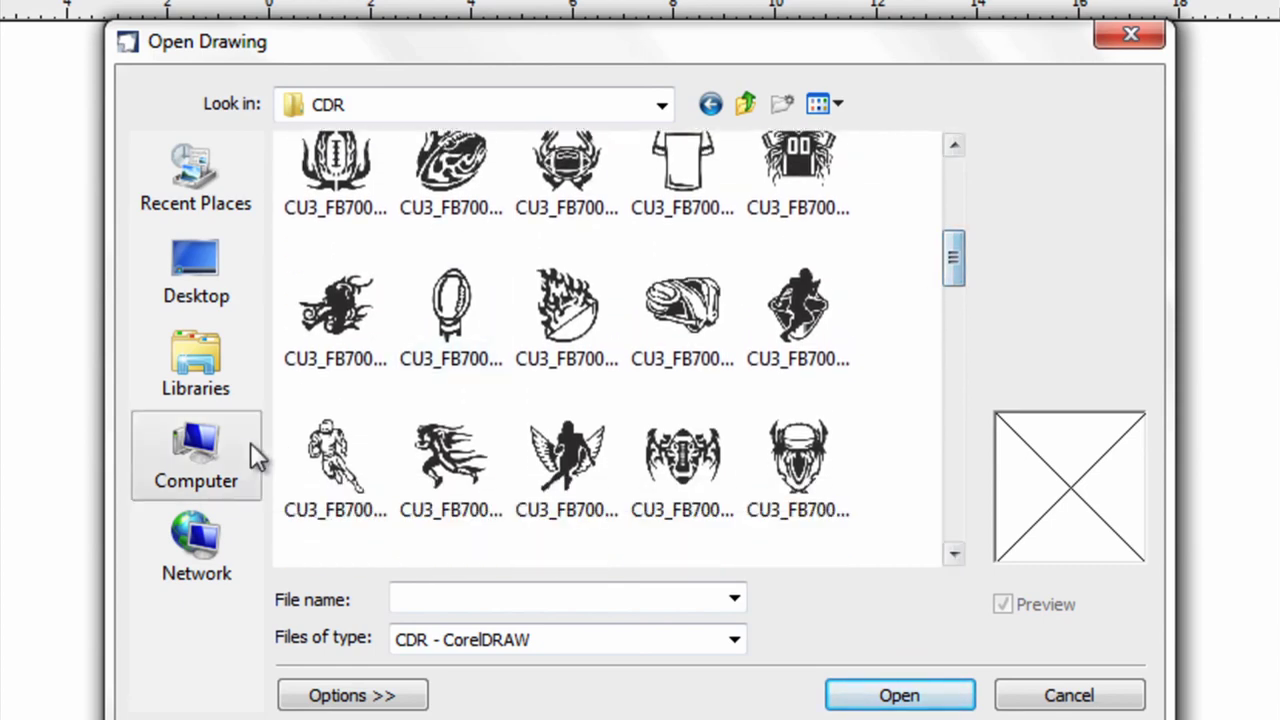
{"action": "left_click", "coordinate": [340, 470]}
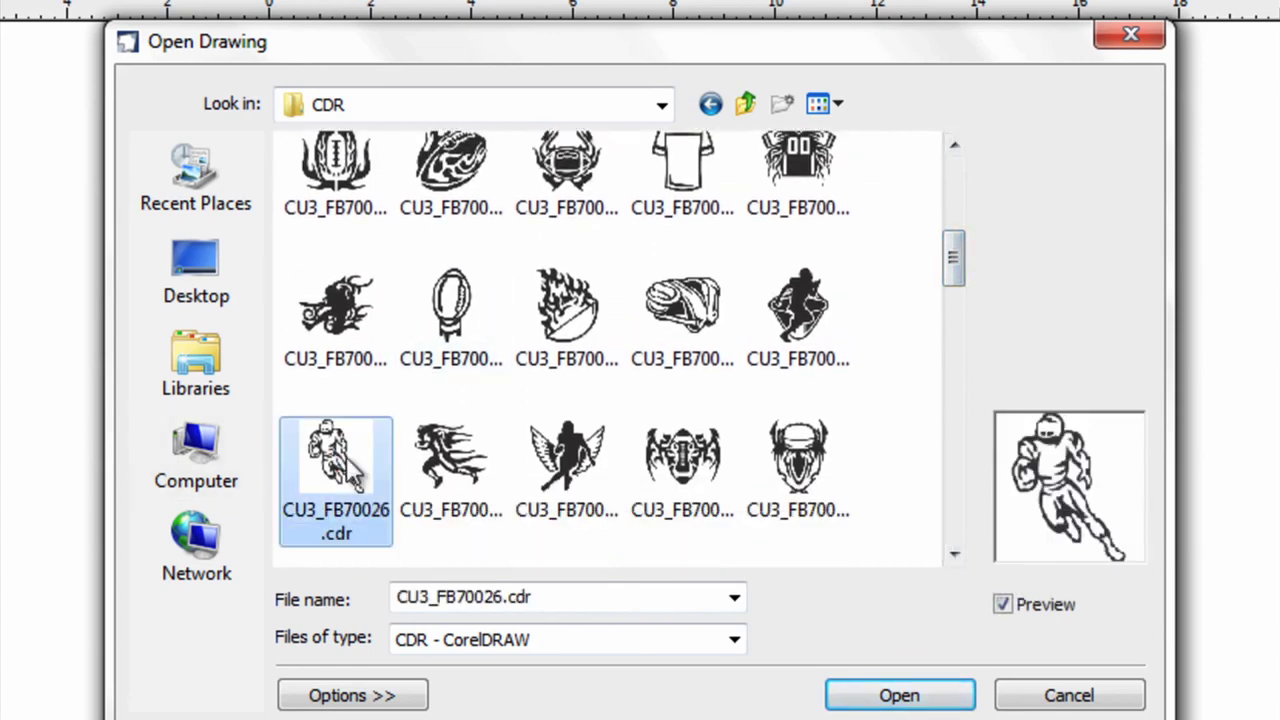
{"action": "left_click", "coordinate": [925, 693]}
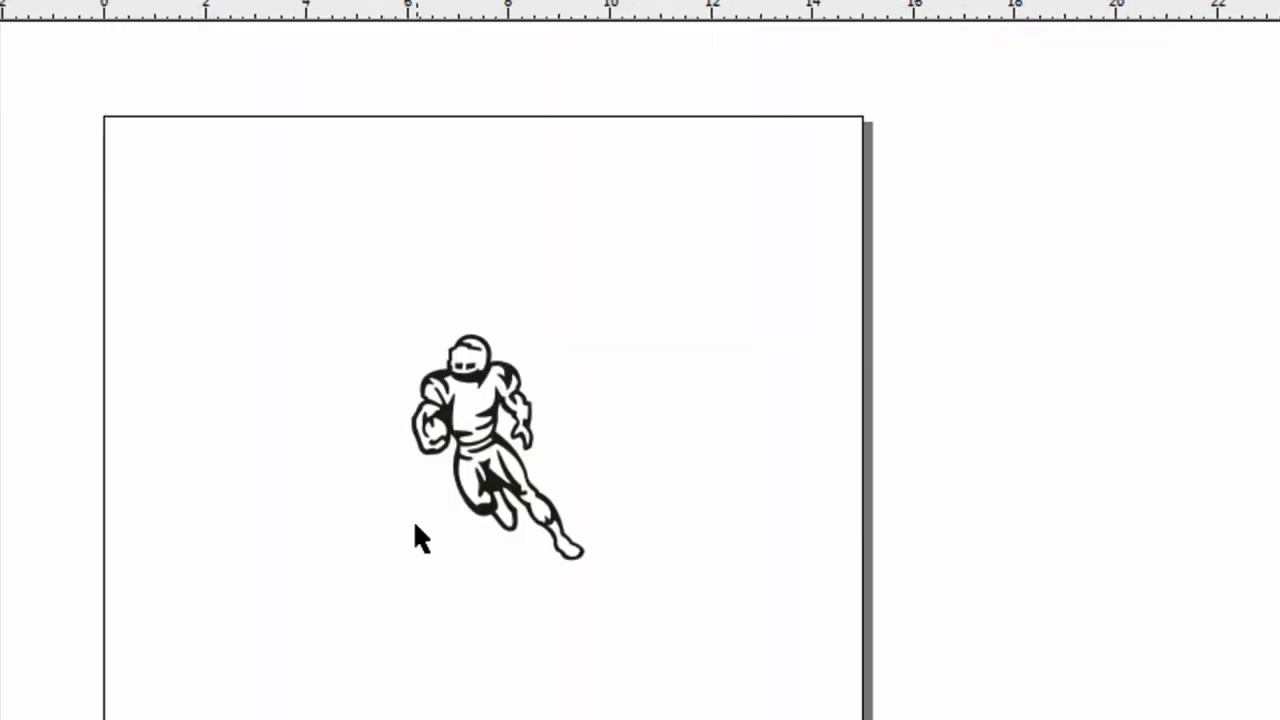
- Resize the running football player clip art by dragging its corner handles
{"action": "left_click", "coordinate": [455, 455]}
{"action": "left_click_drag", "start_coordinate": [591, 317], "coordinate": [757, 217]}
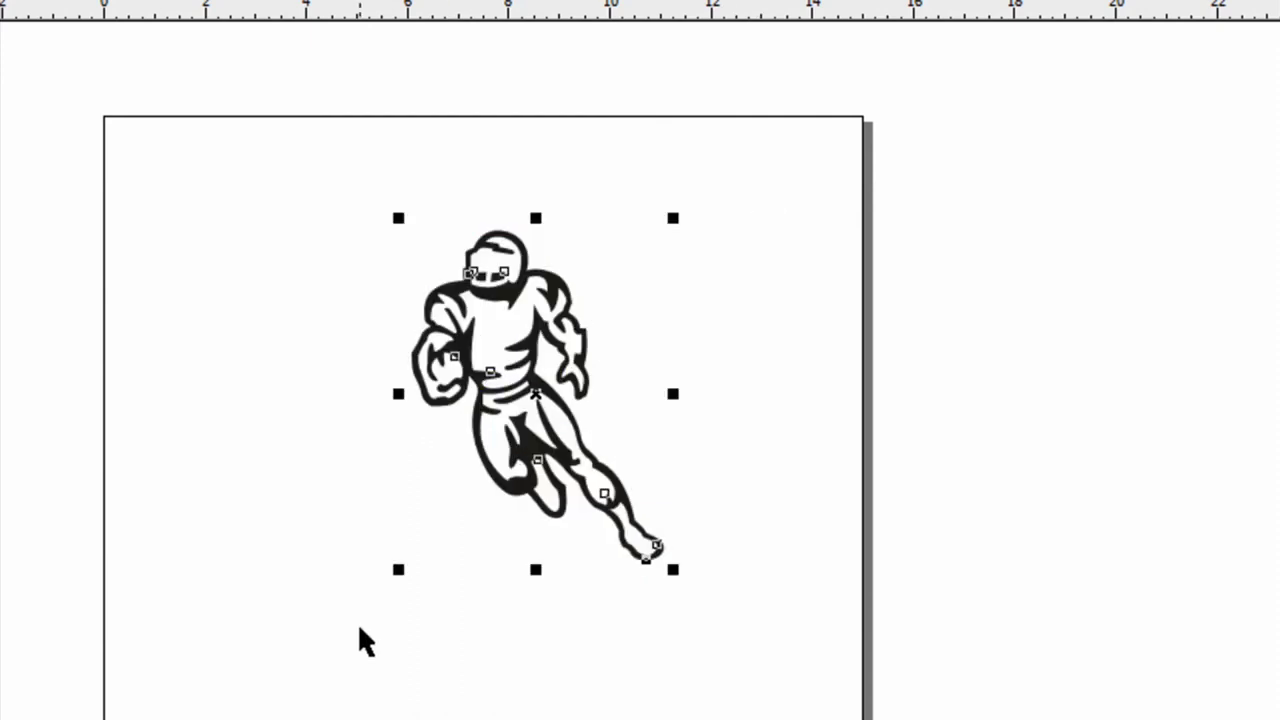
{"action": "left_click_drag", "start_coordinate": [398, 569], "coordinate": [277, 664]}
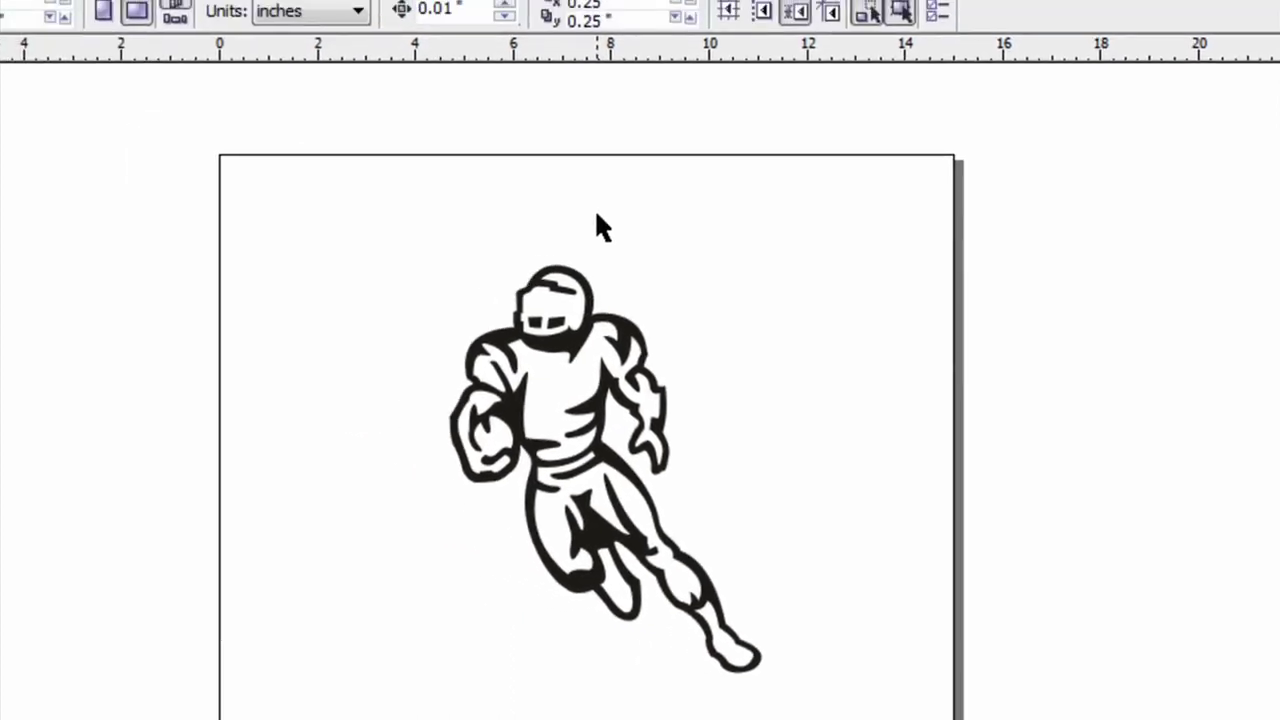
- Break the player's curve apart so it fills as a solid black silhouette
{"action": "left_click", "coordinate": [524, 397]}
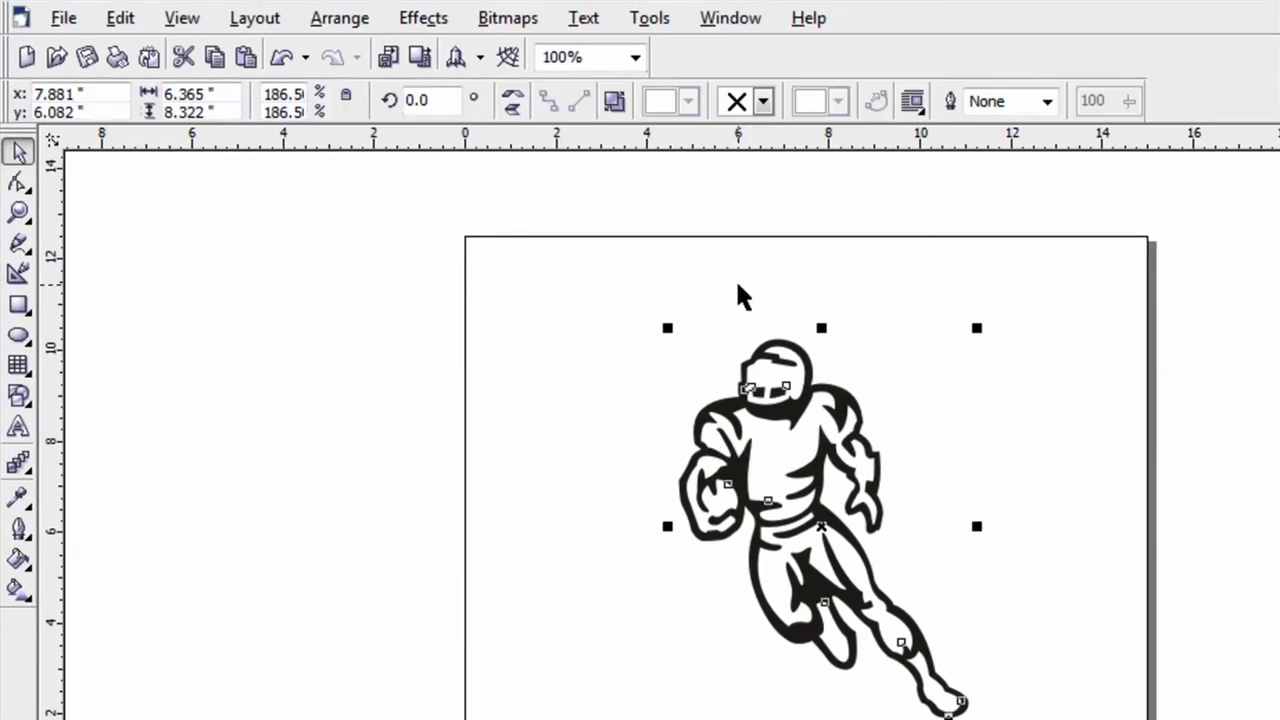
{"action": "left_click", "coordinate": [338, 20]}
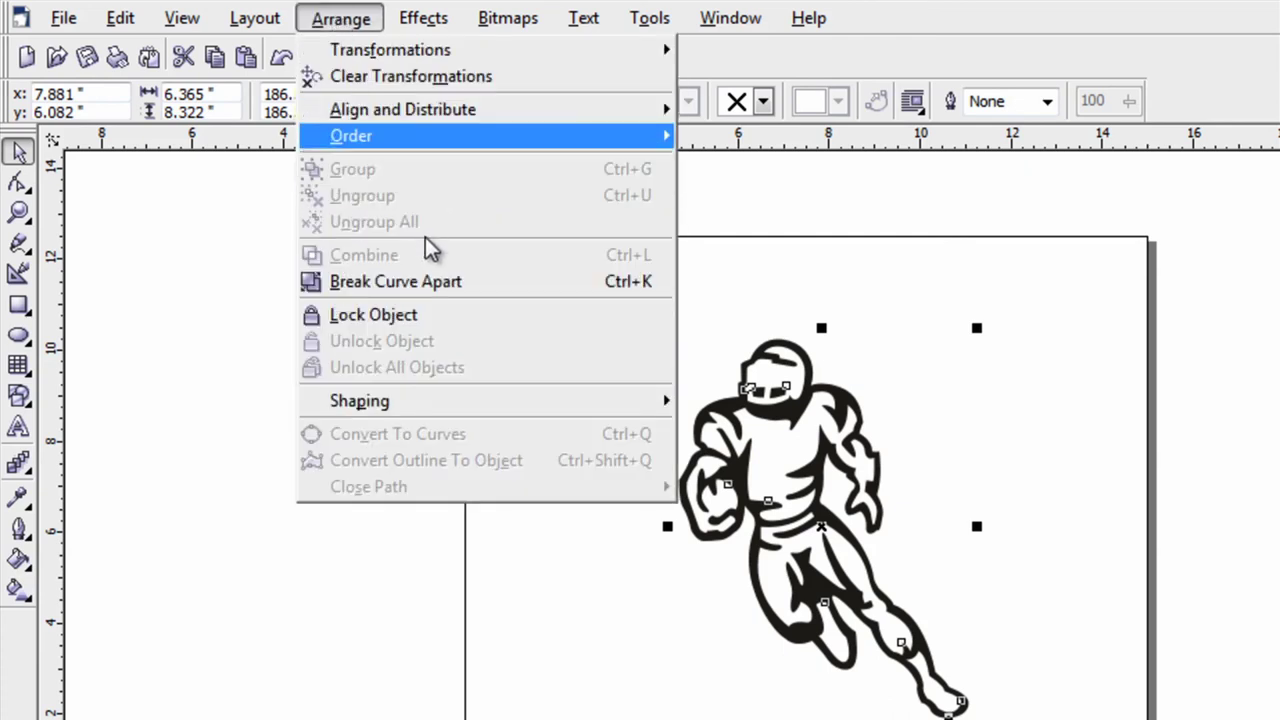
{"action": "left_click", "coordinate": [419, 290]}
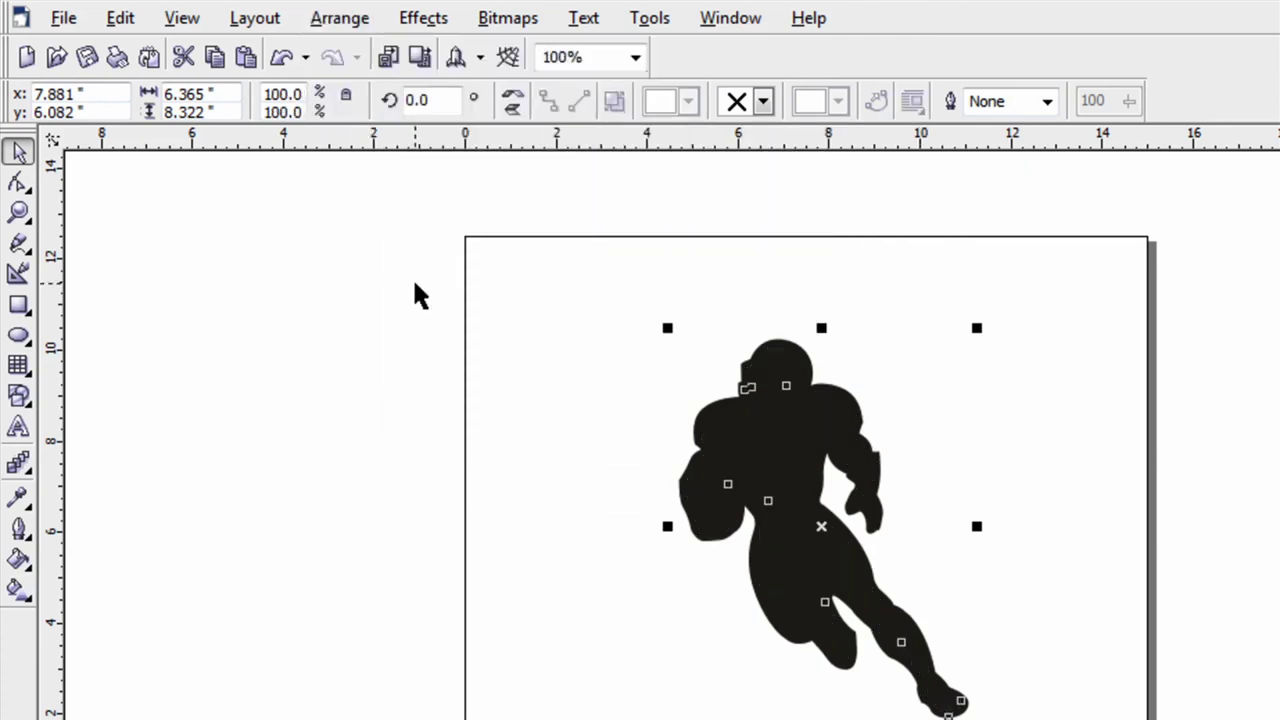
{"action": "left_click", "coordinate": [529, 463]}
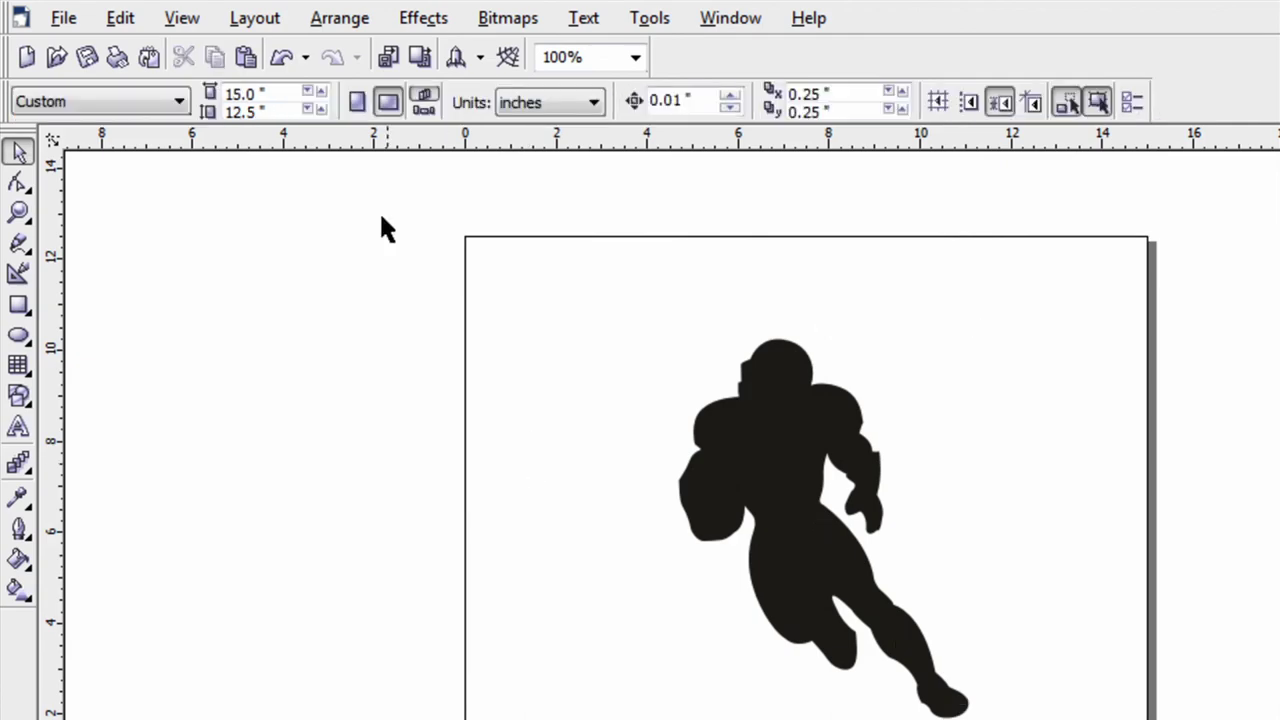
{"action": "left_click", "coordinate": [188, 22]}
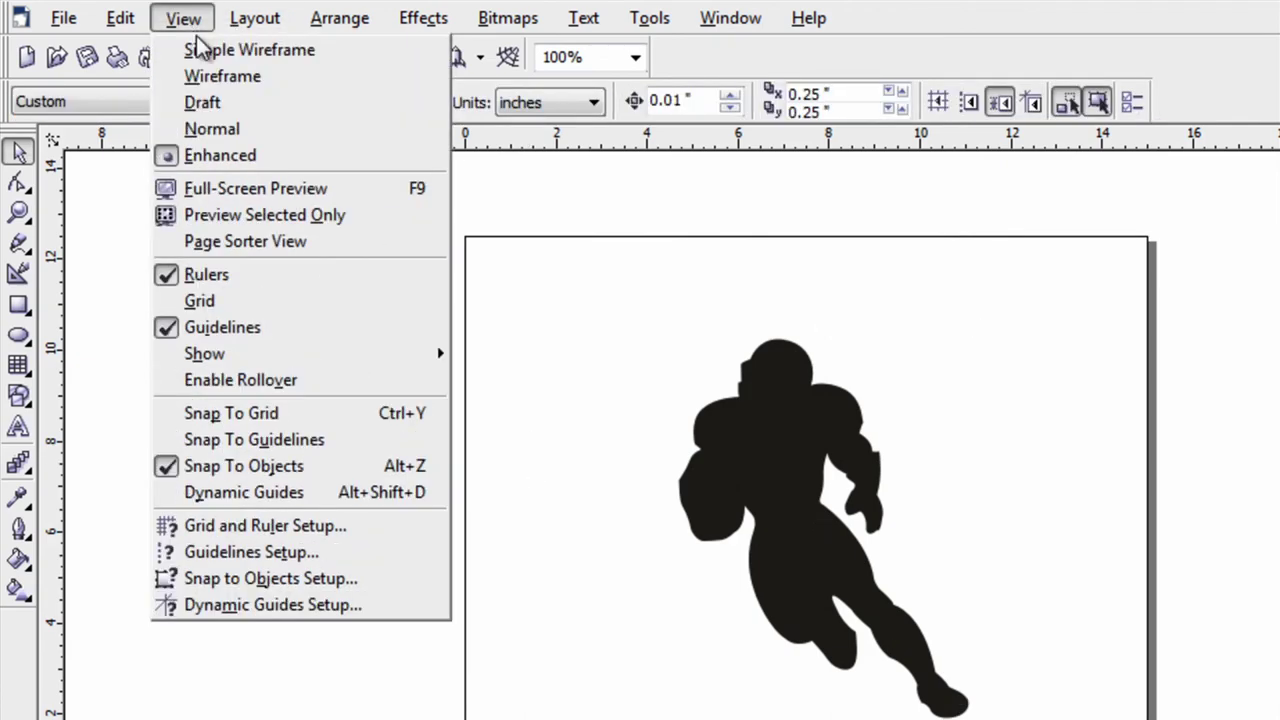
- Switch to wireframe view to show the player as outlines only
{"action": "left_click", "coordinate": [236, 78]}
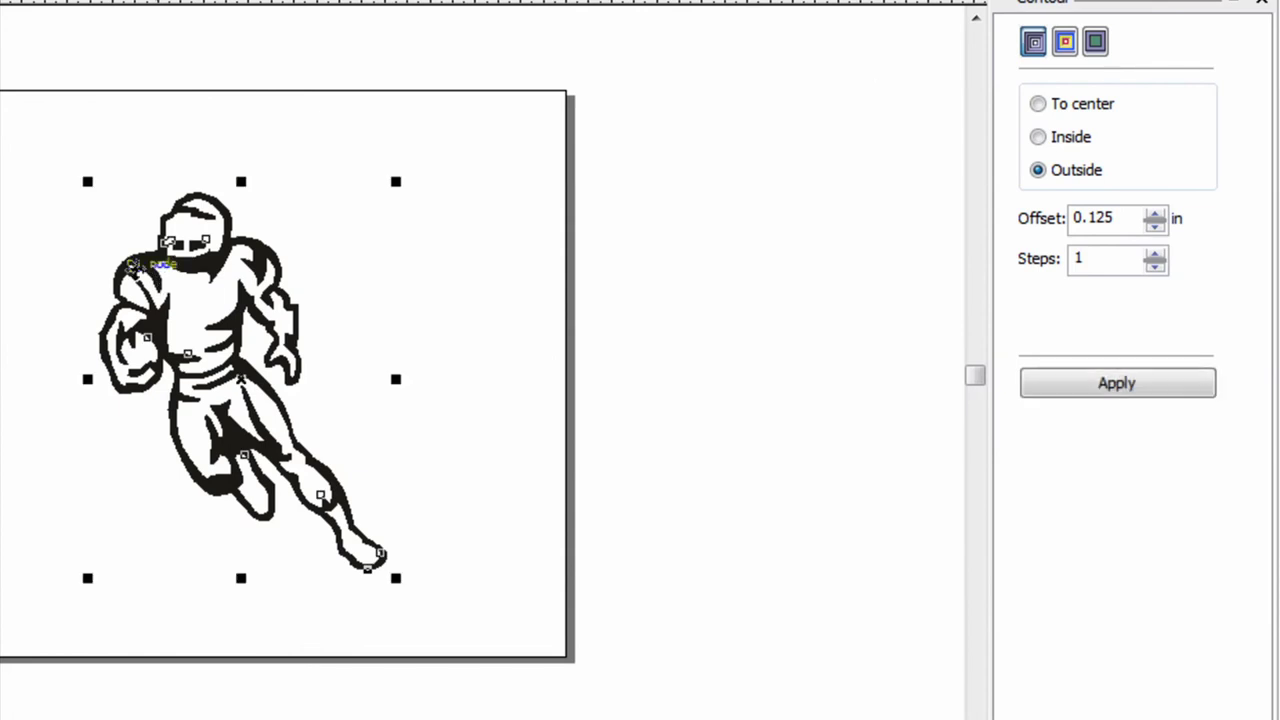
- Apply the 0.125-inch outside contour, break it apart from the player, and fill it red
{"action": "left_click", "coordinate": [1106, 383]}
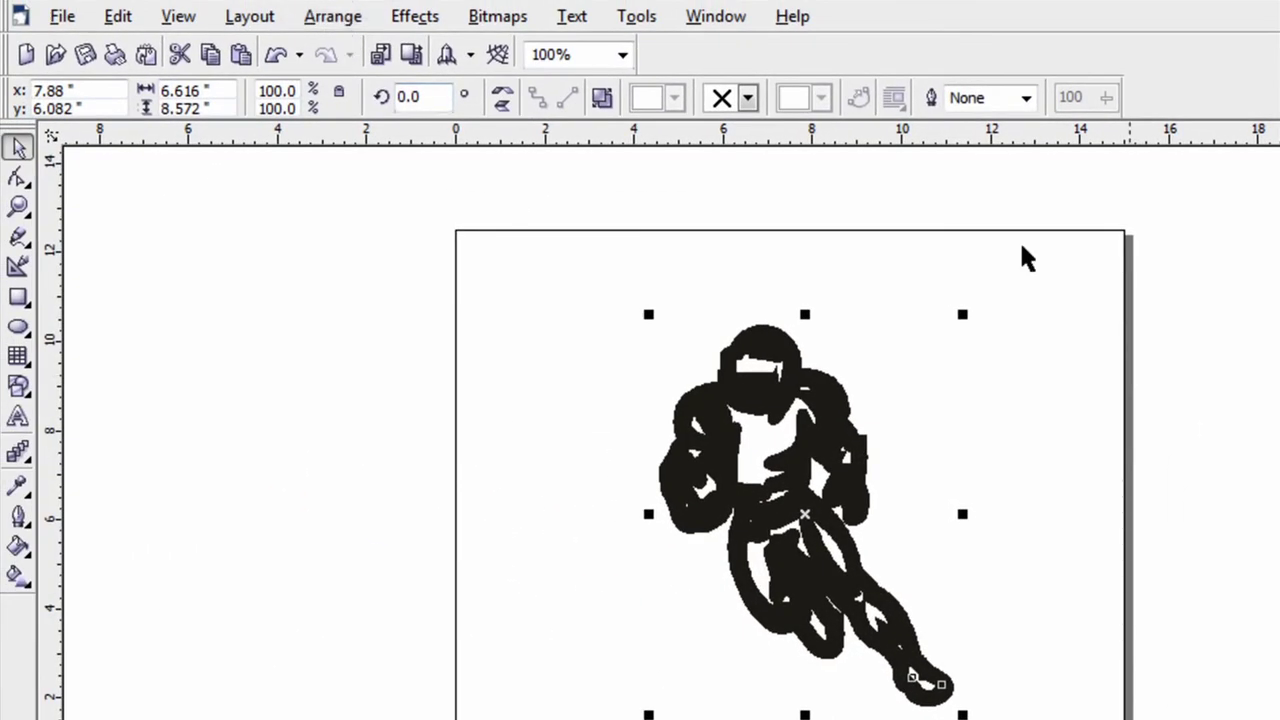
{"action": "left_click", "coordinate": [333, 22]}
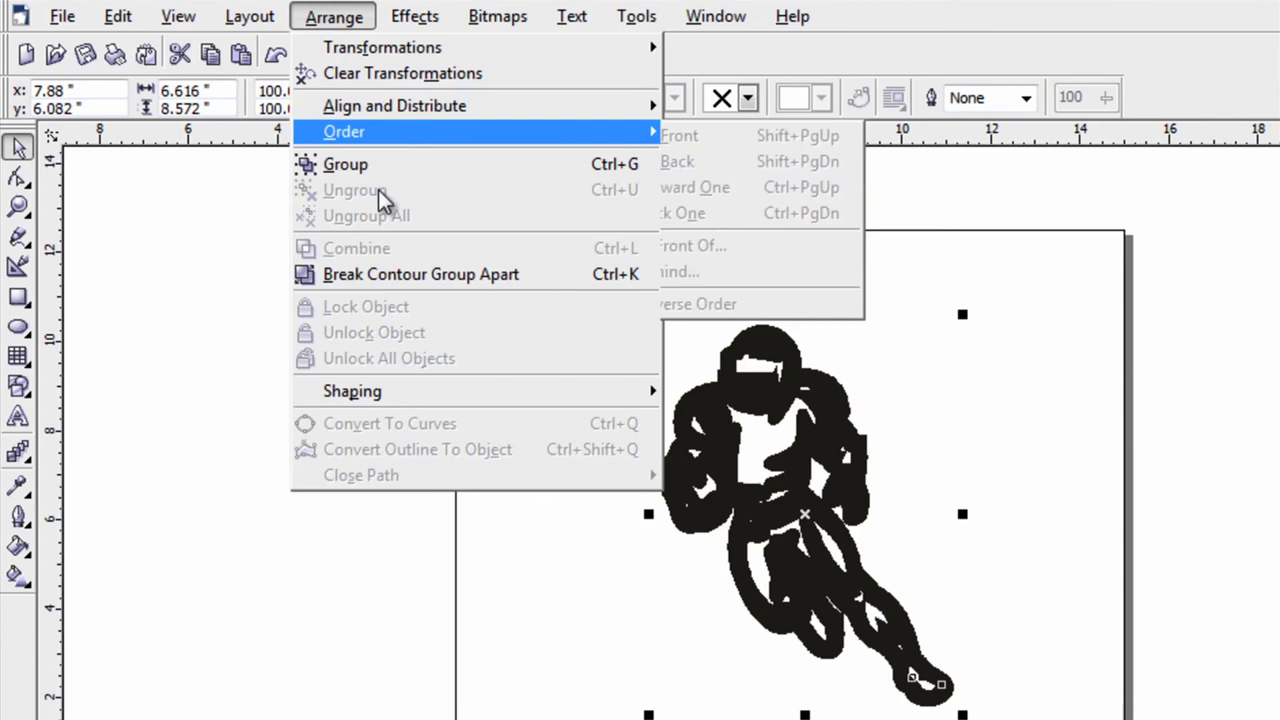
{"action": "left_click", "coordinate": [391, 280]}
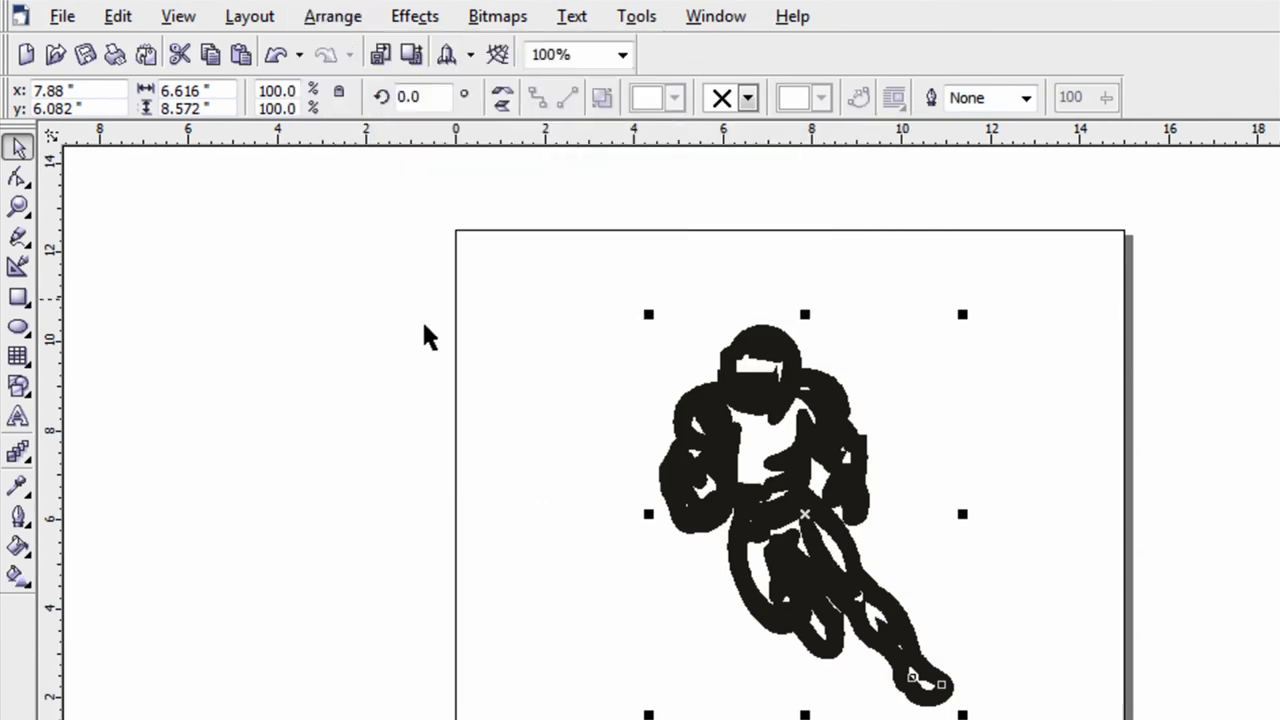
{"action": "left_click", "coordinate": [491, 406]}
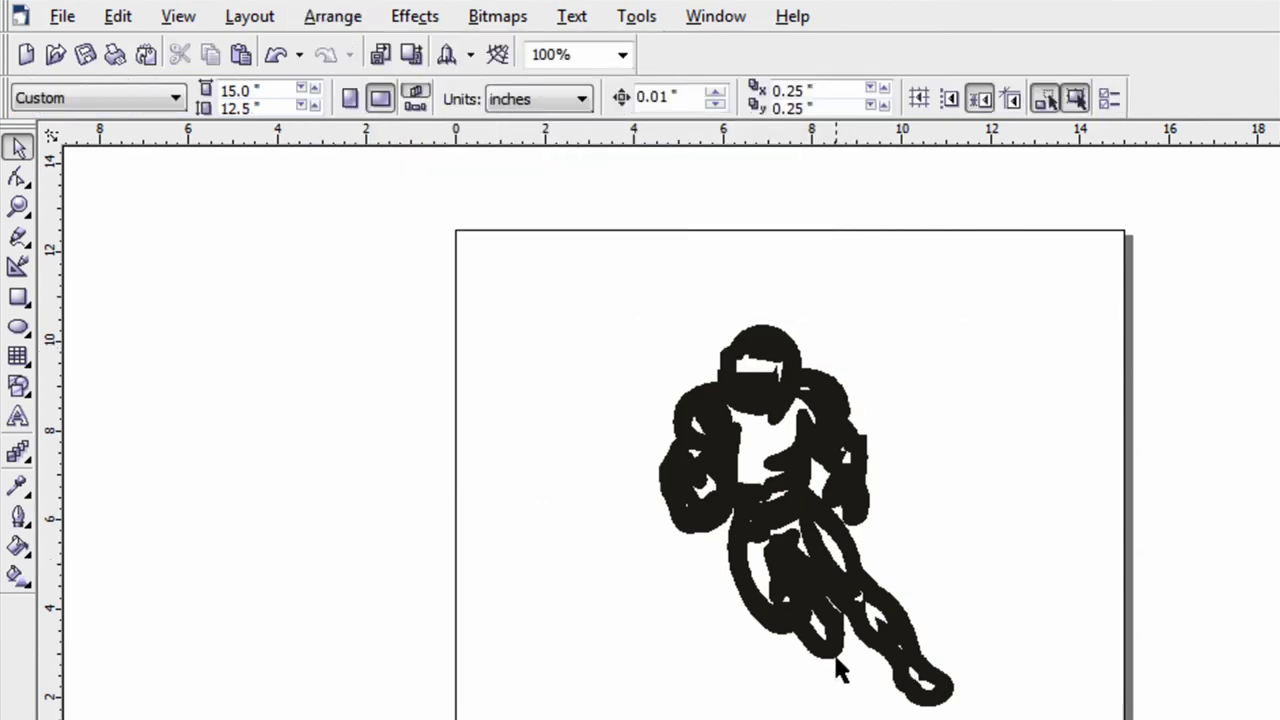
{"action": "left_click", "coordinate": [757, 340]}
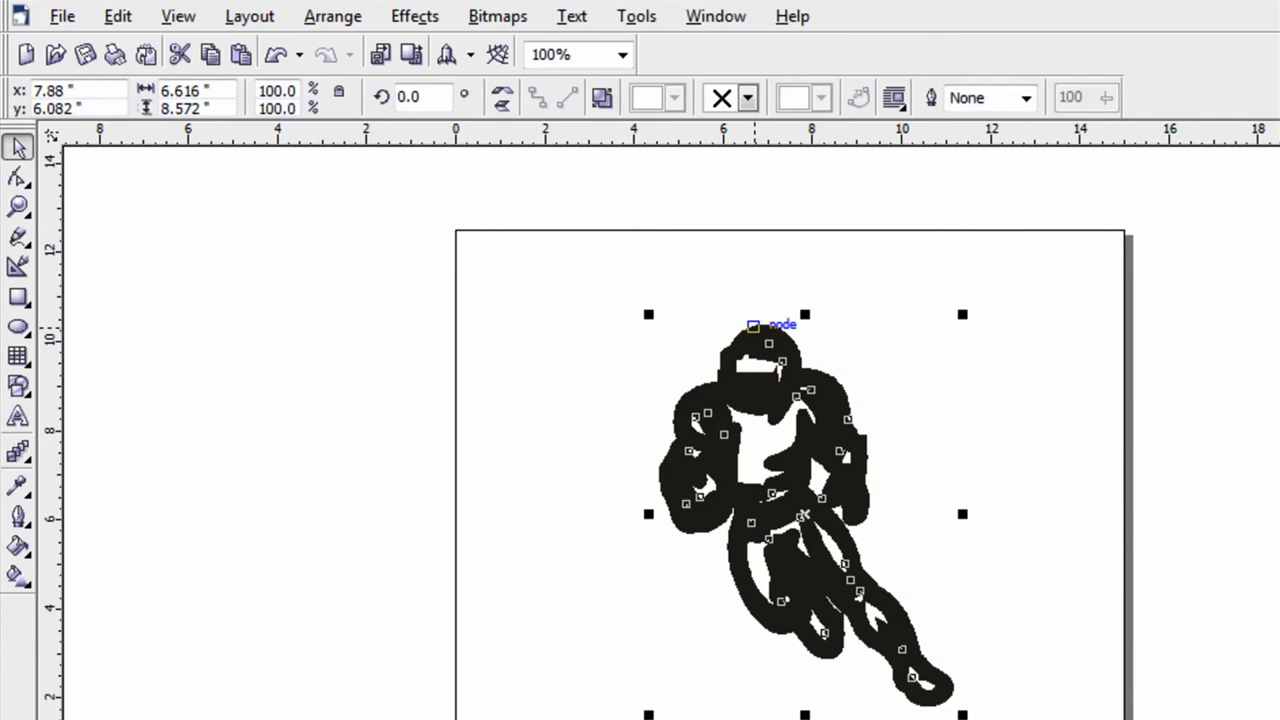
{"action": "left_click", "coordinate": [553, 548]}
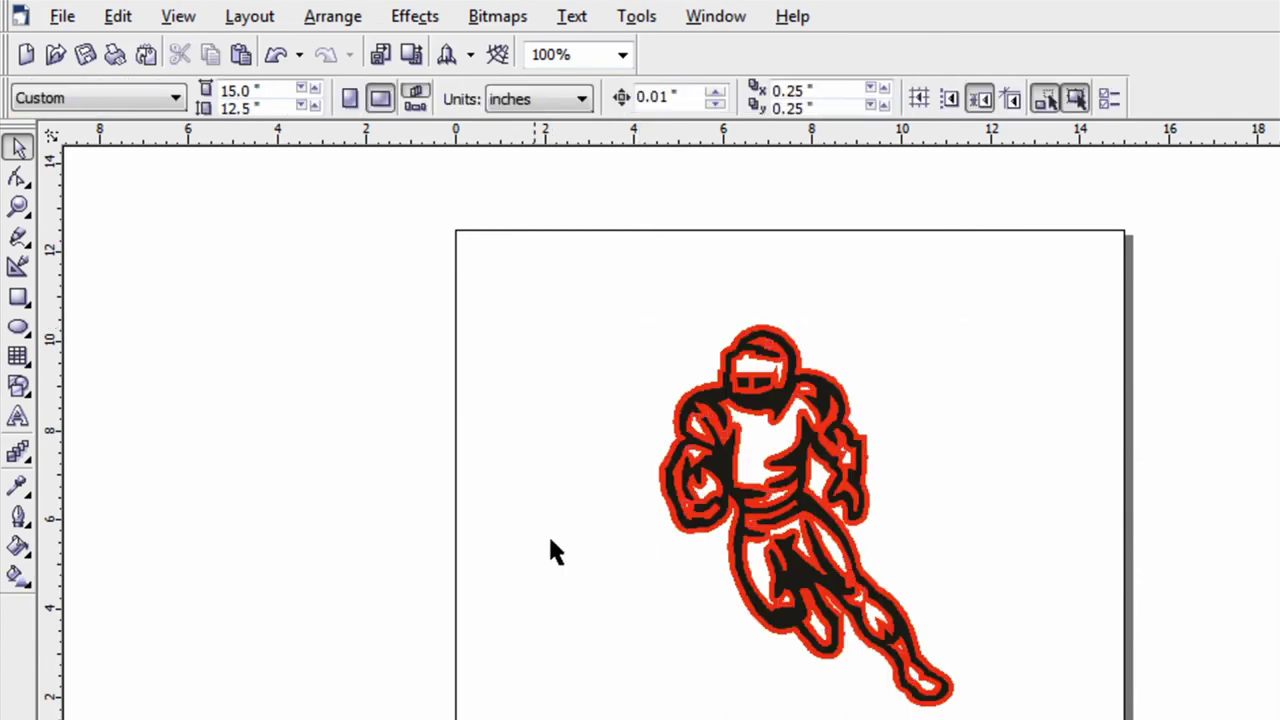
- Move the black player to the left of the red contour and select the contour
{"action": "left_click", "coordinate": [680, 425]}
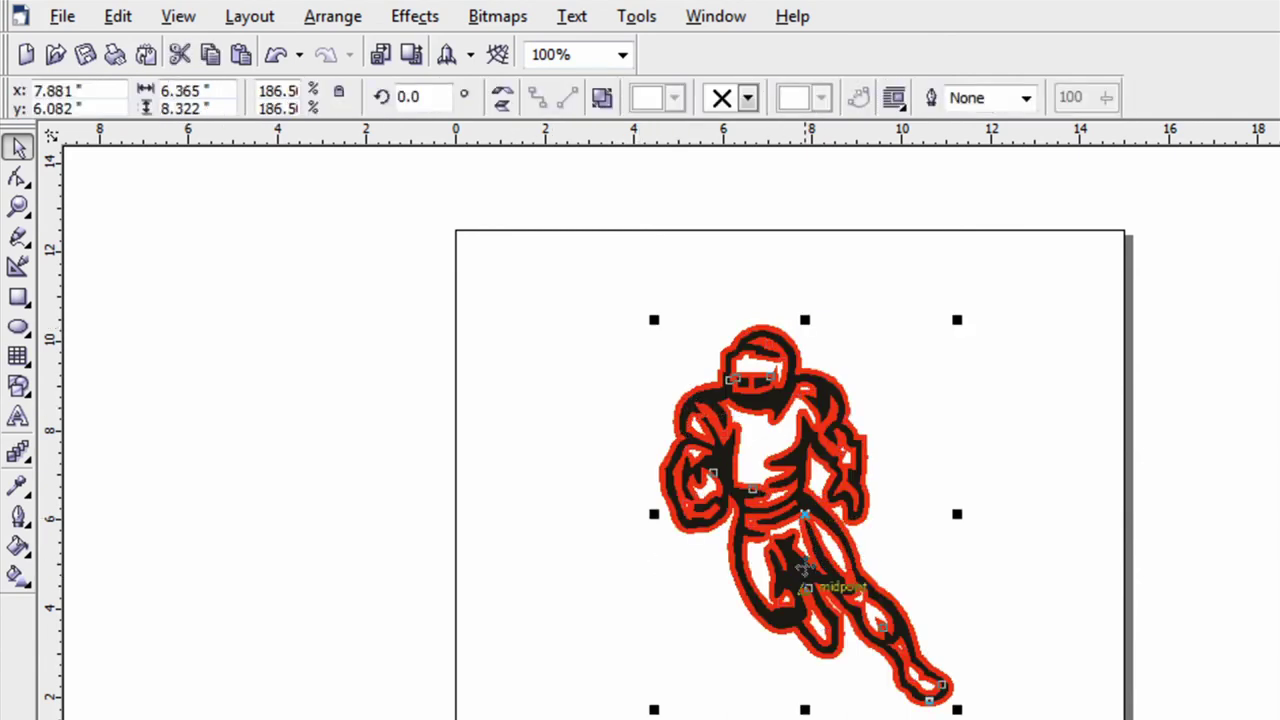
{"action": "left_click_drag", "start_coordinate": [806, 515], "coordinate": [507, 528]}
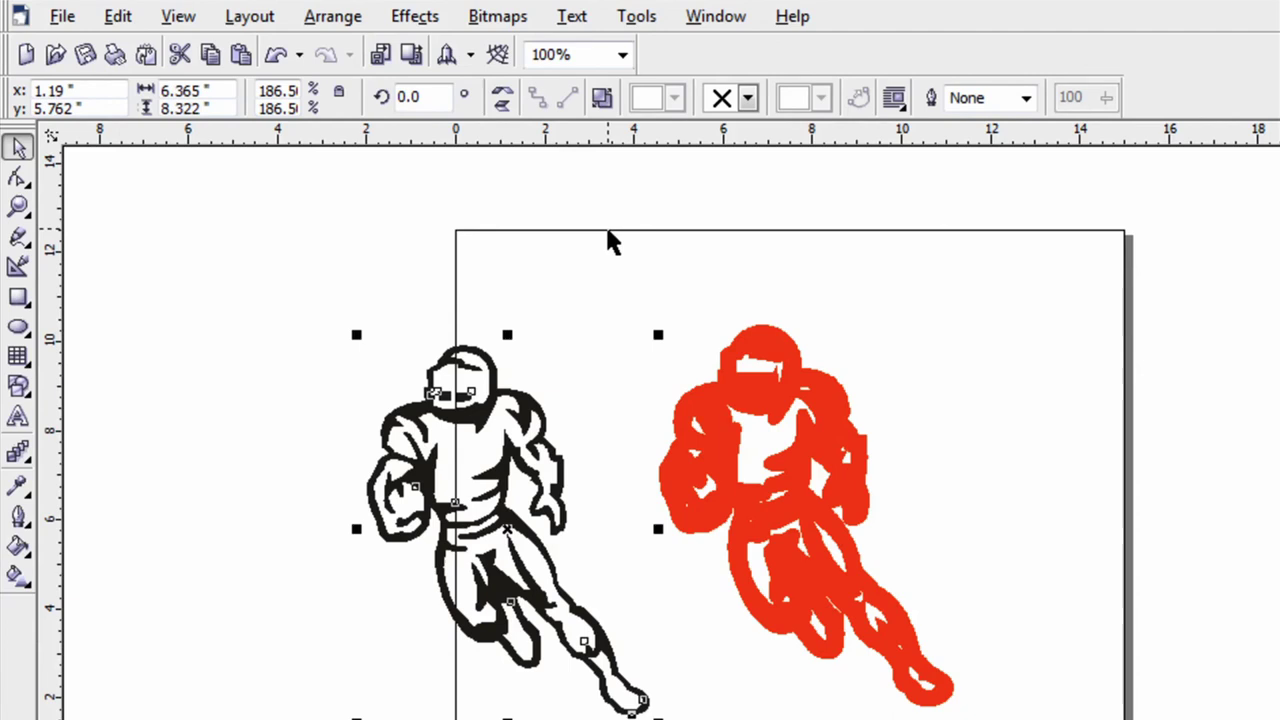
{"action": "left_click_drag", "start_coordinate": [606, 229], "coordinate": [1068, 719]}
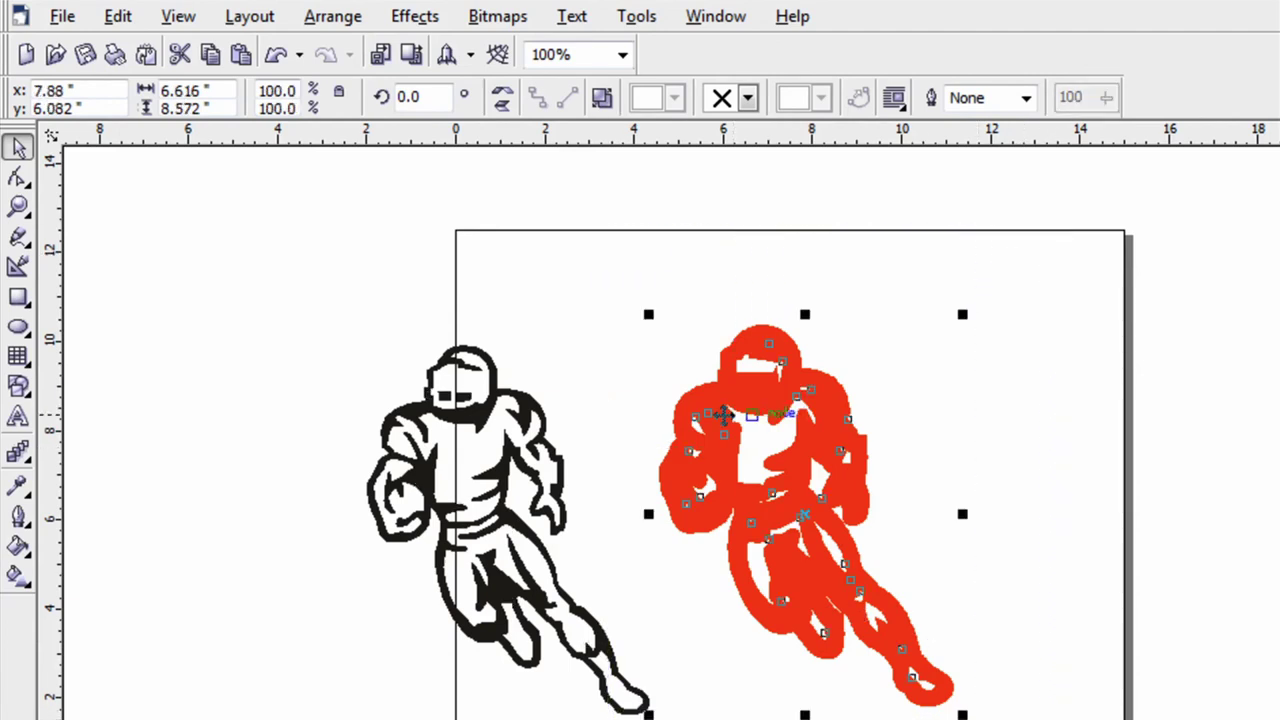
- Break the red contour curve apart and switch the display to Wireframe view
{"action": "left_click", "coordinate": [345, 20]}
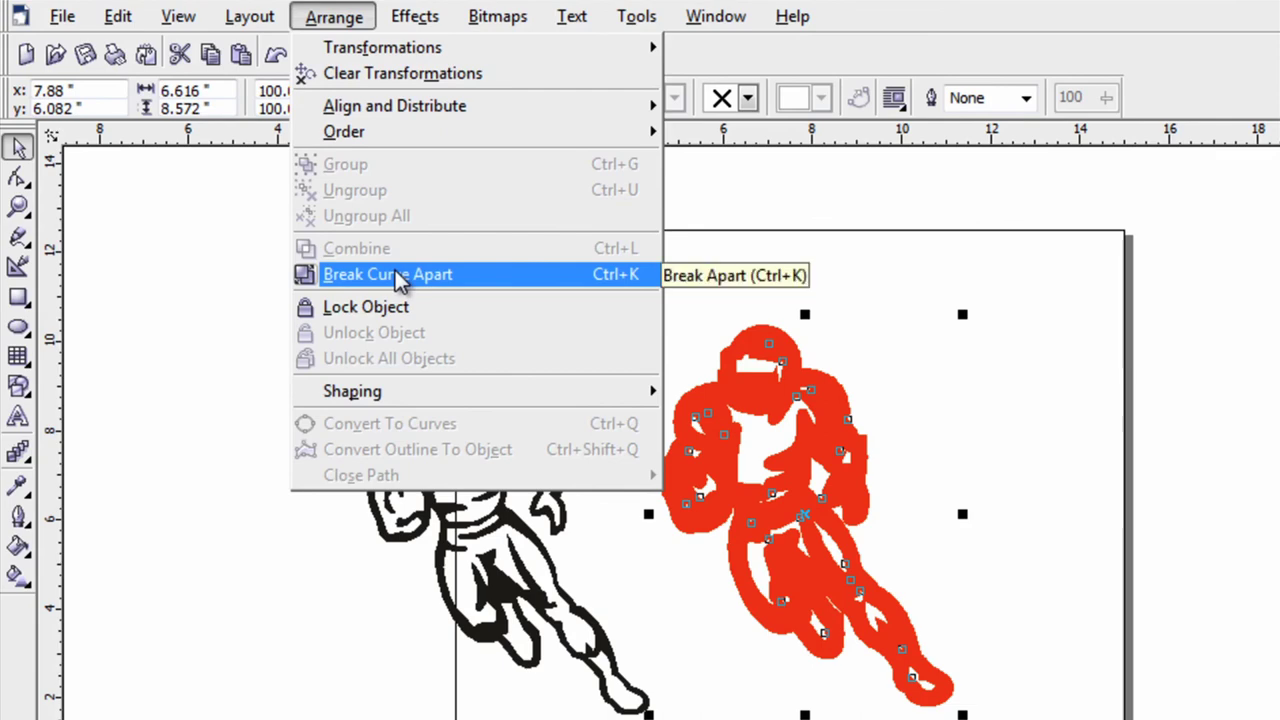
{"action": "left_click", "coordinate": [400, 278]}
{"action": "left_click", "coordinate": [178, 16]}
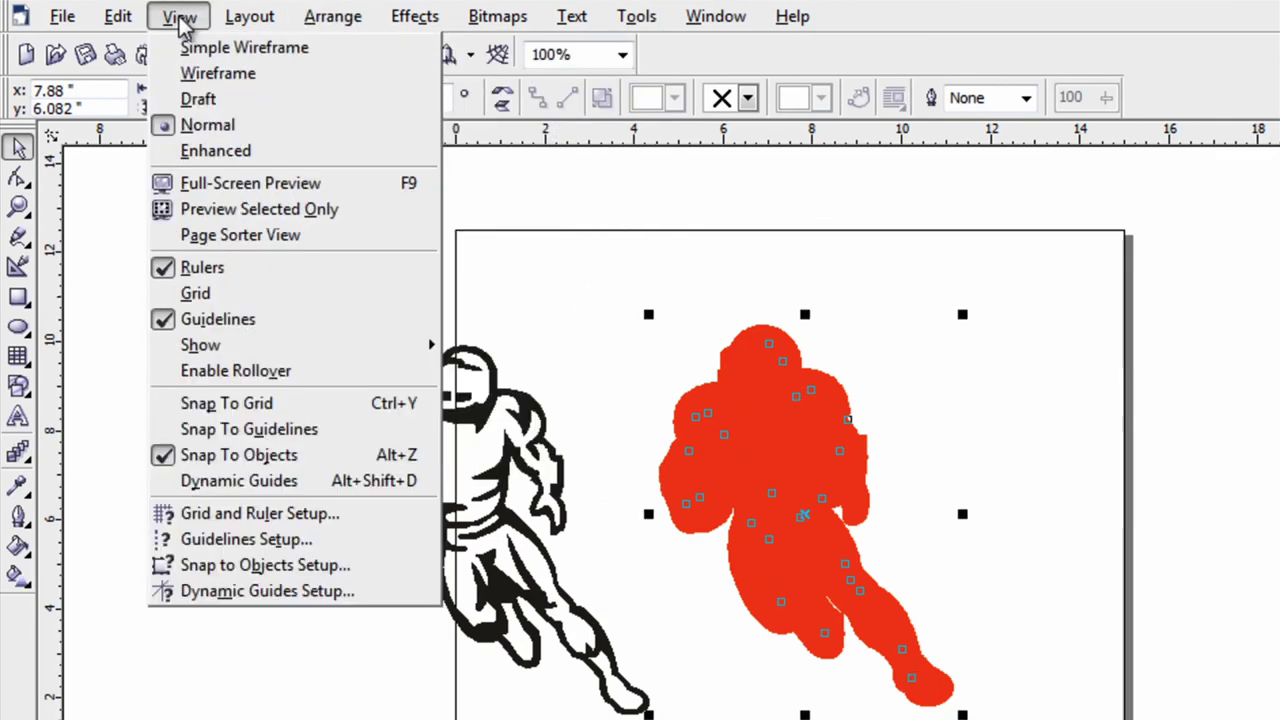
{"action": "left_click", "coordinate": [215, 75]}
- Delete the red figure's inner fragments, leaving only its outer silhouette
{"action": "left_click", "coordinate": [670, 357]}
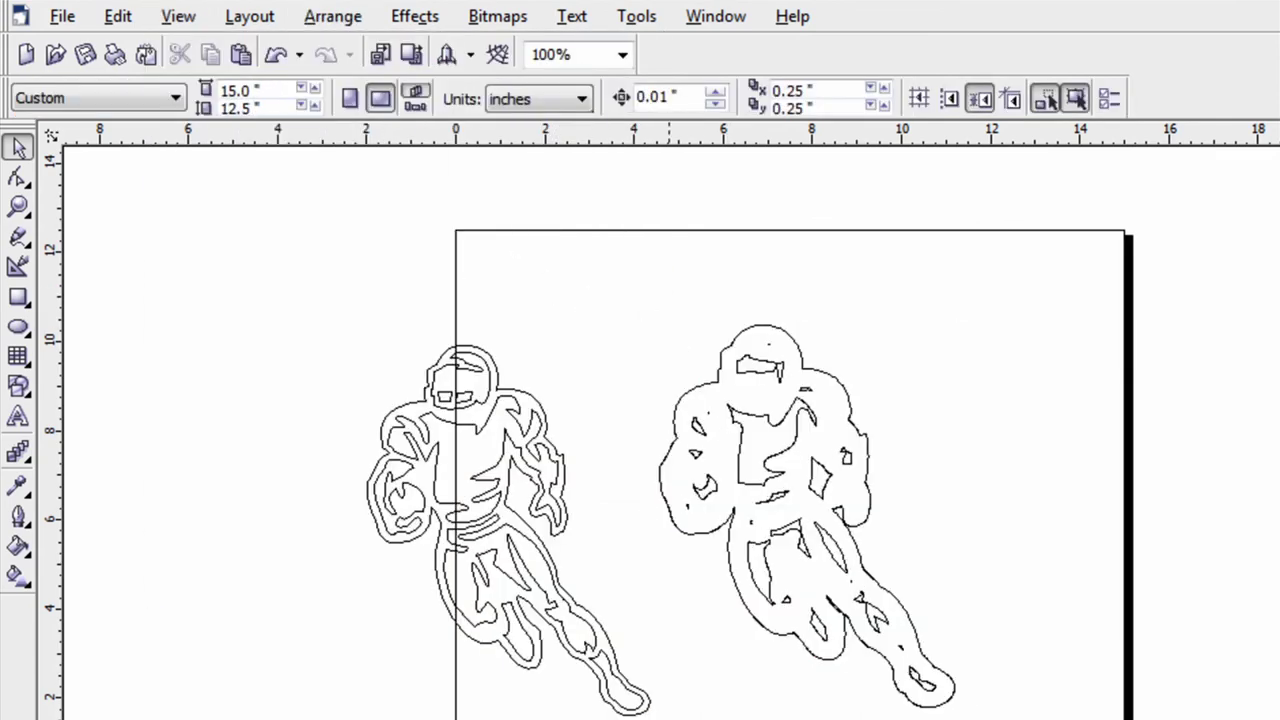
{"action": "left_click_drag", "start_coordinate": [614, 712], "coordinate": [1038, 338]}
{"action": "key", "text": "Delete"}
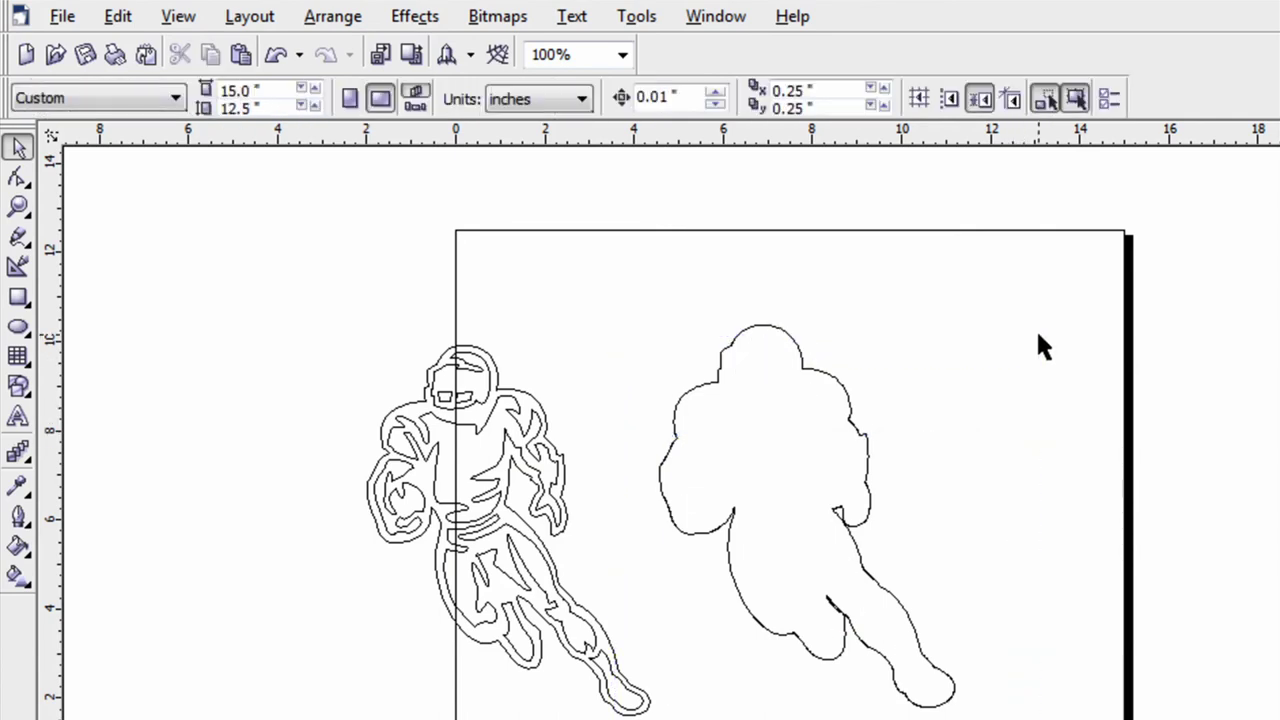